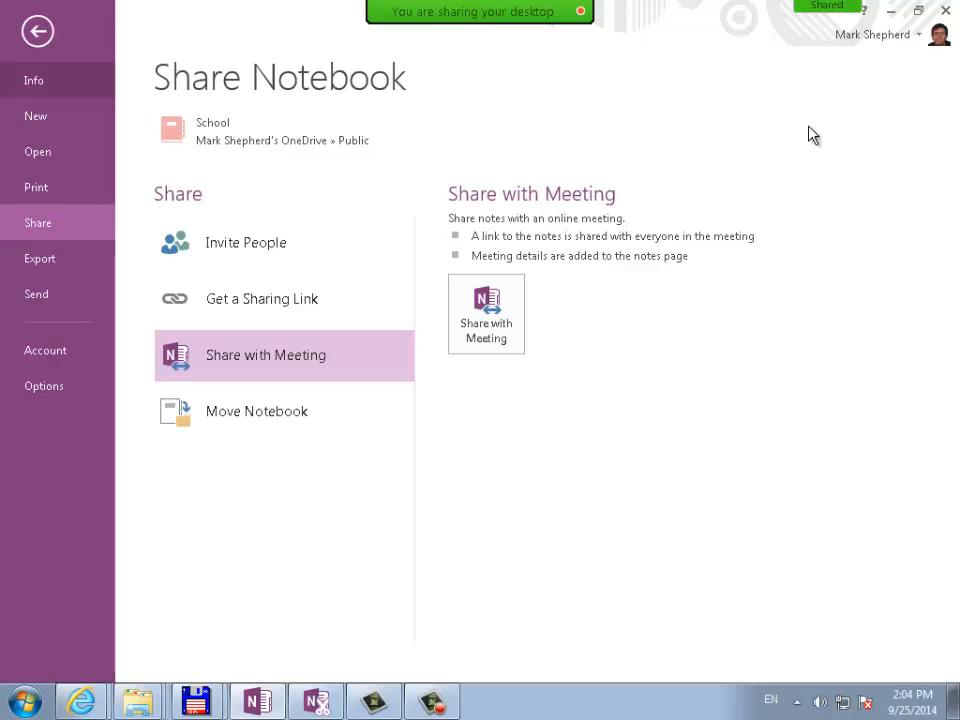
Leave the notebook sharing page and switch from the School notebook to the Projects notebook
{"action": "key", "text": "Escape"}
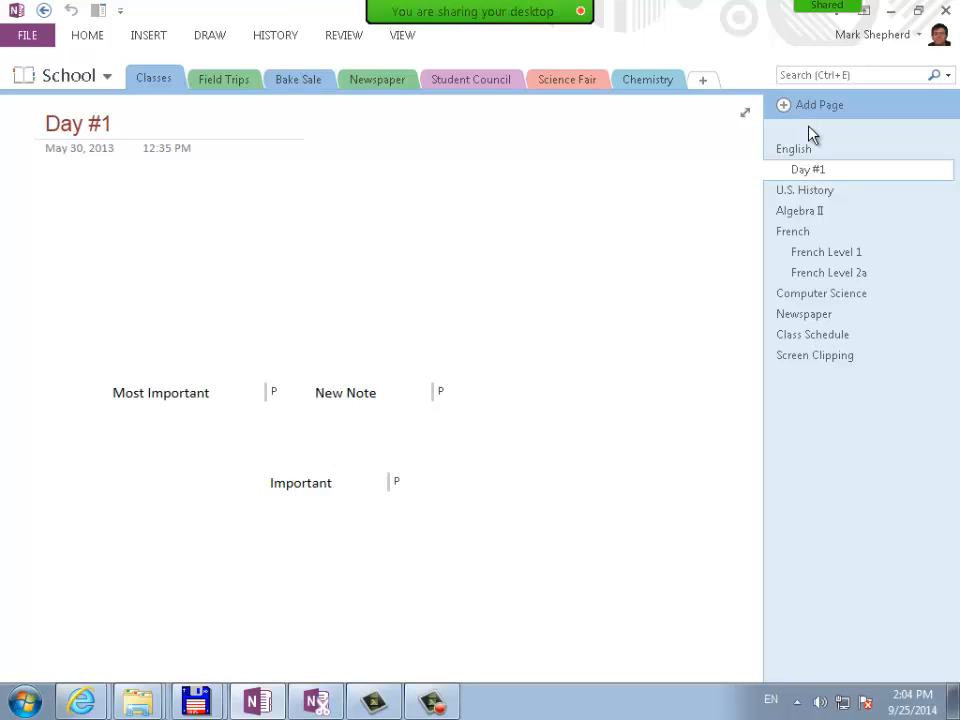
{"action": "key", "text": "ctrl+g"}
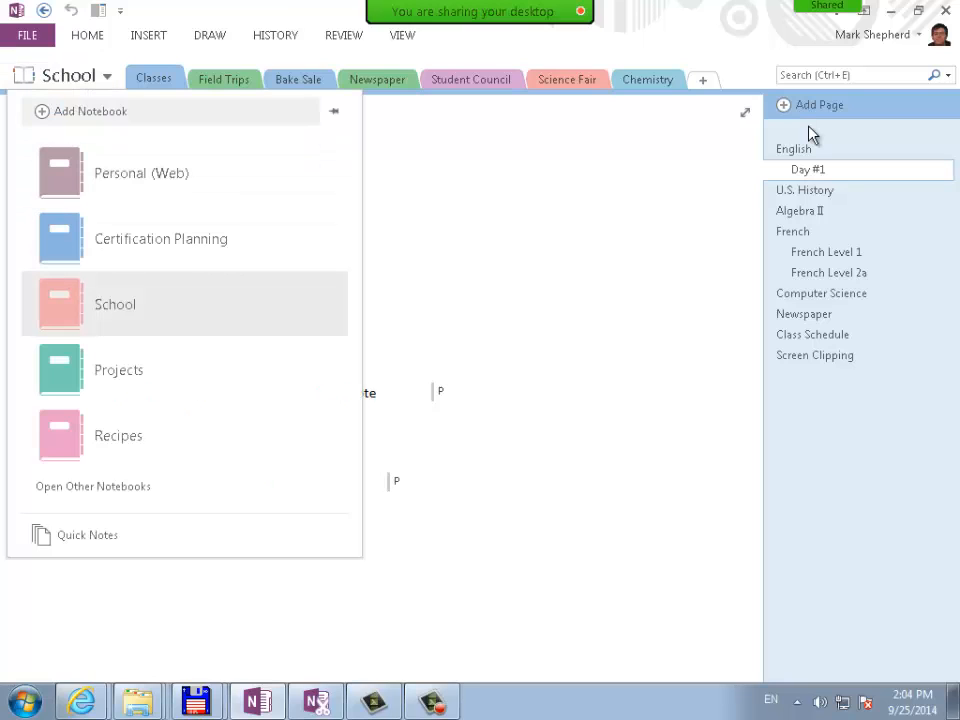
{"action": "key", "text": "Escape"}
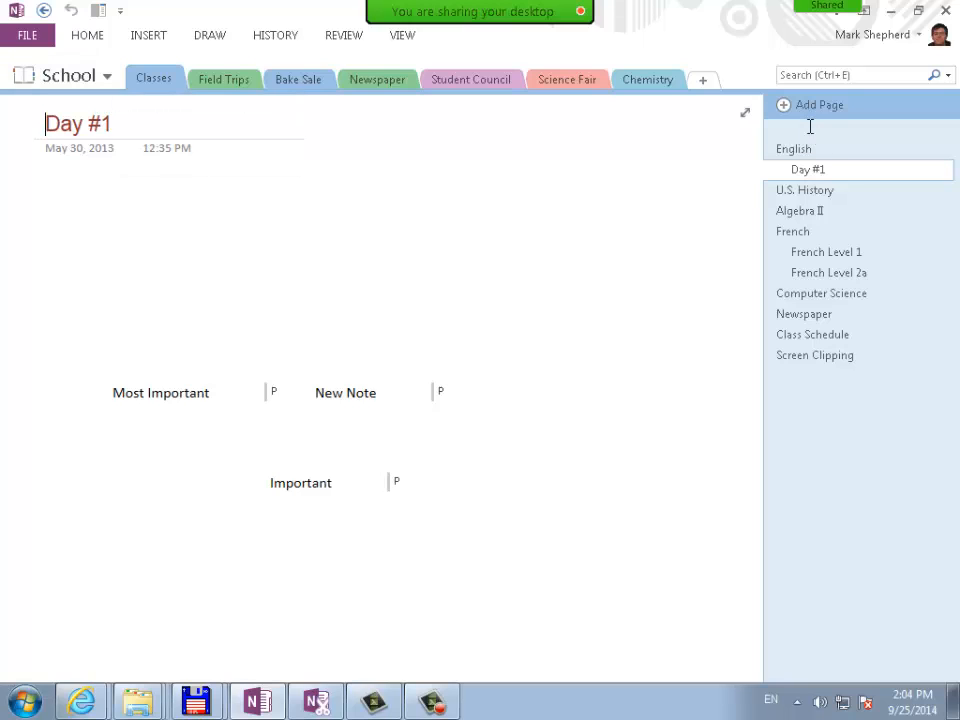
{"action": "left_click", "coordinate": [106, 76]}
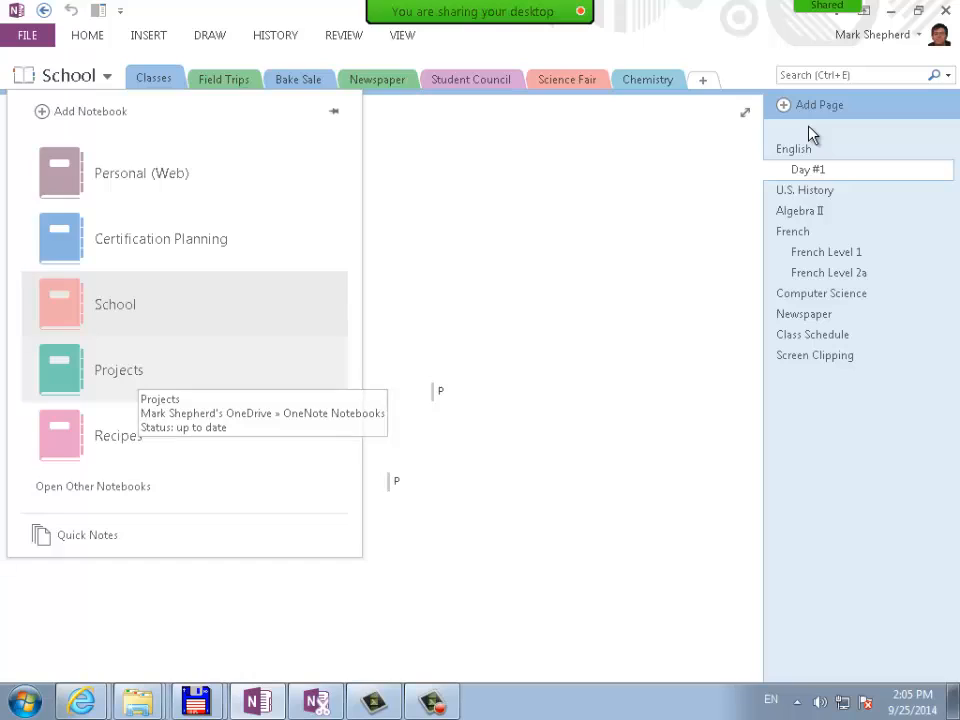
{"action": "left_click", "coordinate": [138, 370]}
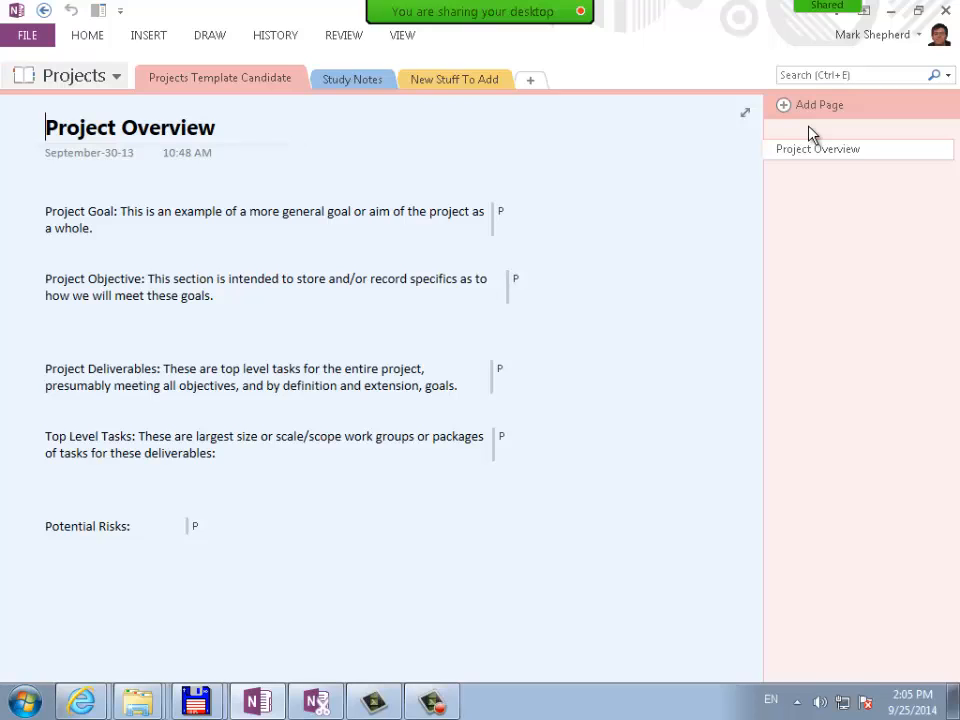
{"action": "key", "text": "ctrl+g"}
{"action": "key", "text": "Escape"}
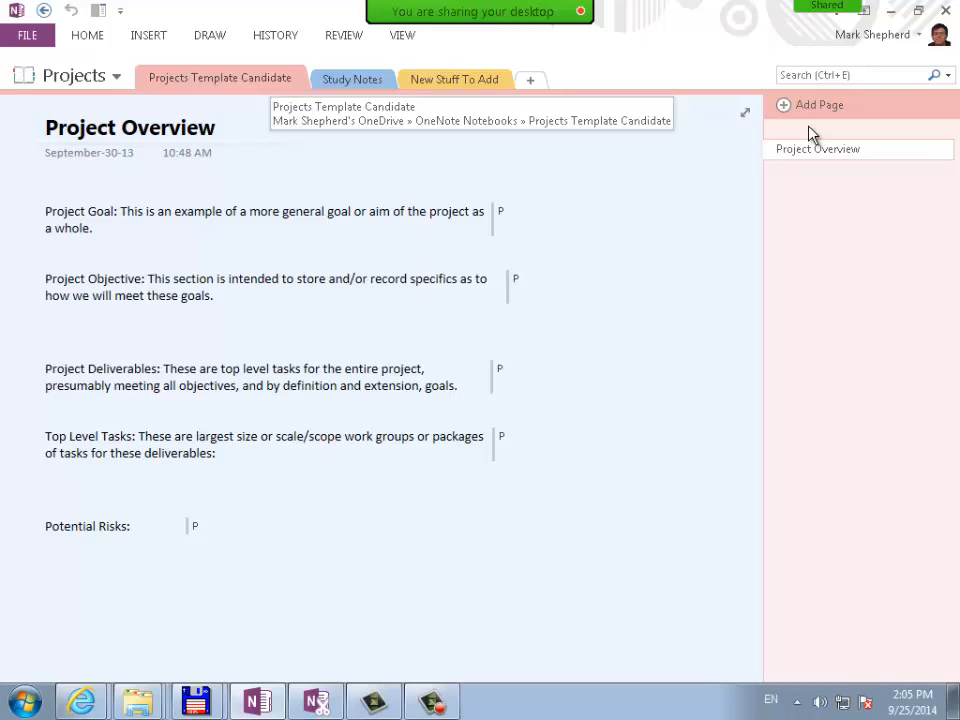
{"action": "right_click", "coordinate": [245, 78]}
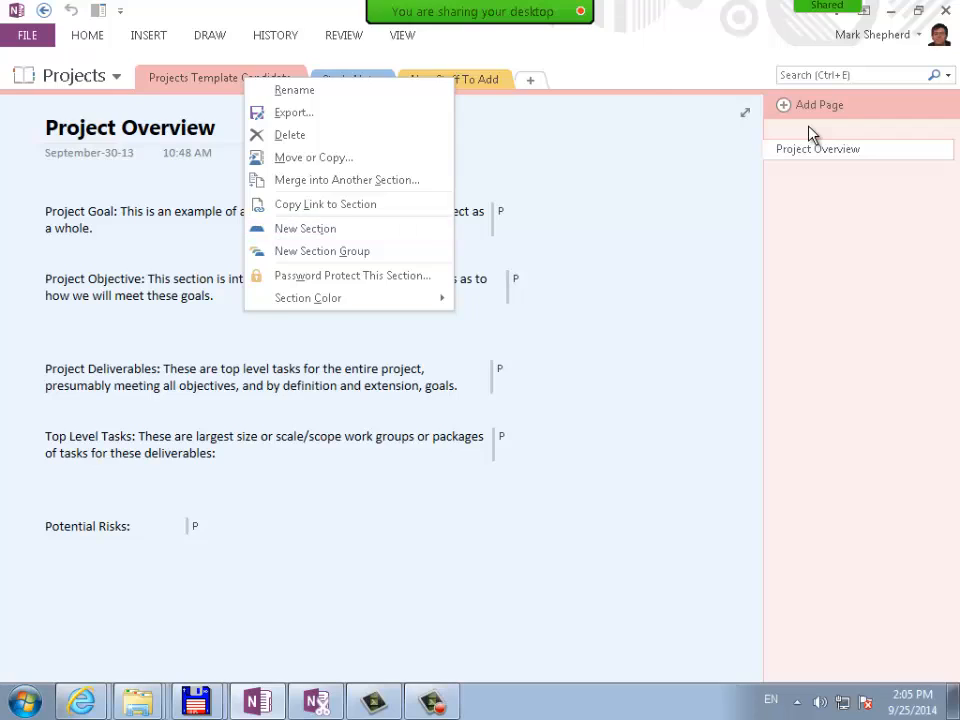
{"action": "left_click", "coordinate": [148, 35]}
{"action": "left_click", "coordinate": [87, 35]}
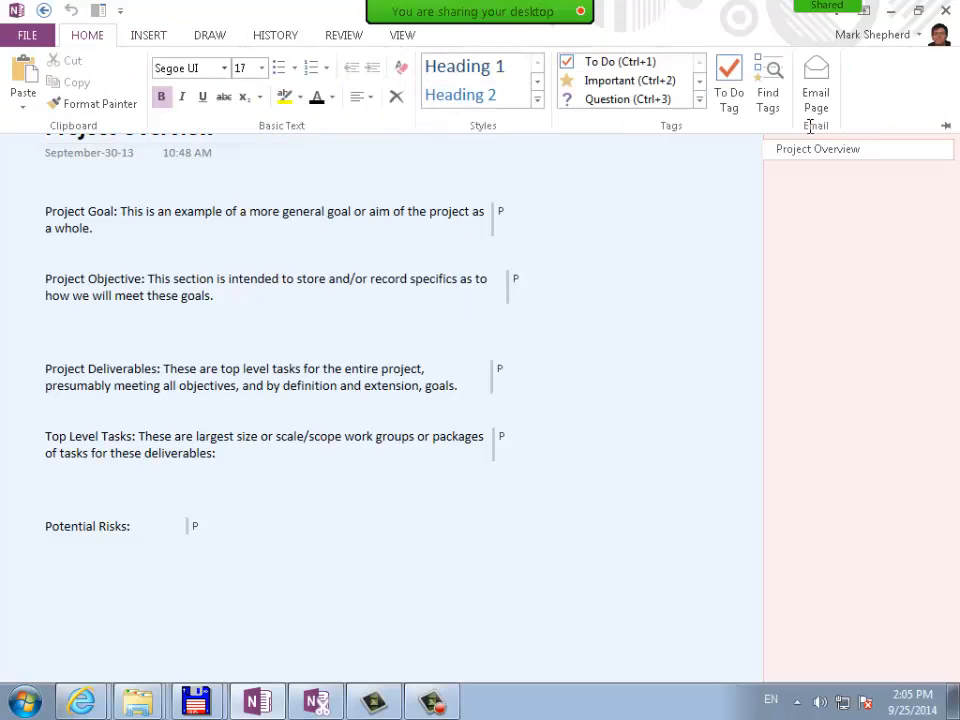
{"action": "left_click", "coordinate": [148, 35]}
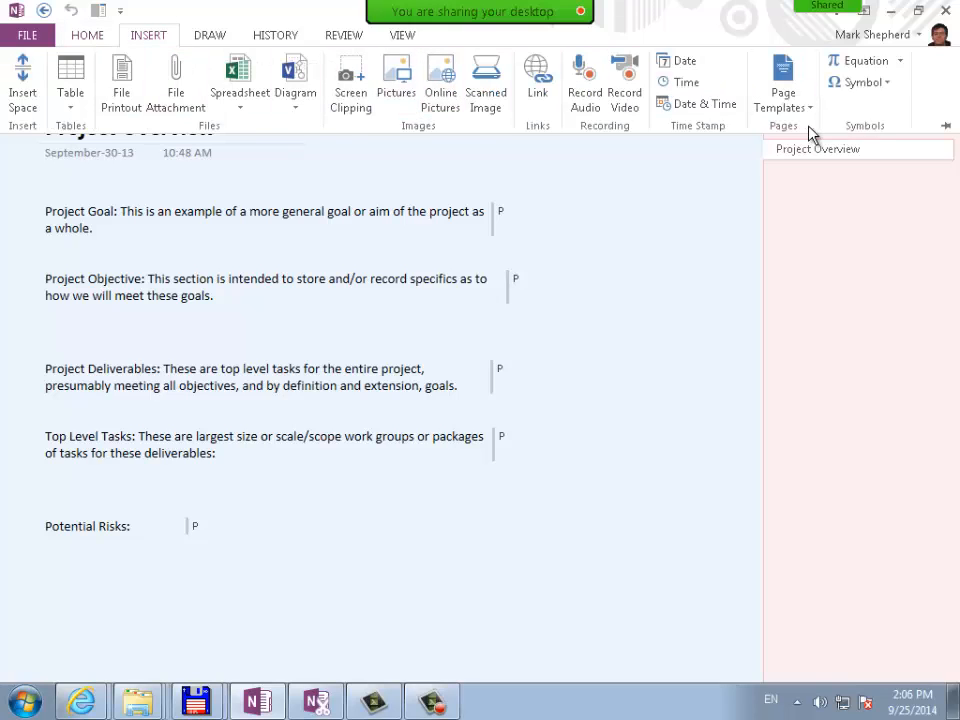
{"action": "left_click", "coordinate": [87, 35]}
{"action": "left_click", "coordinate": [87, 35]}
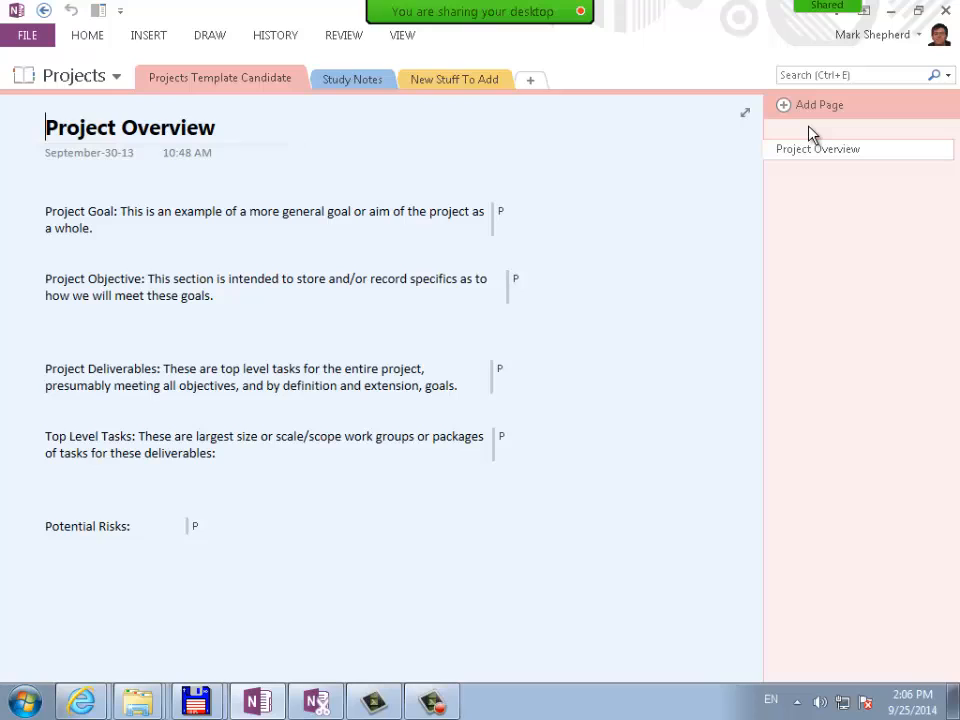
{"action": "right_click", "coordinate": [243, 79]}
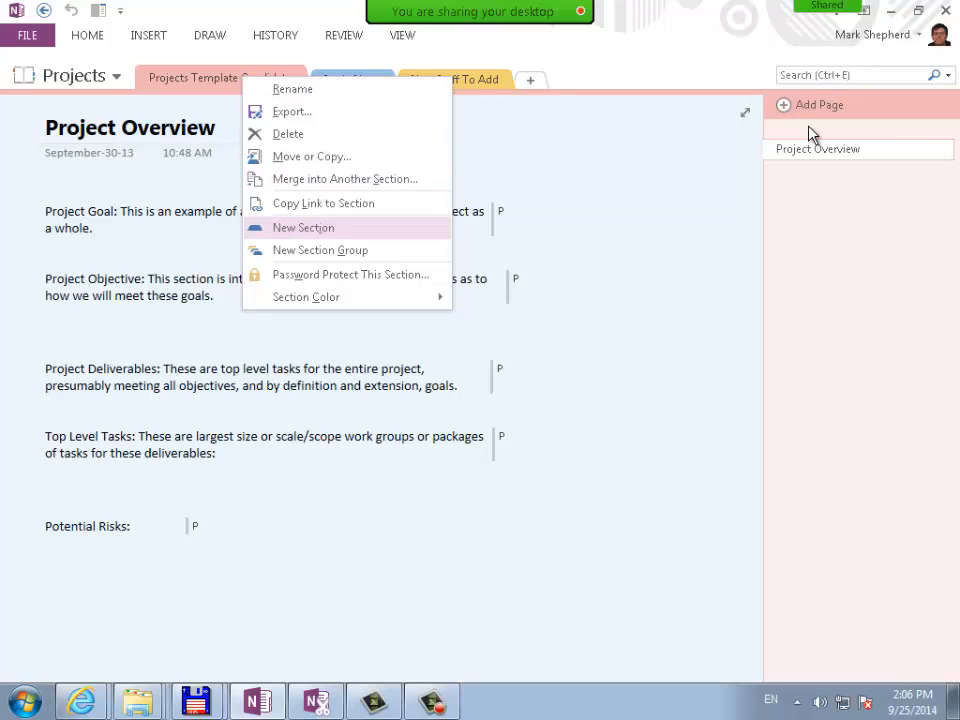
{"action": "key", "text": "Escape"}
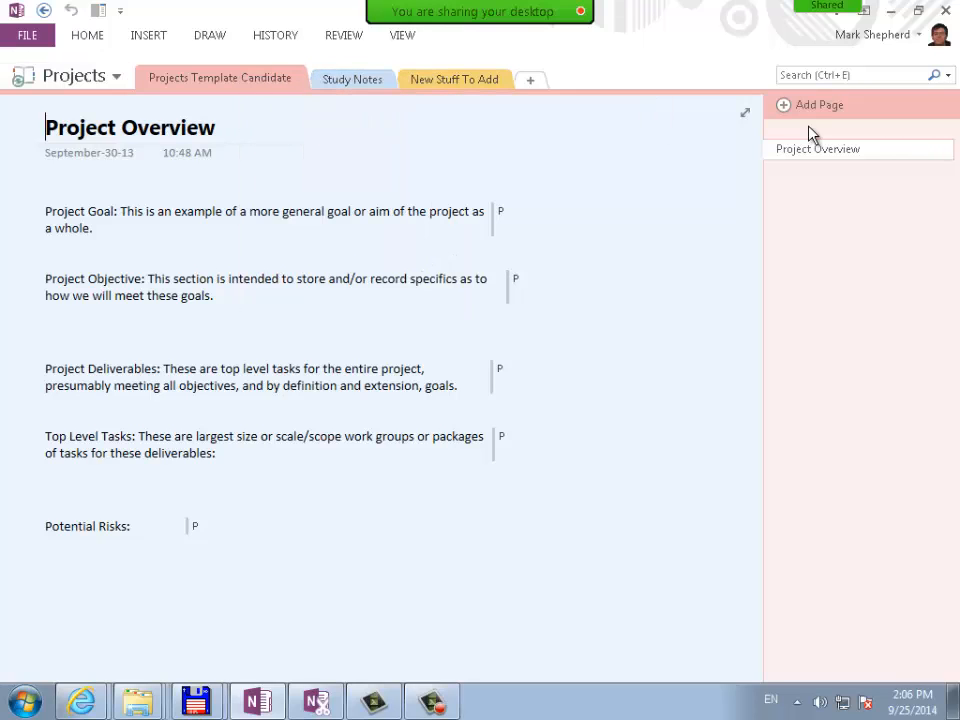
Look through the Projects Template Candidate, Study Notes and New Stuff To Add sections, ending on Projects Template Candidate
{"action": "key", "text": "ctrl+Tab"}
{"action": "key", "text": "ctrl+Tab"}
{"action": "key", "text": "ctrl+Tab"}
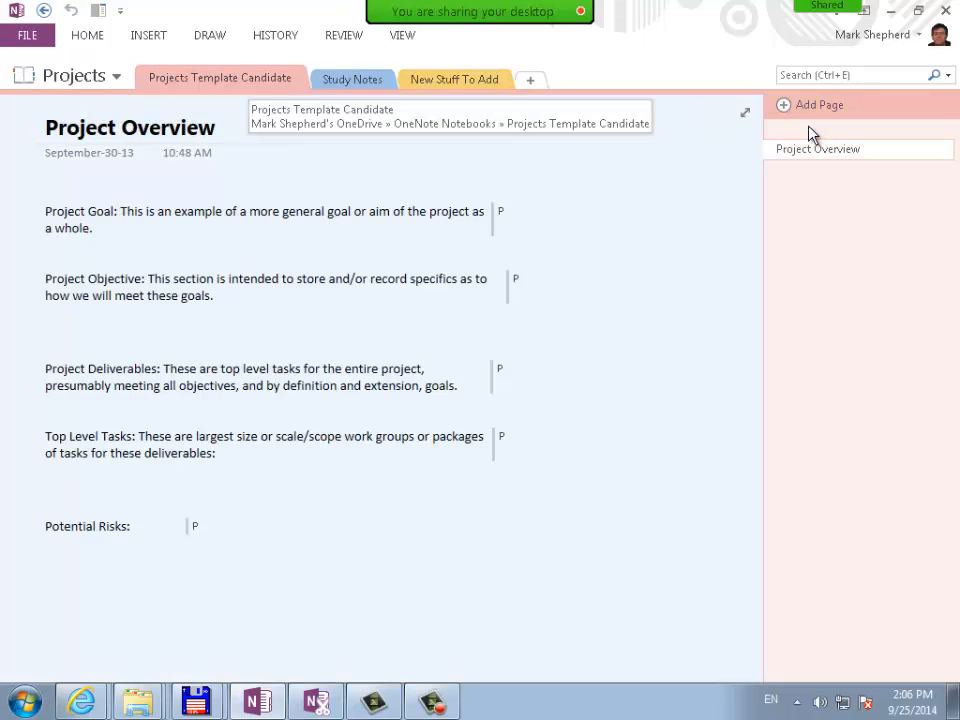
{"action": "key", "text": "ctrl+Tab"}
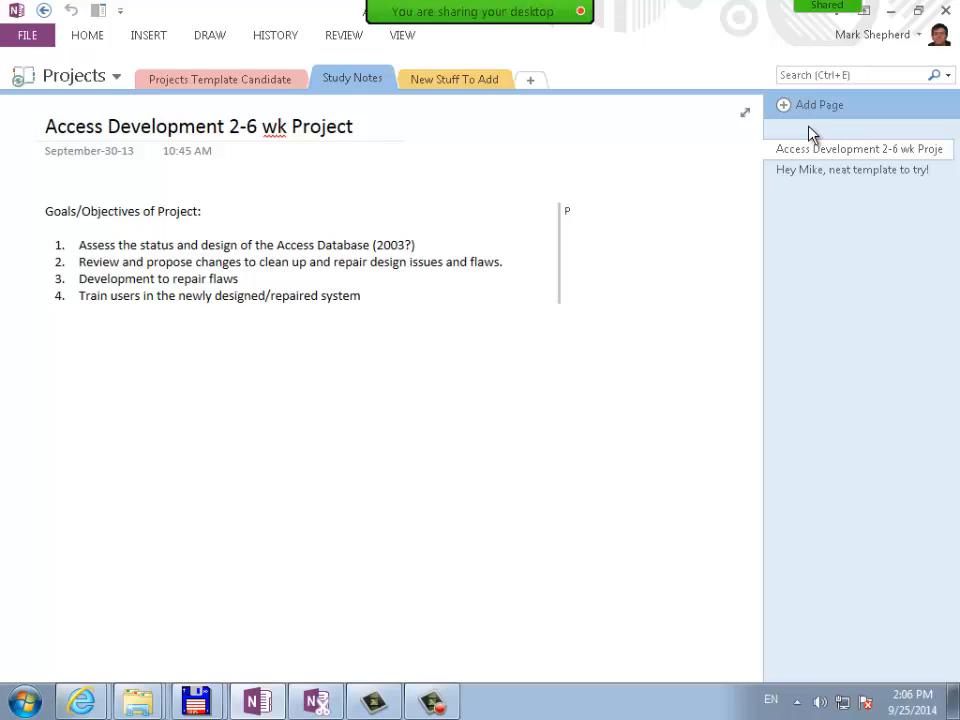
{"action": "key", "text": "ctrl+Tab"}
{"action": "key", "text": "ctrl+Tab"}
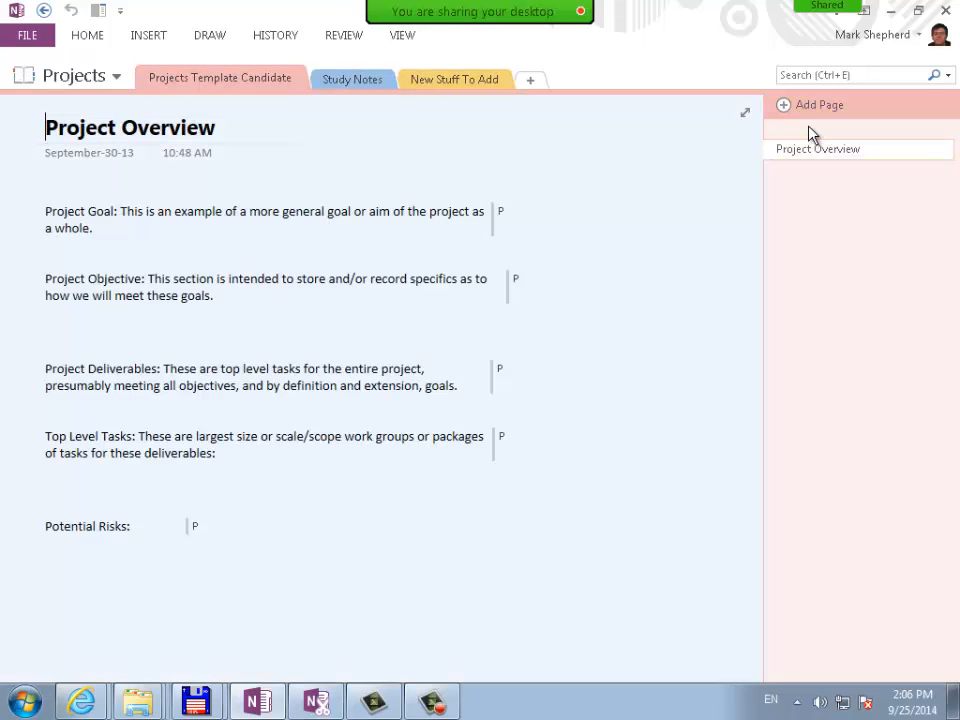
{"action": "key", "text": "ctrl+Tab"}
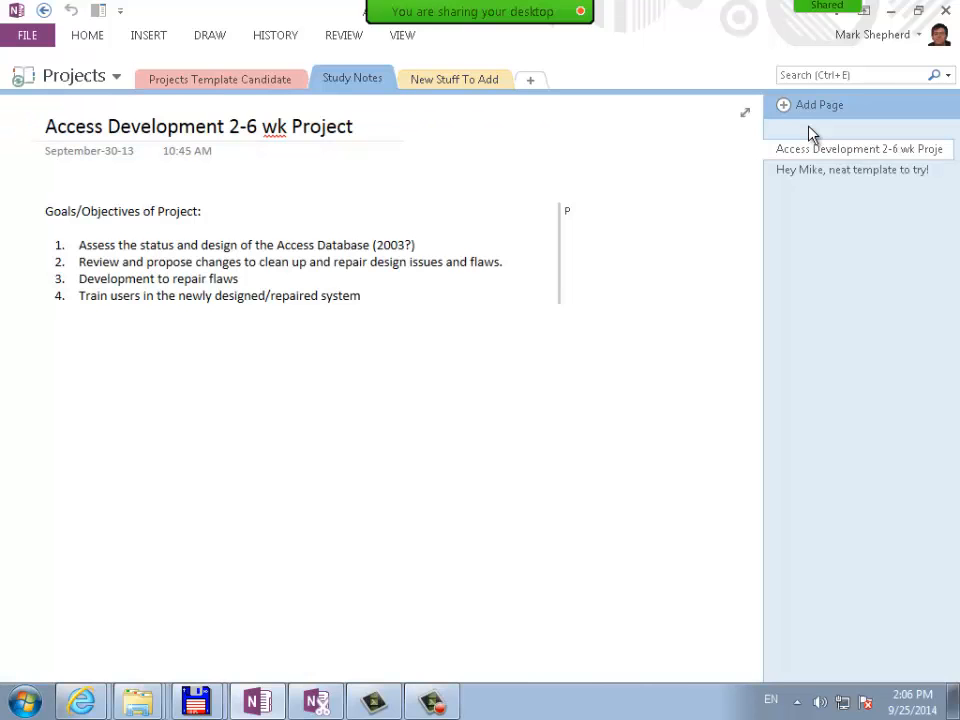
{"action": "key", "text": "ctrl+Tab"}
{"action": "key", "text": "ctrl+Tab"}
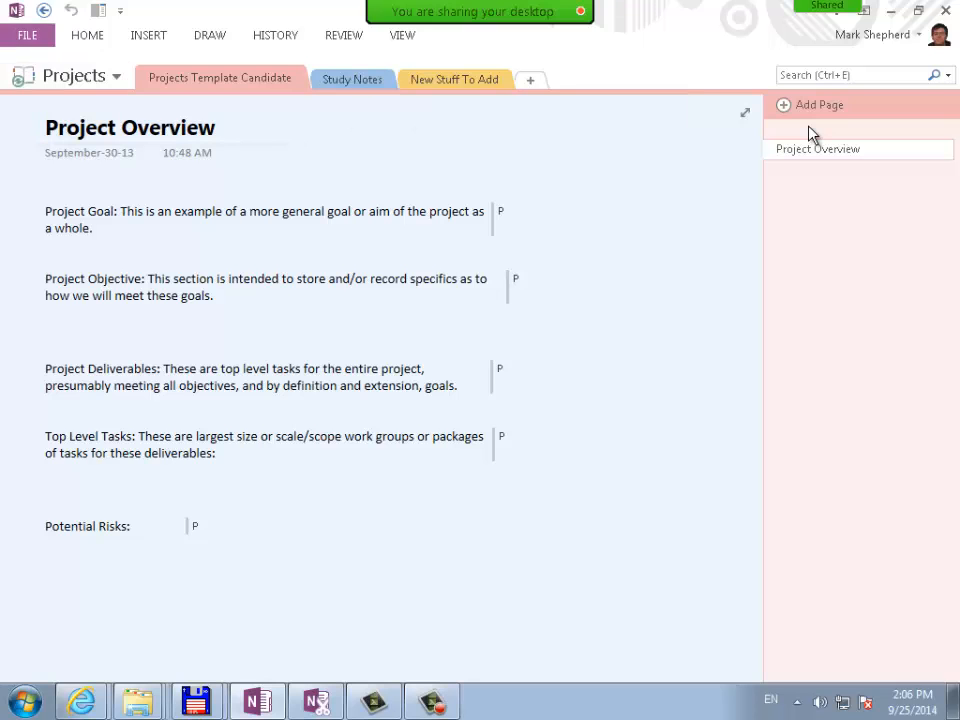
Create a new notebook named Spring 2015 Vacation stored on the computer
{"action": "key", "text": "alt+f"}
{"action": "key", "text": "Down"}
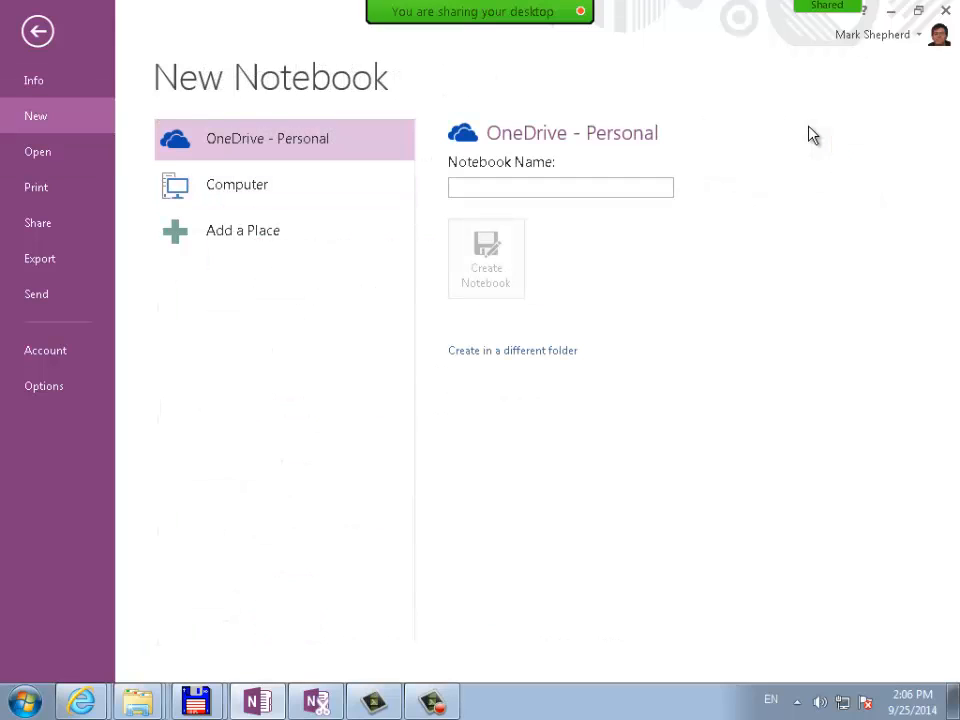
{"action": "key", "text": "Down"}
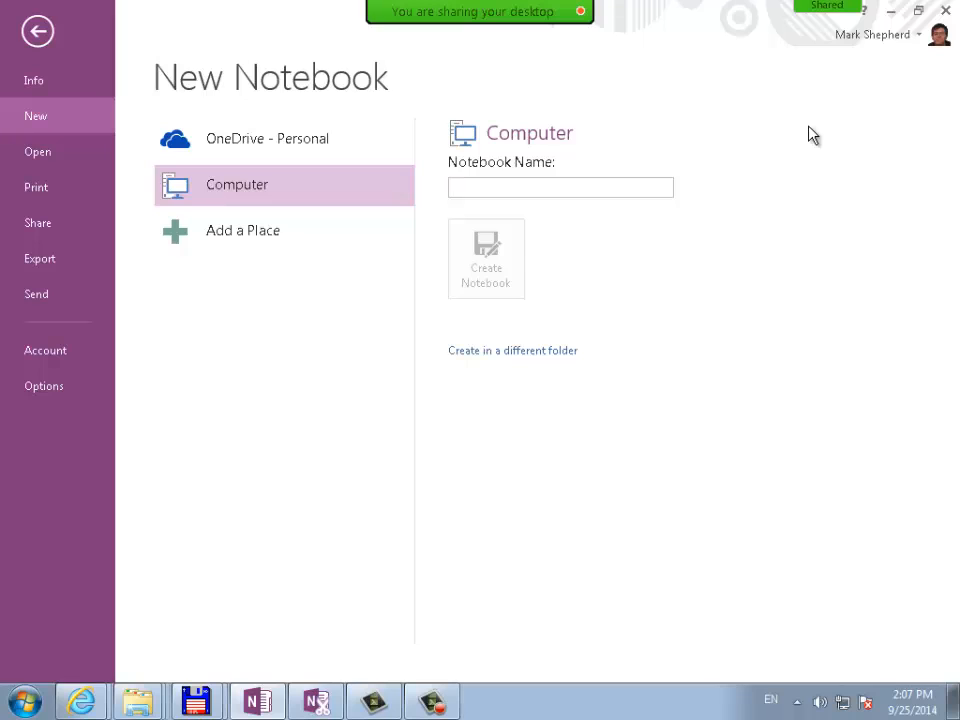
{"action": "type", "text": "Spring "}
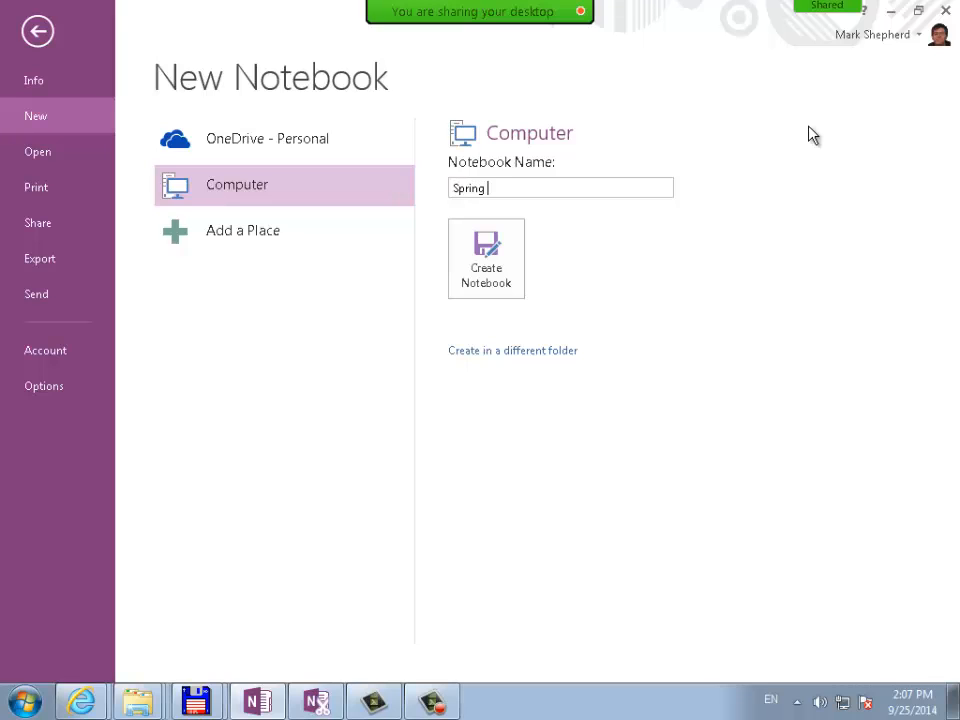
{"action": "type", "text": "2015 Vacation"}
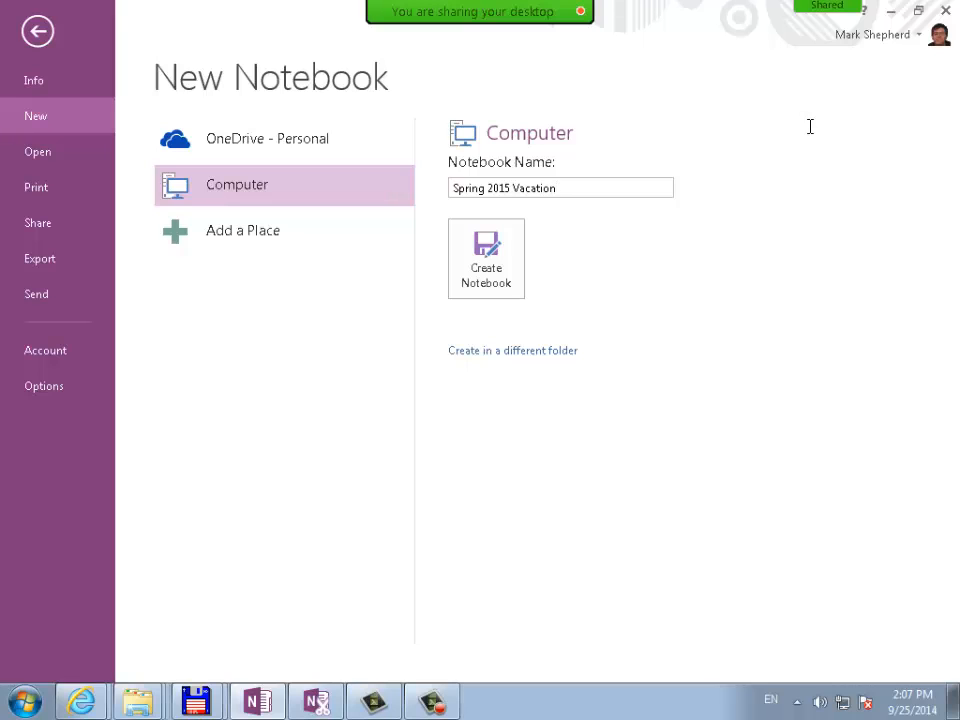
{"action": "key", "text": "ctrl+a"}
{"action": "key", "text": "End"}
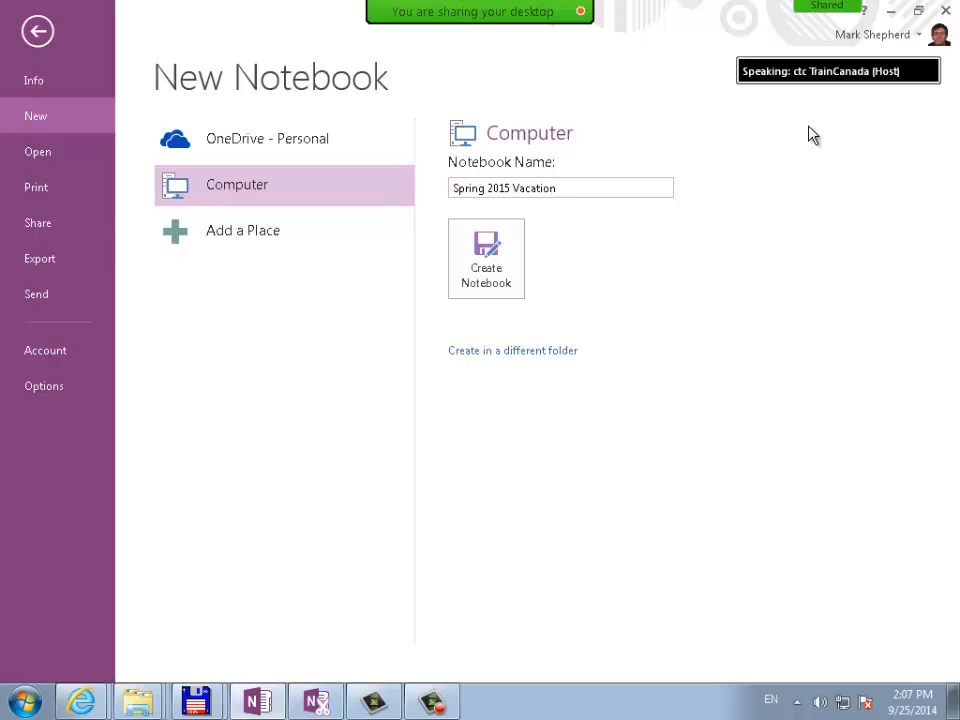
{"action": "key", "text": "Return"}
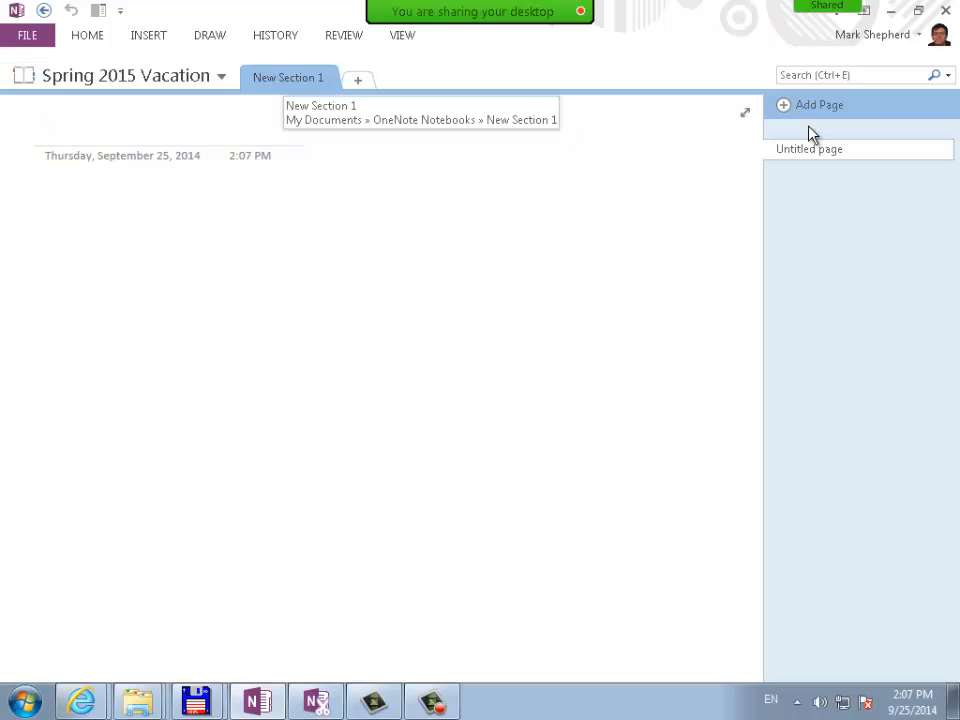
Add a second section with its default name to the Spring 2015 Vacation notebook and return to the first section
{"action": "right_click", "coordinate": [291, 76]}
{"action": "left_click", "coordinate": [353, 227]}
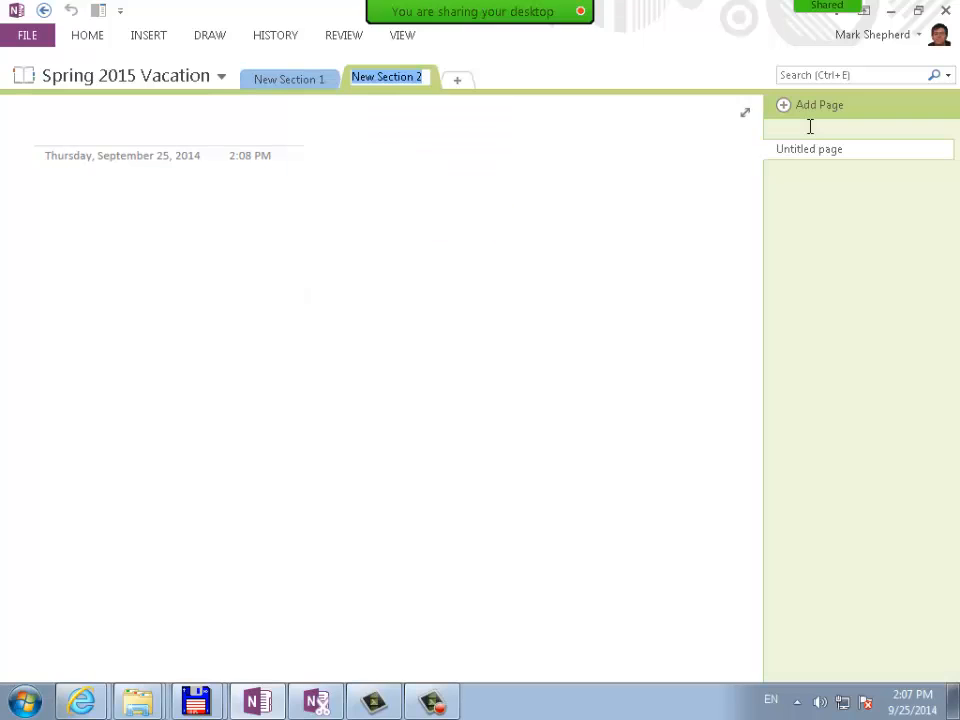
{"action": "left_click", "coordinate": [289, 79]}
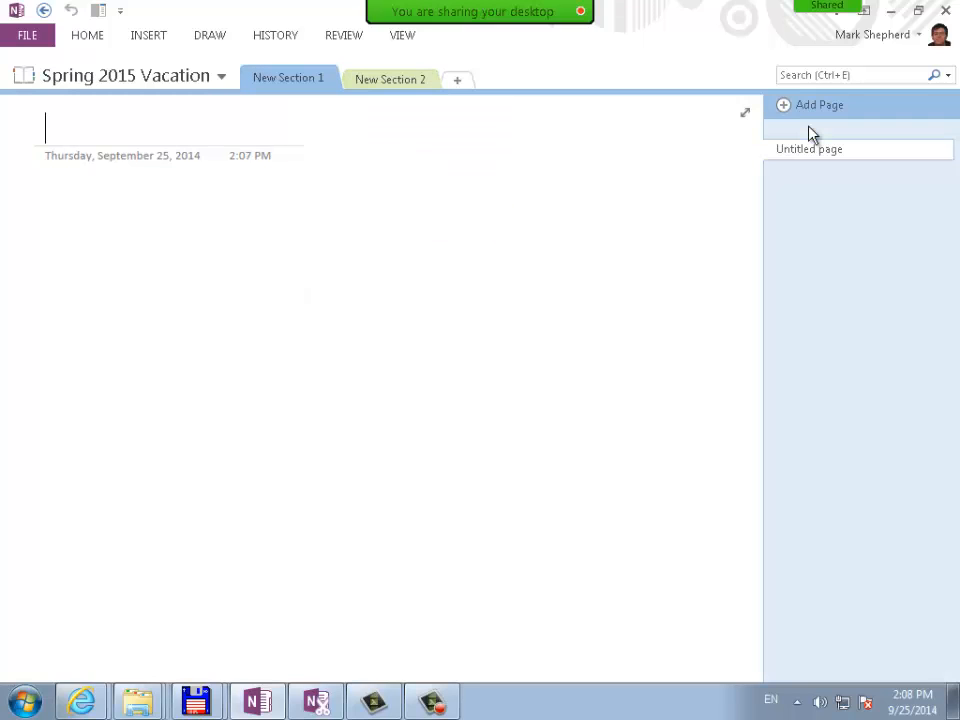
{"action": "left_click", "coordinate": [390, 79]}
{"action": "left_click", "coordinate": [289, 78]}
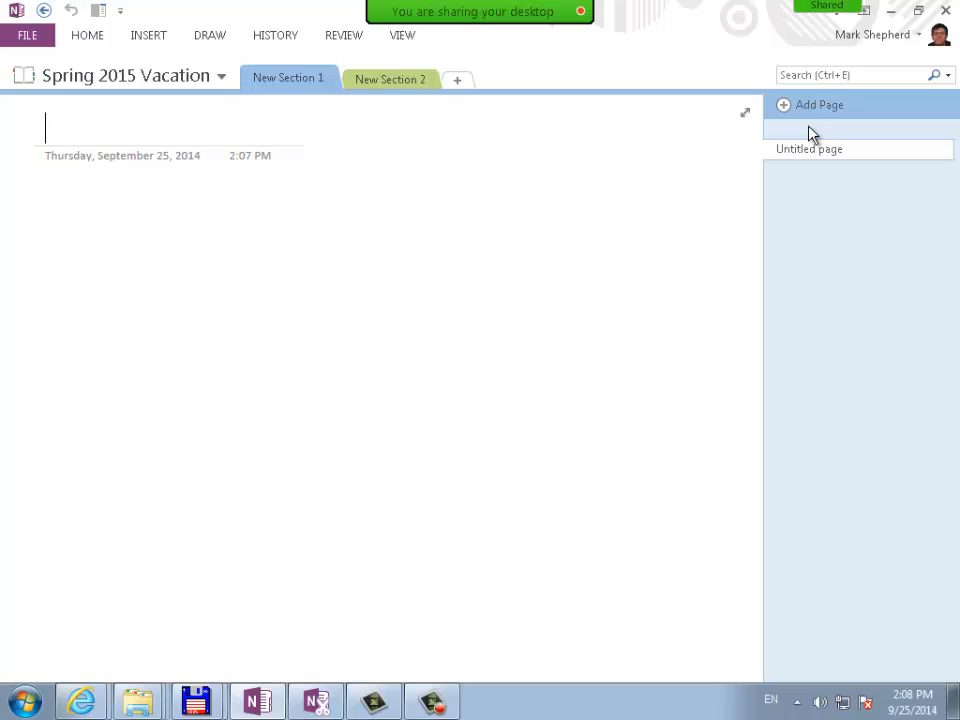
Add five blank untitled pages to the first section
{"action": "left_click", "coordinate": [812, 110]}
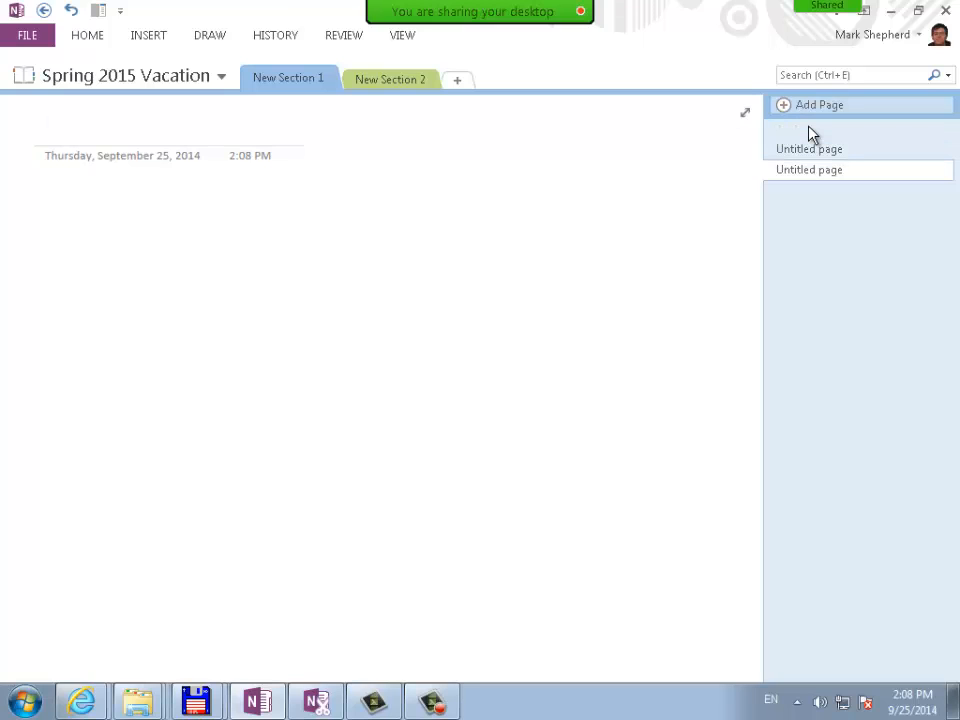
{"action": "left_click", "coordinate": [812, 106]}
{"action": "left_click", "coordinate": [812, 106]}
{"action": "left_click", "coordinate": [812, 106]}
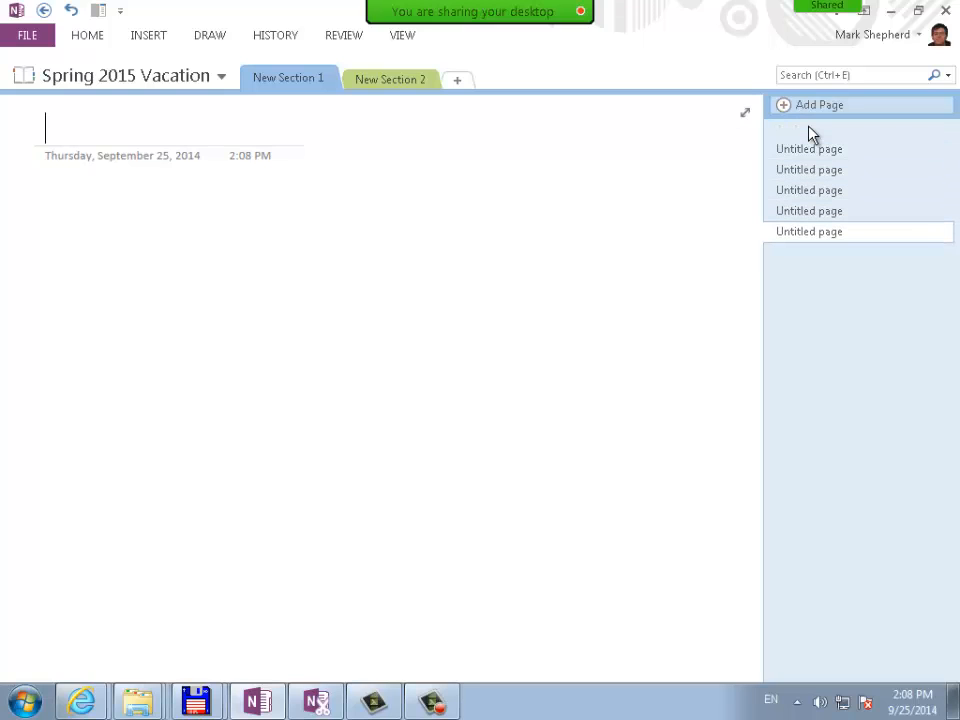
{"action": "left_click", "coordinate": [810, 130]}
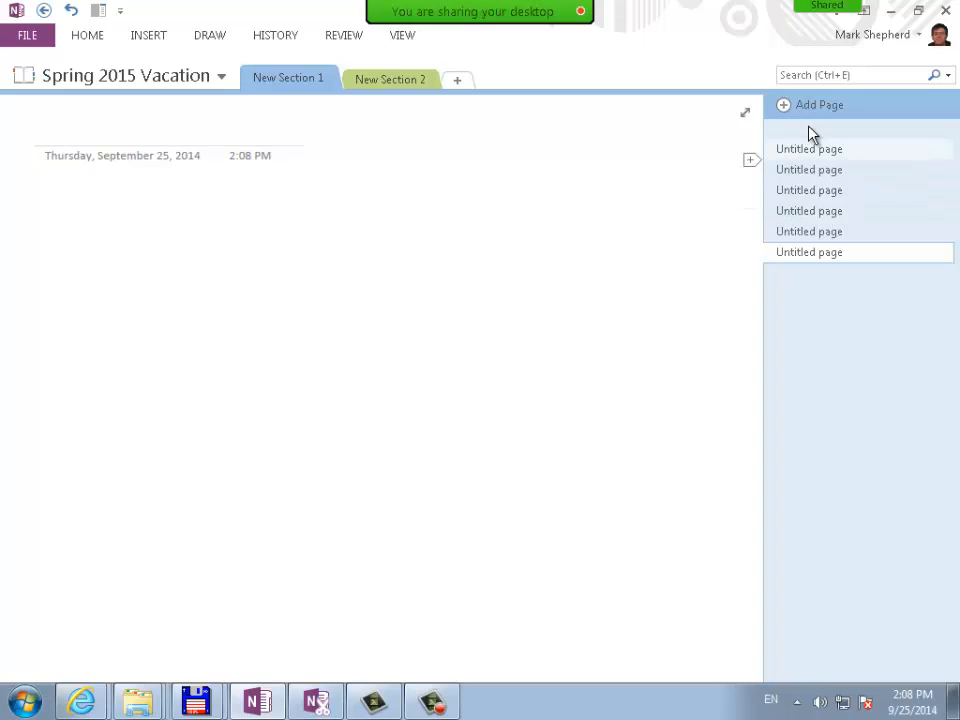
Look through the untitled pages of the first section one by one, ending on the first page
{"action": "left_click", "coordinate": [810, 149]}
{"action": "left_click", "coordinate": [810, 170]}
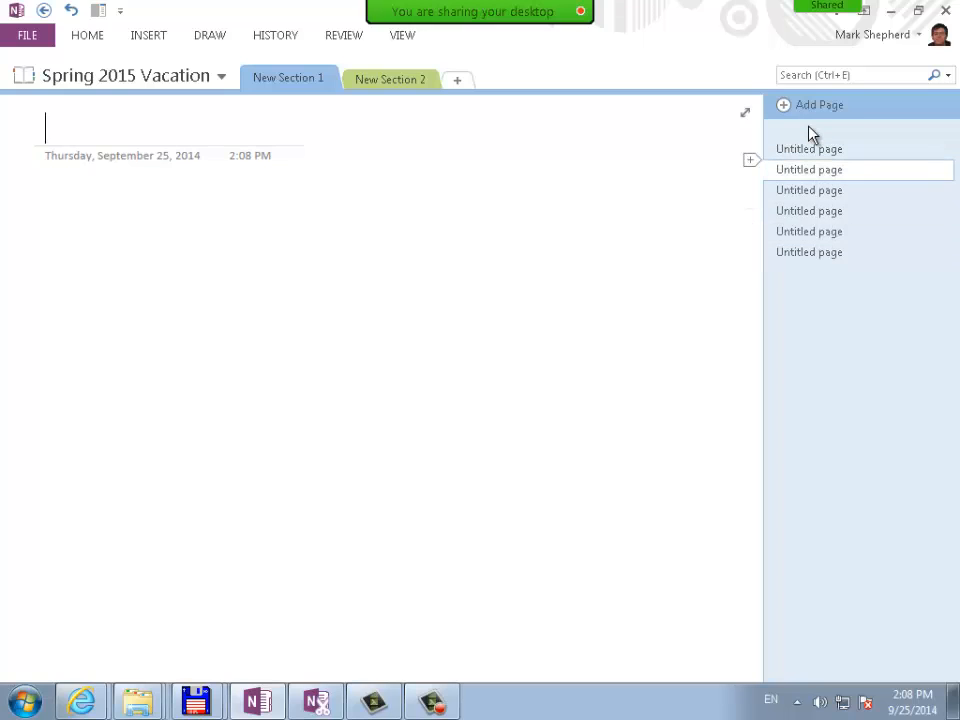
{"action": "key", "text": "Down"}
{"action": "key", "text": "Down"}
{"action": "key", "text": "Down"}
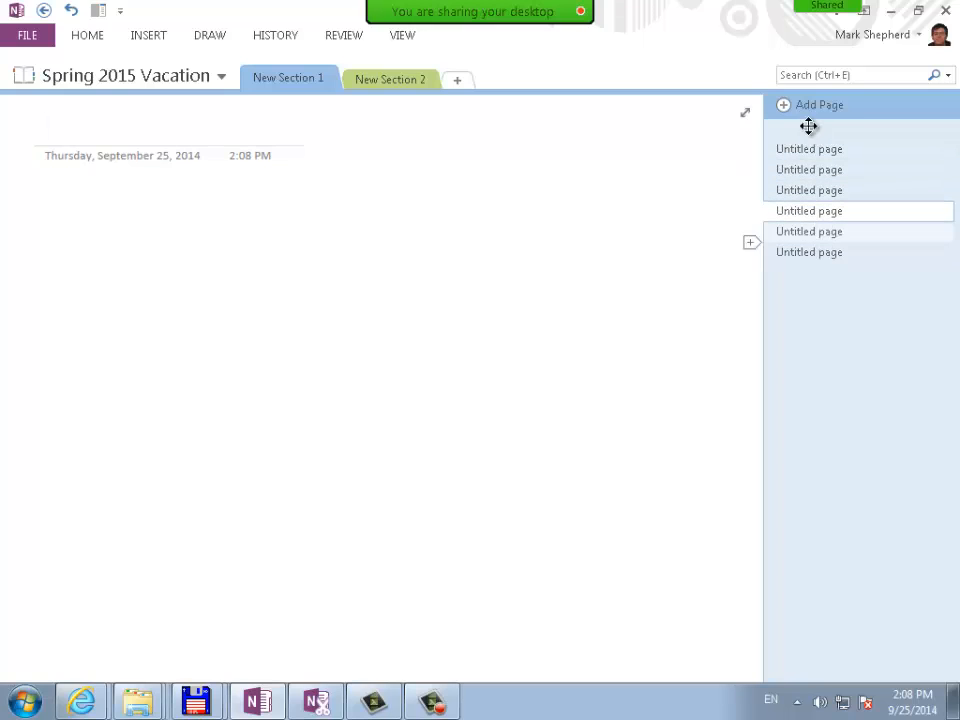
{"action": "key", "text": "Down"}
{"action": "key", "text": "Up"}
{"action": "key", "text": "Up"}
{"action": "key", "text": "Up"}
{"action": "key", "text": "Up"}
{"action": "key", "text": "Up"}
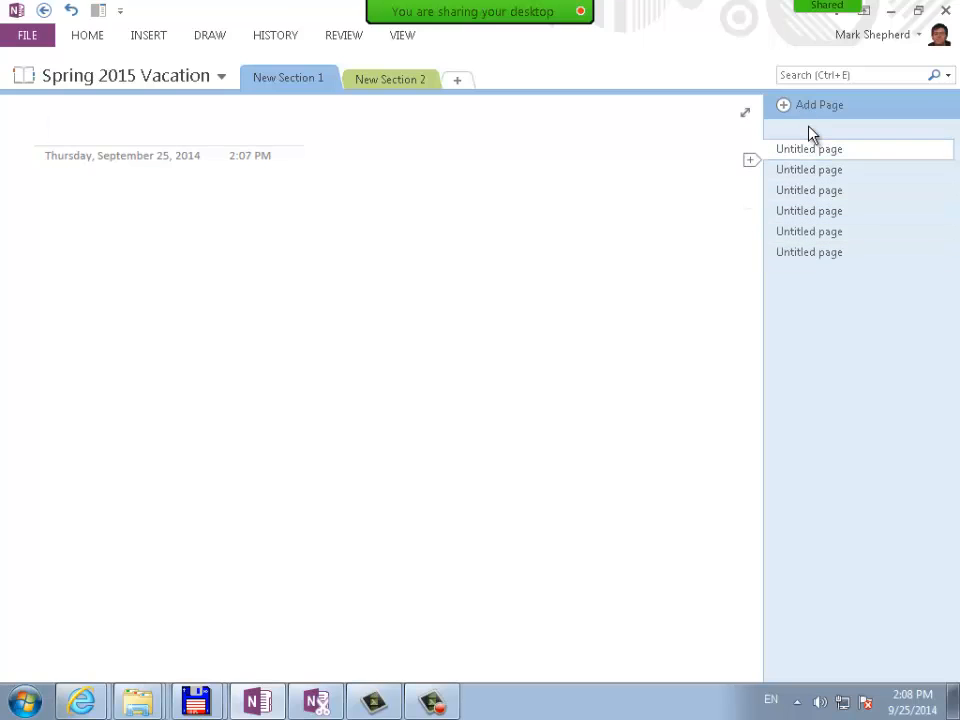
Insert a new blank page directly below the first page of the section
{"action": "key", "text": "shift+F10"}
{"action": "key", "text": "Down"}
{"action": "key", "text": "Down"}
{"action": "key", "text": "Down"}
{"action": "key", "text": "Down"}
{"action": "key", "text": "Down"}
{"action": "key", "text": "Down"}
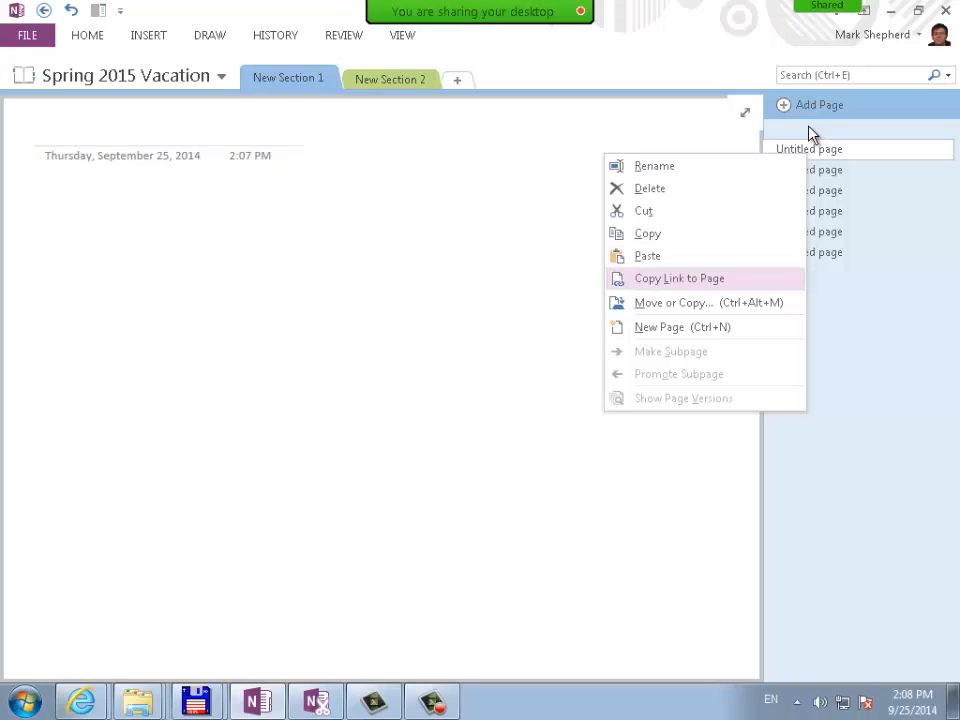
{"action": "key", "text": "Down"}
{"action": "key", "text": "Down"}
{"action": "key", "text": "Return"}
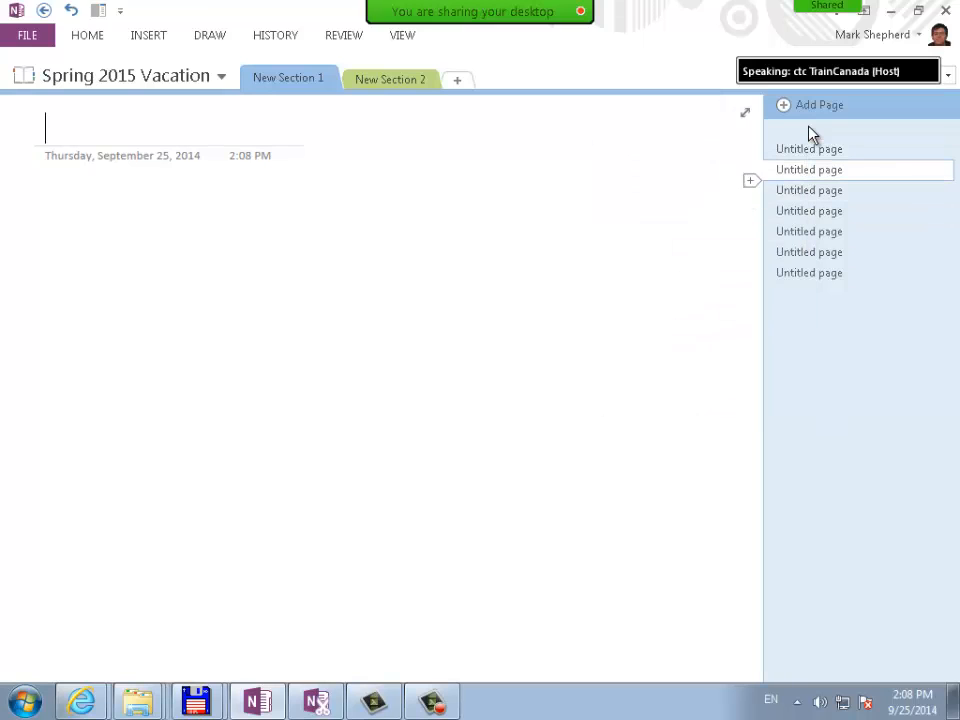
Indent the second page two levels as a subpage of the first page and title it "OneNote Hierarchy"
{"action": "key", "text": "shift+F10"}
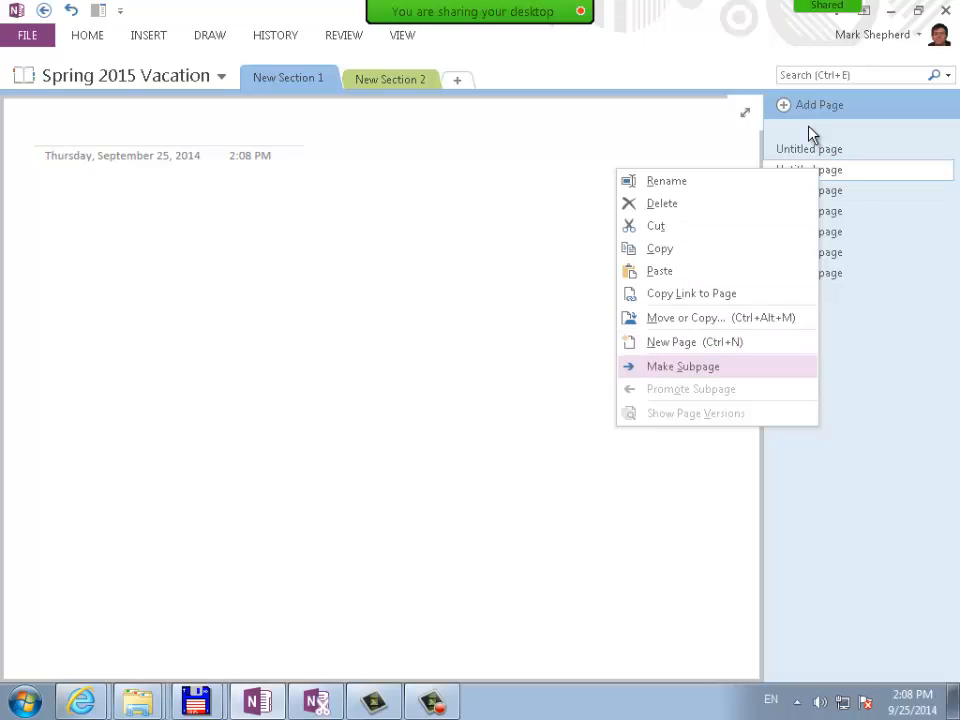
{"action": "key", "text": "Return"}
{"action": "key", "text": "shift+F10"}
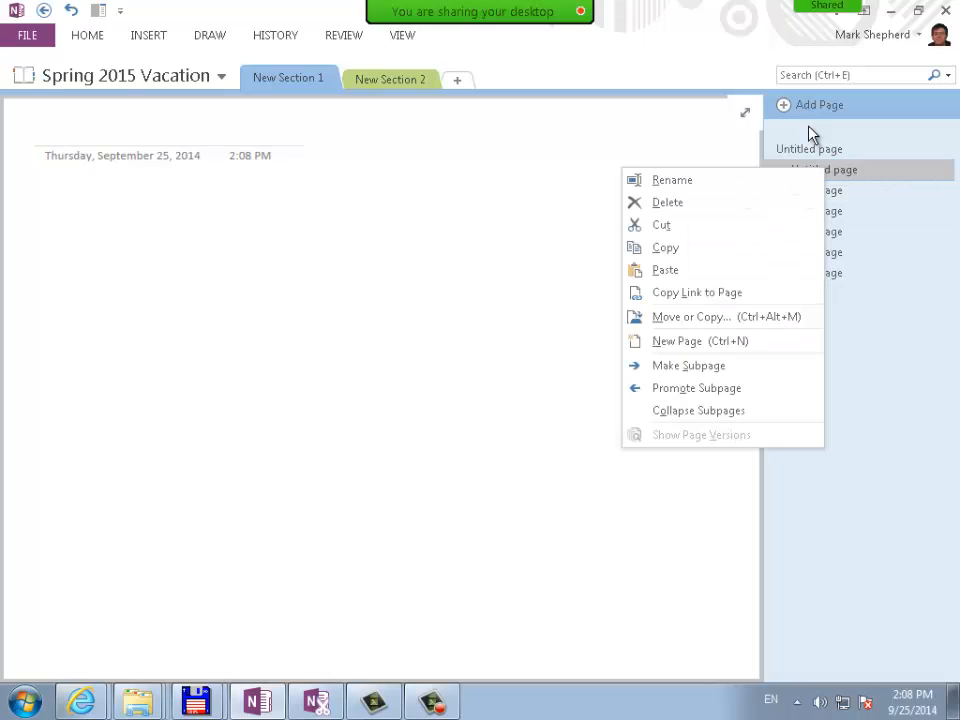
{"action": "key", "text": "Return"}
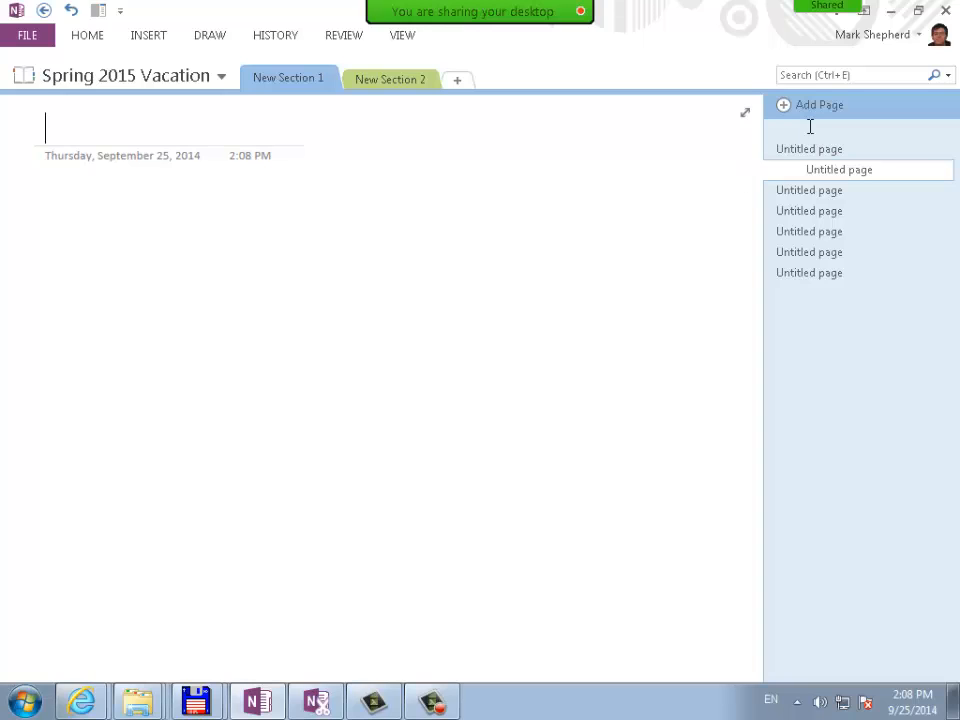
{"action": "type", "text": "OneN"}
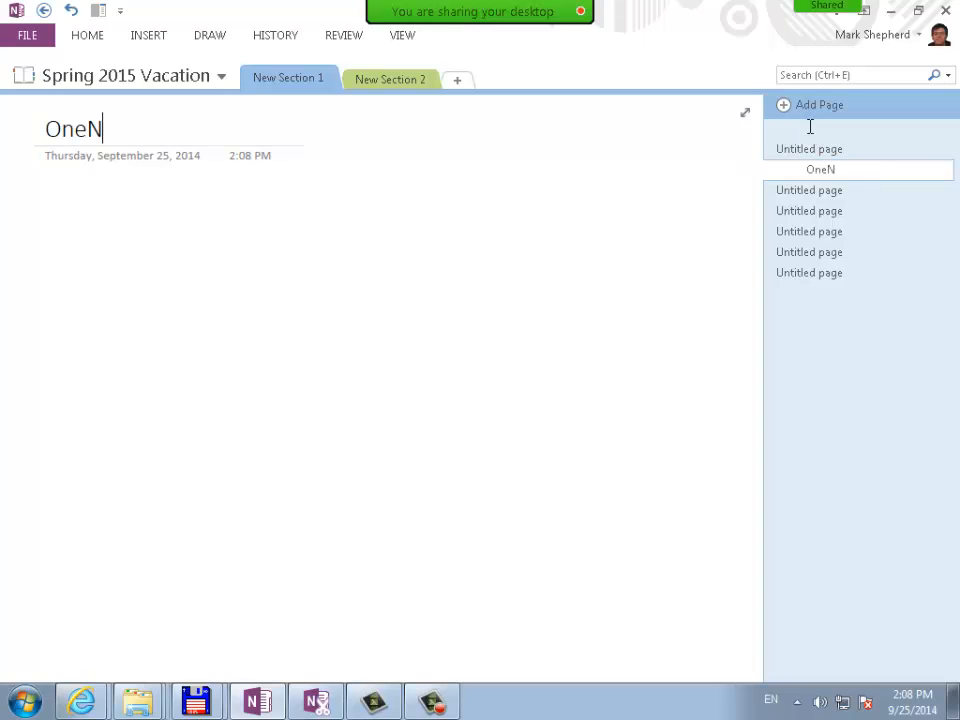
{"action": "type", "text": "ote Hierarchy"}
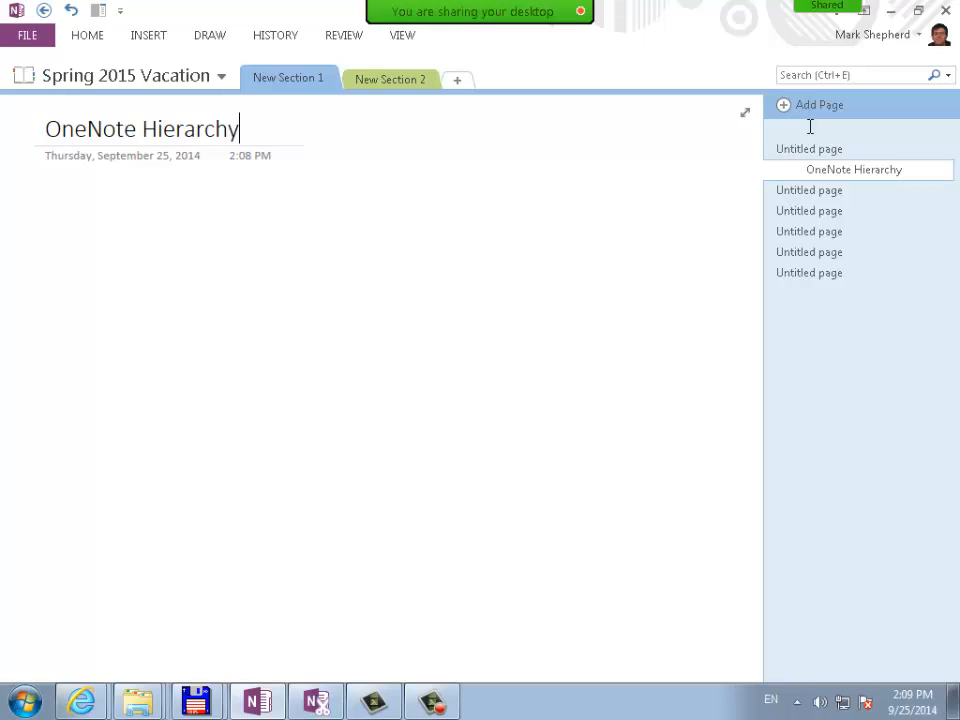
Add the note "Here is a simple note for my Notebook section, called, OneNote Hierarchy" to the page and move it closer to the title
{"action": "key", "text": "Return"}
{"action": "type", "text": "Here is a si"}
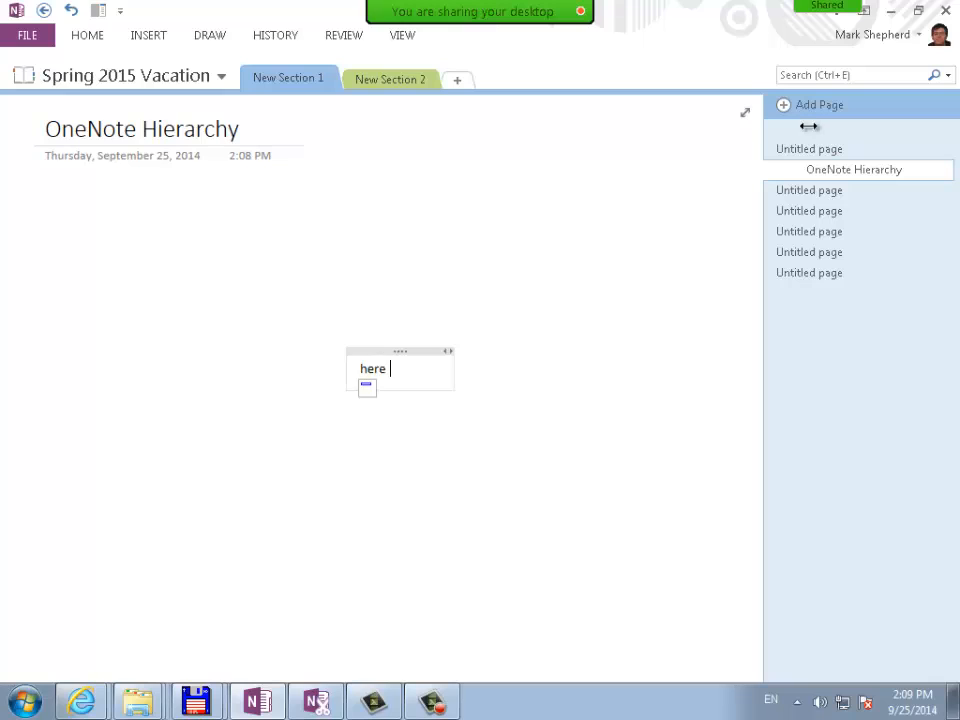
{"action": "type", "text": "mple note for my"}
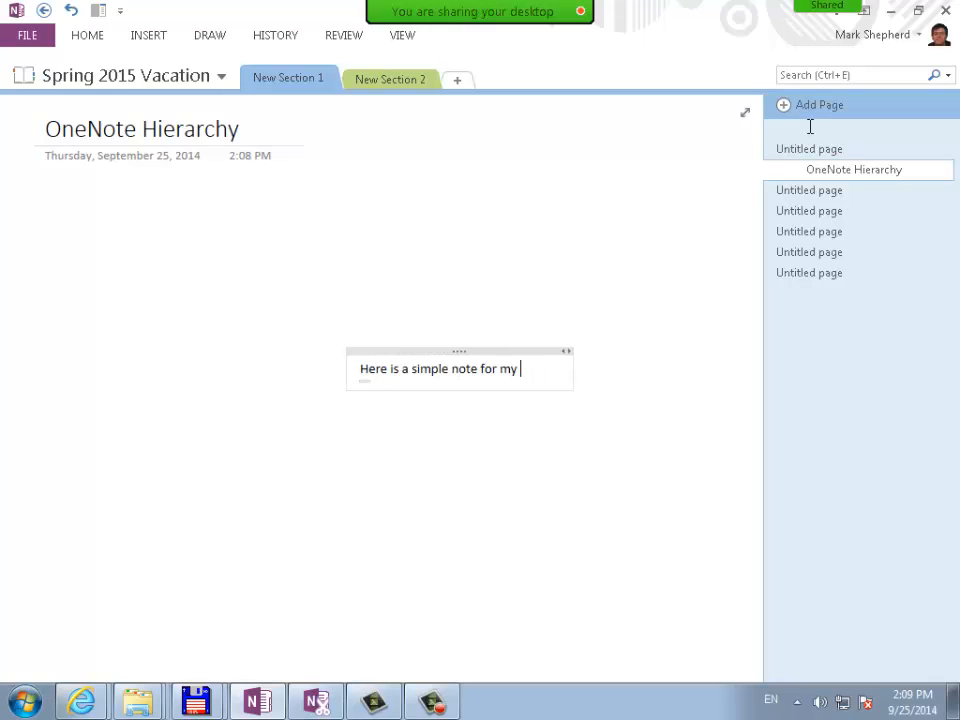
{"action": "type", "text": " Noet"}
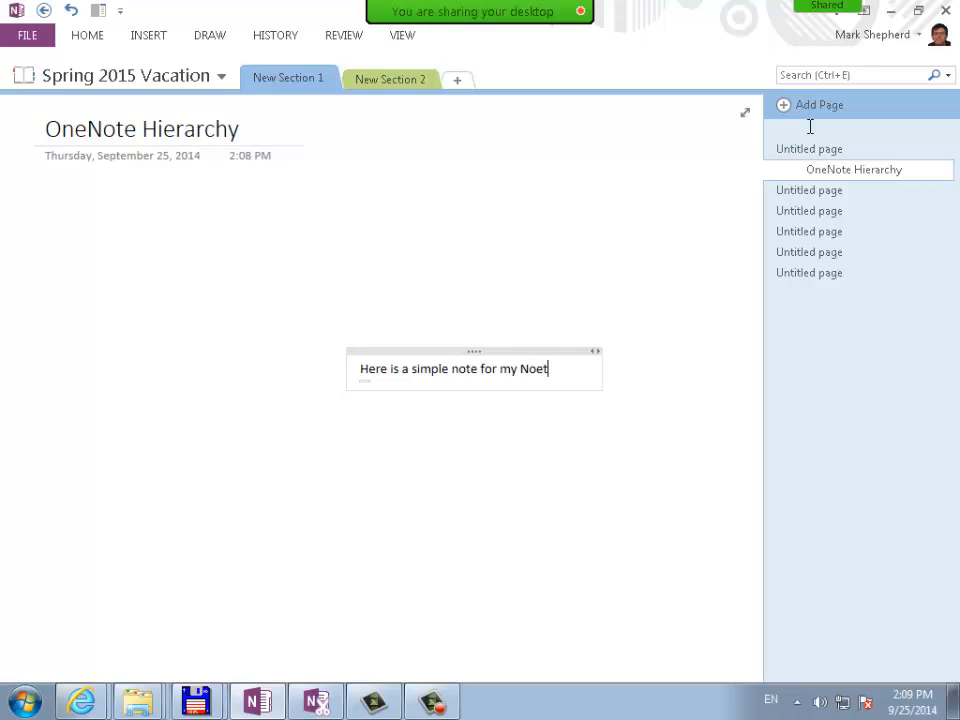
{"action": "key", "text": "BackSpace"}
{"action": "key", "text": "BackSpace"}
{"action": "type", "text": "tebook sect"}
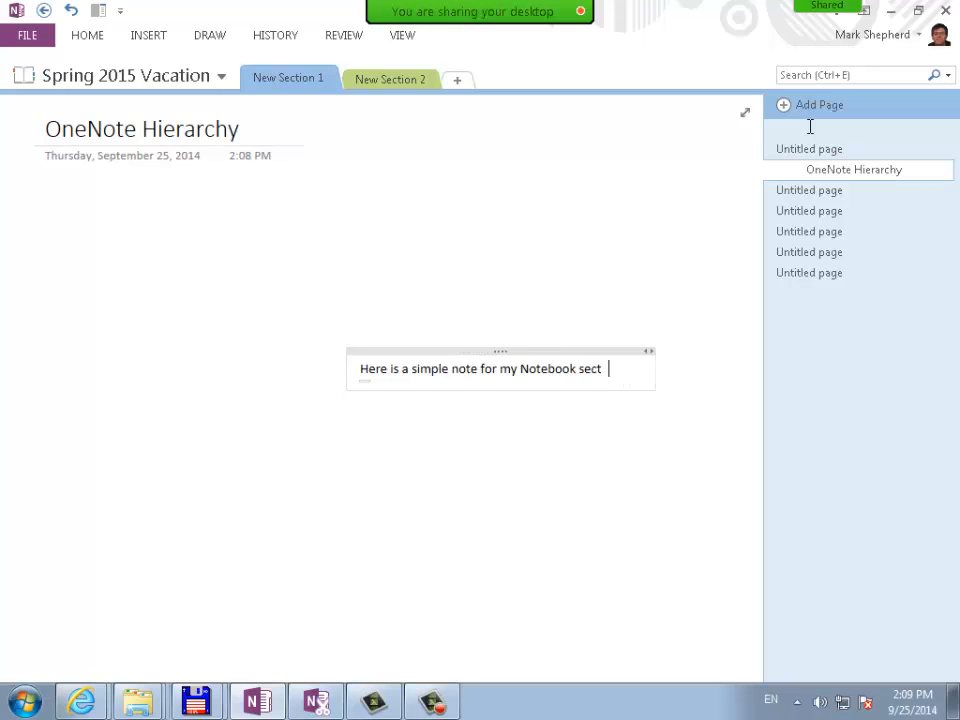
{"action": "type", "text": "ion, called, O"}
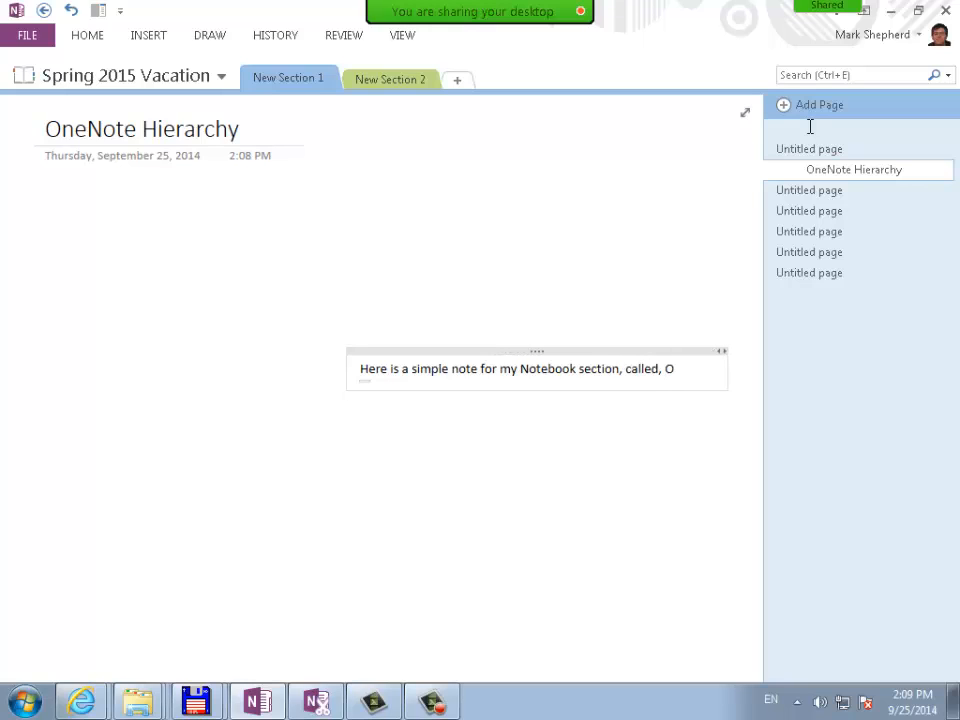
{"action": "type", "text": "neN"}
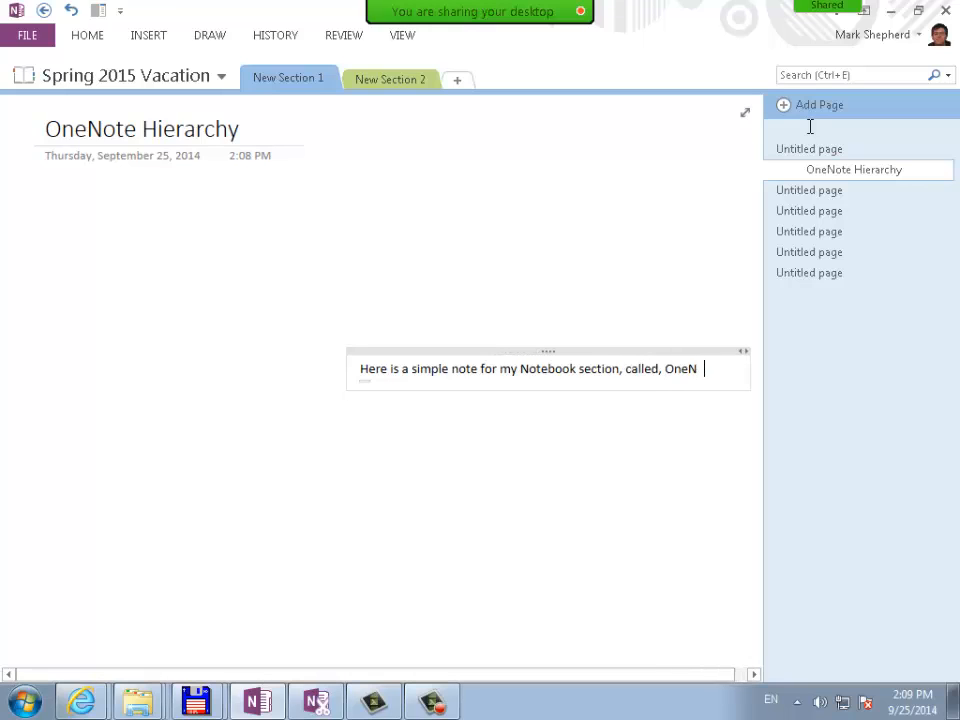
{"action": "type", "text": "ote Hierarchy"}
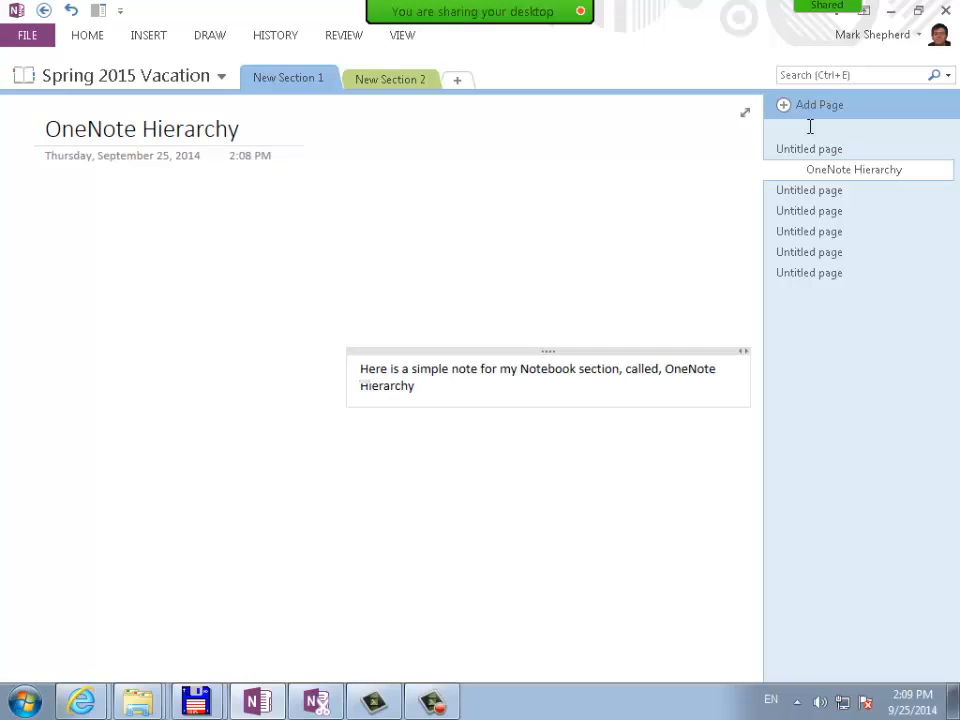
{"action": "left_click_drag", "start_coordinate": [548, 351], "coordinate": [477, 351]}
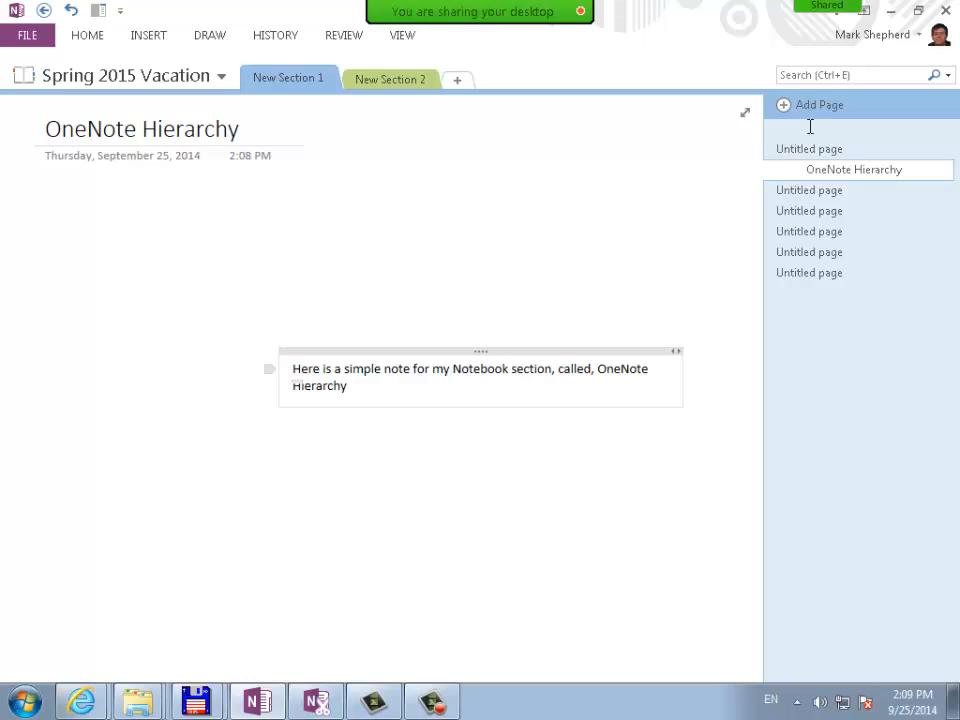
{"action": "mouse_move", "coordinate": [481, 351]}
{"action": "left_mouse_down"}
{"action": "mouse_move", "coordinate": [460, 306]}
{"action": "mouse_move", "coordinate": [436, 306]}
{"action": "mouse_move", "coordinate": [346, 262]}
{"action": "left_mouse_up"}
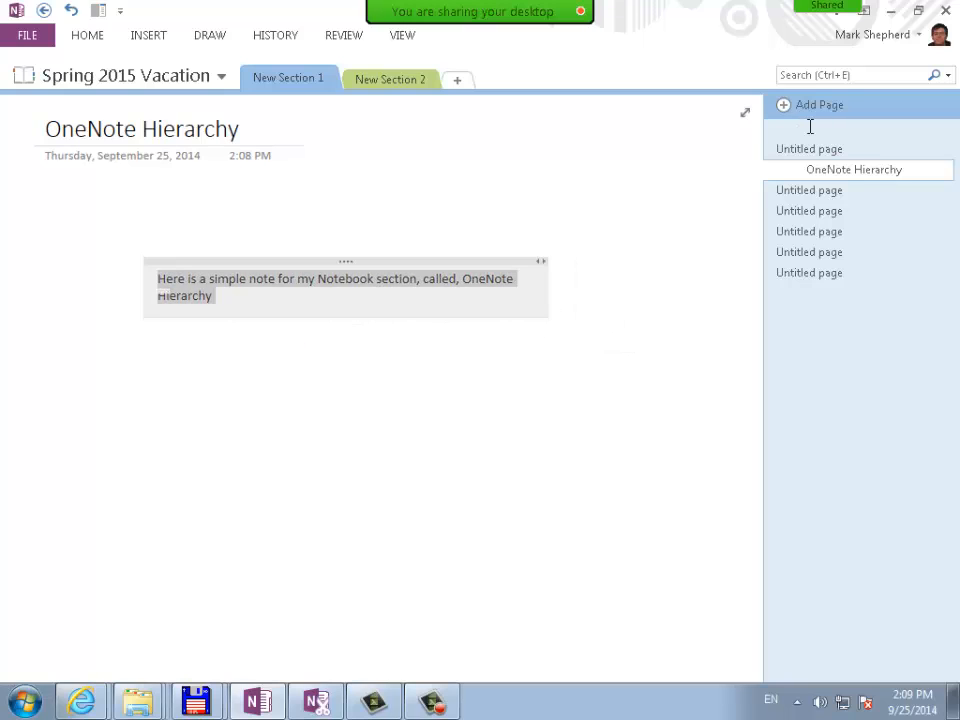
Add a second two-line note: "Here is another note!" and "If I keep typing, the contents of my text will wrap off of the screen!"
{"action": "left_click", "coordinate": [378, 410]}
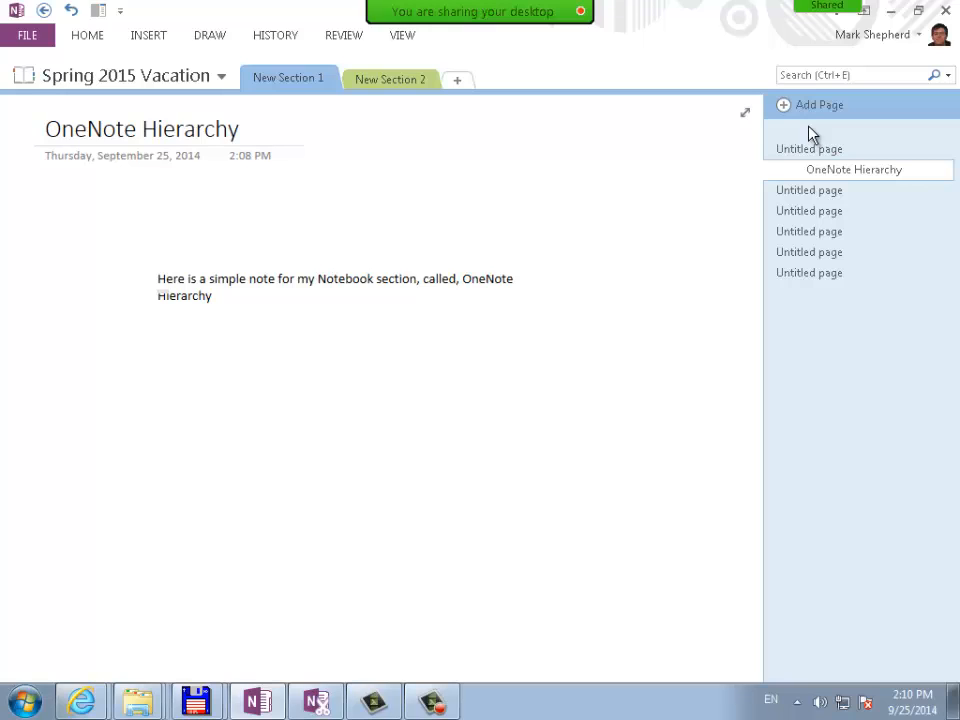
{"action": "type", "text": "Here is another note!"}
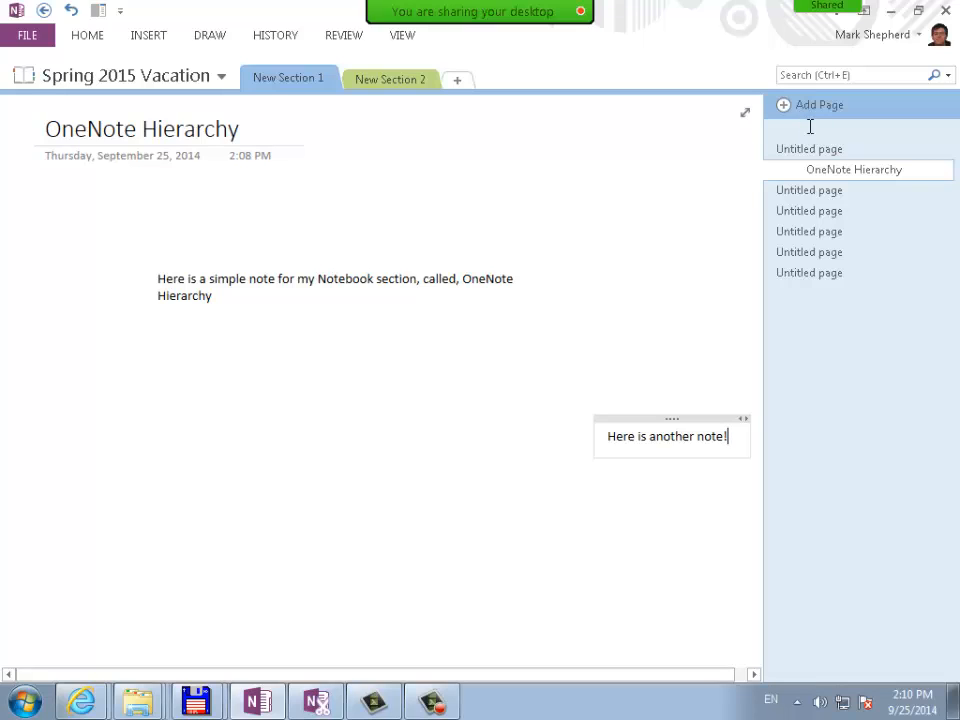
{"action": "key", "text": "Return"}
{"action": "type", "text": "If I keep"}
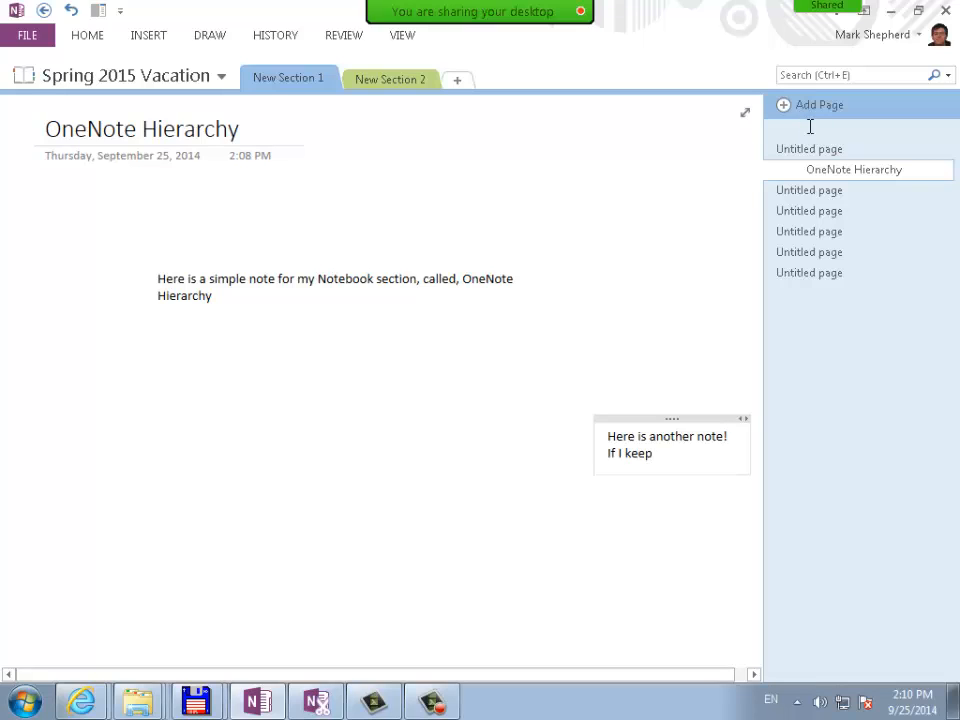
{"action": "type", "text": " typing, the contents "}
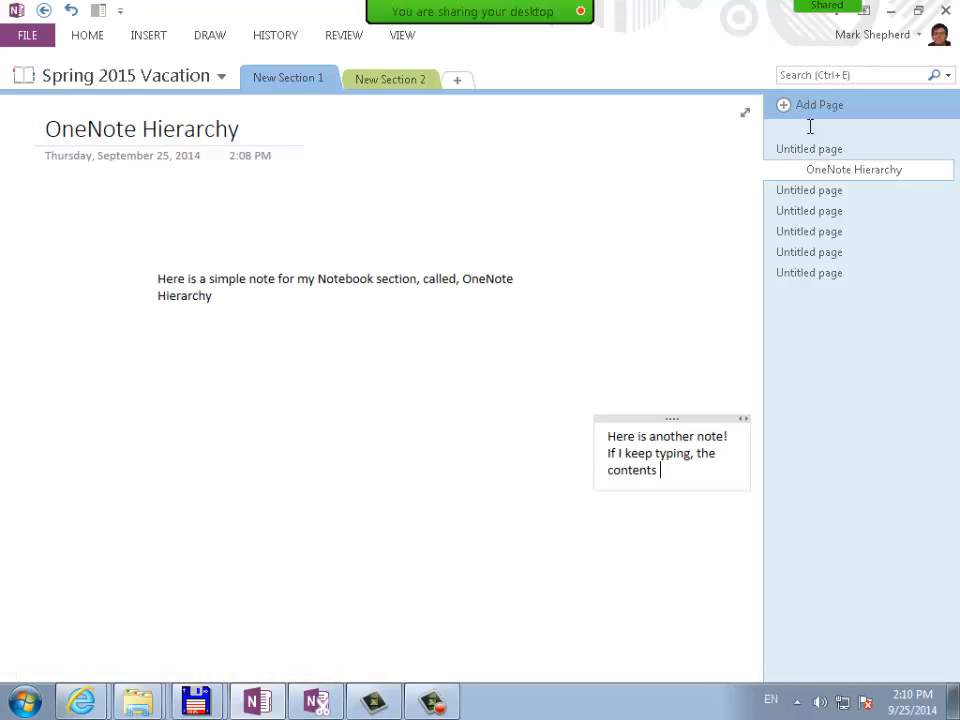
{"action": "type", "text": "of my text will wrap off of the screen!"}
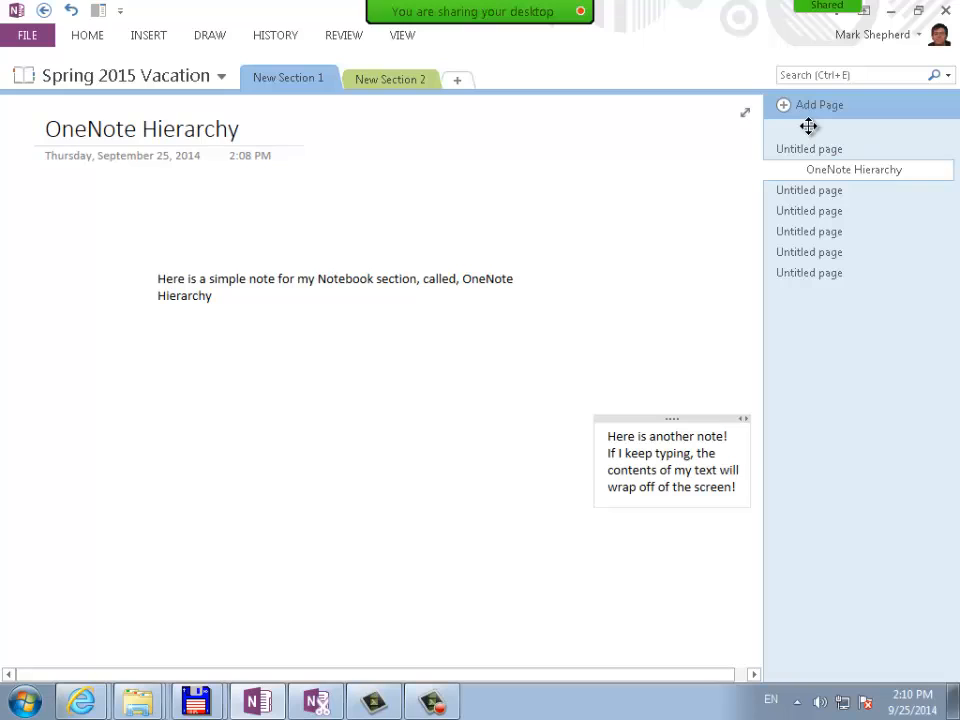
Widen the second note so its text wraps onto fewer lines and reposition it in the lower part of the page
{"action": "left_click_drag", "start_coordinate": [672, 418], "coordinate": [515, 396]}
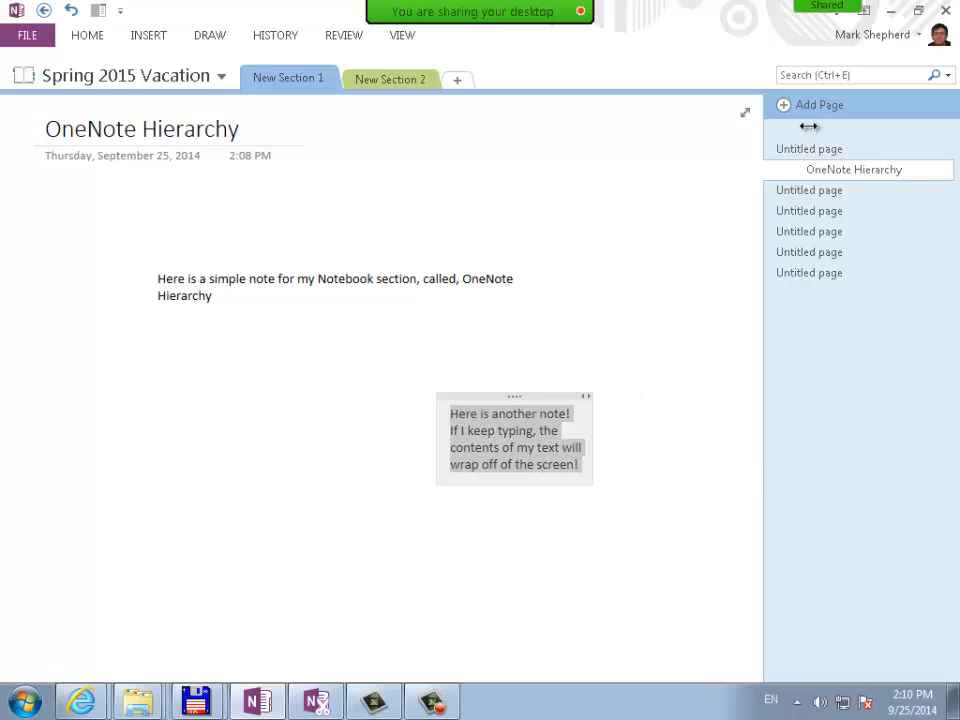
{"action": "left_click_drag", "start_coordinate": [586, 396], "coordinate": [675, 396]}
{"action": "left_click_drag", "start_coordinate": [558, 396], "coordinate": [490, 418]}
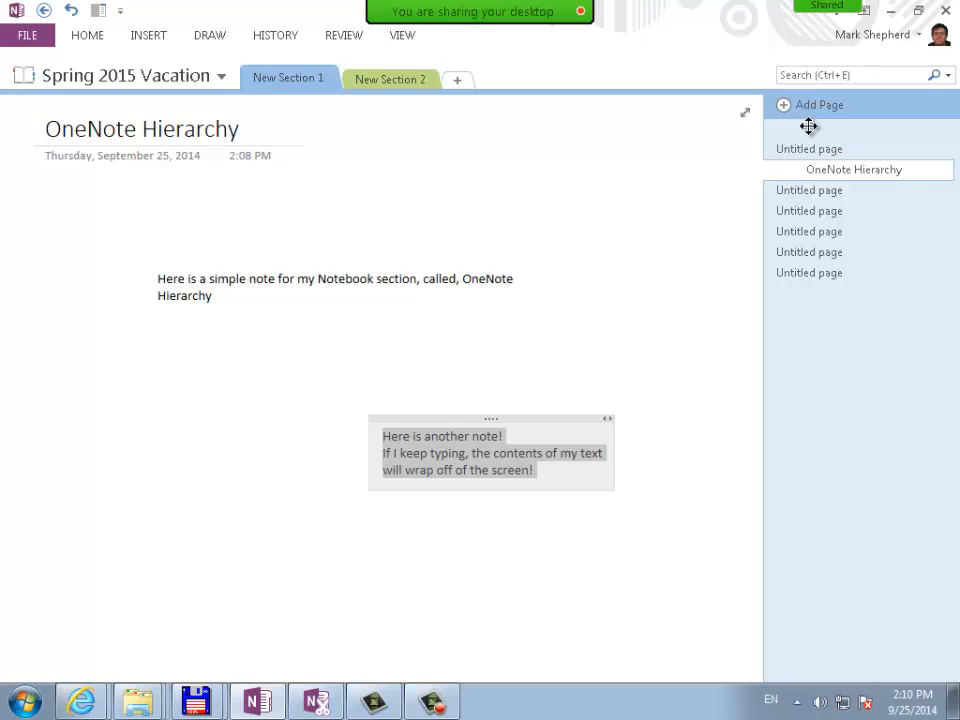
{"action": "mouse_move", "coordinate": [491, 419]}
{"action": "left_mouse_down"}
{"action": "mouse_move", "coordinate": [446, 577]}
{"action": "mouse_move", "coordinate": [446, 646]}
{"action": "left_mouse_up"}
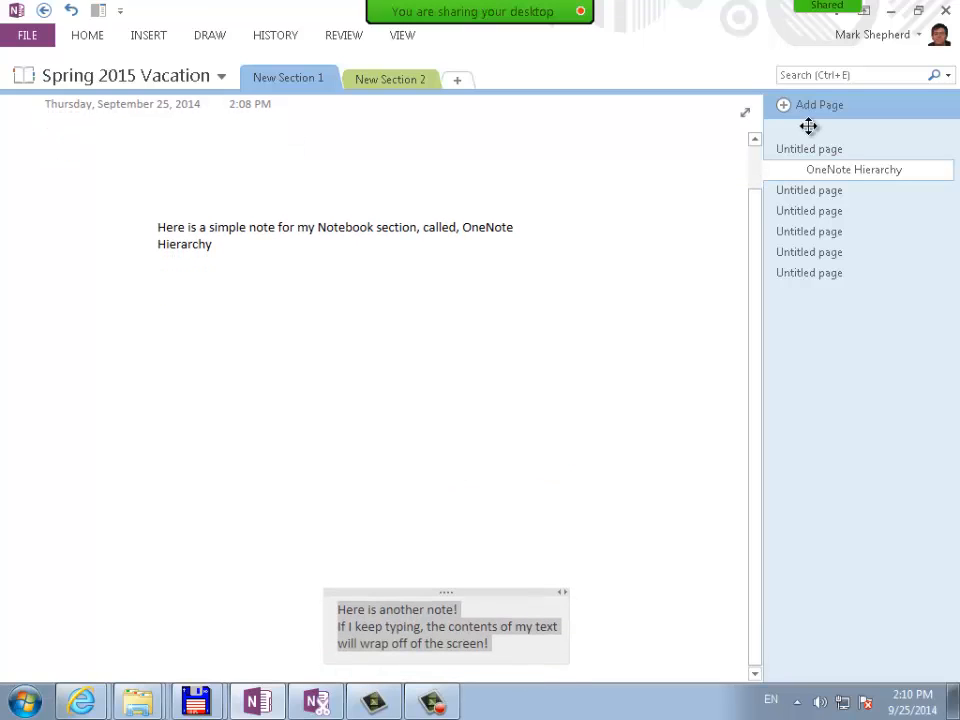
{"action": "mouse_move", "coordinate": [446, 592]}
{"action": "left_mouse_down"}
{"action": "mouse_move", "coordinate": [446, 637]}
{"action": "mouse_move", "coordinate": [446, 466]}
{"action": "left_mouse_up"}
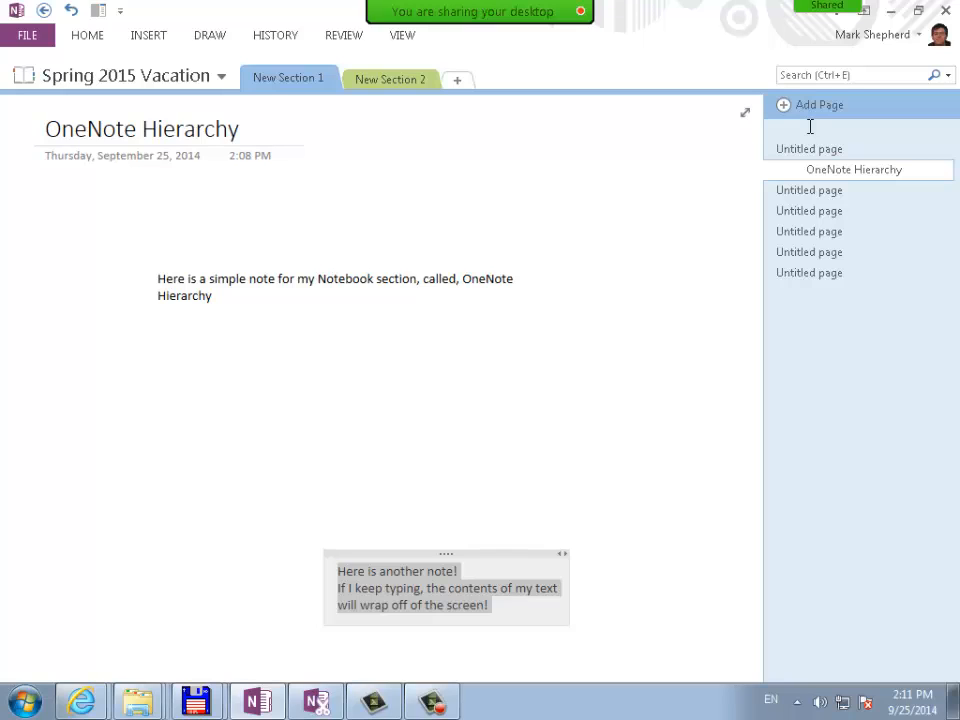
Narrow the first note so its first line ends at "Notebook" and move it nearer to the page title
{"action": "left_click", "coordinate": [439, 279]}
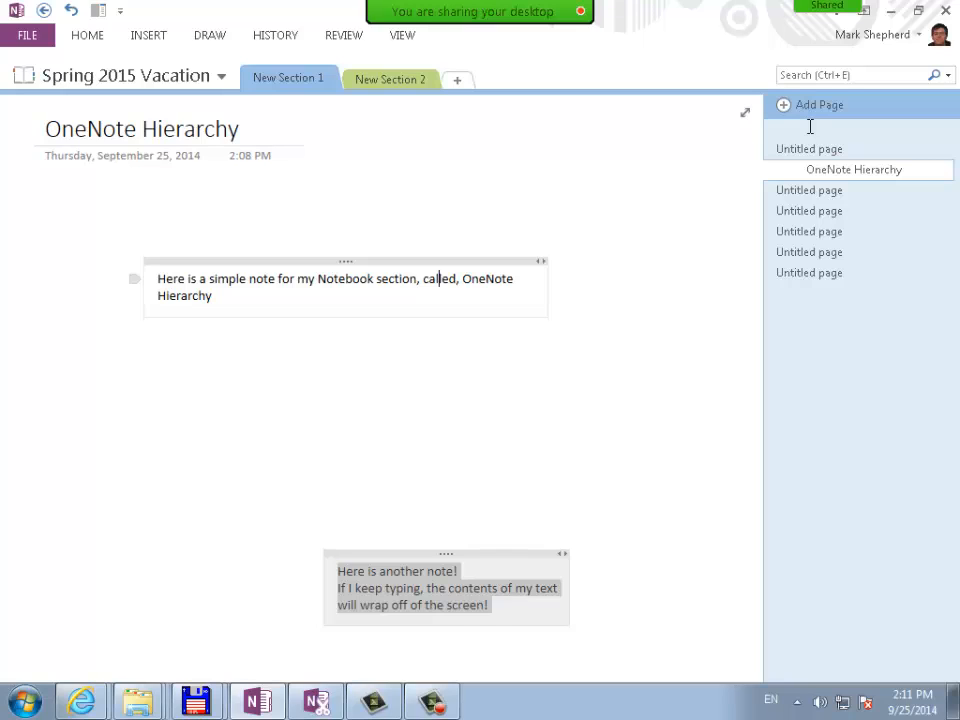
{"action": "left_click_drag", "start_coordinate": [541, 261], "coordinate": [412, 261]}
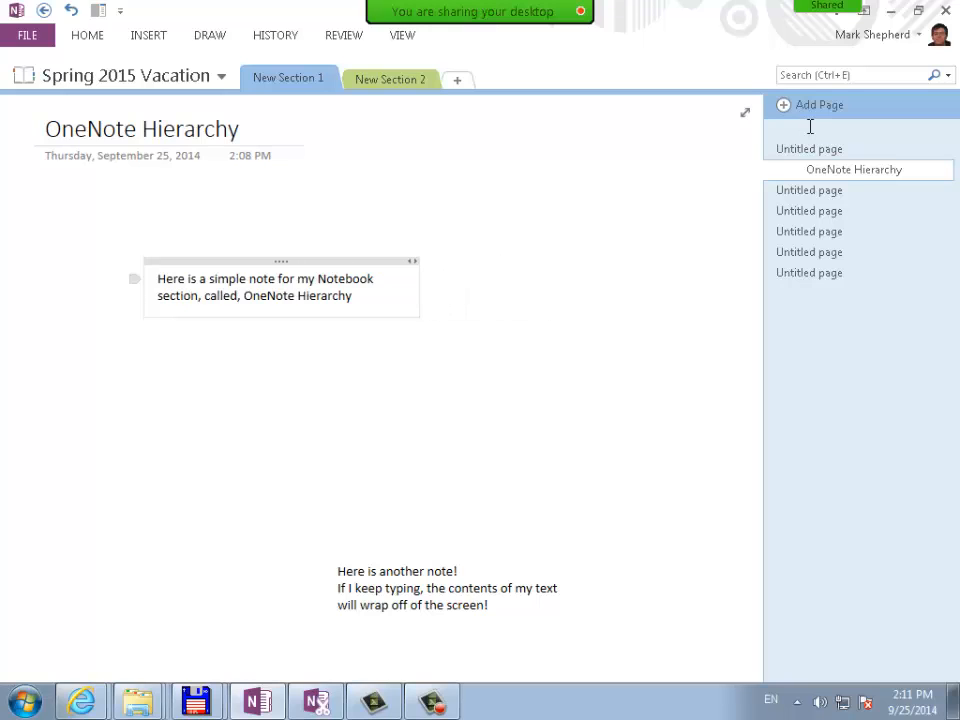
{"action": "left_click_drag", "start_coordinate": [281, 261], "coordinate": [236, 238]}
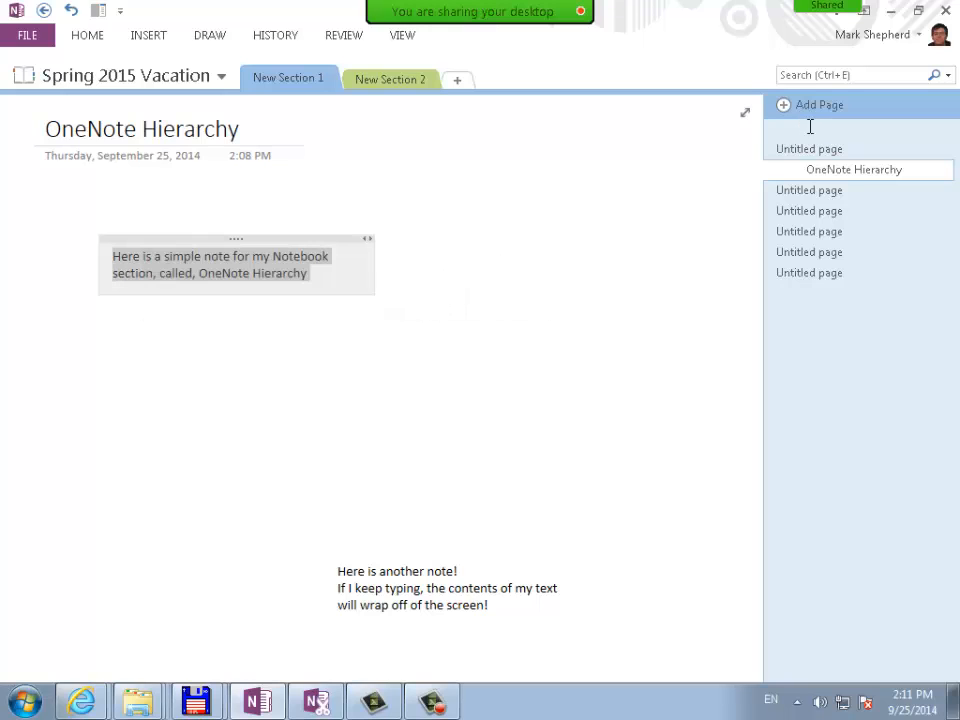
{"action": "left_click", "coordinate": [309, 273]}
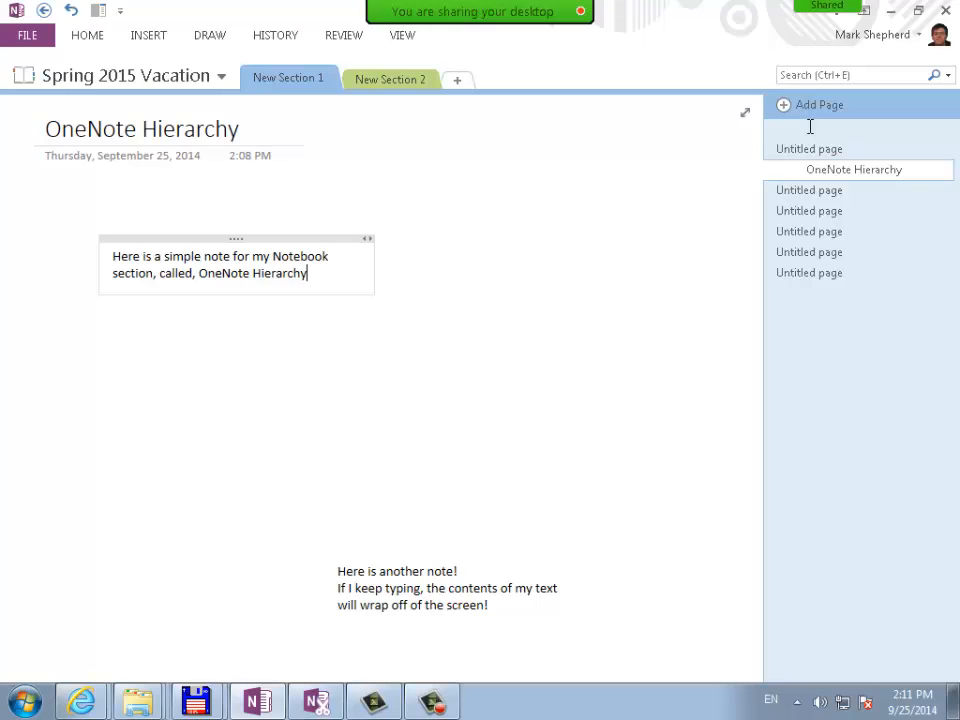
Move the second note up beside the first one, slightly lower and to its right
{"action": "mouse_move", "coordinate": [446, 553]}
{"action": "left_mouse_down"}
{"action": "mouse_move", "coordinate": [469, 395]}
{"action": "mouse_move", "coordinate": [538, 306]}
{"action": "mouse_move", "coordinate": [514, 283]}
{"action": "left_mouse_up"}
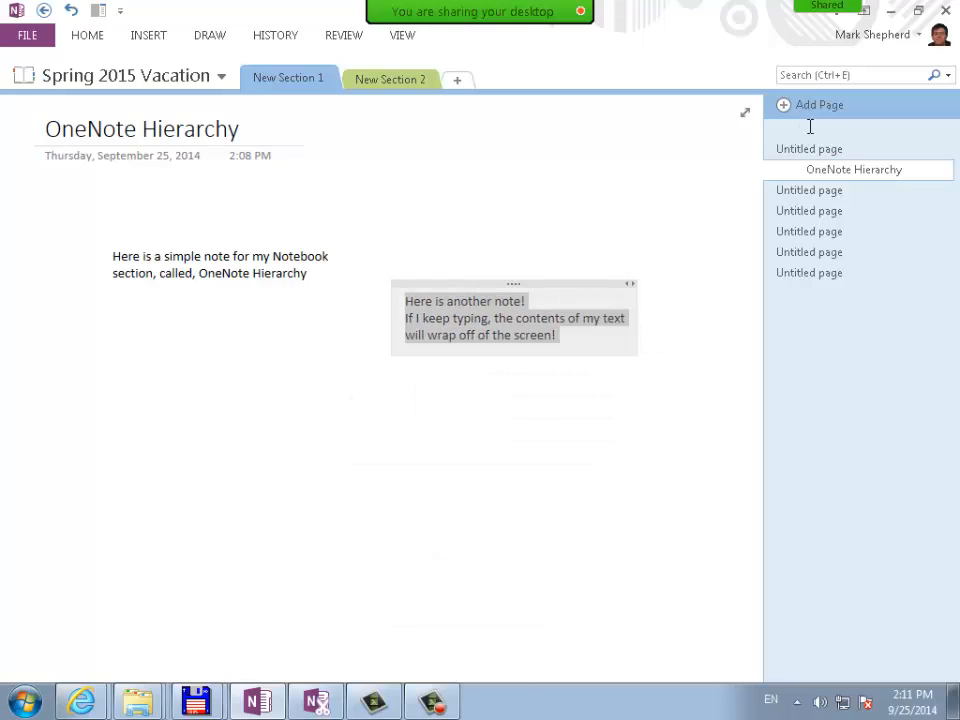
{"action": "left_click", "coordinate": [520, 430]}
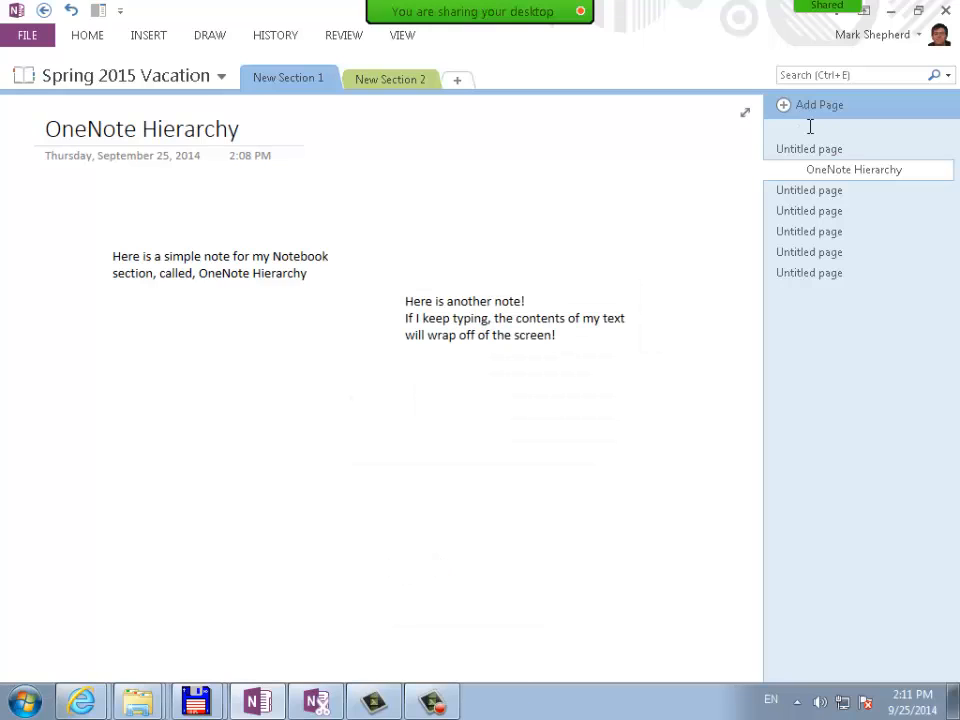
{"action": "left_click", "coordinate": [488, 318]}
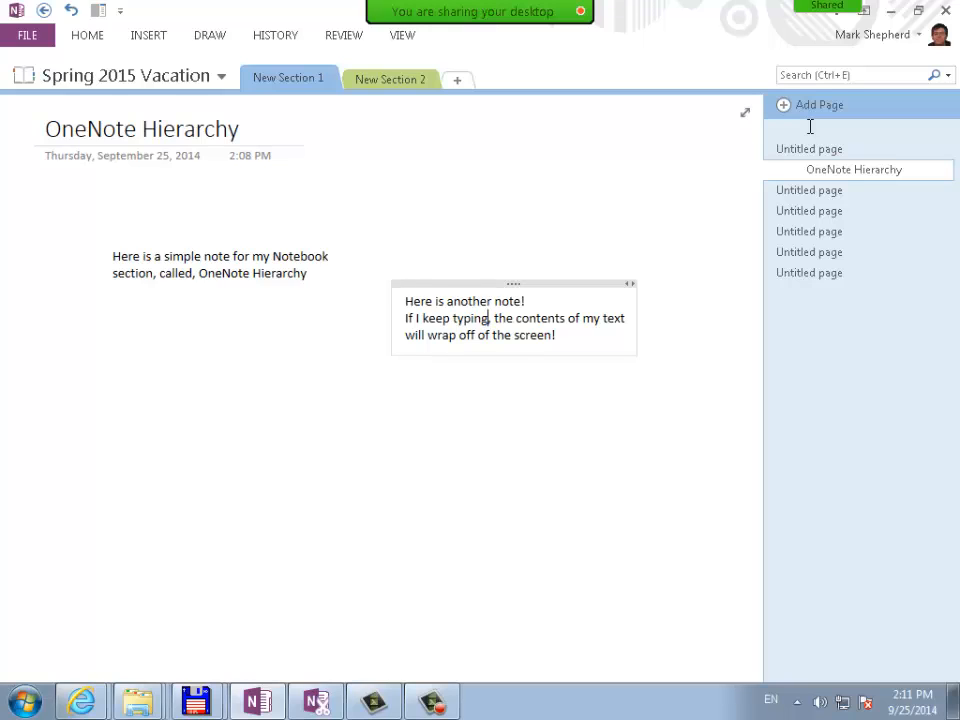
Look over the notebook hierarchy from the notebook list through both sections, ending on the untitled page below OneNote Hierarchy
{"action": "key", "text": "ctrl+g"}
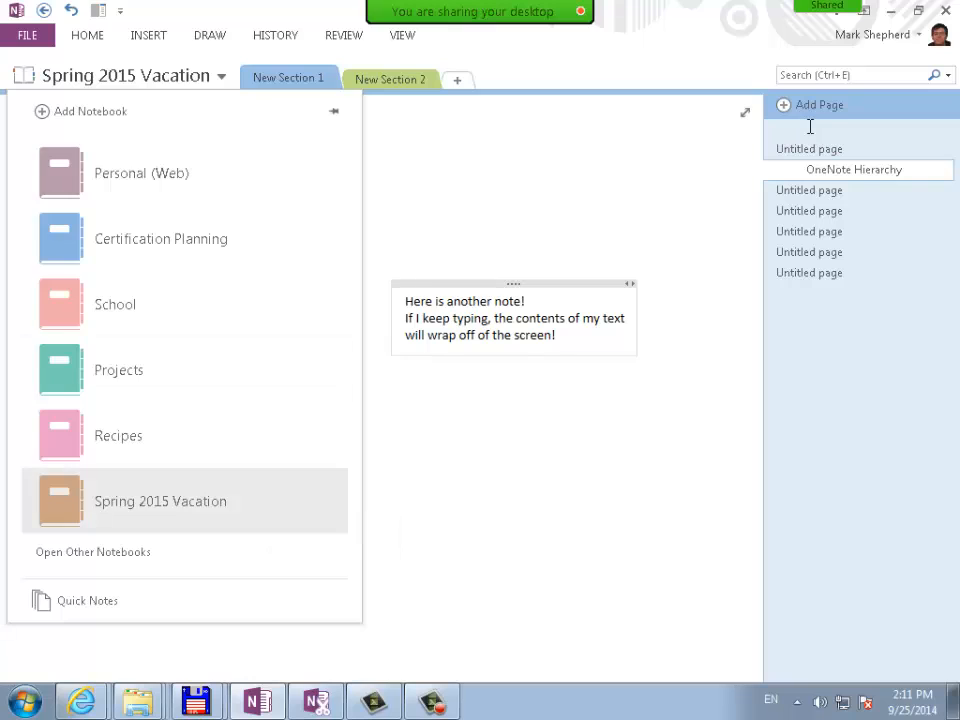
{"action": "left_click", "coordinate": [427, 233]}
{"action": "right_click", "coordinate": [287, 77]}
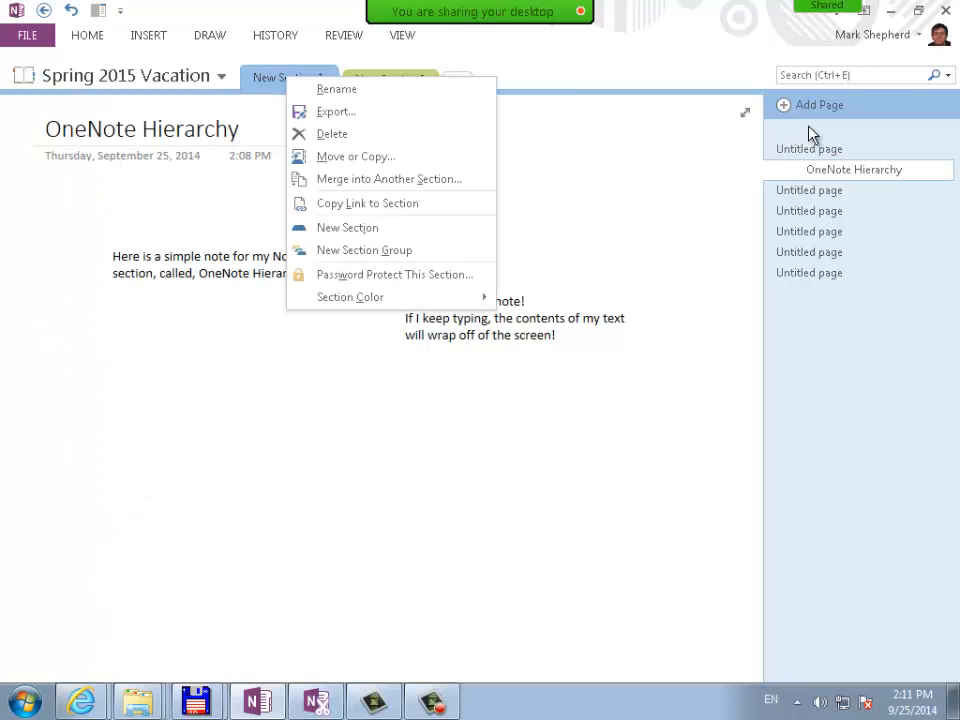
{"action": "key", "text": "Escape"}
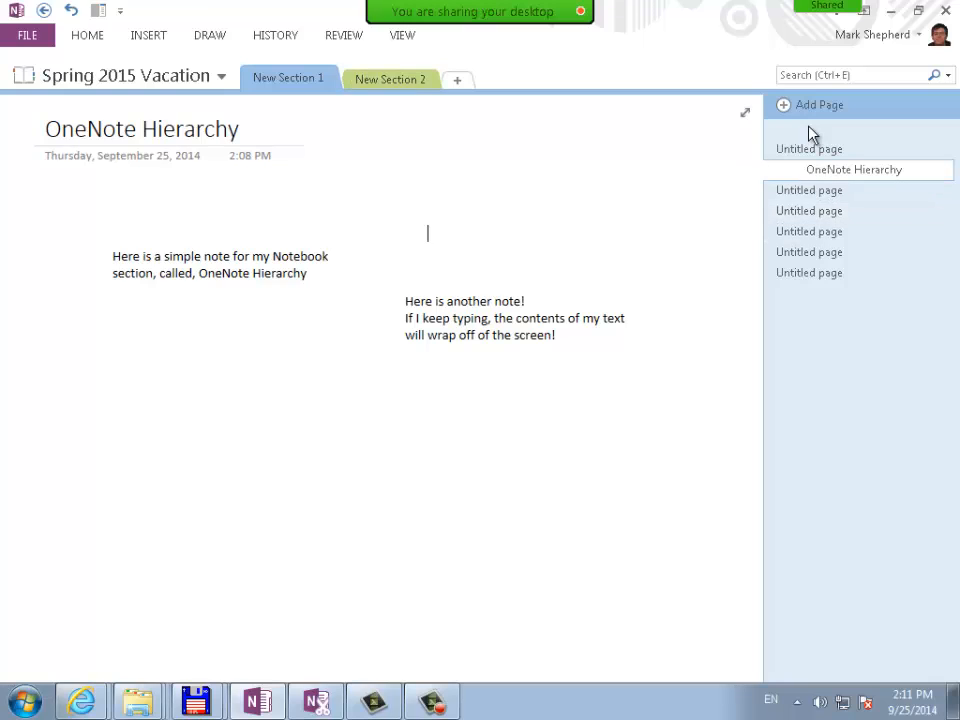
{"action": "left_click", "coordinate": [390, 79]}
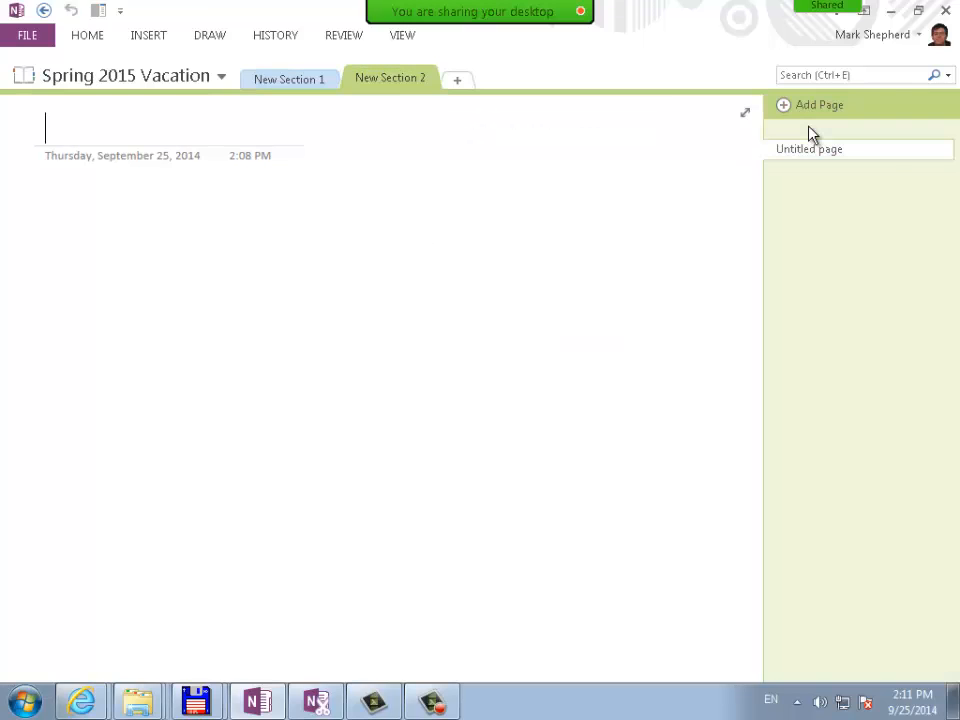
{"action": "left_click", "coordinate": [289, 79]}
{"action": "left_click", "coordinate": [810, 190]}
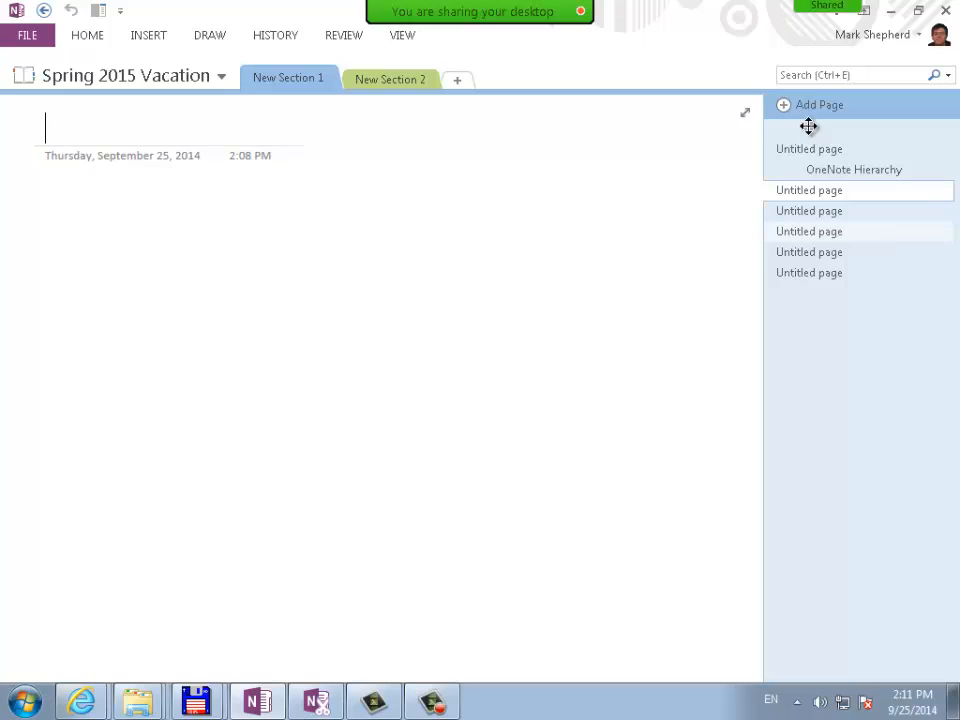
View the next untitled page and New Section 2, and return to the OneNote Hierarchy page in New Section 1
{"action": "left_click", "coordinate": [810, 211]}
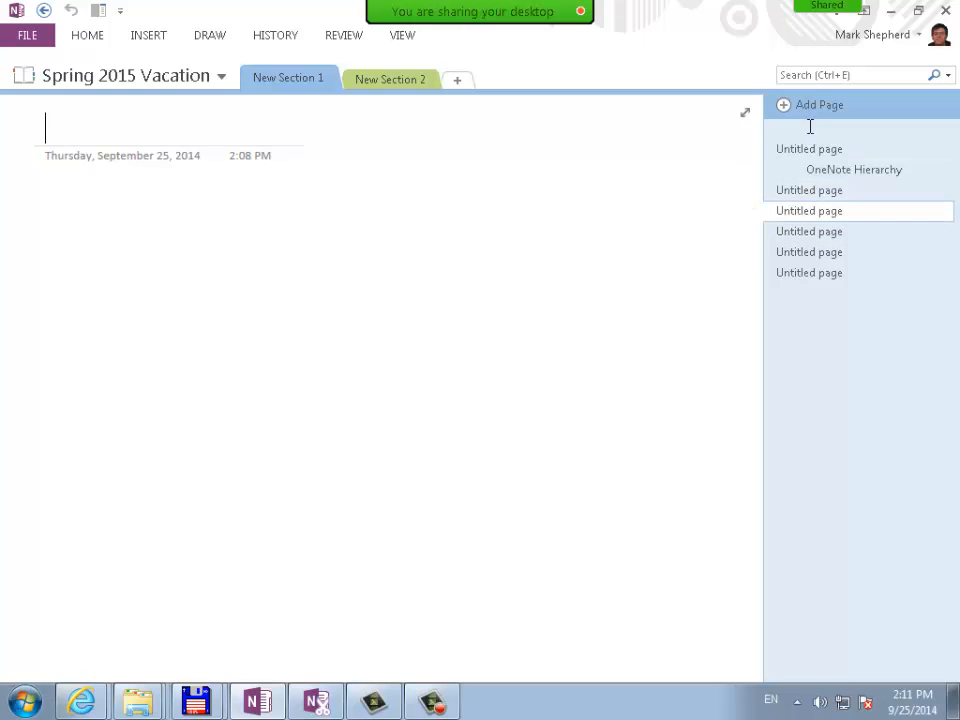
{"action": "left_click", "coordinate": [390, 79]}
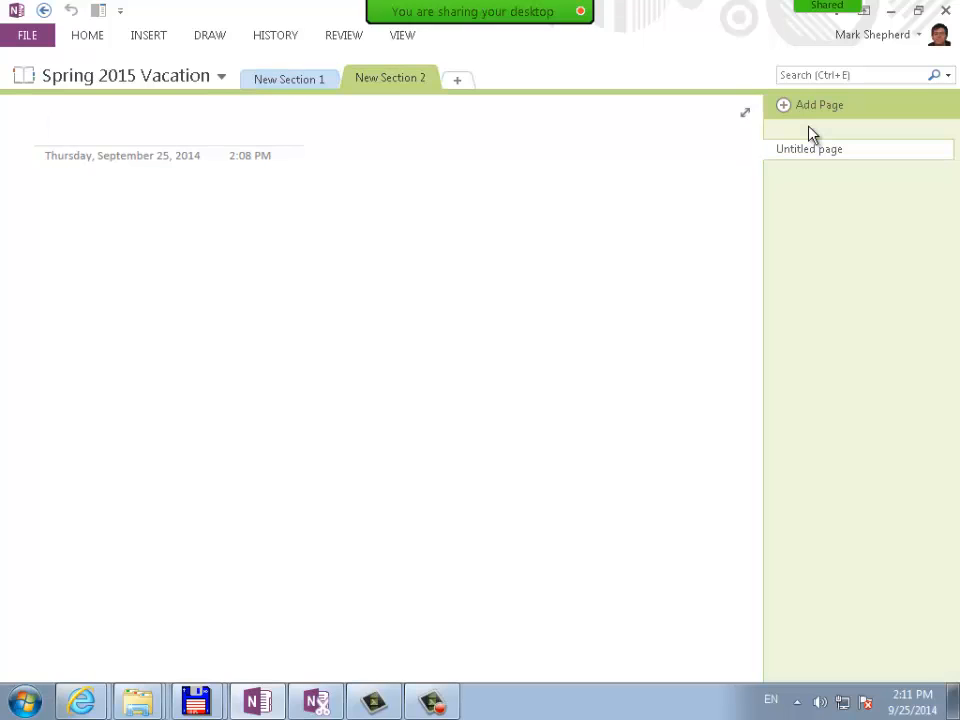
{"action": "left_click", "coordinate": [289, 78]}
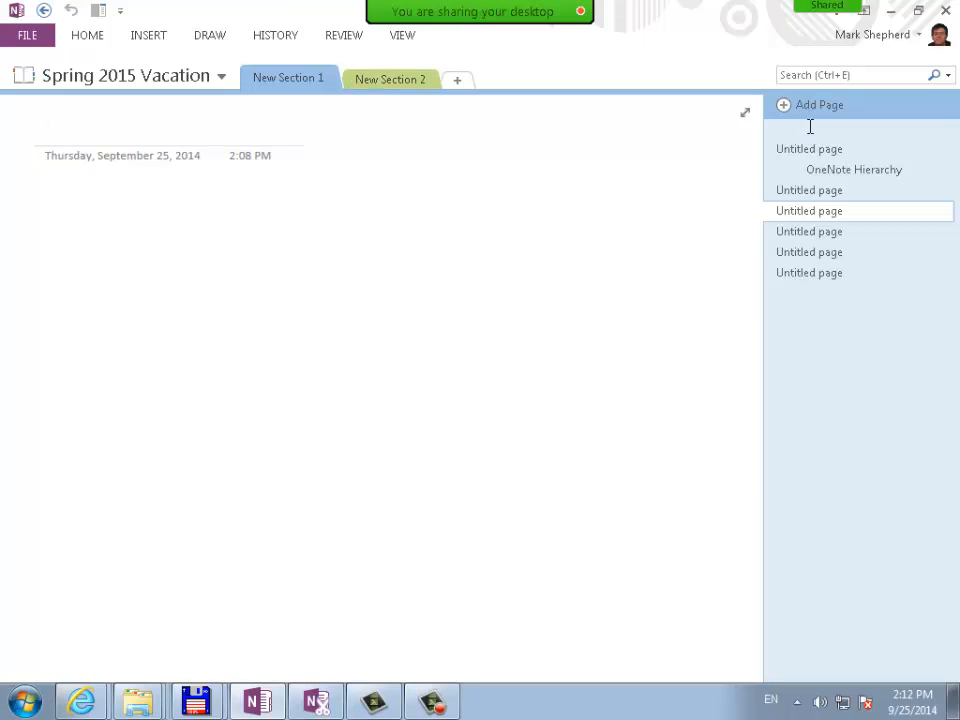
{"action": "left_click", "coordinate": [854, 169]}
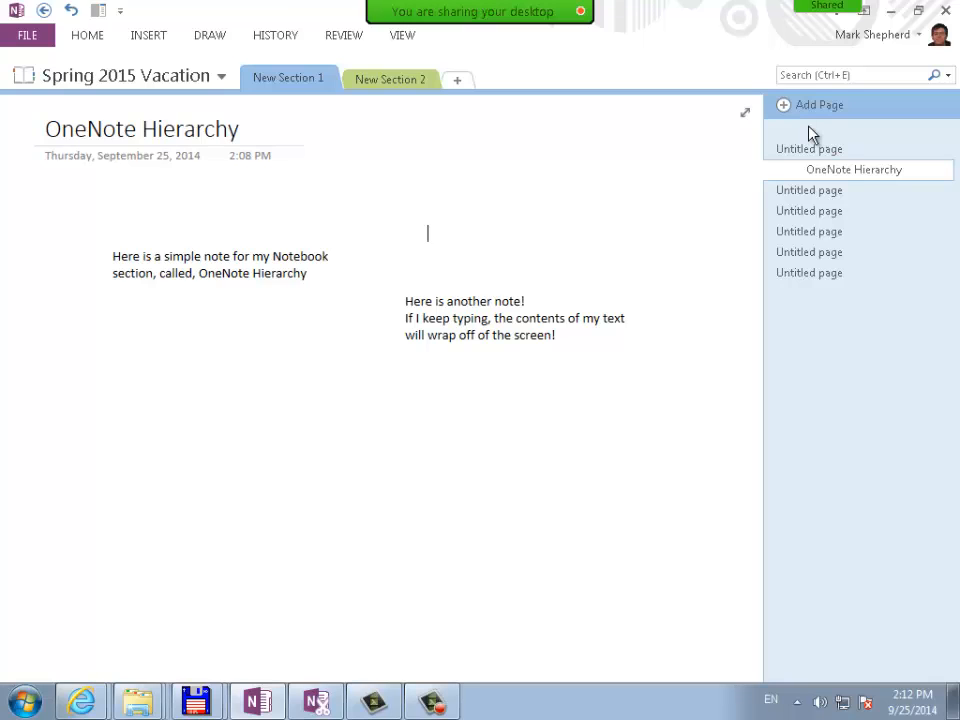
Show the Home ribbon temporarily, and set the ribbon to stay permanently expanded above the page
{"action": "key", "text": "alt+h"}
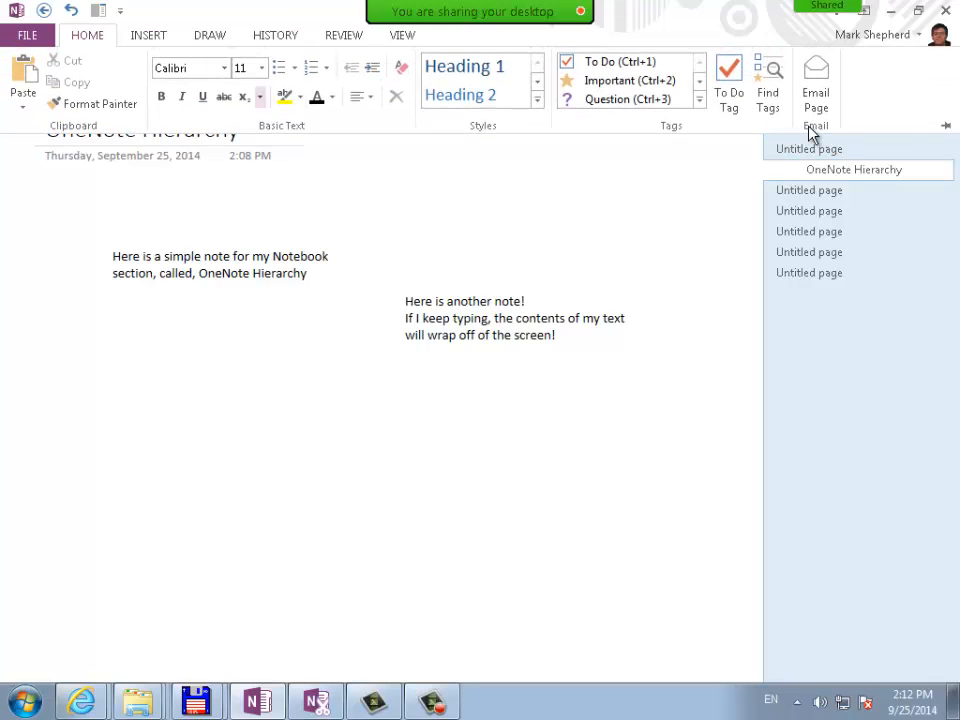
{"action": "key", "text": "Escape"}
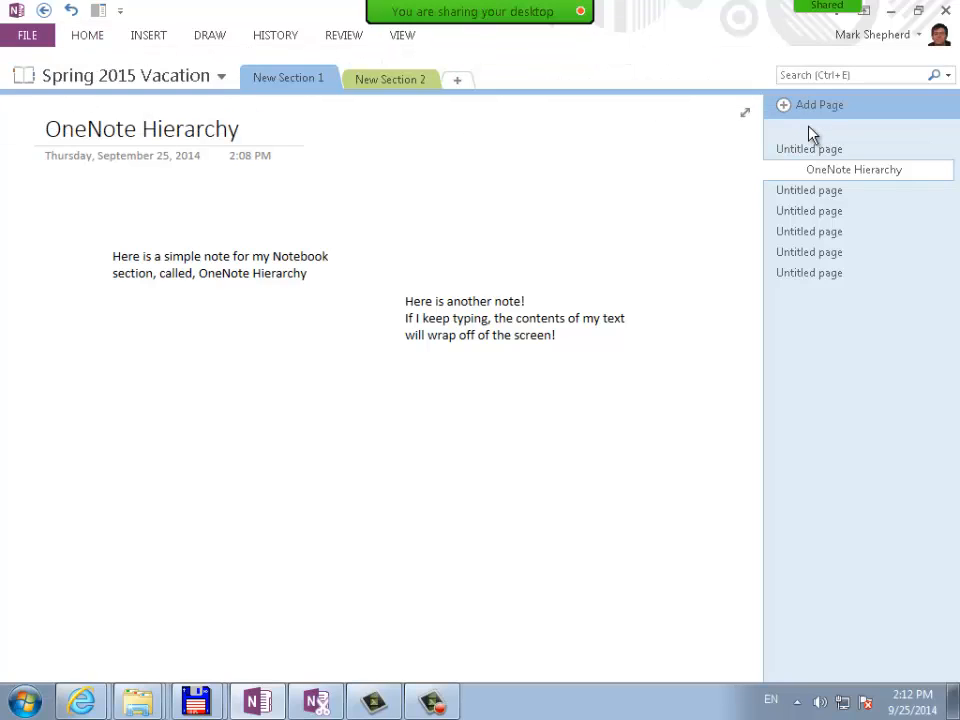
{"action": "key", "text": "alt+h"}
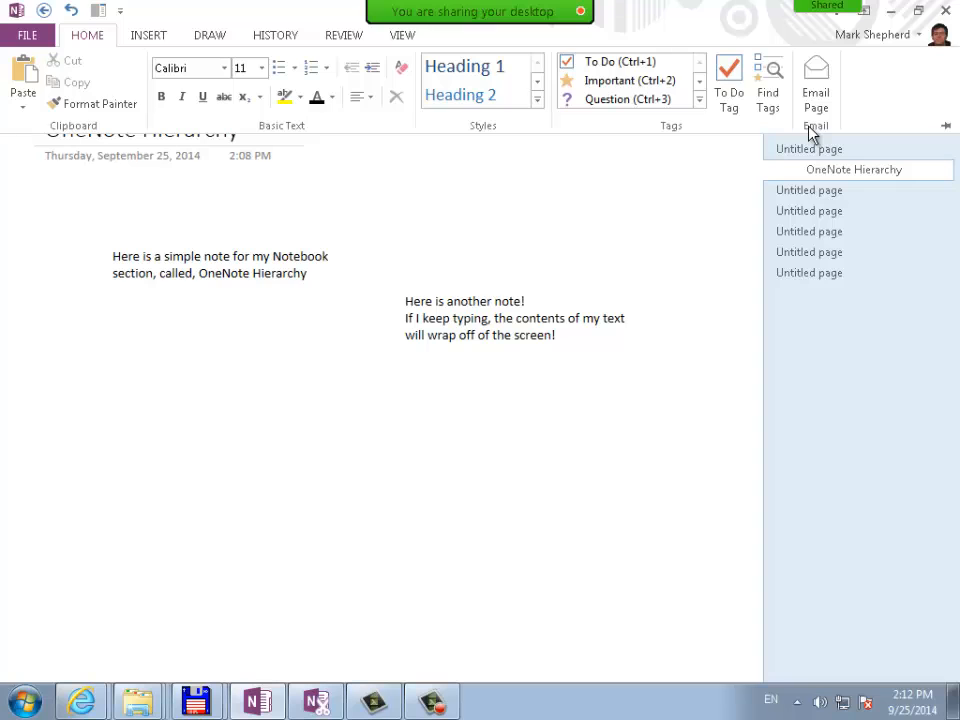
{"action": "key", "text": "Escape"}
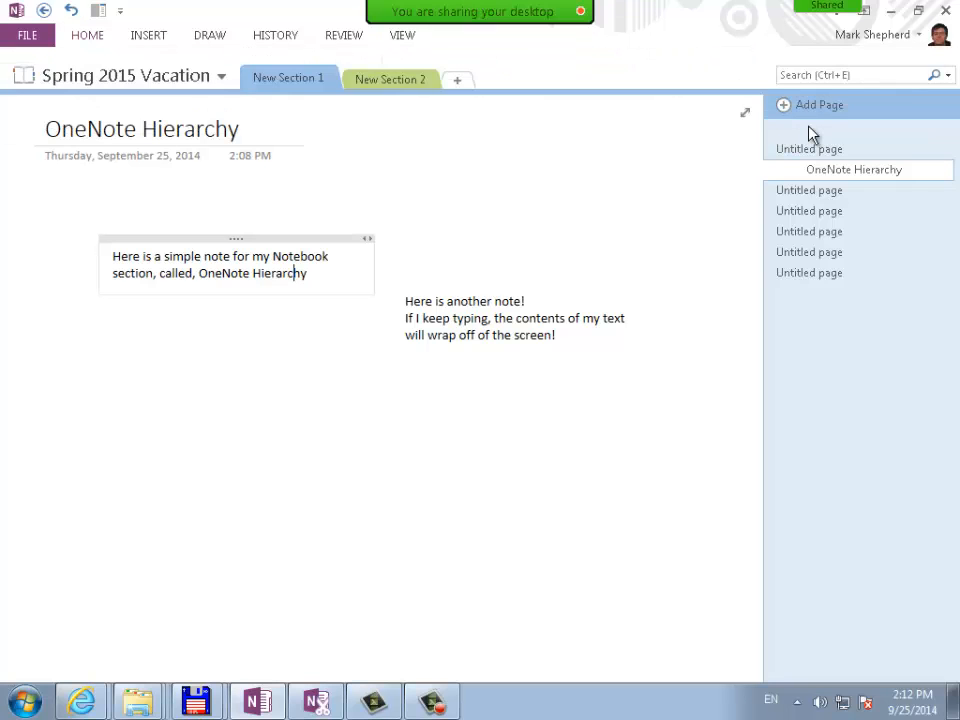
{"action": "key", "text": "ctrl+F1"}
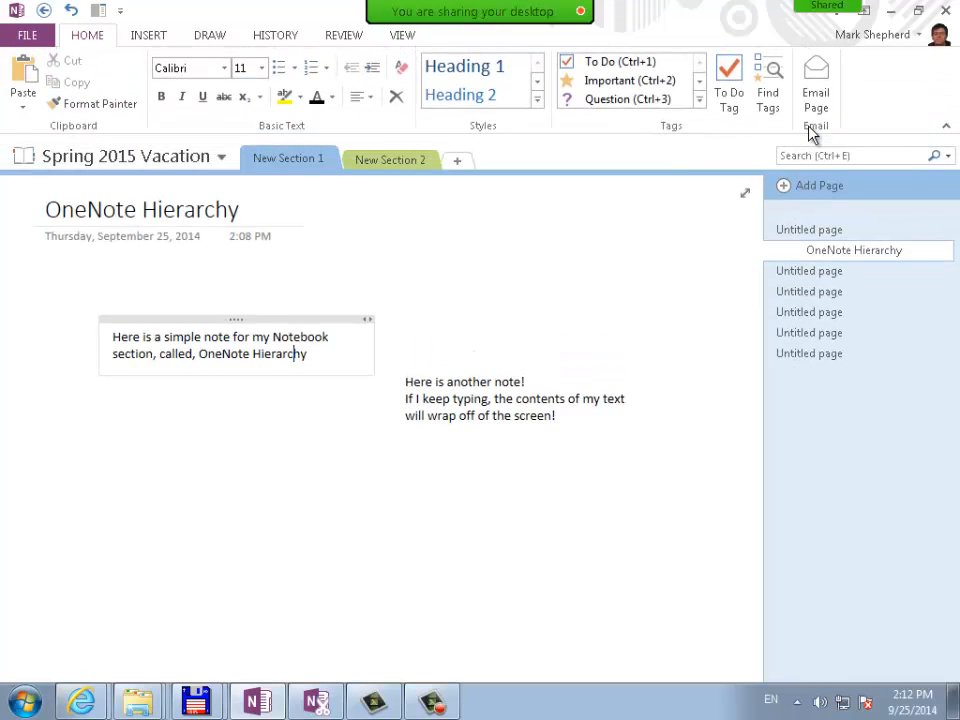
Toggle bold on and off for the first note's text from "a simple note" to its end, and color that text orange
{"action": "key", "text": "End"}
{"action": "key", "text": "ctrl+shift+Left"}
{"action": "key", "text": "ctrl+shift+Left"}
{"action": "key", "text": "ctrl+shift+Left"}
{"action": "key", "text": "ctrl+shift+Left"}
{"action": "key", "text": "ctrl+shift+Left"}
{"action": "key", "text": "ctrl+shift+Left"}
{"action": "key", "text": "ctrl+shift+Left"}
{"action": "key", "text": "ctrl+shift+Left"}
{"action": "key", "text": "ctrl+shift+Left"}
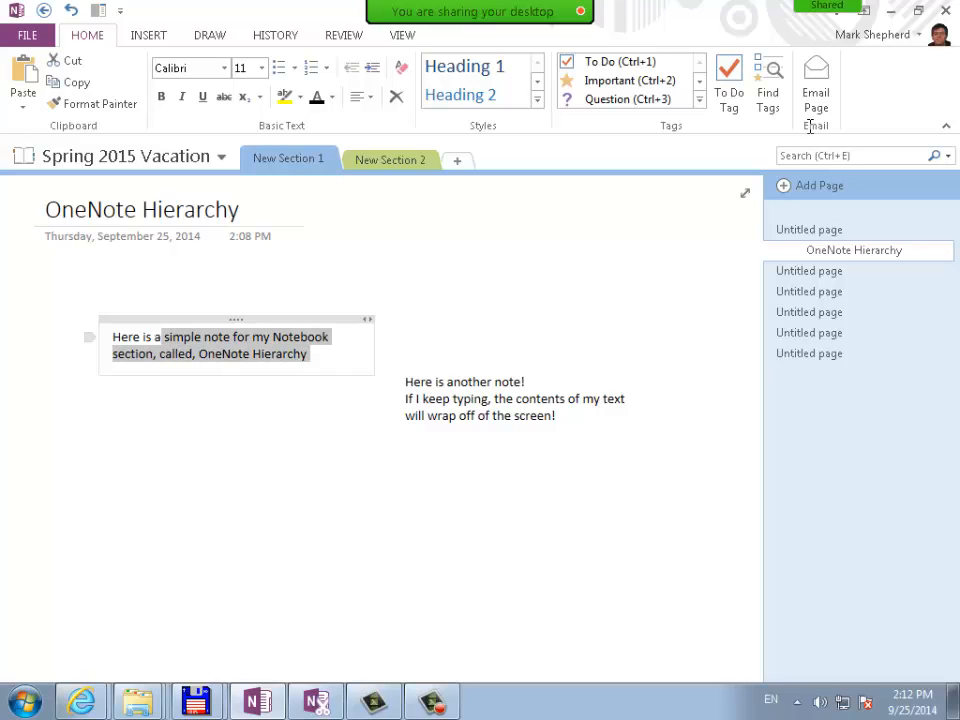
{"action": "key", "text": "ctrl+shift+Left"}
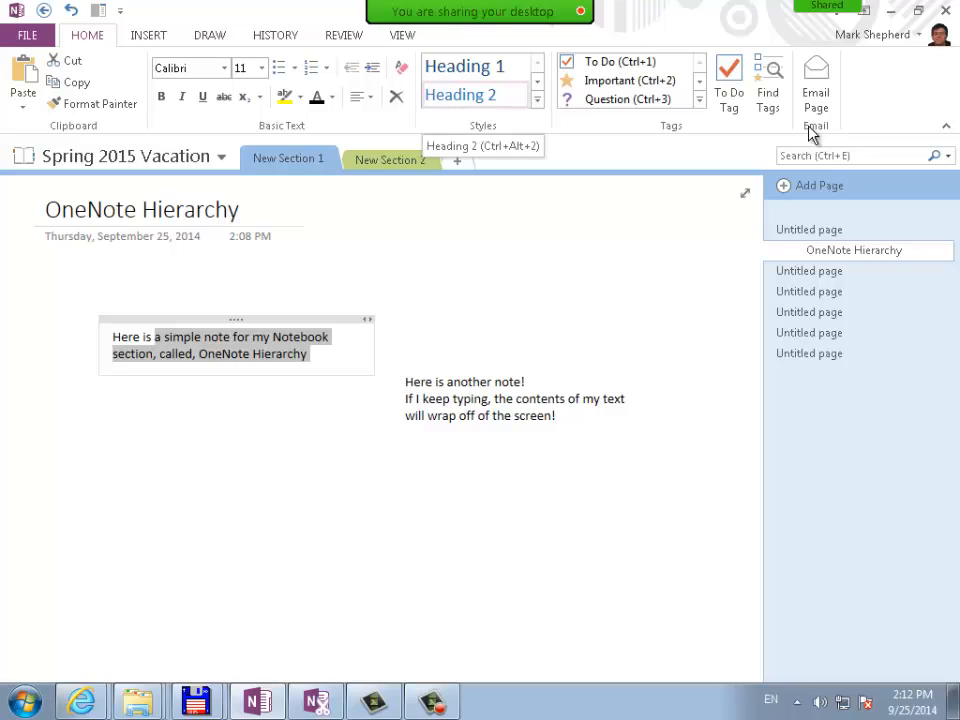
{"action": "key", "text": "ctrl+b"}
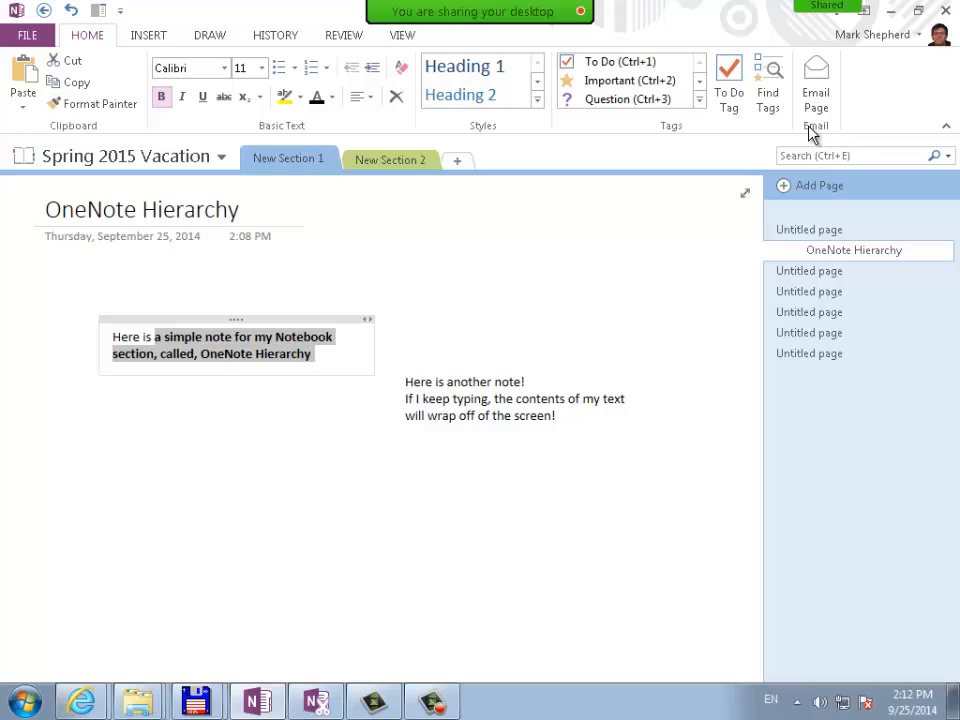
{"action": "left_click", "coordinate": [162, 97]}
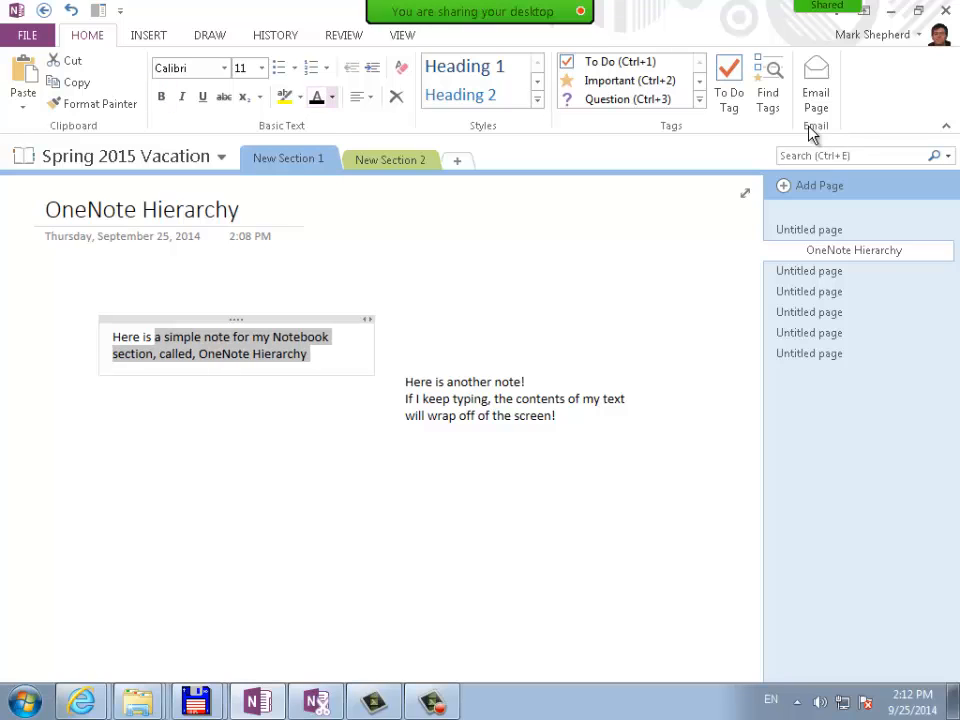
{"action": "left_click", "coordinate": [332, 97]}
{"action": "left_click", "coordinate": [396, 215]}
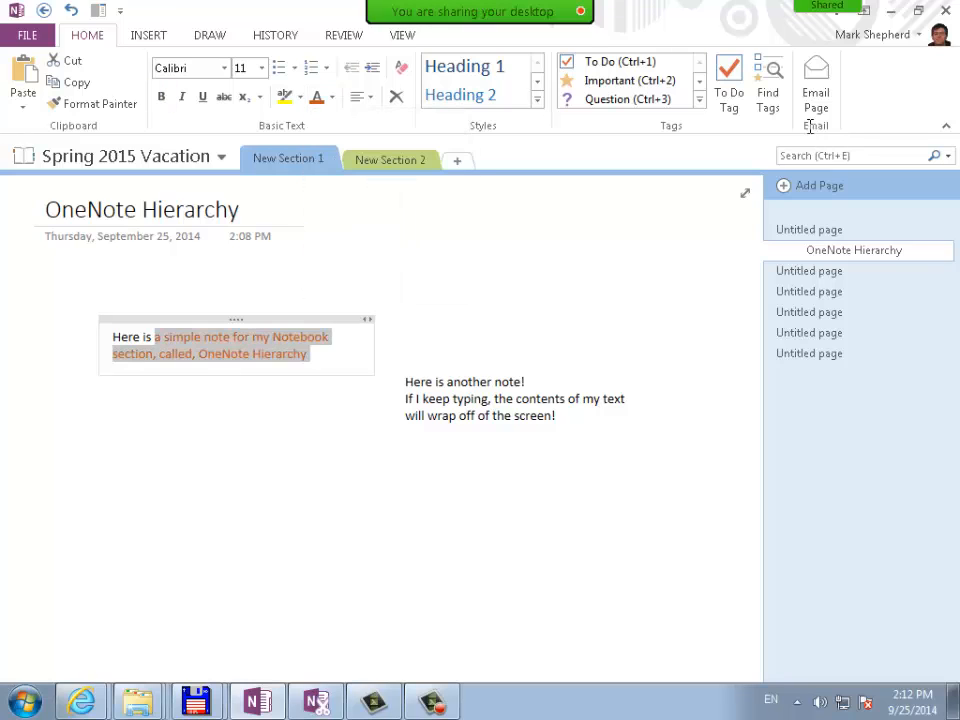
Try a dark yellow highlight on the selected orange text in the first note, and undo it
{"action": "left_click", "coordinate": [299, 97]}
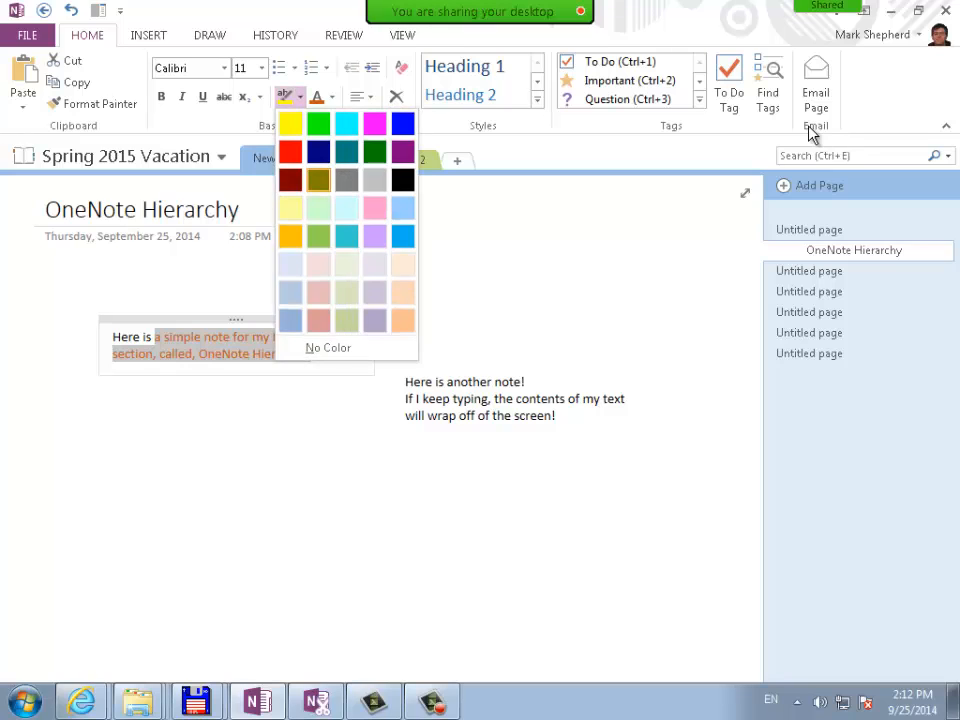
{"action": "left_click", "coordinate": [317, 180]}
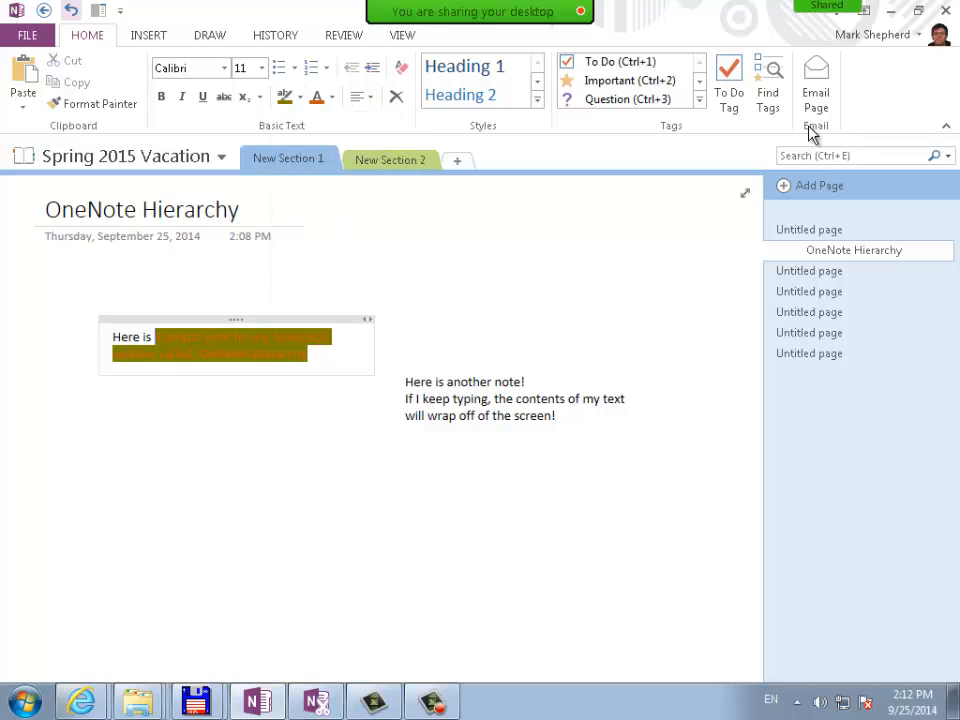
{"action": "left_click", "coordinate": [44, 10]}
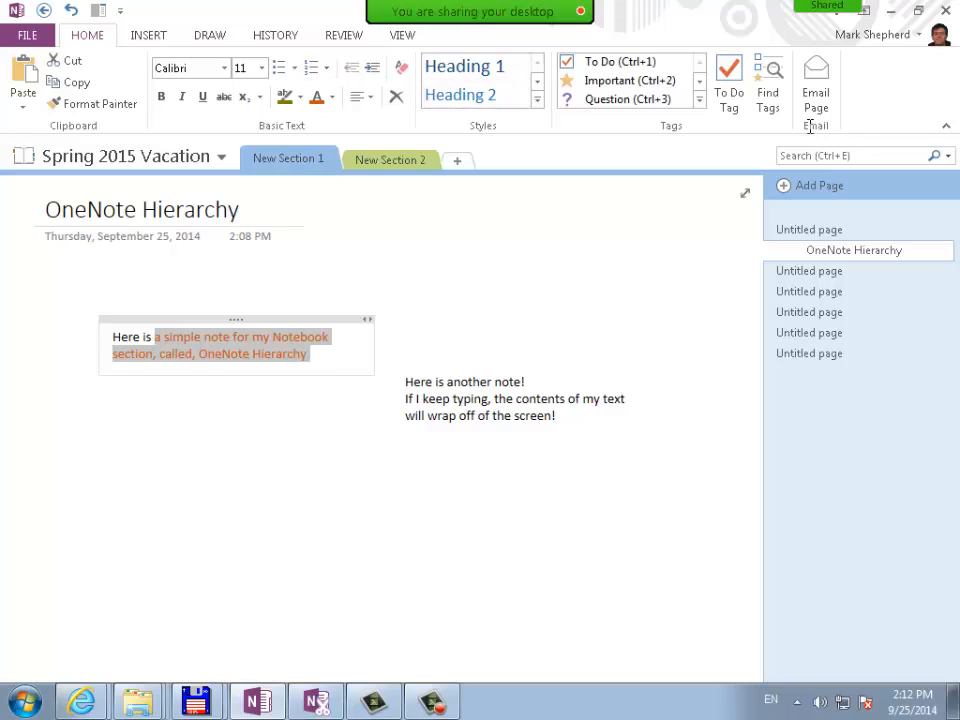
Try the Heading 1 style on all the text of the second note
{"action": "left_click", "coordinate": [515, 402]}
{"action": "mouse_move", "coordinate": [559, 416]}
{"action": "left_mouse_down"}
{"action": "mouse_move", "coordinate": [457, 416]}
{"action": "mouse_move", "coordinate": [405, 382]}
{"action": "left_mouse_up"}
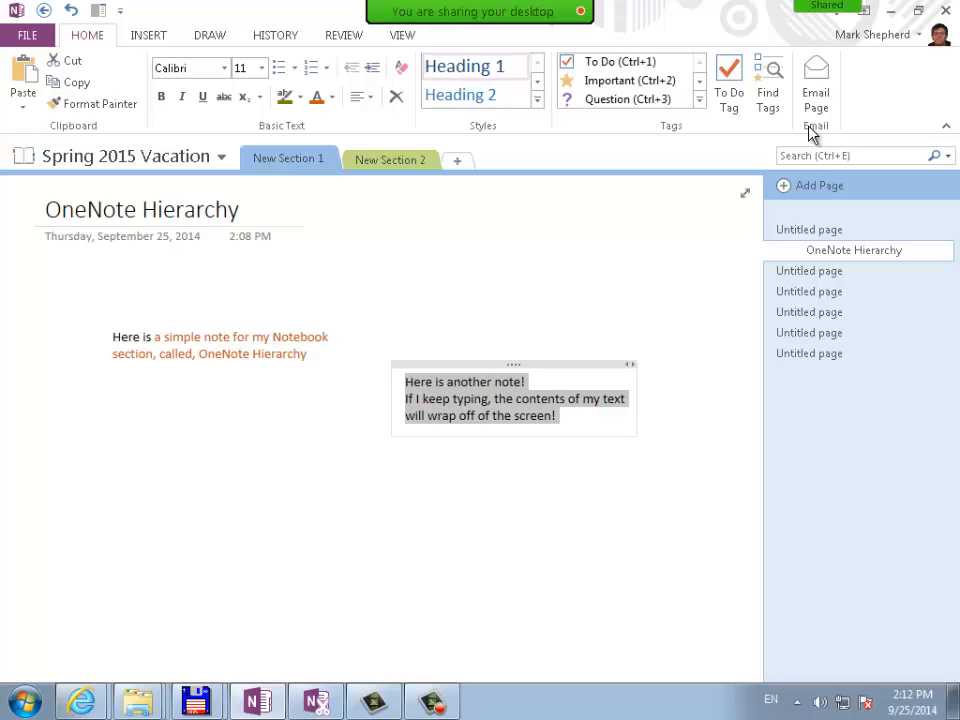
{"action": "left_click", "coordinate": [464, 66]}
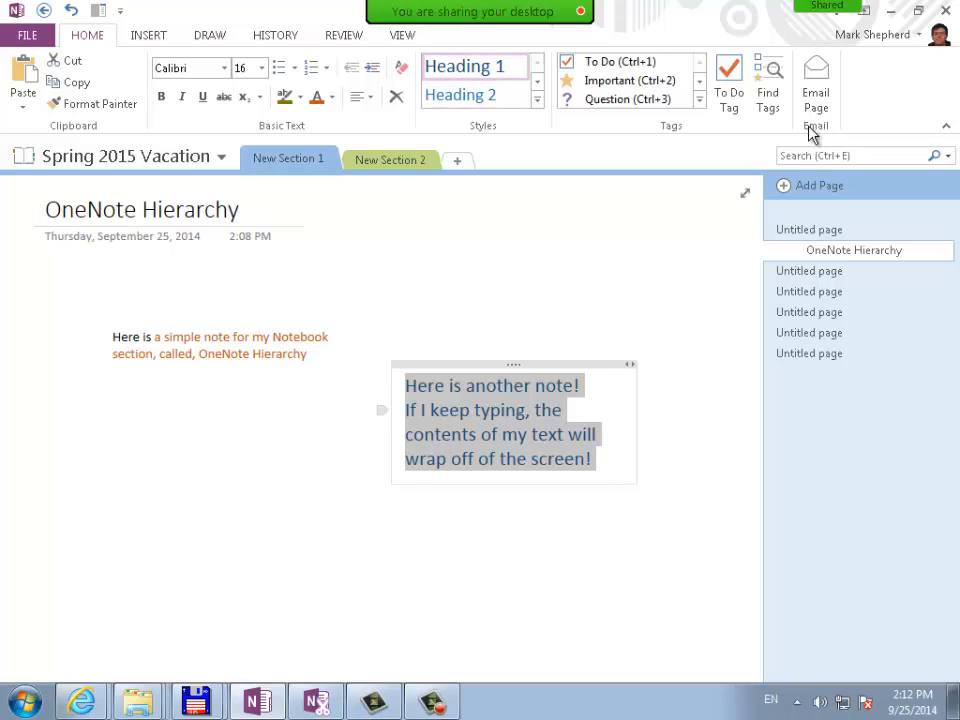
Apply the Heading 1 style to the page title "OneNote Hierarchy"
{"action": "left_click", "coordinate": [164, 209]}
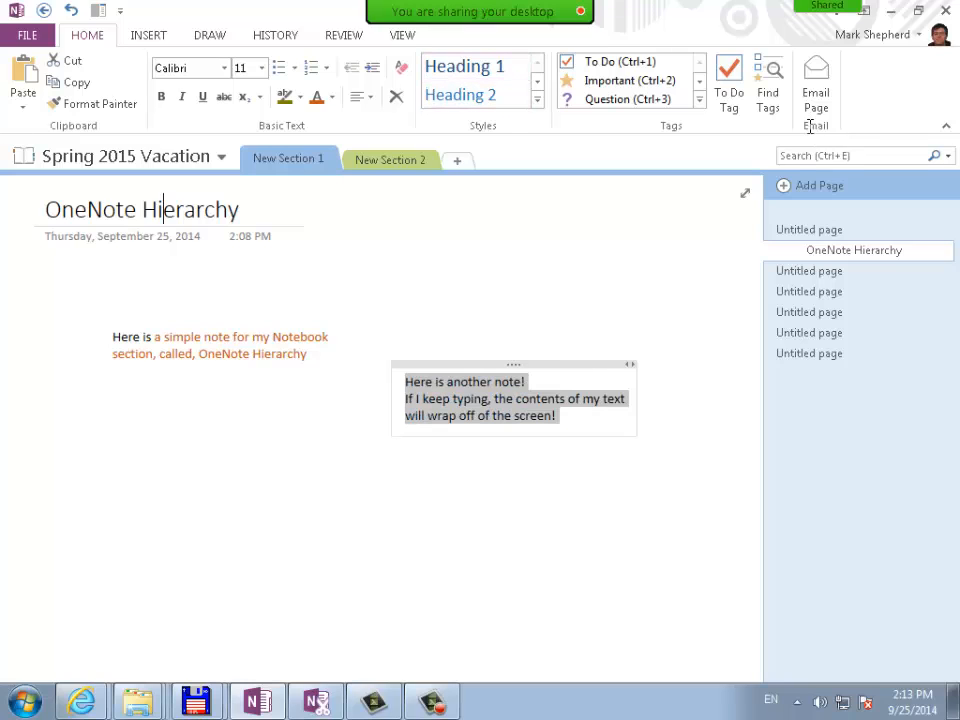
{"action": "left_click", "coordinate": [240, 209]}
{"action": "key", "text": "ctrl+a"}
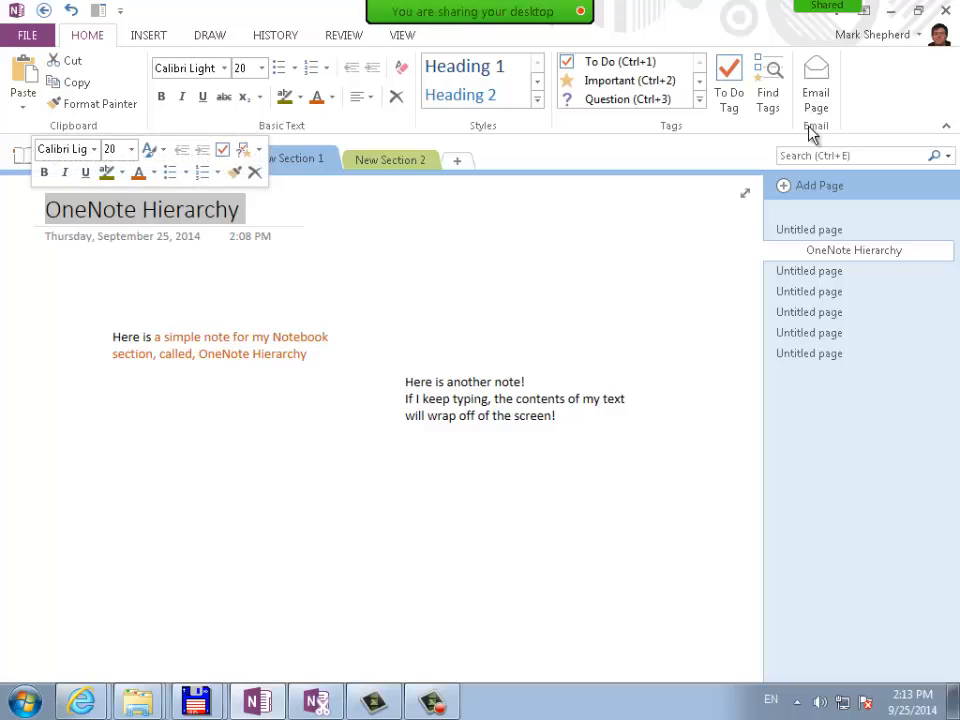
{"action": "key", "text": "ctrl+alt+1"}
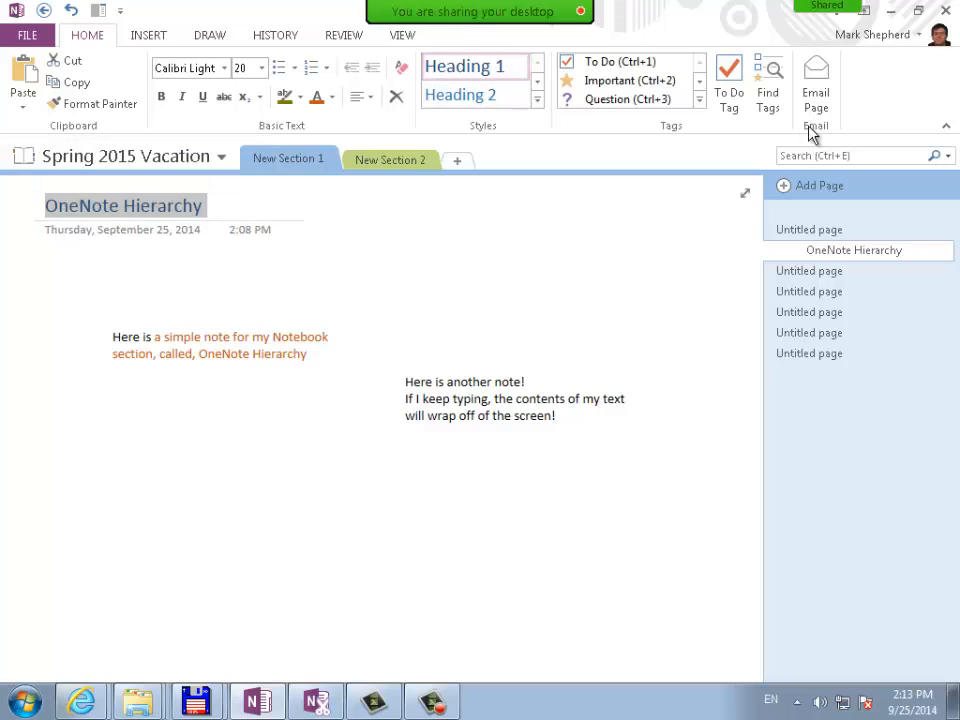
{"action": "key", "text": "End"}
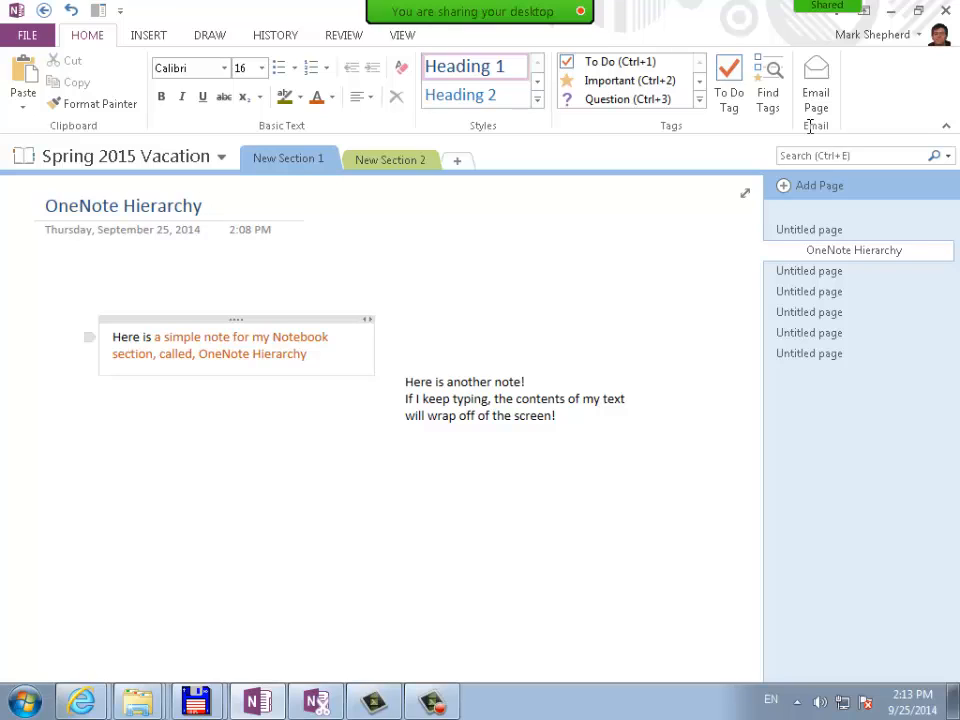
View New Section 2 and return to the OneNote Hierarchy page in New Section 1
{"action": "left_click", "coordinate": [308, 354]}
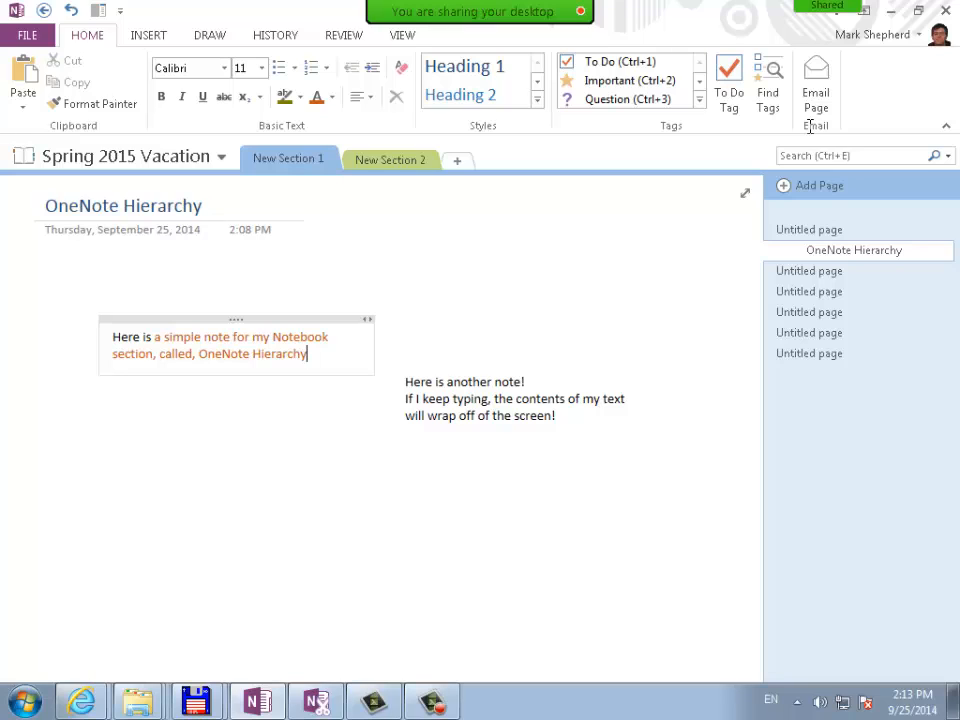
{"action": "key", "text": "ctrl+Tab"}
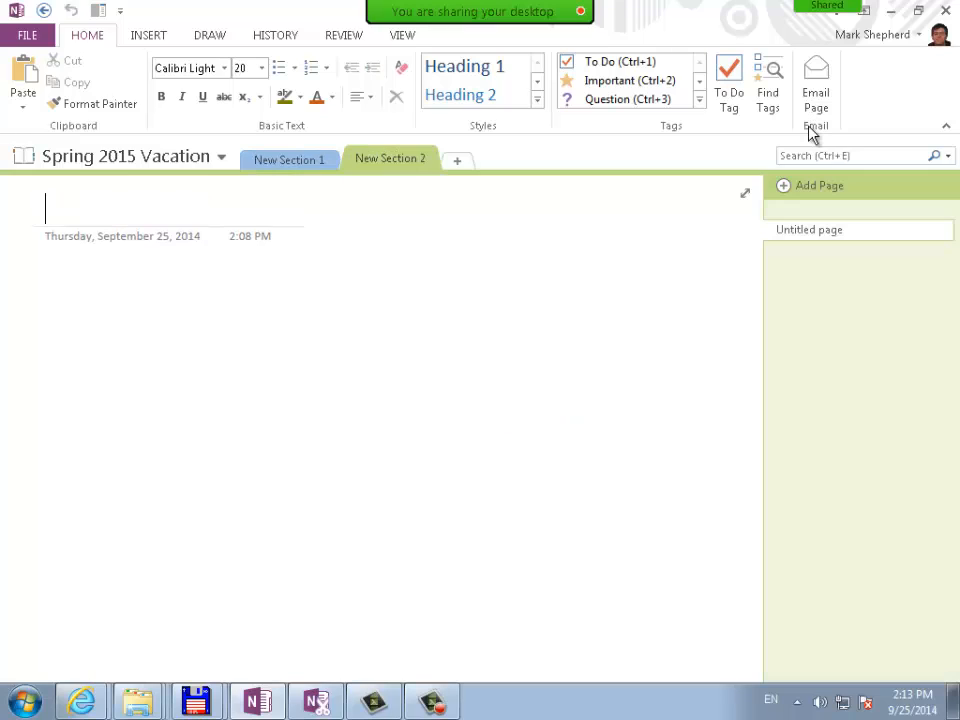
{"action": "key", "text": "ctrl+shift+Tab"}
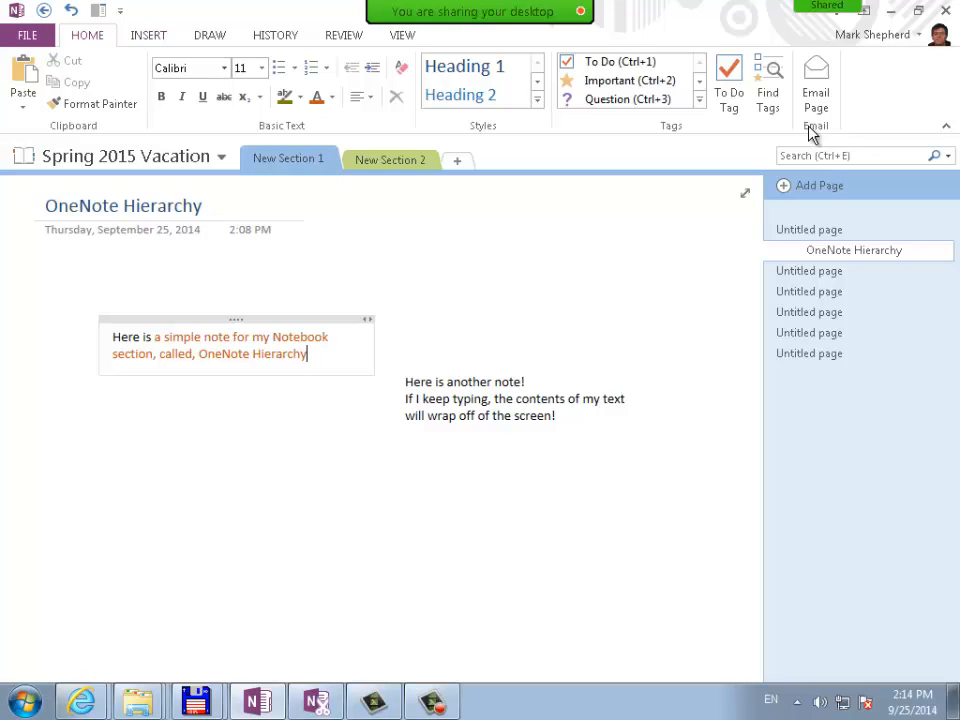
Select the whole container of the second note and of the first note in turn, and clear the selection
{"action": "left_click", "coordinate": [507, 399]}
{"action": "left_click_drag", "start_coordinate": [513, 364], "coordinate": [660, 300]}
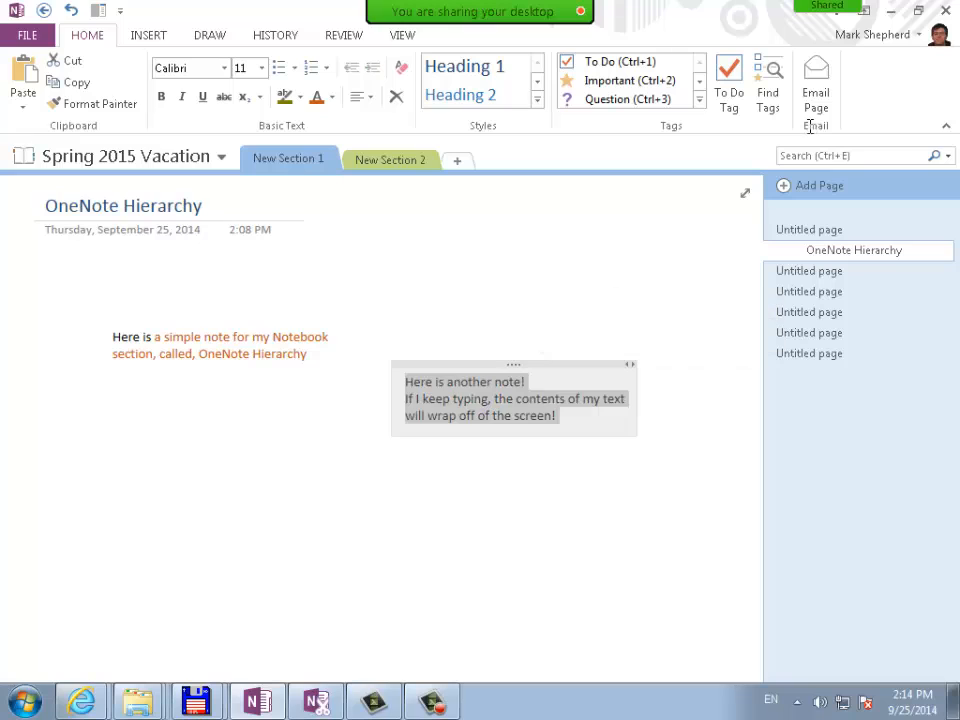
{"action": "left_click", "coordinate": [260, 345]}
{"action": "left_click", "coordinate": [290, 320]}
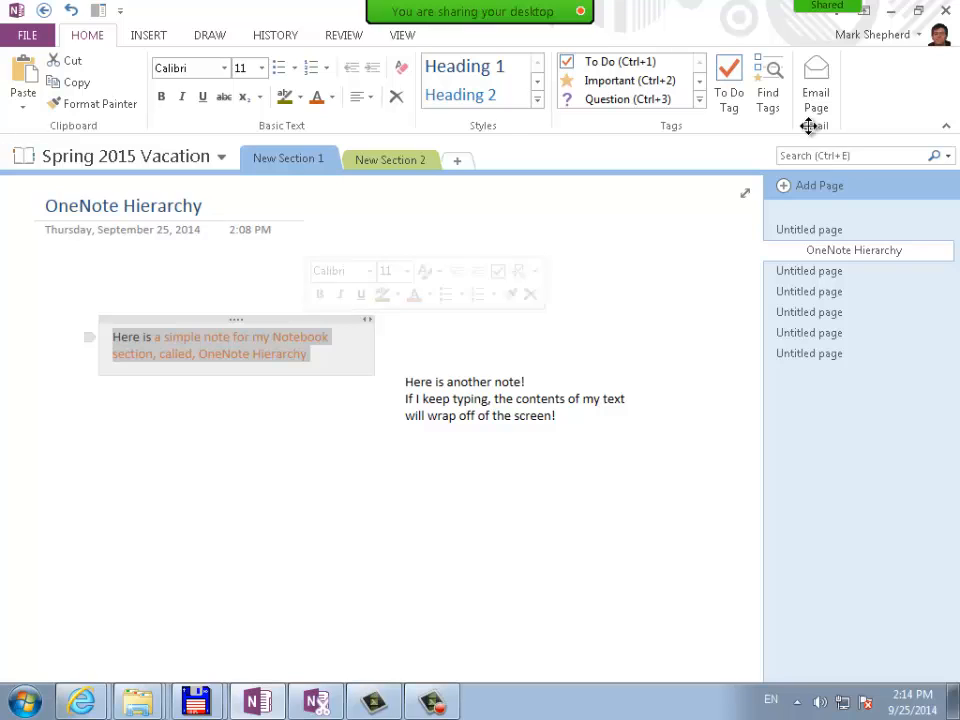
{"action": "left_click", "coordinate": [338, 404]}
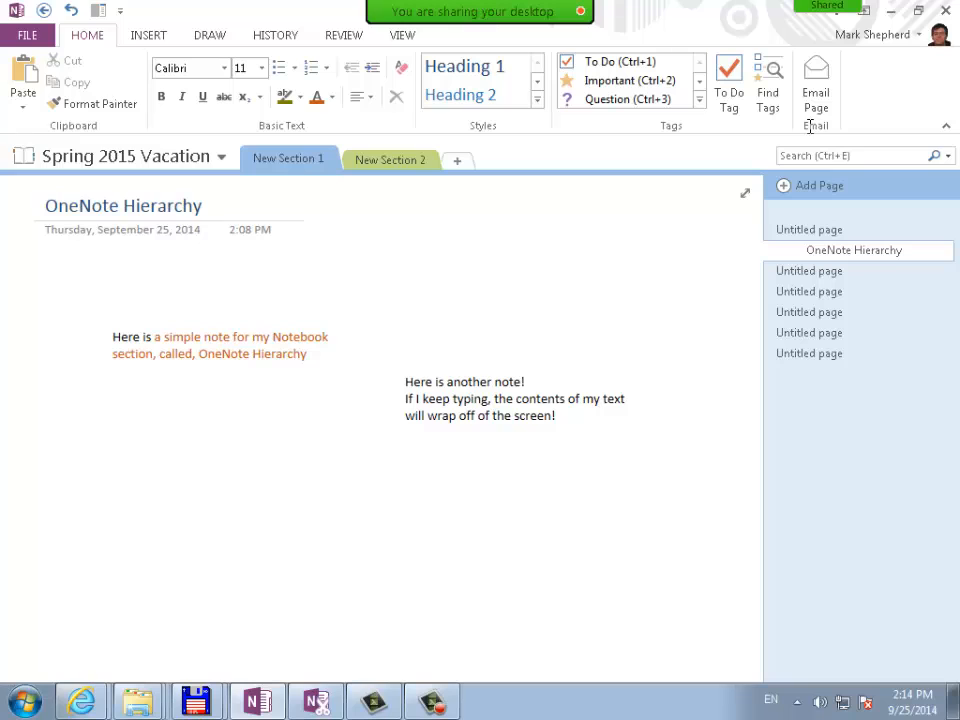
Look over the commands available for the Spring 2015 Vacation notebook in the notebook list, and dismiss them
{"action": "left_click", "coordinate": [150, 157]}
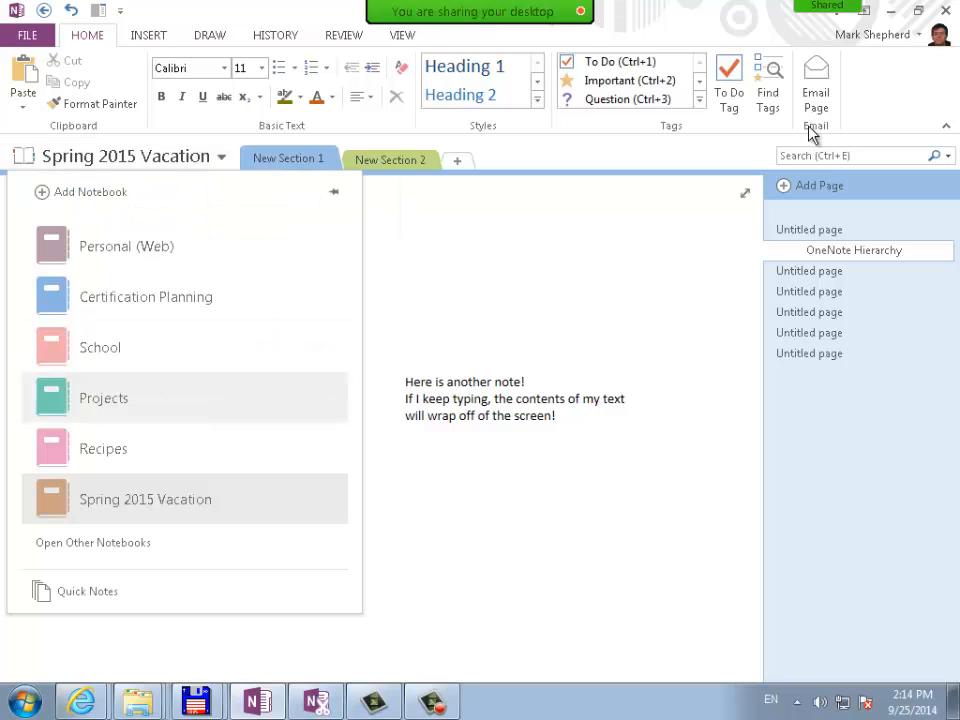
{"action": "right_click", "coordinate": [166, 497]}
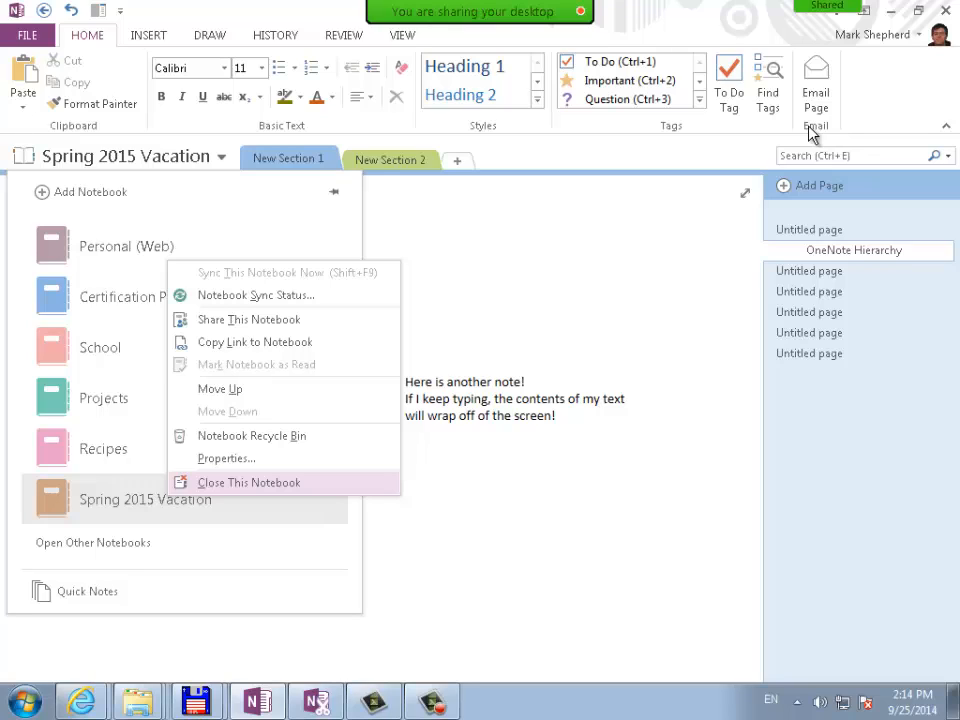
{"action": "left_click", "coordinate": [150, 157]}
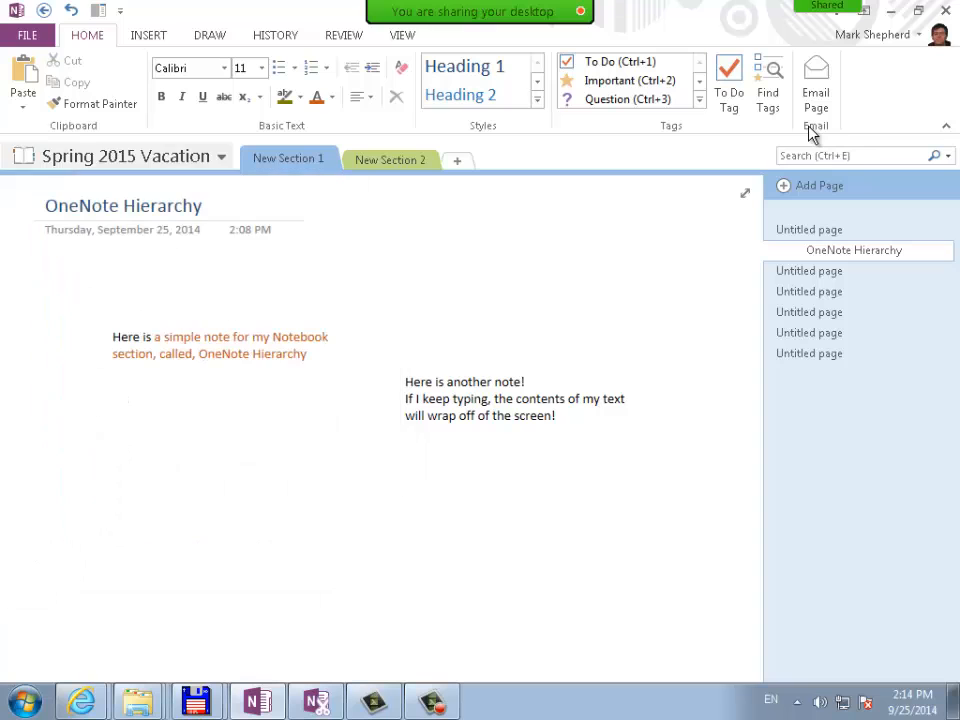
Display the notebook information for all open notebooks and find the Spring 2015 Vacation entry
{"action": "left_click", "coordinate": [27, 35]}
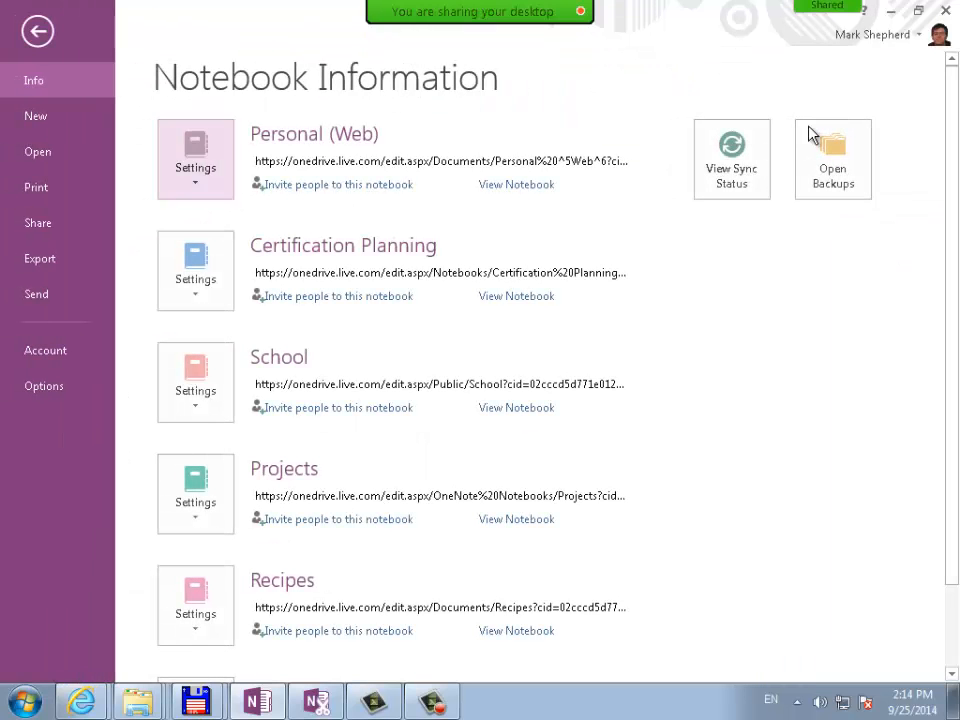
{"action": "left_click", "coordinate": [37, 31]}
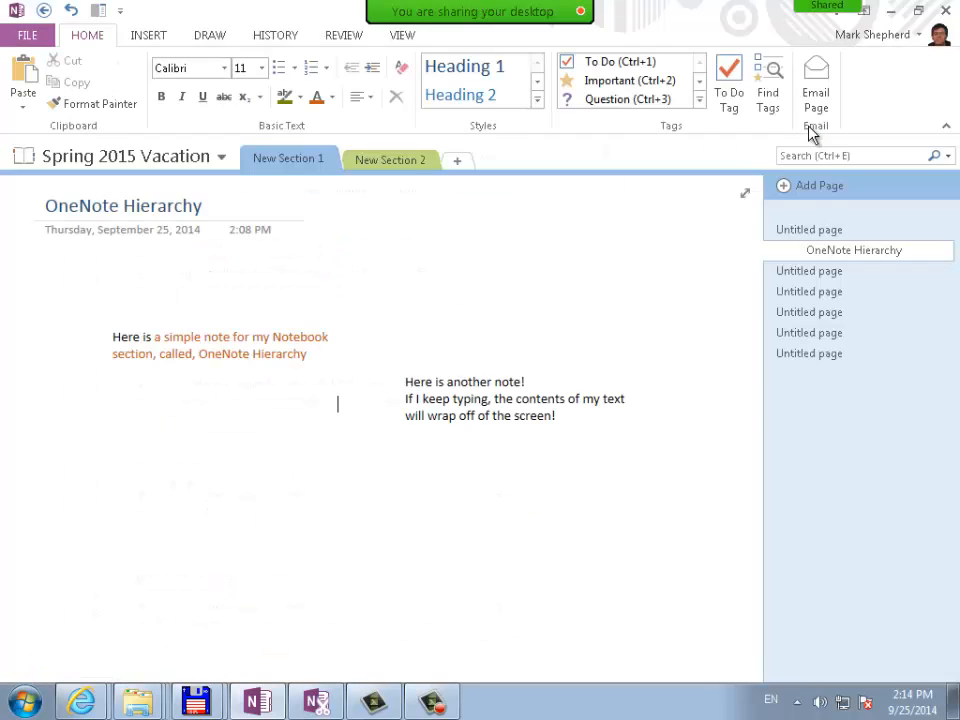
{"action": "left_click", "coordinate": [27, 34]}
{"action": "scroll", "coordinate": [810, 135], "scroll_direction": "down", "scroll_amount": 2}
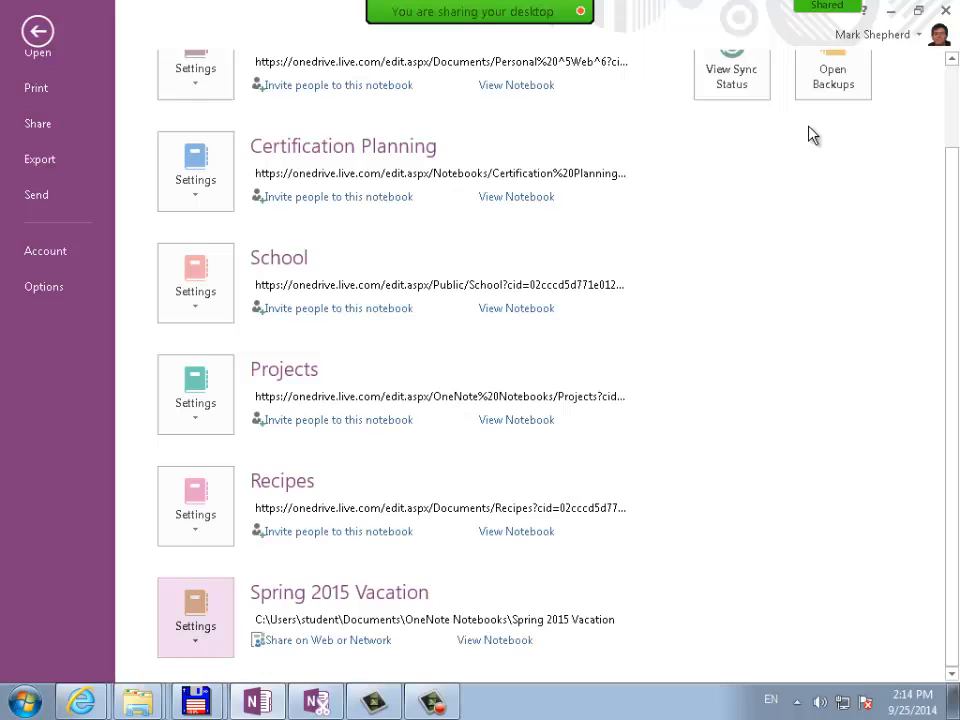
Look over the settings commands available for the Spring 2015 Vacation notebook, then dismiss them without choosing any
{"action": "left_click", "coordinate": [195, 617]}
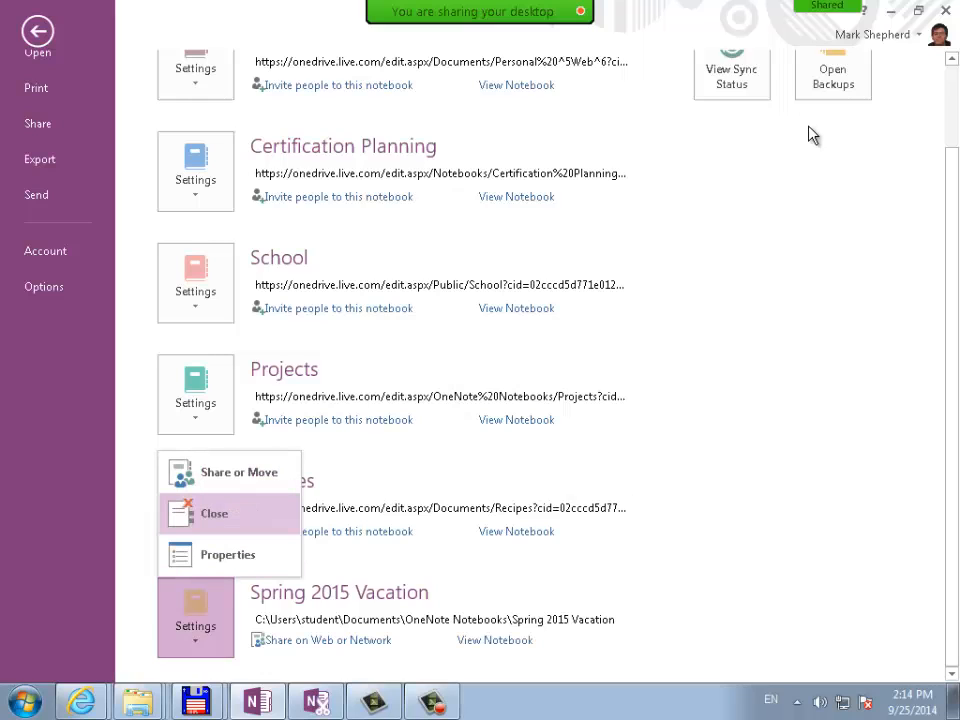
{"action": "key", "text": "Down"}
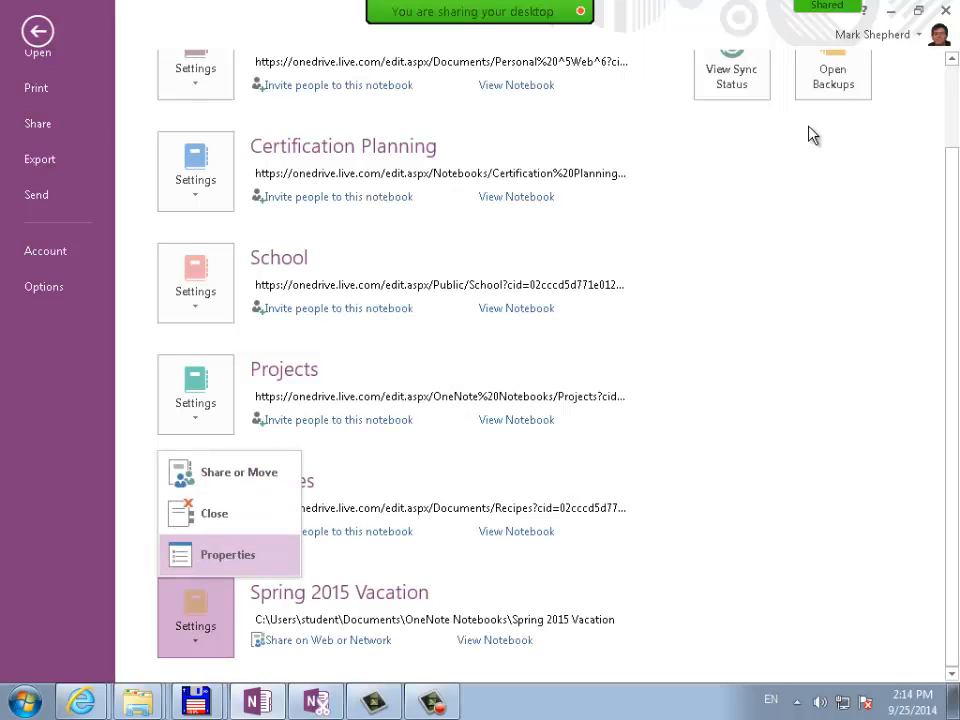
{"action": "key", "text": "Down"}
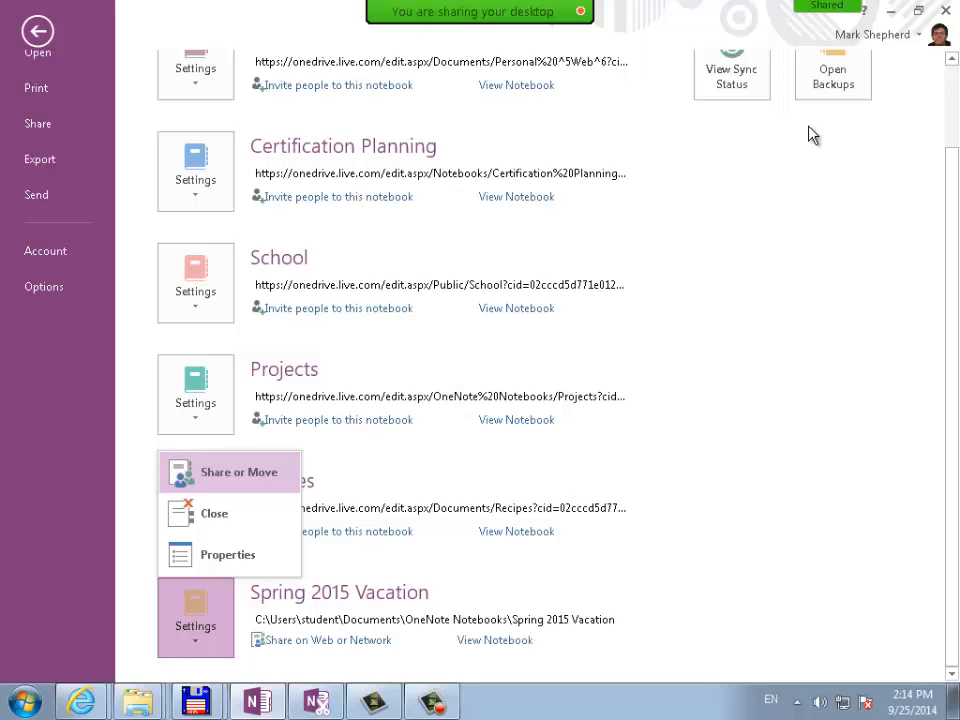
{"action": "key", "text": "Down"}
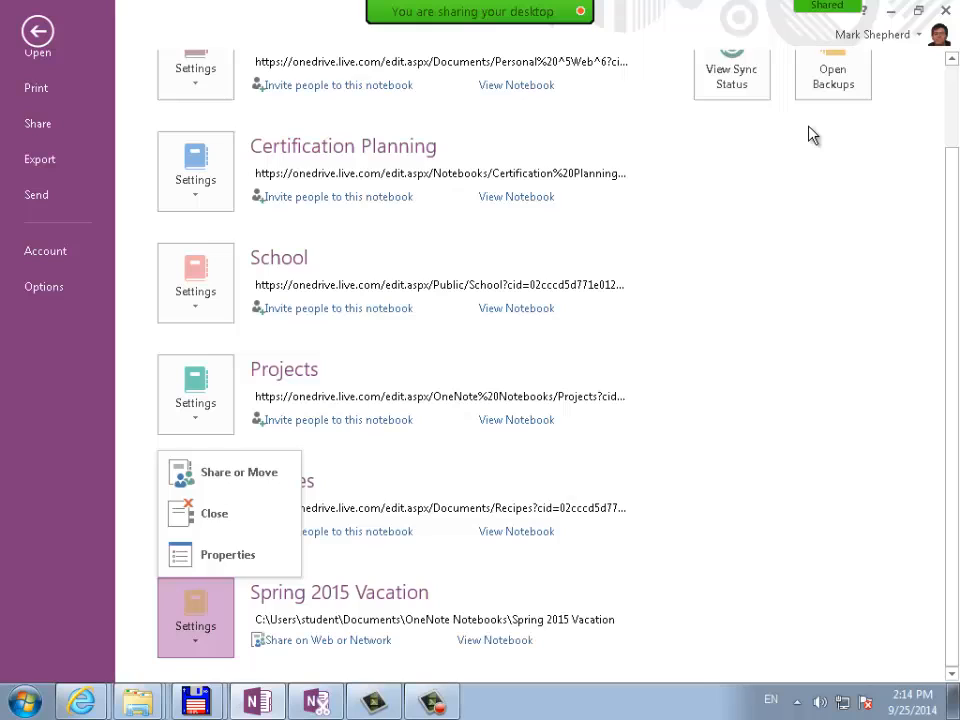
{"action": "key", "text": "Escape"}
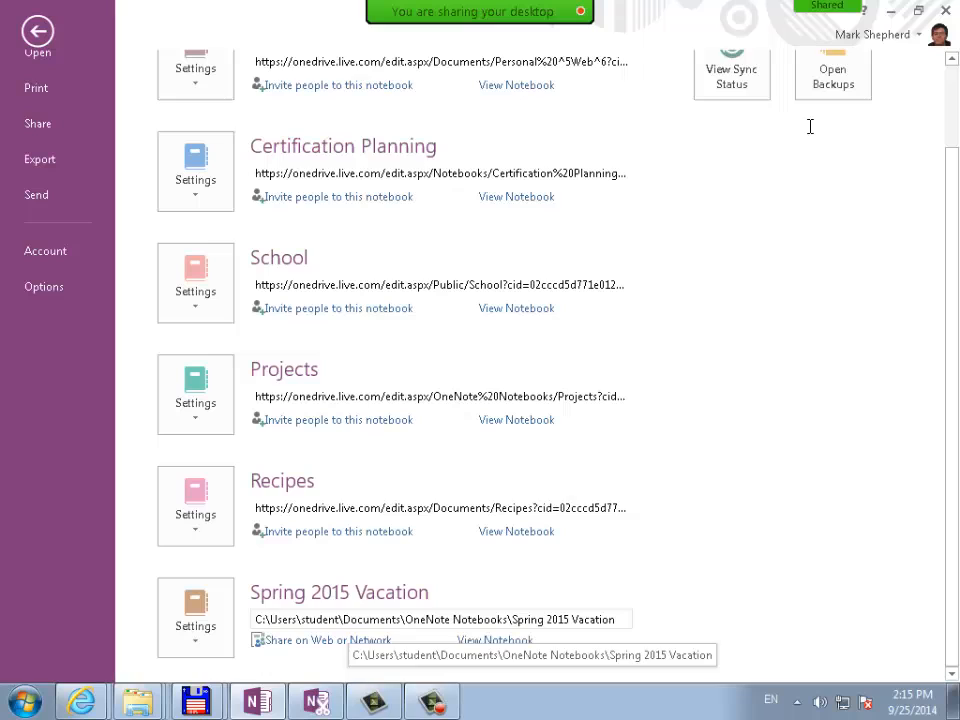
Examine the folder path where the Spring 2015 Vacation notebook is stored, highlighting its Documents and OneNote Notebooks parts
{"action": "left_click", "coordinate": [349, 620]}
{"action": "left_click", "coordinate": [340, 620]}
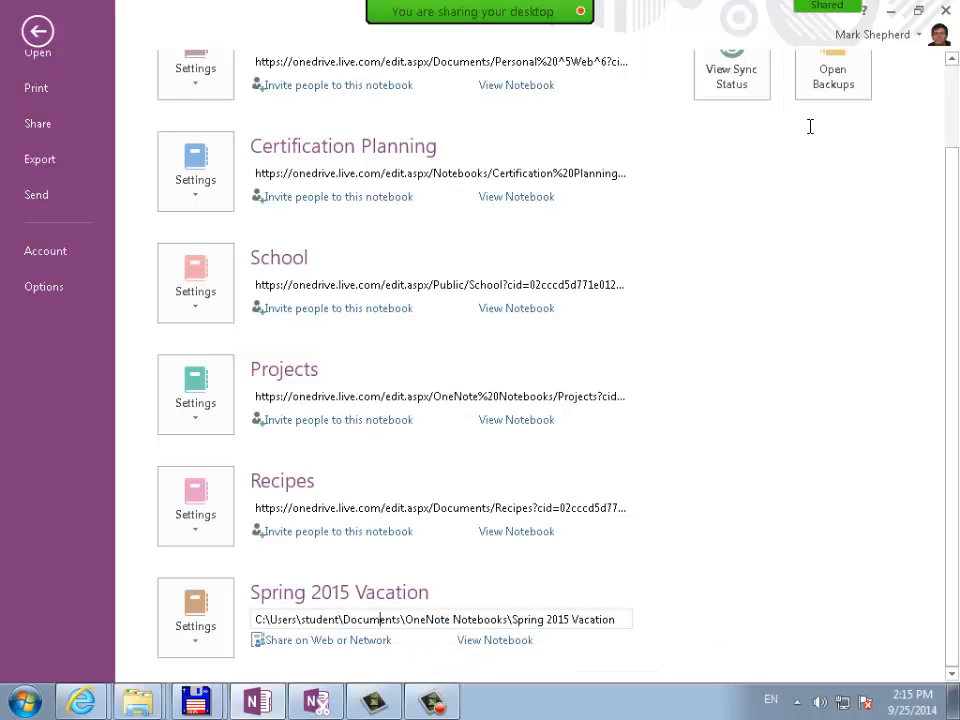
{"action": "left_click_drag", "start_coordinate": [369, 620], "coordinate": [508, 620]}
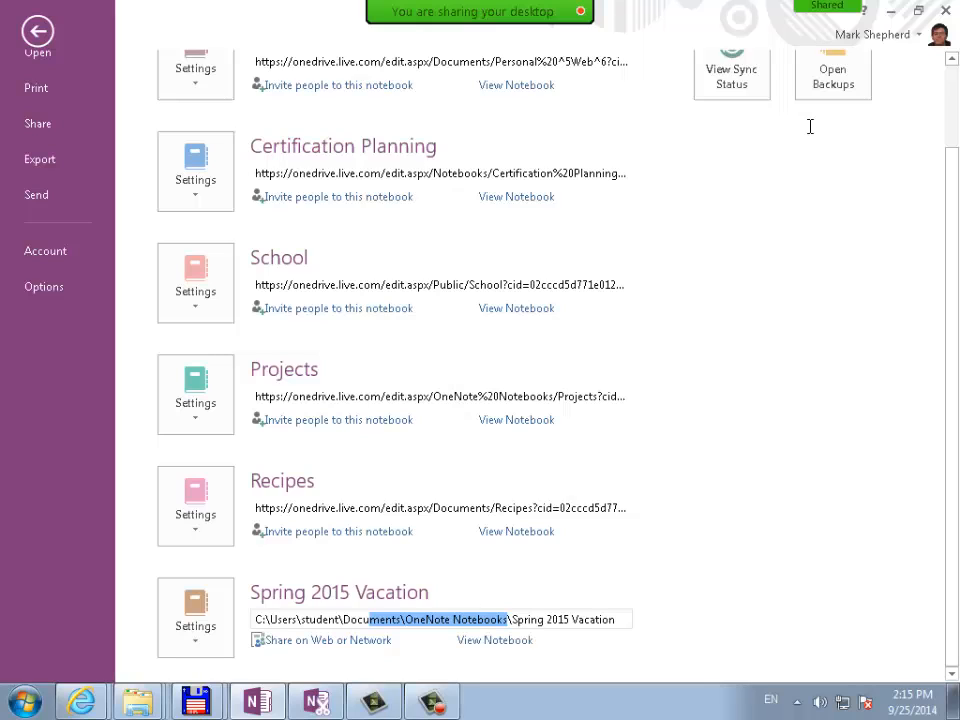
{"action": "left_click", "coordinate": [491, 620]}
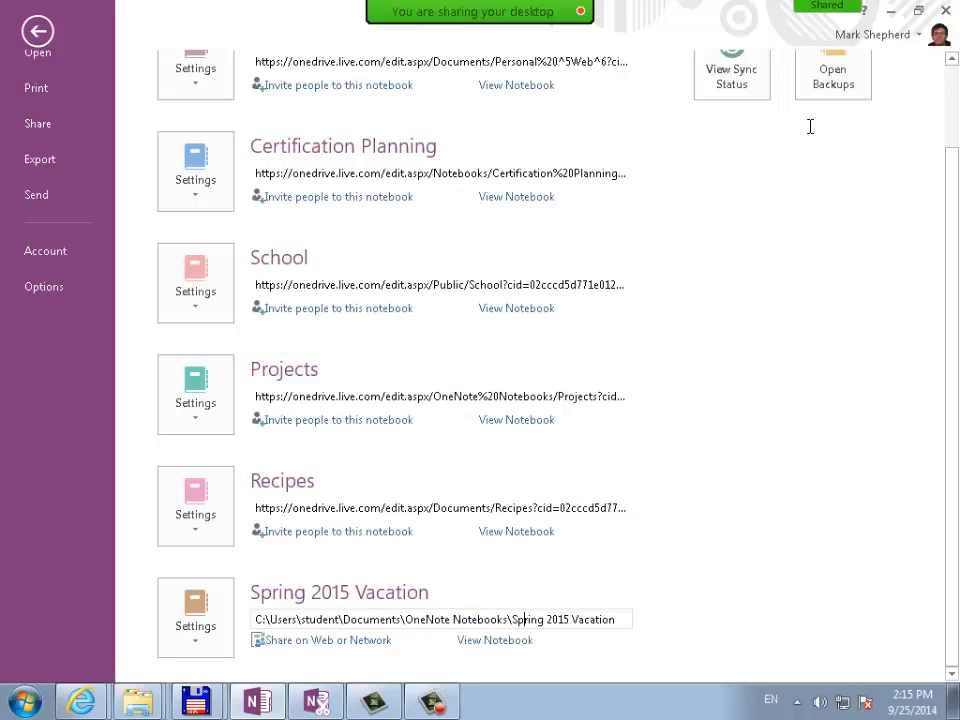
{"action": "left_click_drag", "start_coordinate": [524, 620], "coordinate": [380, 620]}
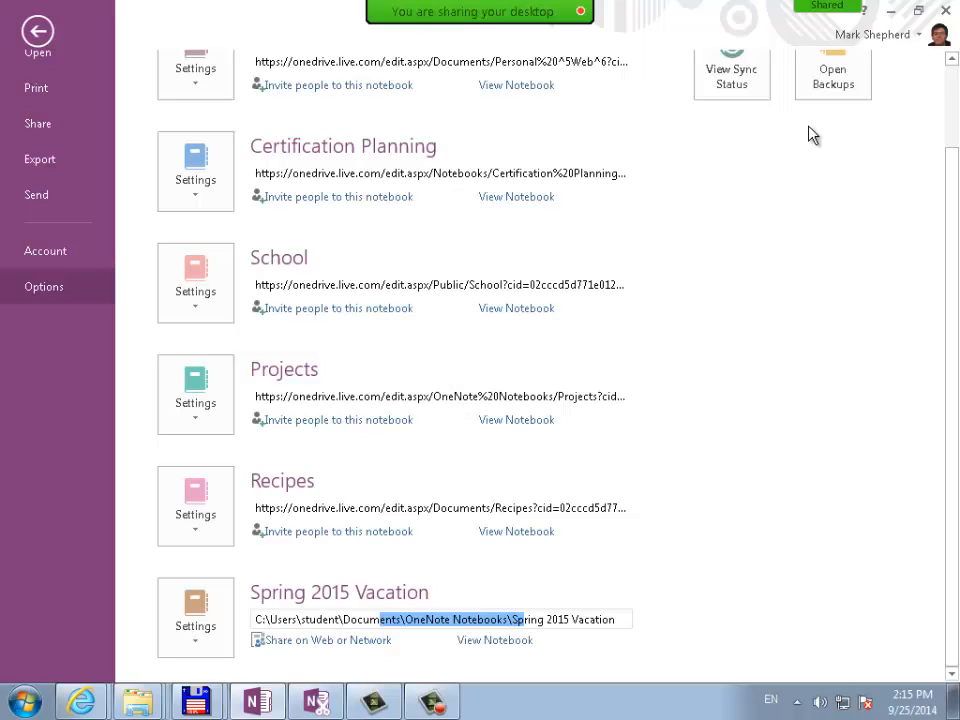
{"action": "left_click", "coordinate": [441, 619]}
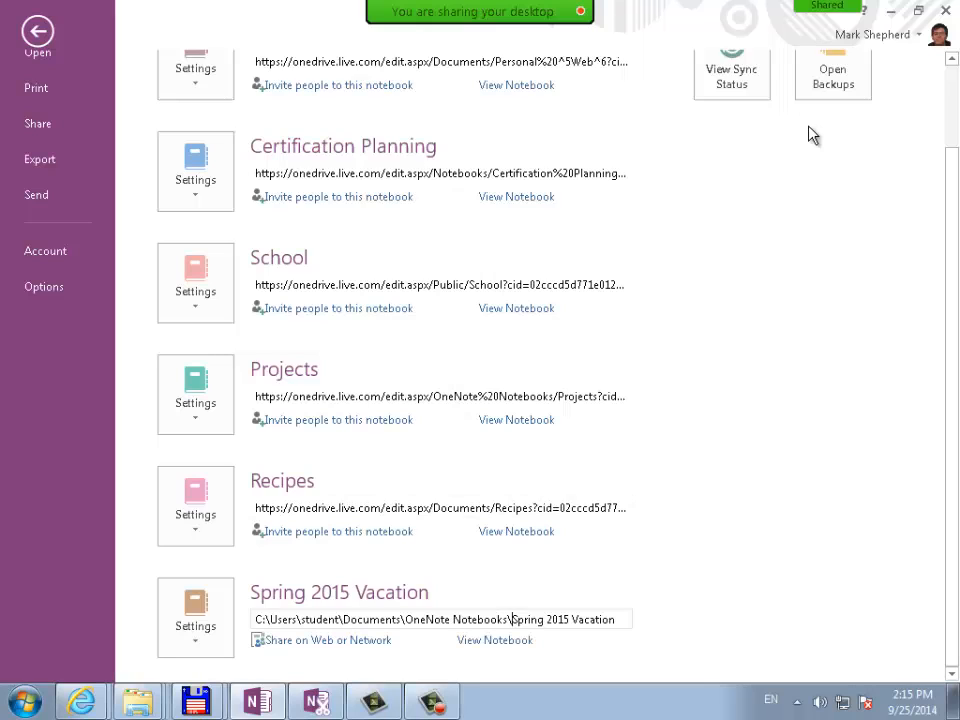
{"action": "left_click_drag", "start_coordinate": [282, 619], "coordinate": [441, 619]}
{"action": "left_click", "coordinate": [547, 619]}
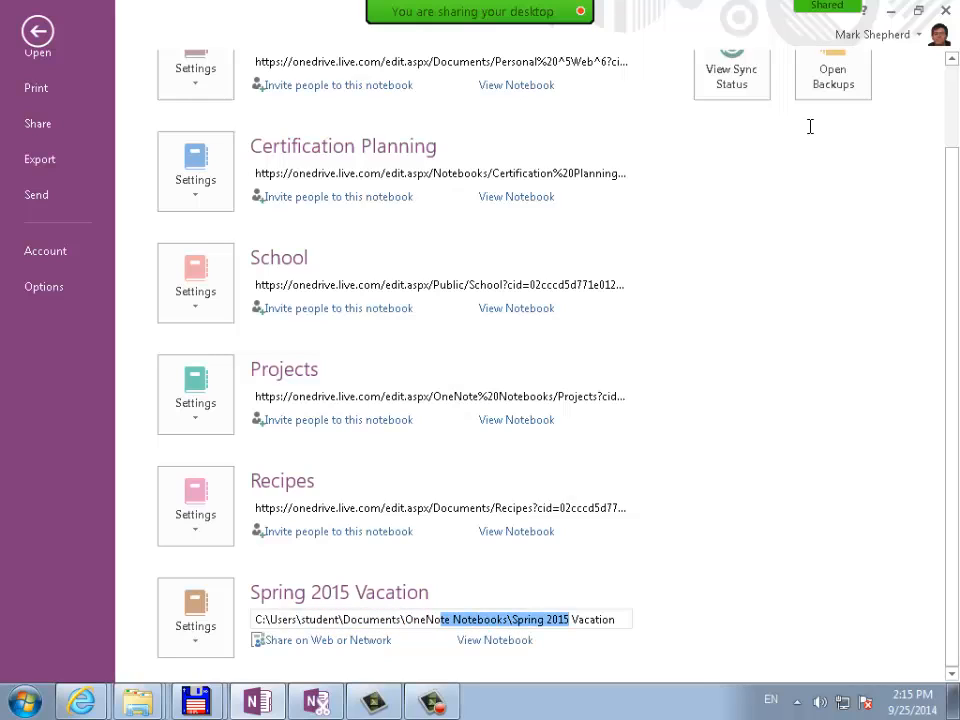
{"action": "left_click", "coordinate": [386, 619]}
{"action": "left_click_drag", "start_coordinate": [499, 619], "coordinate": [365, 619]}
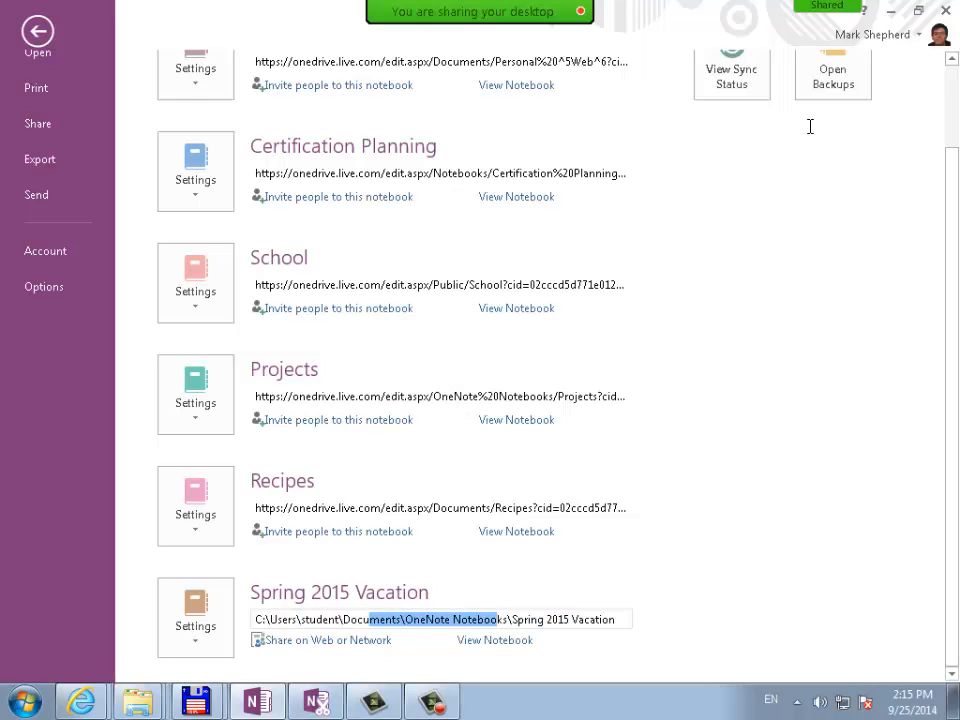
{"action": "left_click", "coordinate": [545, 619]}
{"action": "left_click_drag", "start_coordinate": [478, 619], "coordinate": [343, 619]}
{"action": "left_click", "coordinate": [528, 619]}
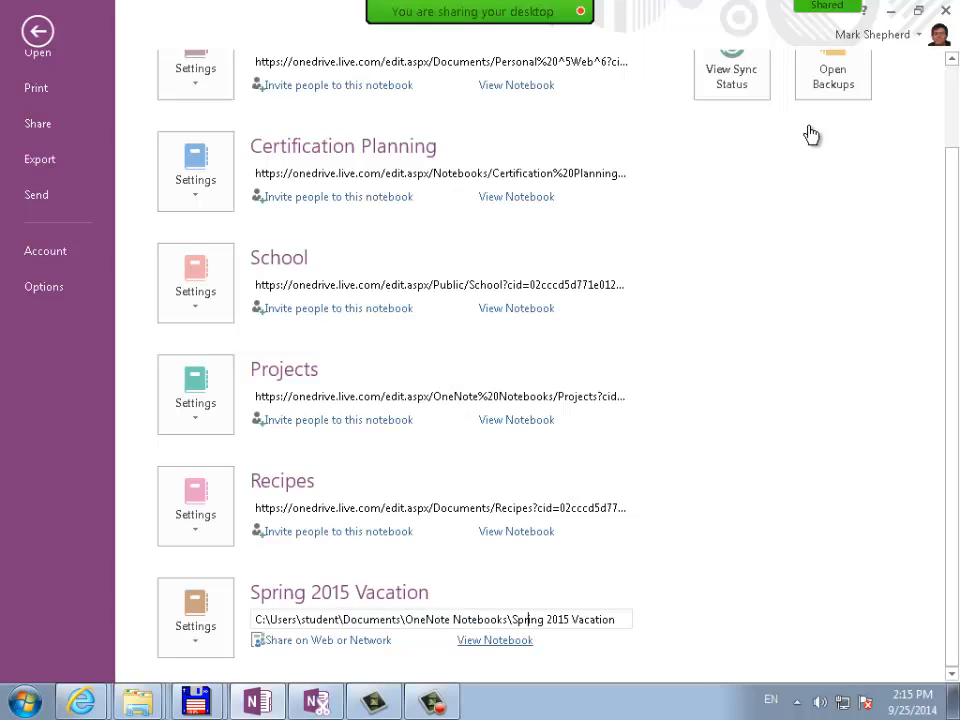
Leave the notebook information view and choose Spring 2015 Vacation from the list of open notebooks
{"action": "key", "text": "Escape"}
{"action": "key", "text": "Escape"}
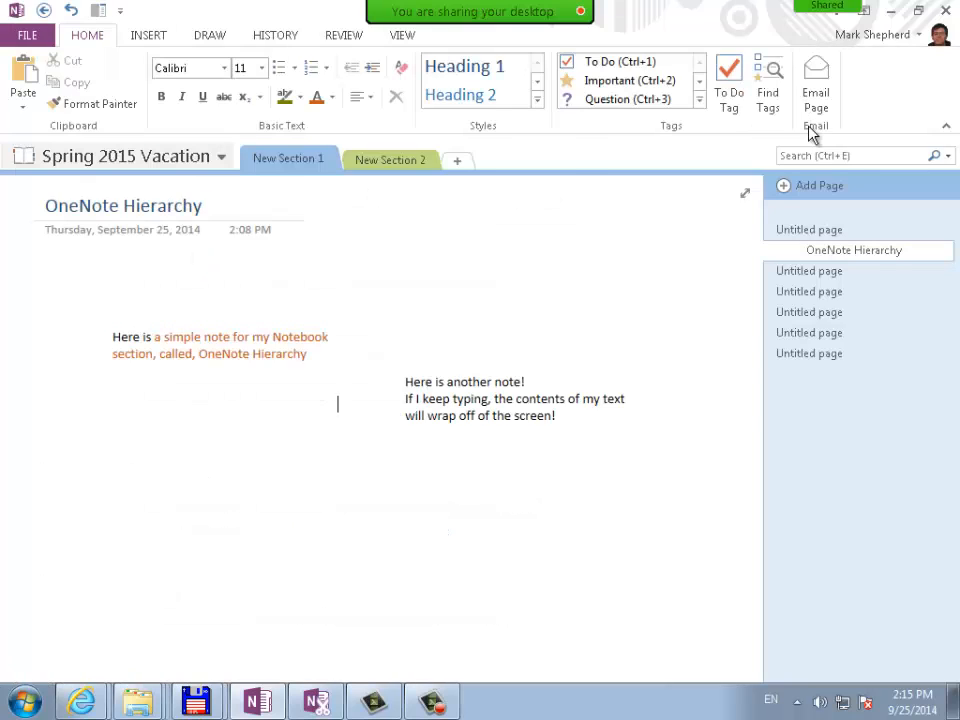
{"action": "left_click", "coordinate": [220, 157]}
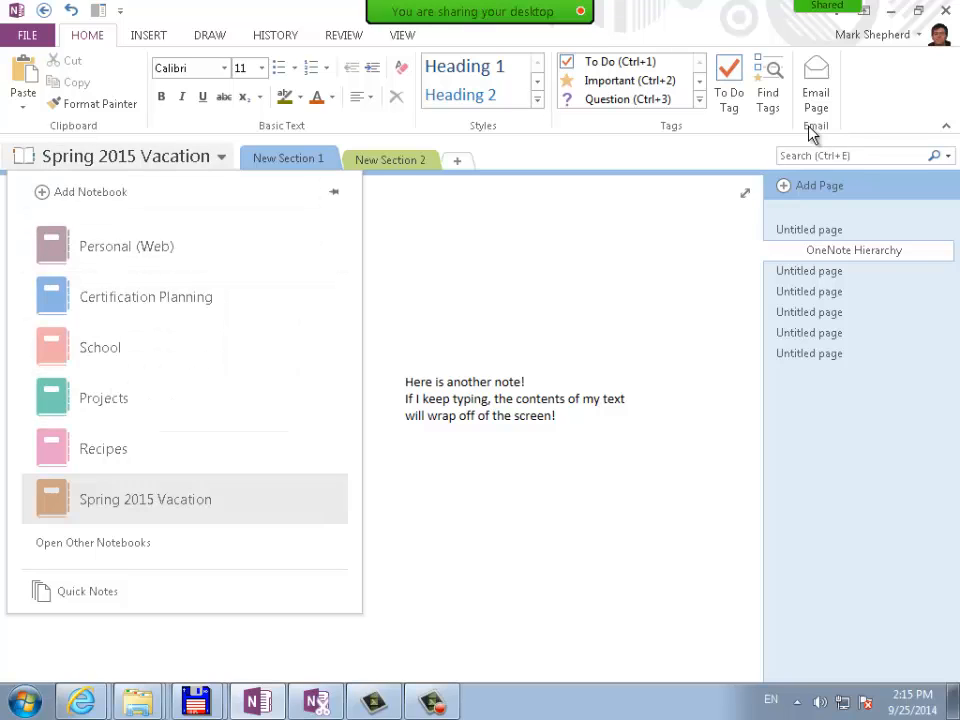
{"action": "left_click", "coordinate": [145, 499]}
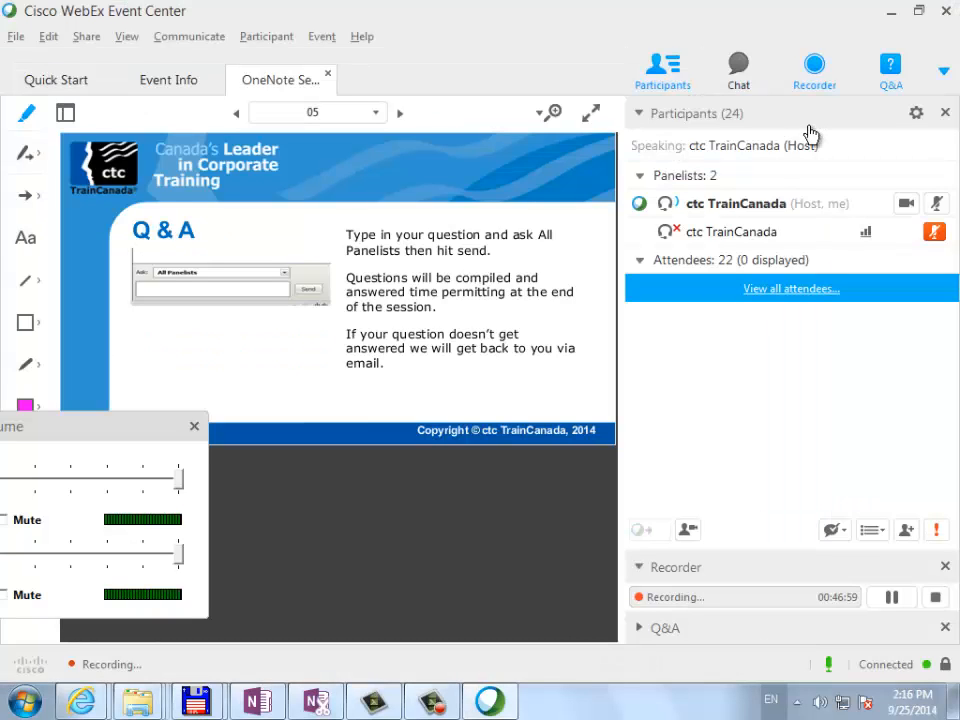
Look through the full attendee list in WebEx Event Center down to its last entries, then close it
{"action": "left_click", "coordinate": [791, 289]}
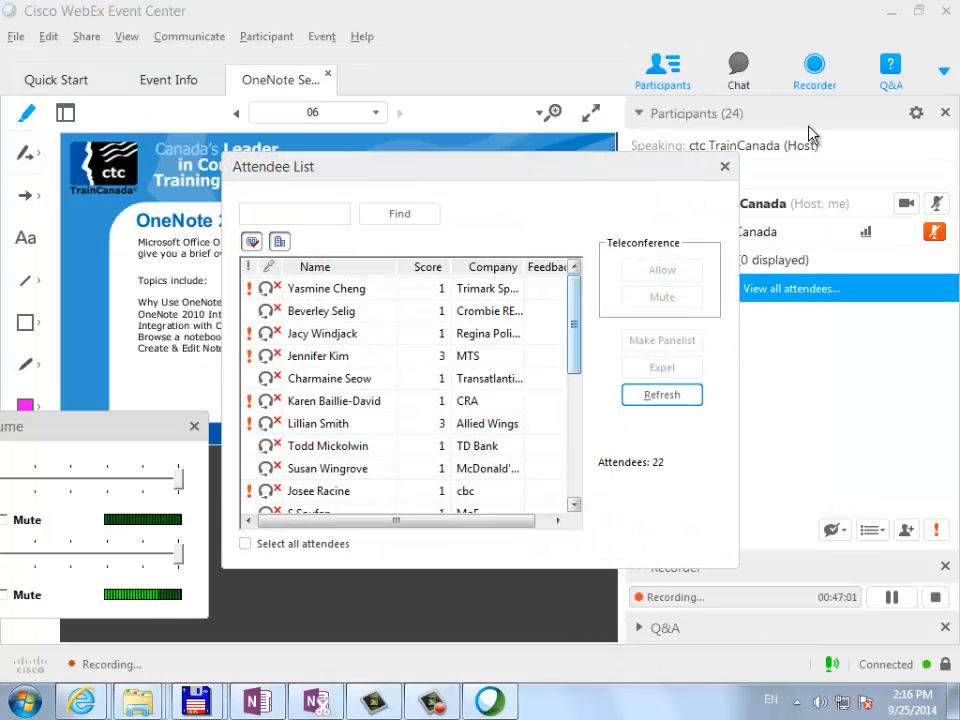
{"action": "left_click_drag", "start_coordinate": [574, 325], "coordinate": [574, 386]}
{"action": "left_click_drag", "start_coordinate": [520, 521], "coordinate": [536, 521]}
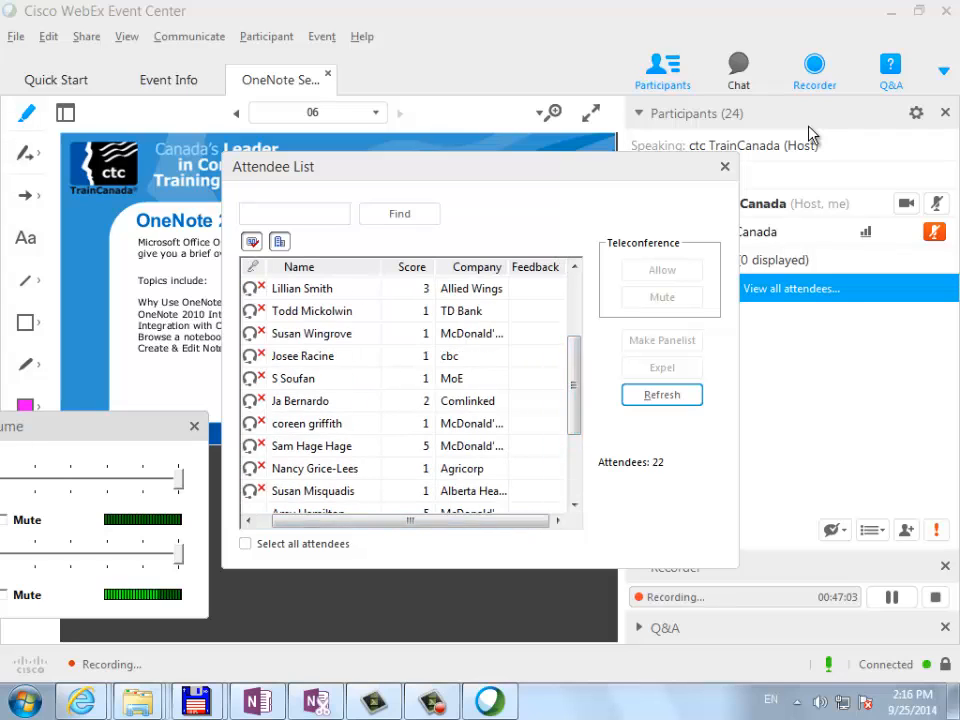
{"action": "left_click_drag", "start_coordinate": [574, 386], "coordinate": [574, 447]}
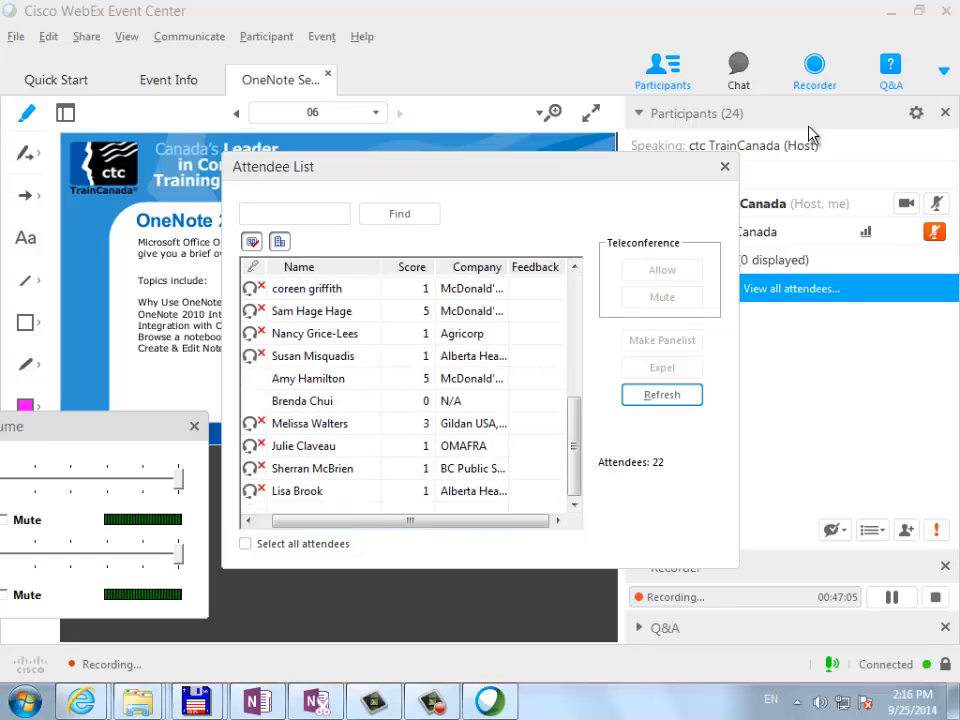
{"action": "key", "text": "Escape"}
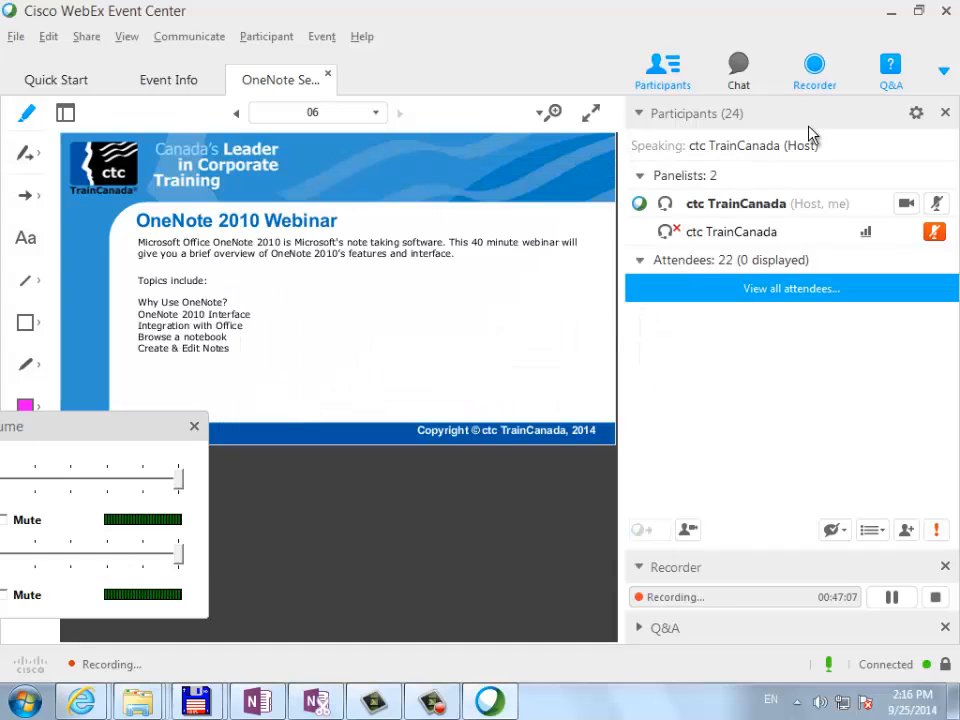
Go through the webinar slides from the first one to slide 05, checking the attendee list on the way
{"action": "key", "text": "Home"}
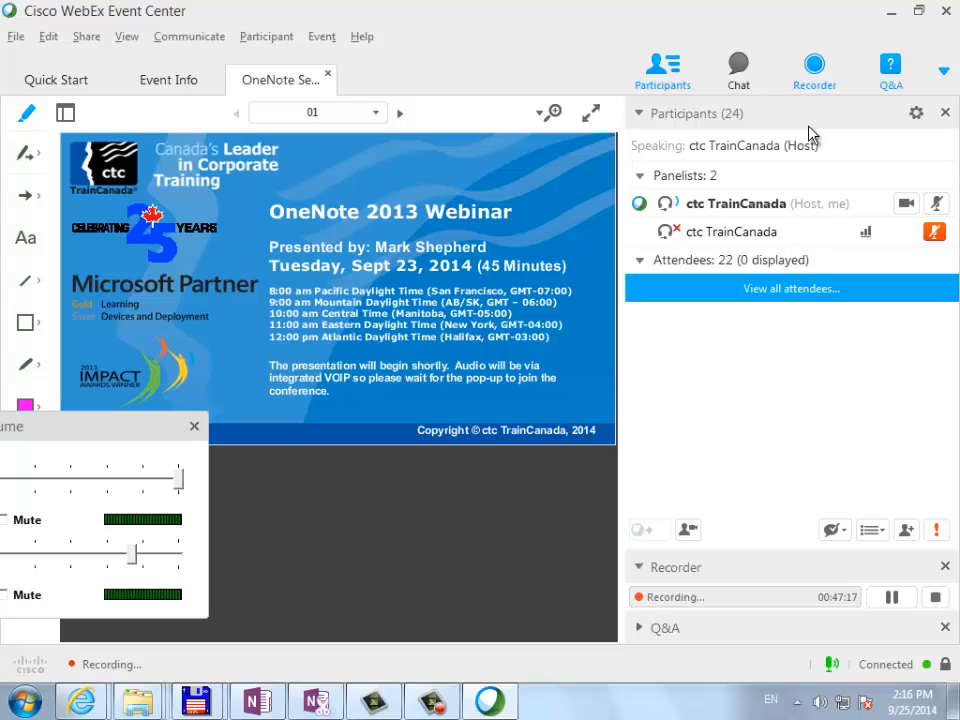
{"action": "key", "text": "Page_Down"}
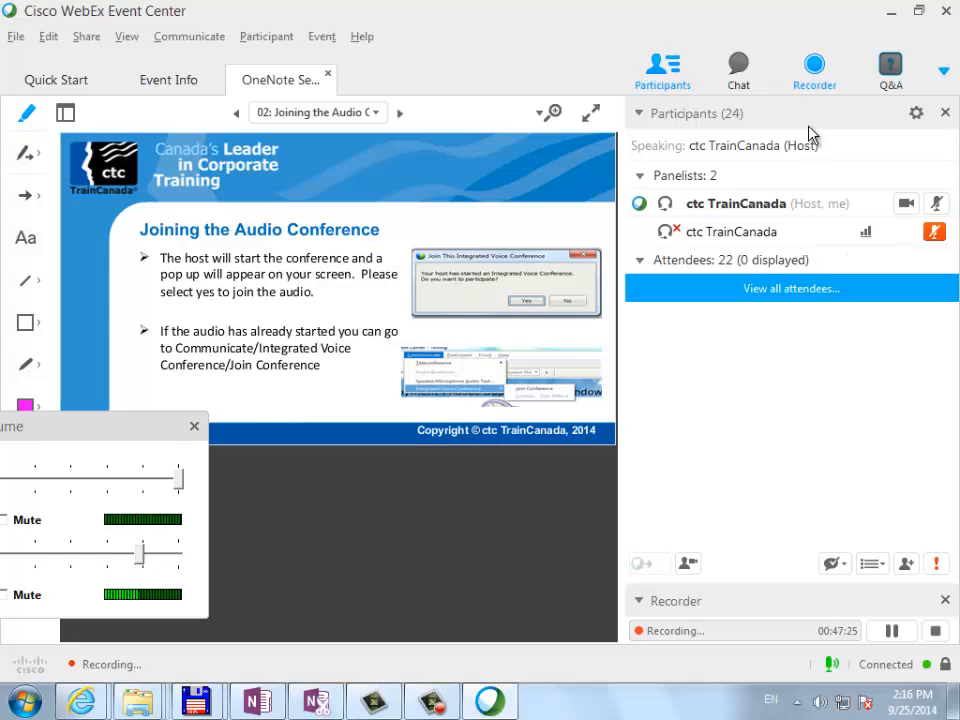
{"action": "key", "text": "Right"}
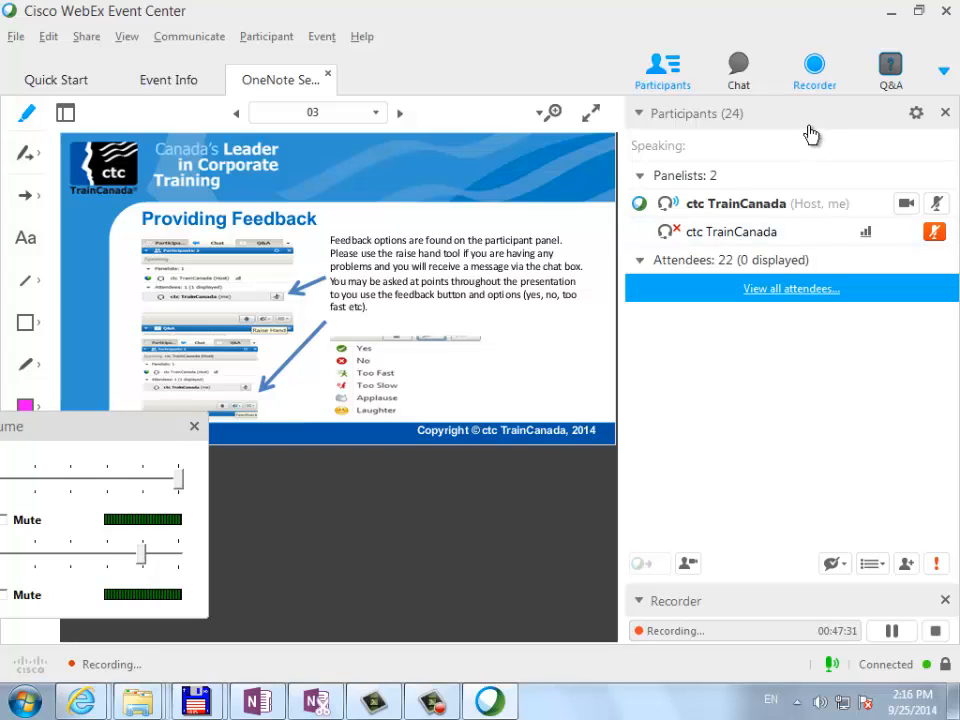
{"action": "left_click", "coordinate": [791, 289]}
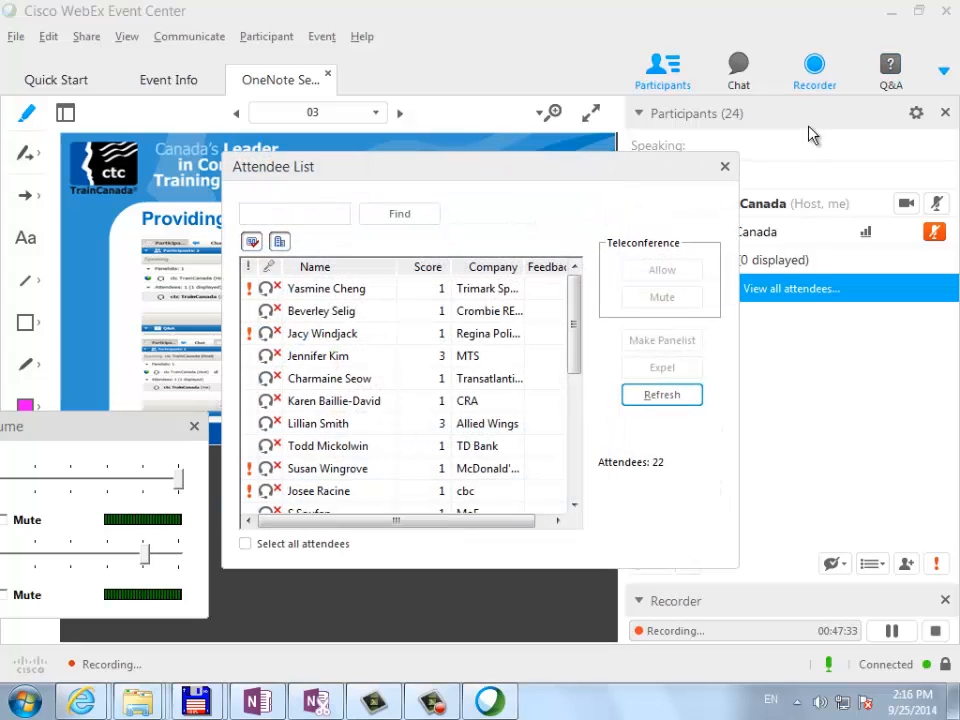
{"action": "left_click", "coordinate": [724, 165]}
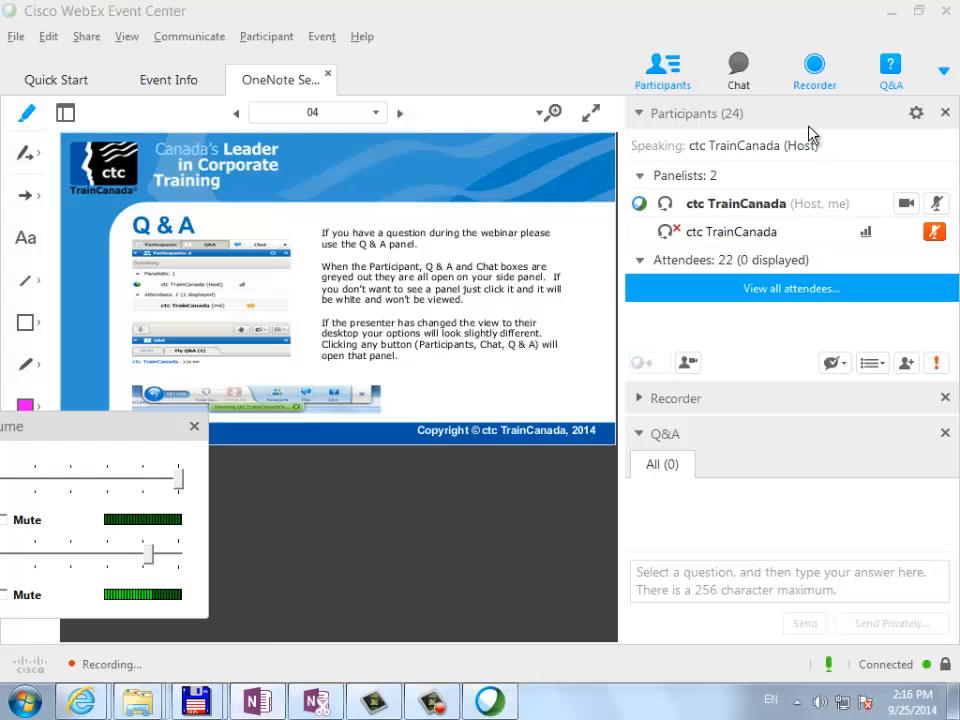
{"action": "key", "text": "Page_Down"}
Share the desktop from WebEx, bring the OneNote window to the front and move it away from the desktop's upper edge
{"action": "key", "text": "alt+Tab"}
{"action": "key", "text": "alt+Tab"}
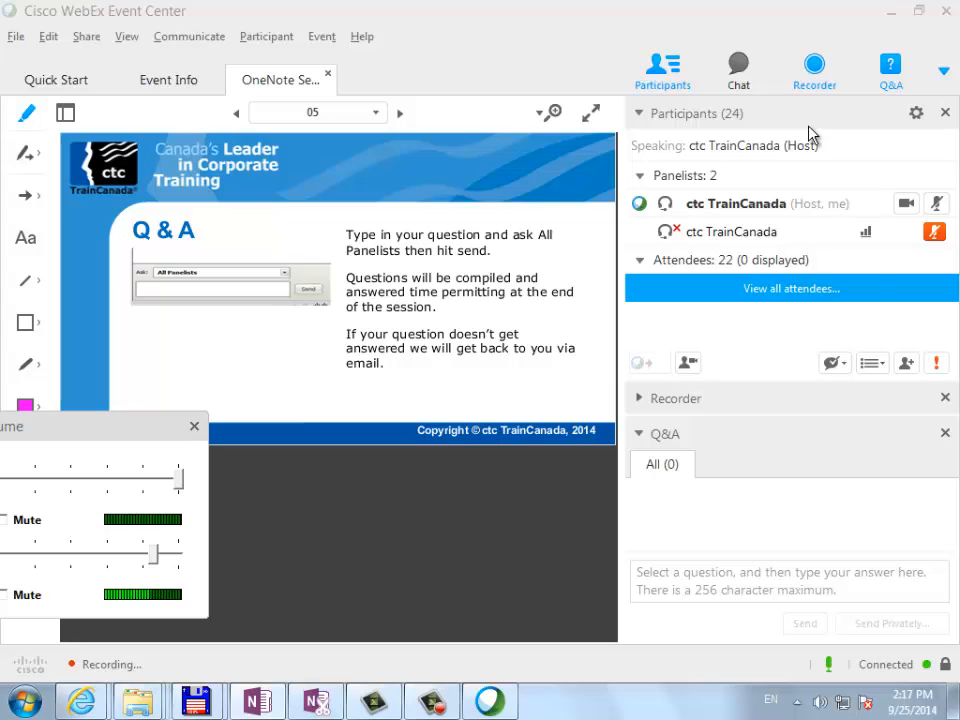
{"action": "key", "text": "alt+Tab"}
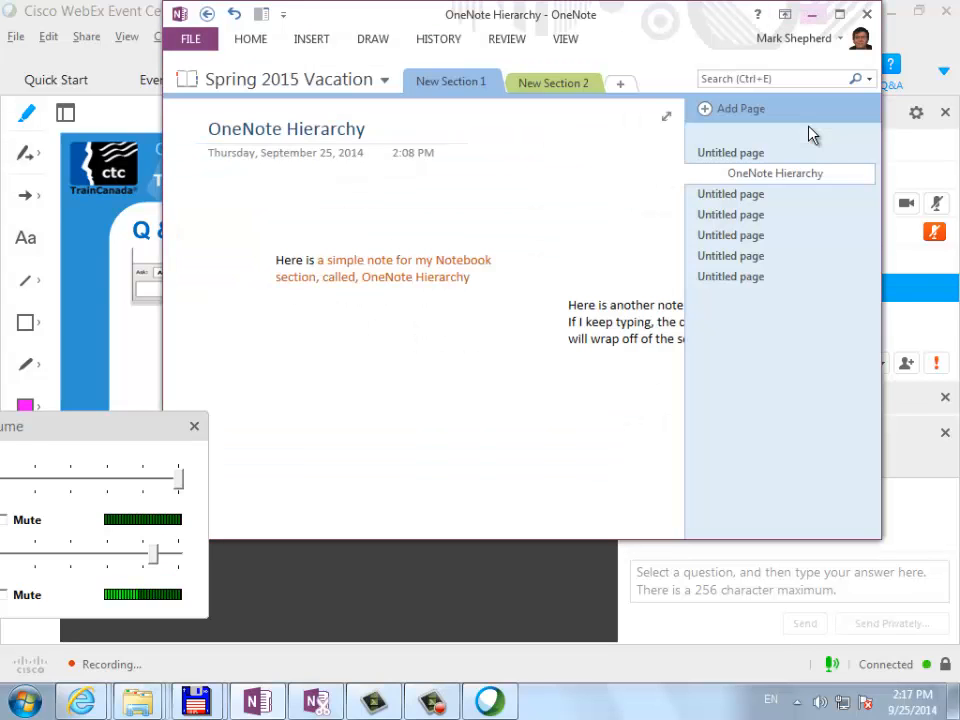
{"action": "key", "text": "super+Down"}
{"action": "key", "text": "alt+s"}
{"action": "key", "text": "Return"}
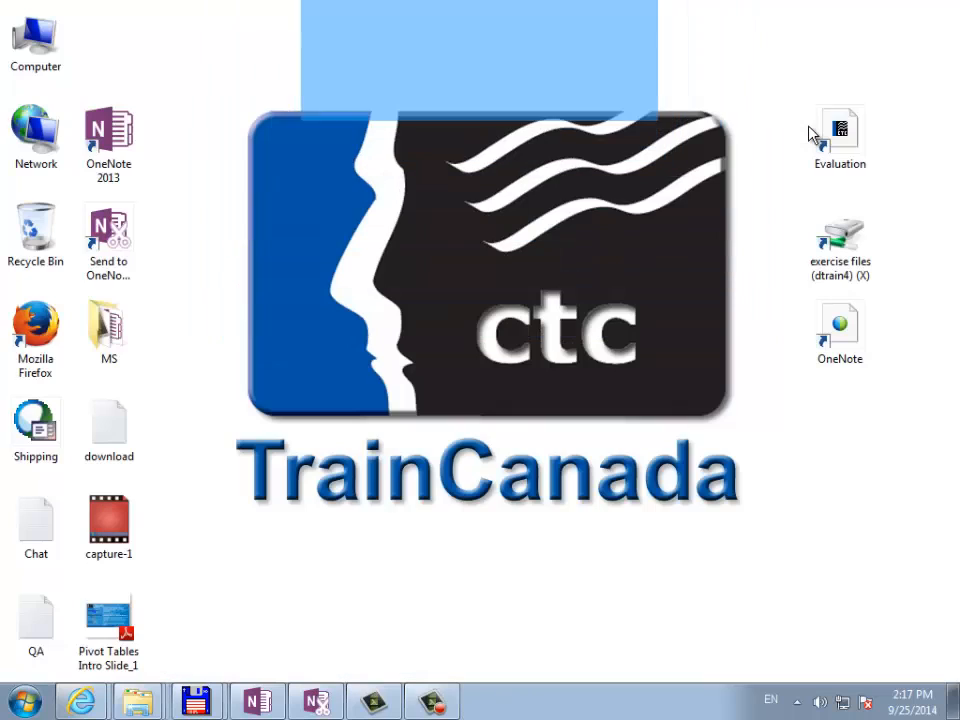
{"action": "key", "text": "alt+Tab"}
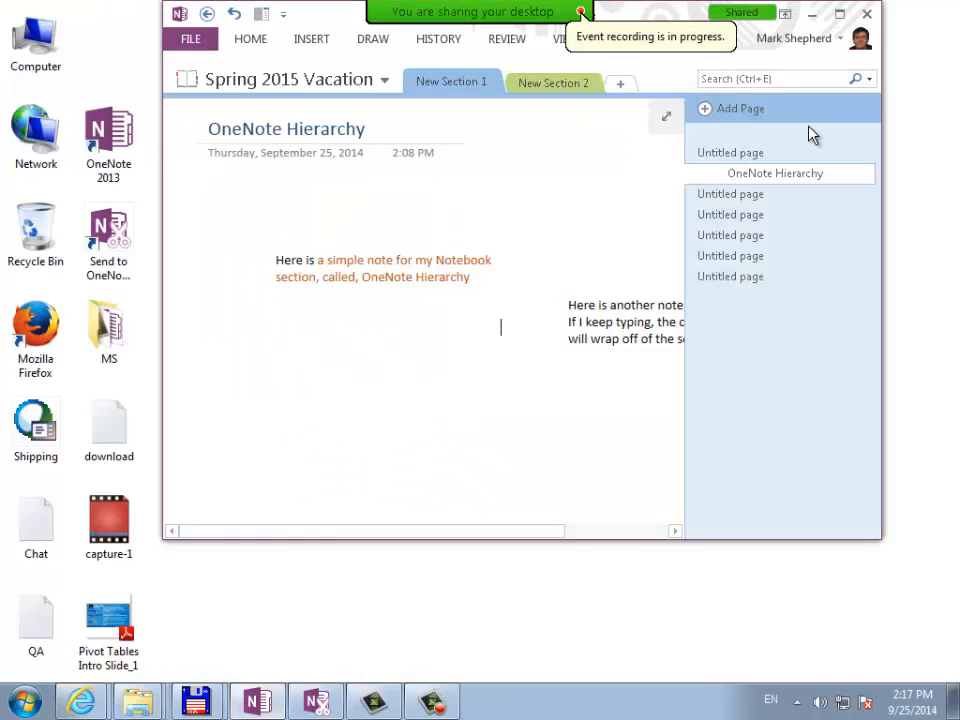
{"action": "left_click_drag", "start_coordinate": [650, 14], "coordinate": [572, 72]}
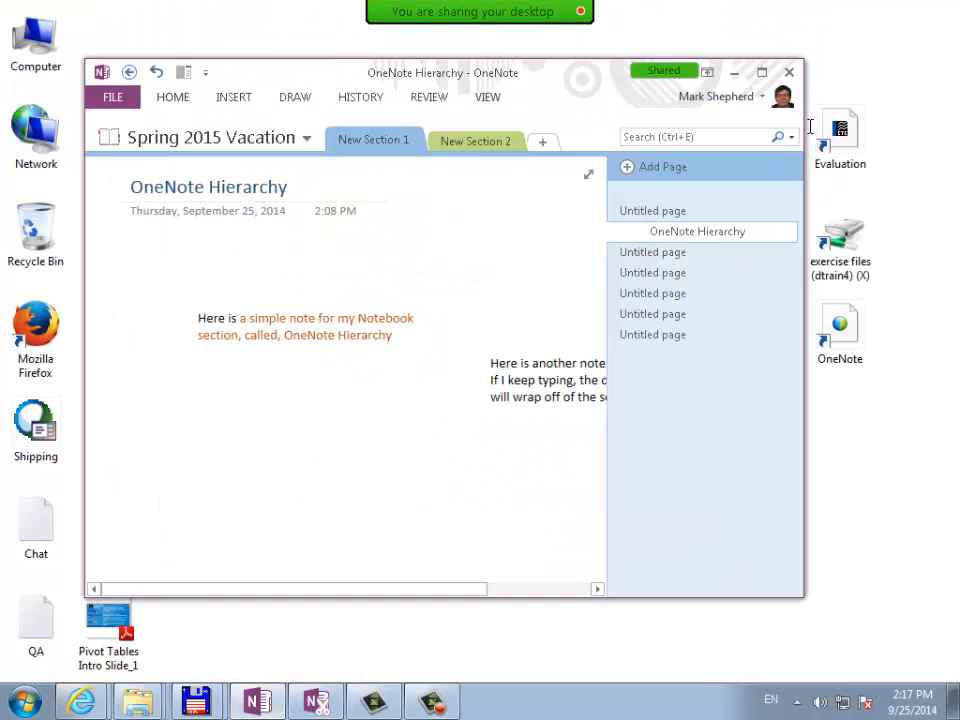
Move the "Here is another note!" container below the first note so it fits within the visible page, and deselect it
{"action": "left_click", "coordinate": [499, 363]}
{"action": "left_click_drag", "start_coordinate": [598, 345], "coordinate": [396, 412]}
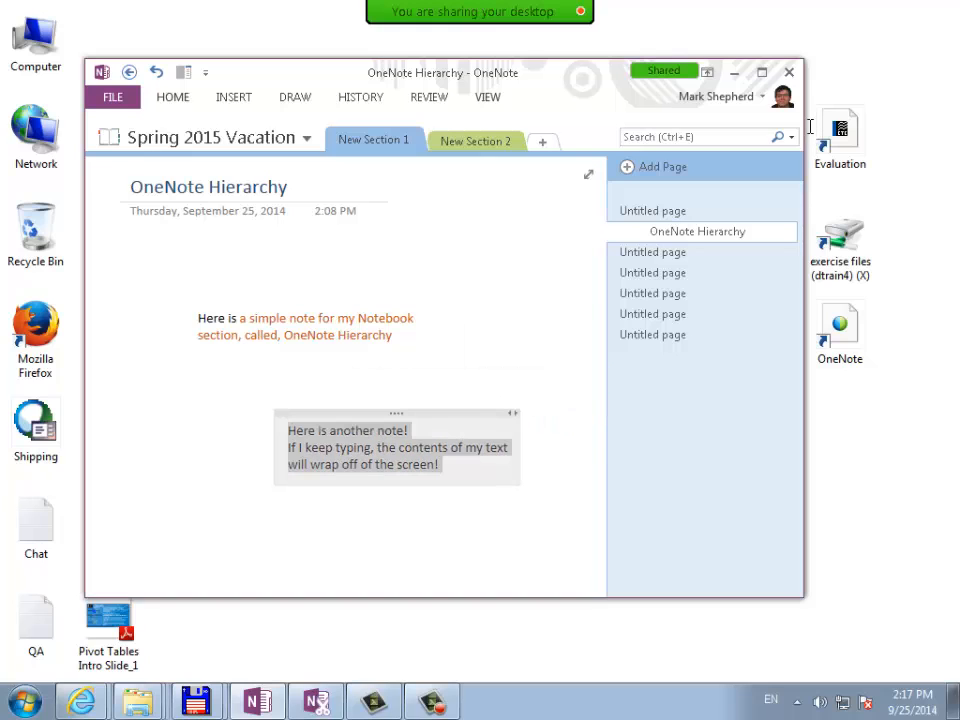
{"action": "key", "text": "Escape"}
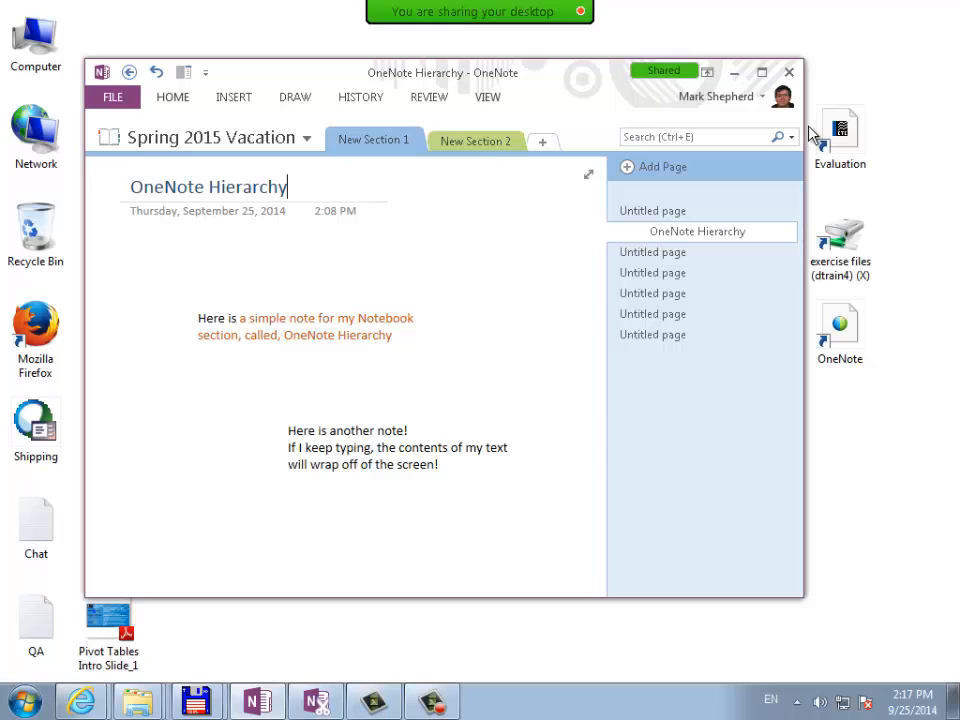
Replace the title of the OneNote Hierarchy page with "Nashville USA!"
{"action": "key", "text": "shift+Home"}
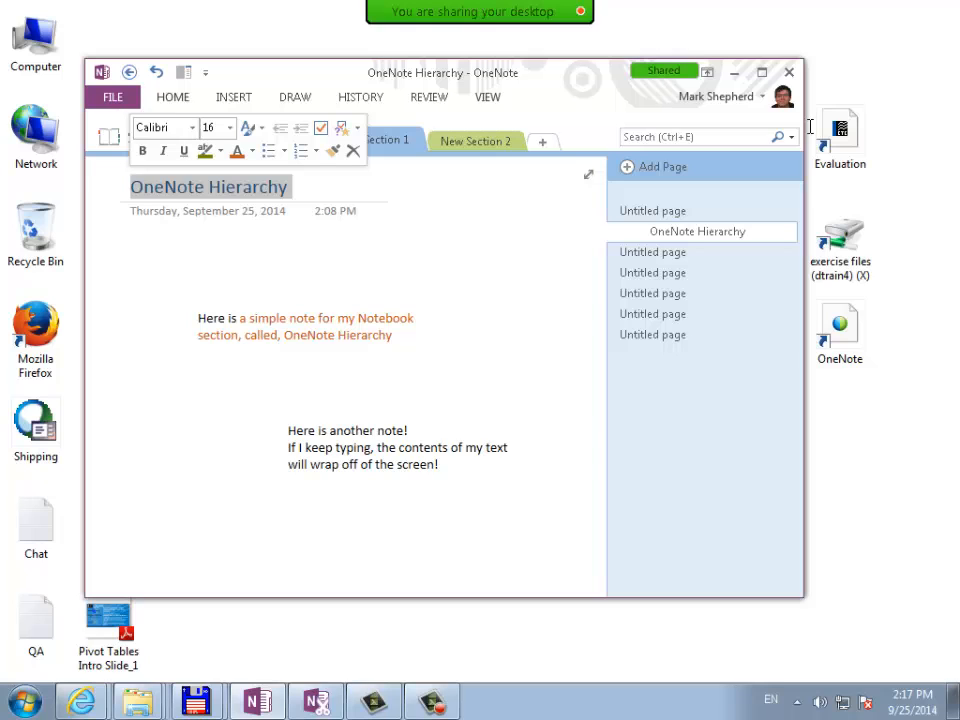
{"action": "type", "text": "Na"}
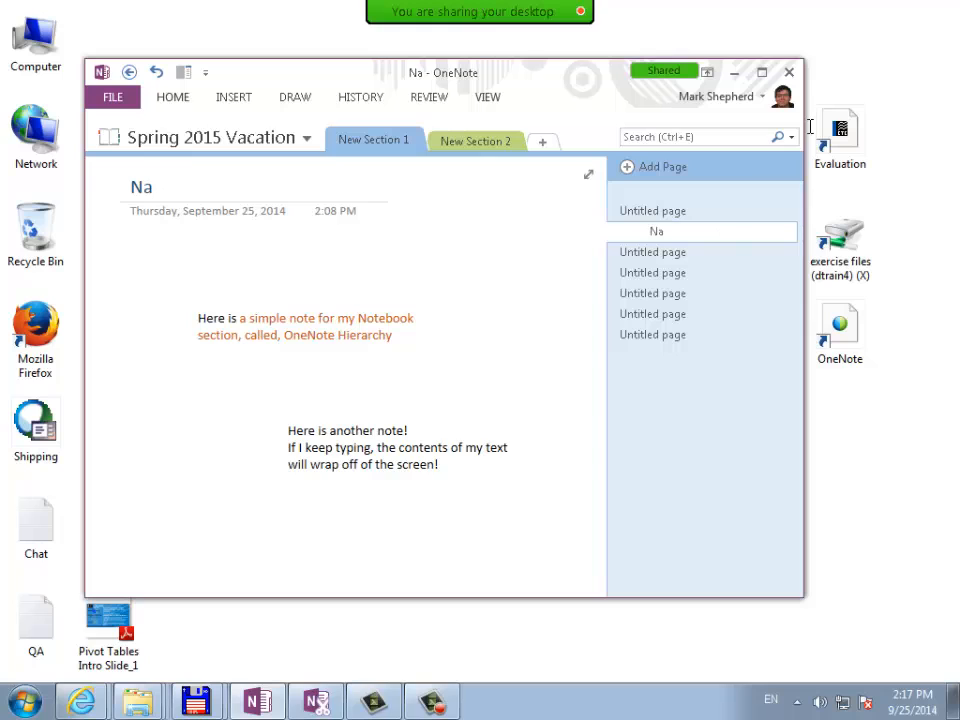
{"action": "type", "text": "shville USA!"}
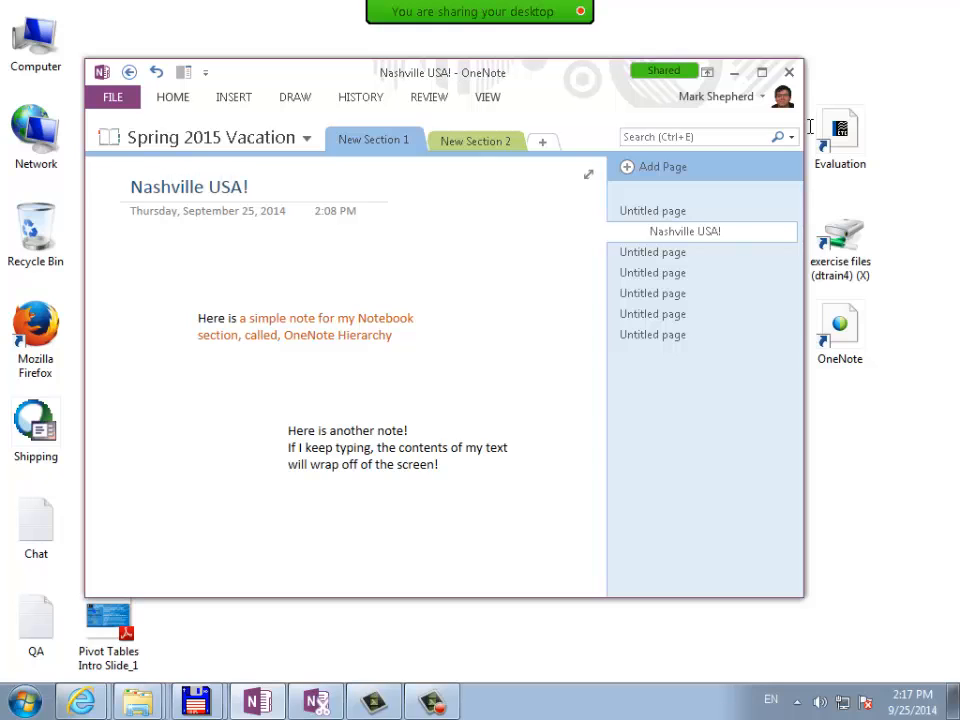
Delete the text of both existing notes on the Nashville USA! page
{"action": "key", "text": "Down"}
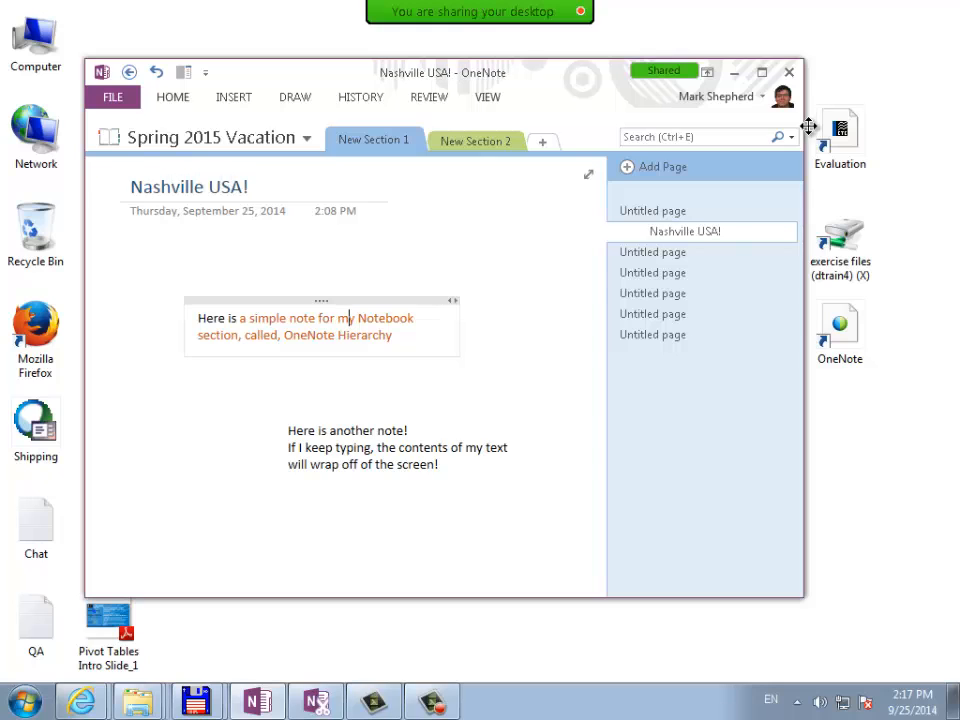
{"action": "key", "text": "ctrl+a"}
{"action": "key", "text": "Delete"}
{"action": "key", "text": "Down"}
{"action": "key", "text": "ctrl+a"}
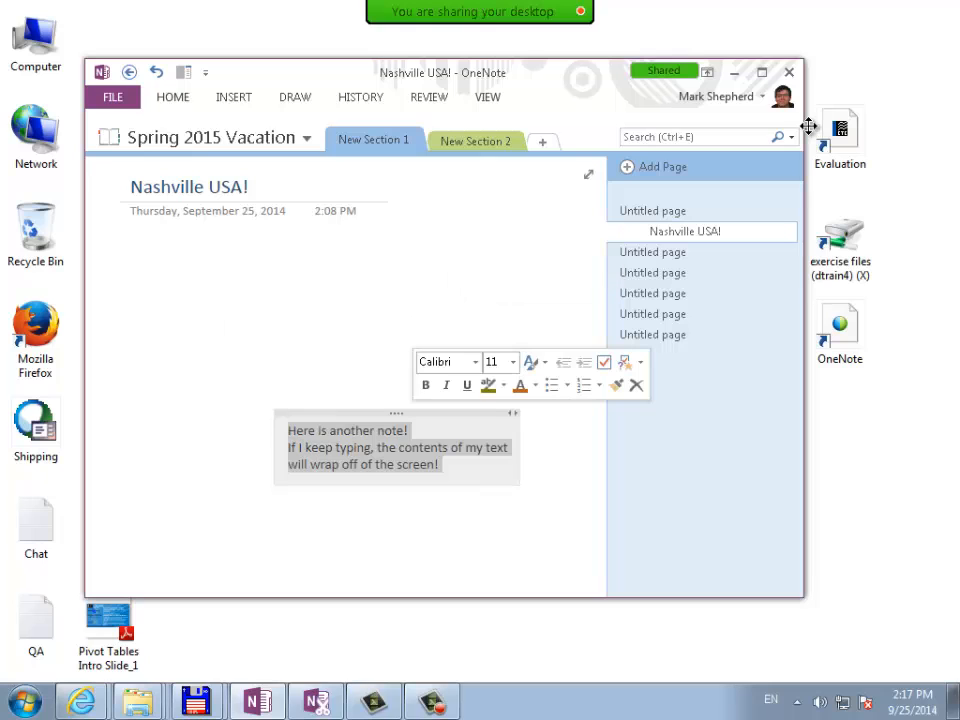
{"action": "key", "text": "Delete"}
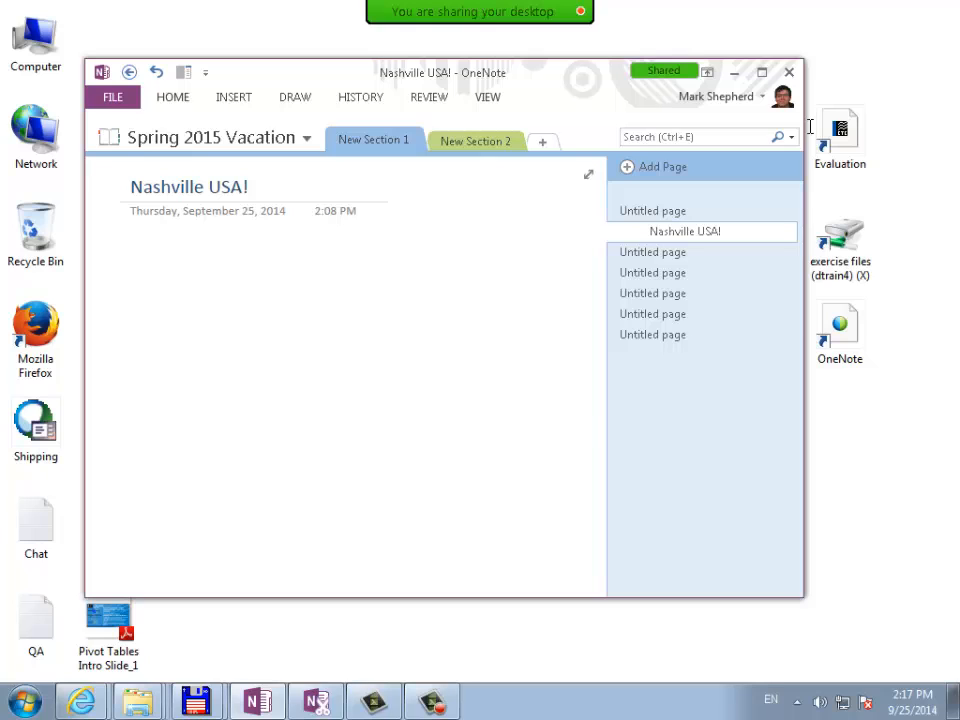
Write the note "This page will cover/overview the basics of my Intended trip to Nashville, TN, USA for Spring 2015."
{"action": "type", "text": "Th"}
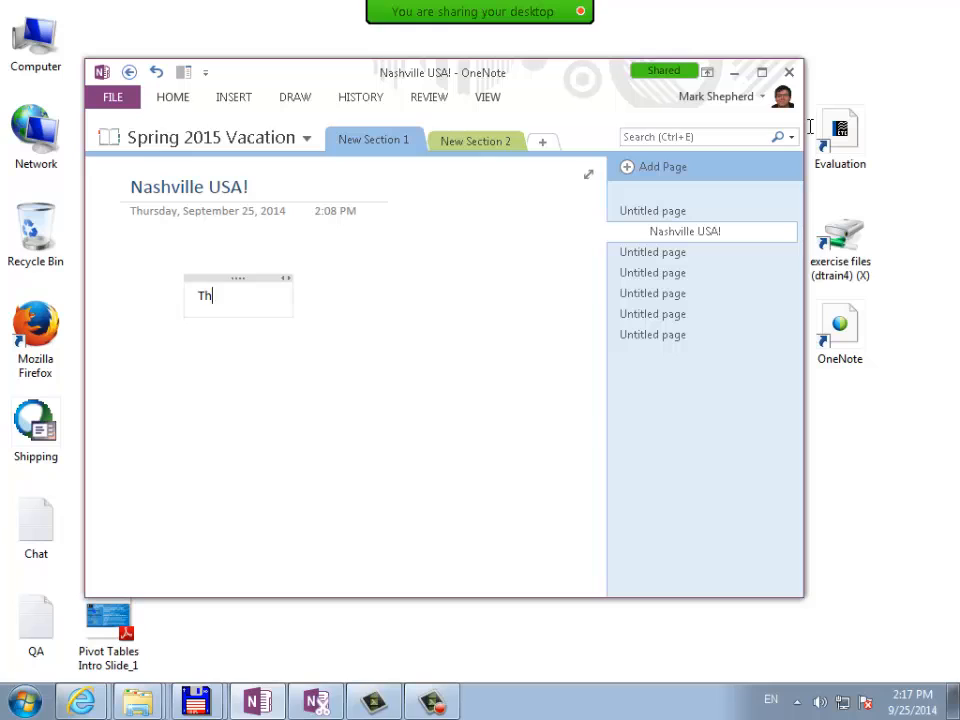
{"action": "type", "text": "is page will "}
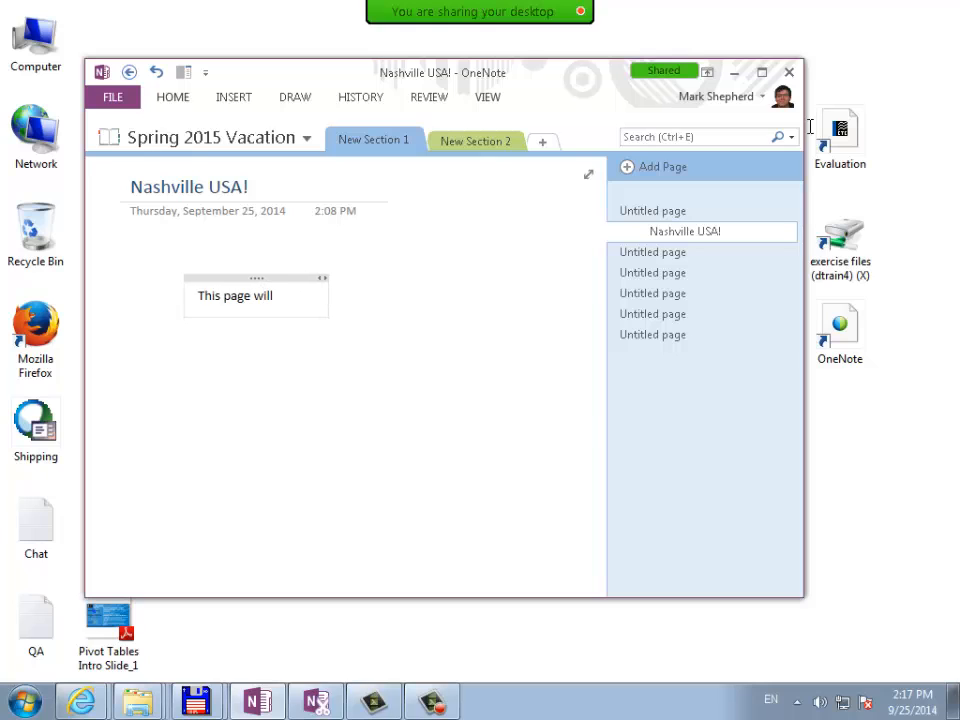
{"action": "type", "text": "cover "}
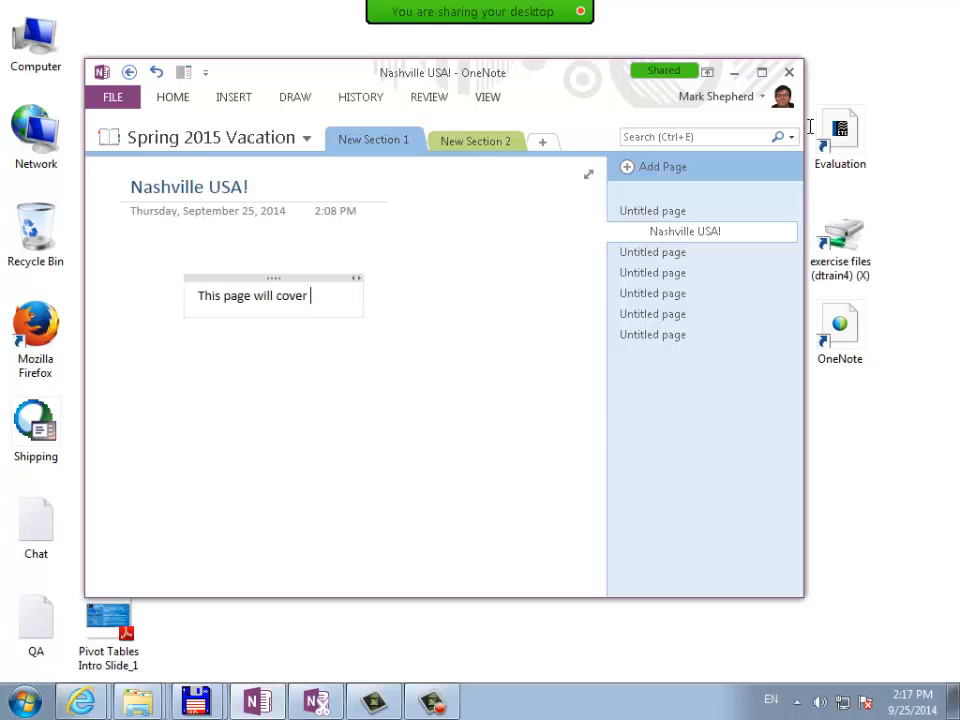
{"action": "type", "text": "over"}
{"action": "key", "text": "BackSpace"}
{"action": "key", "text": "BackSpace"}
{"action": "key", "text": "BackSpace"}
{"action": "key", "text": "BackSpace"}
{"action": "key", "text": "BackSpace"}
{"action": "type", "text": "/."}
{"action": "key", "text": "BackSpace"}
{"action": "type", "text": "overview"}
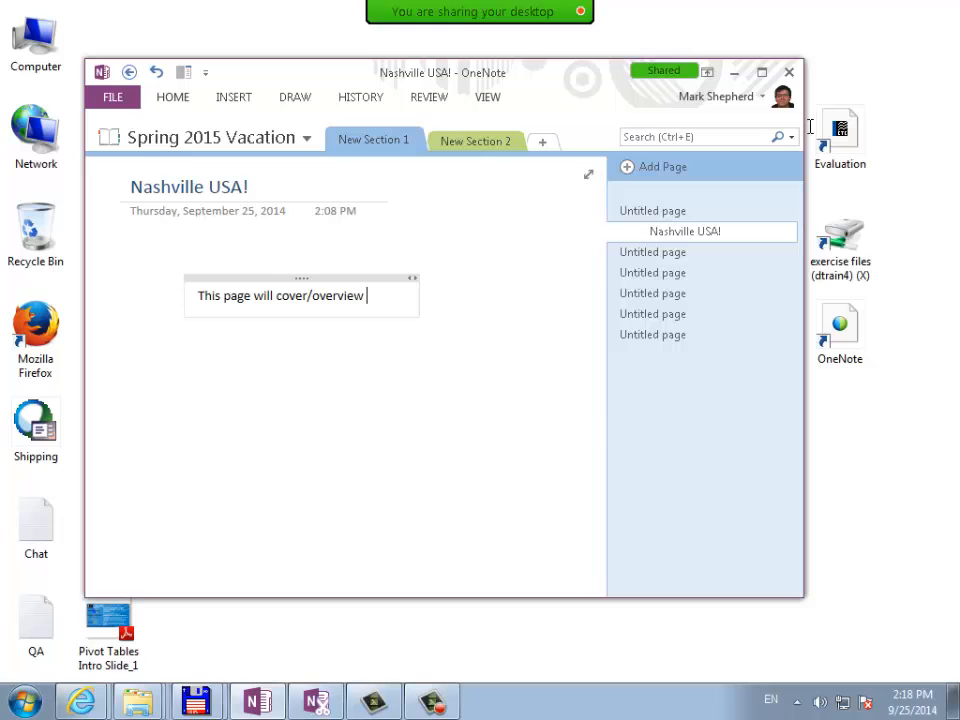
{"action": "type", "text": " the basics of my"}
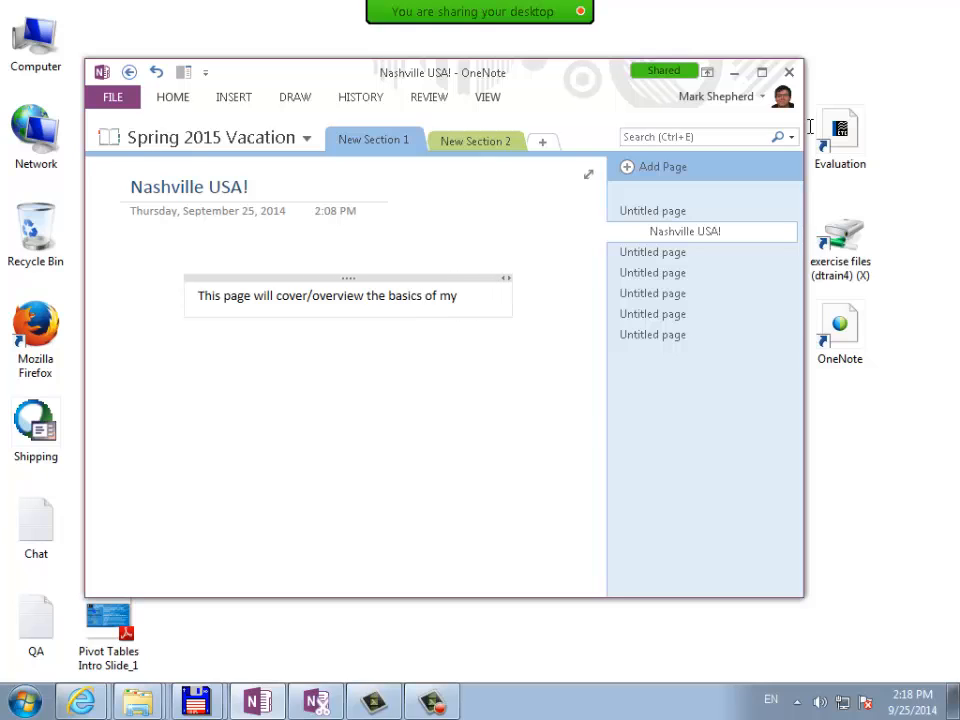
{"action": "type", "text": " intended "}
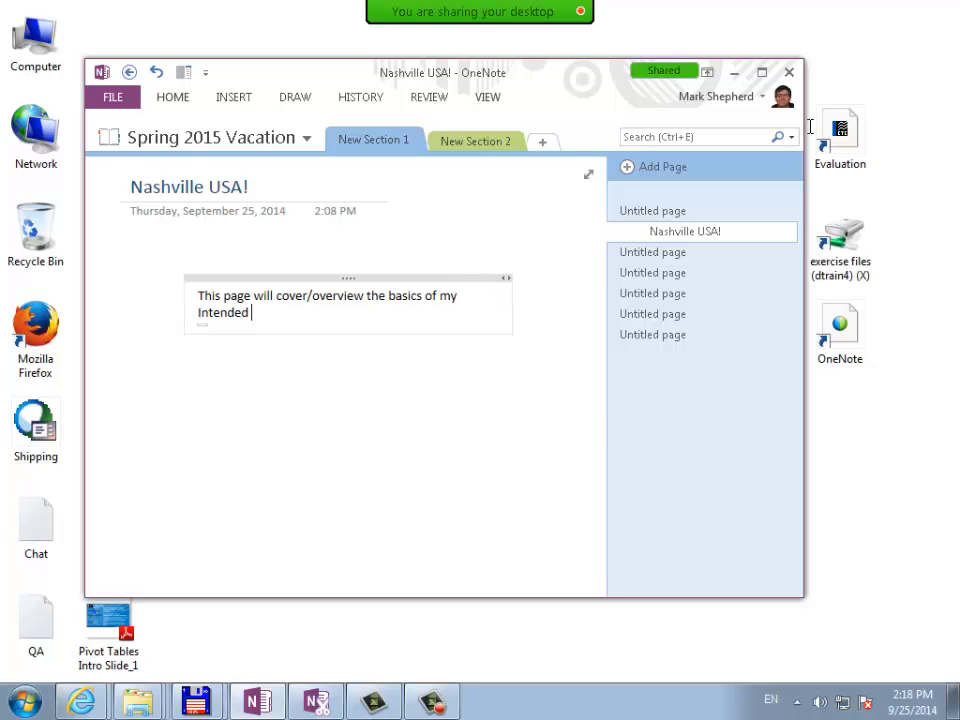
{"action": "type", "text": "trip to Nashvill"}
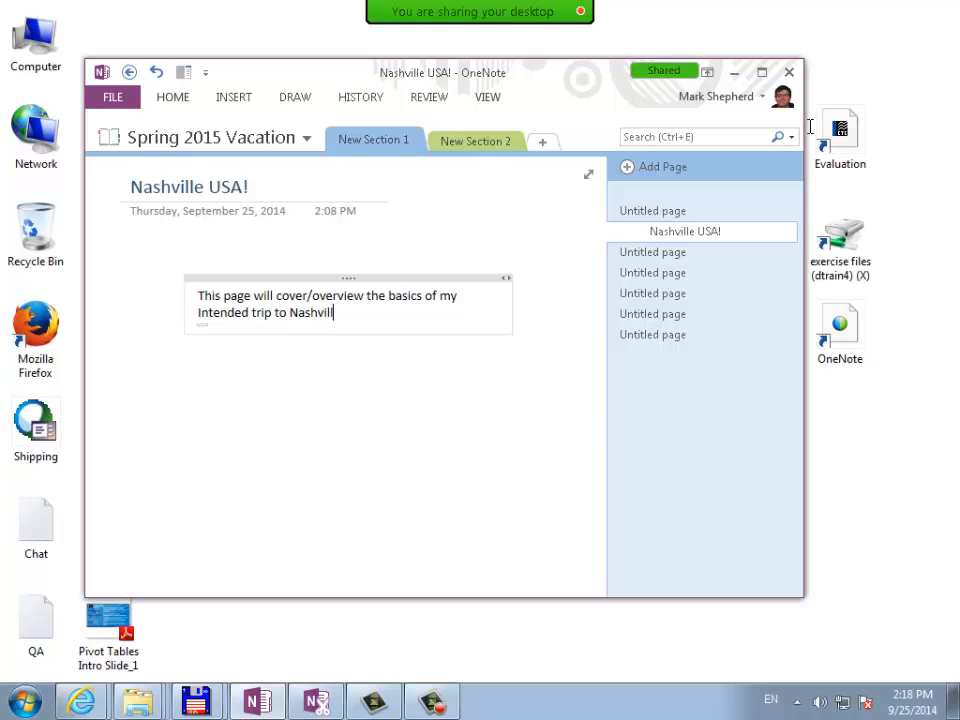
{"action": "type", "text": "e, TN, USA for Spring 2014"}
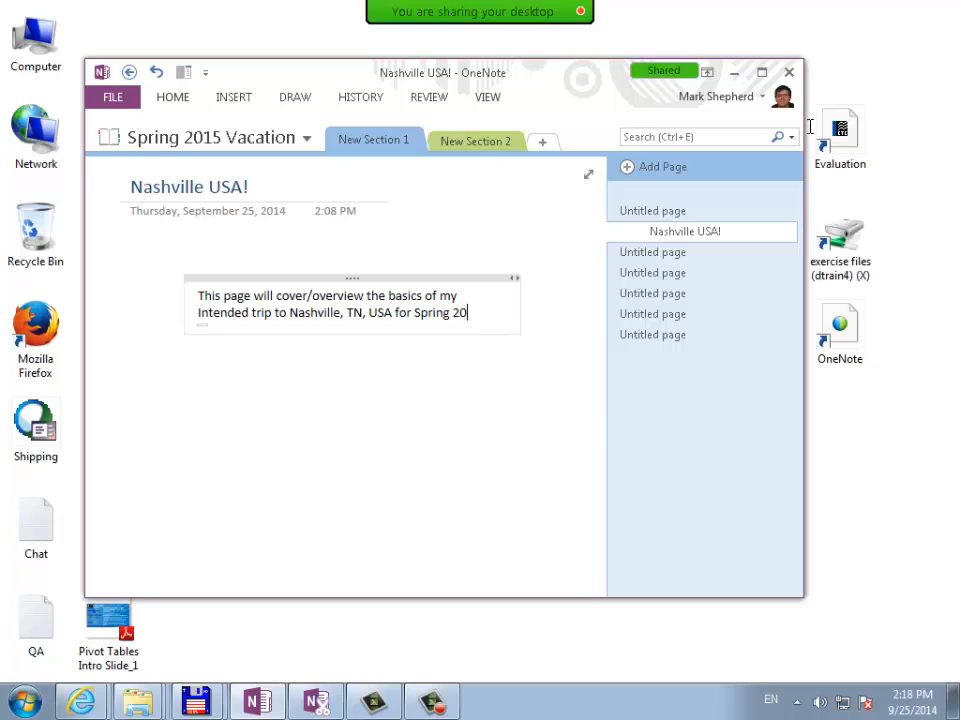
{"action": "key", "text": "BackSpace"}
{"action": "type", "text": "5."}
Leave two blank lines below the introduction and add "DATE: mid-April 2015 (2nd or 3rd week)"
{"action": "key", "text": "Return"}
{"action": "key", "text": "Return"}
{"action": "key", "text": "Return"}
{"action": "type", "text": "DATE"}
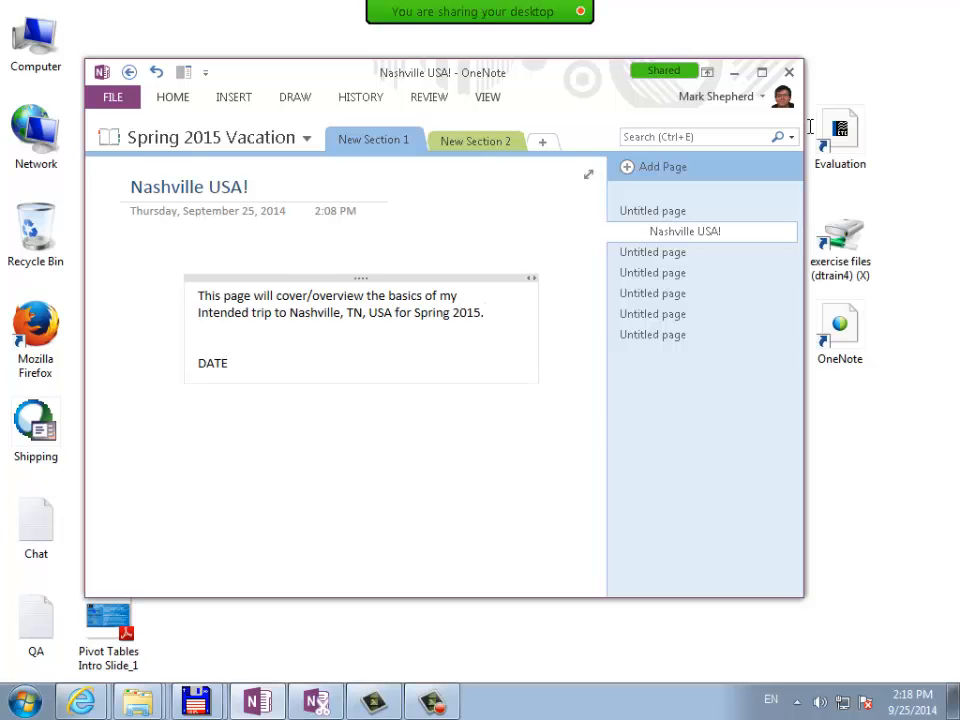
{"action": "type", "text": ": A"}
{"action": "key", "text": "BackSpace"}
{"action": "type", "text": "mid-April 2015"}
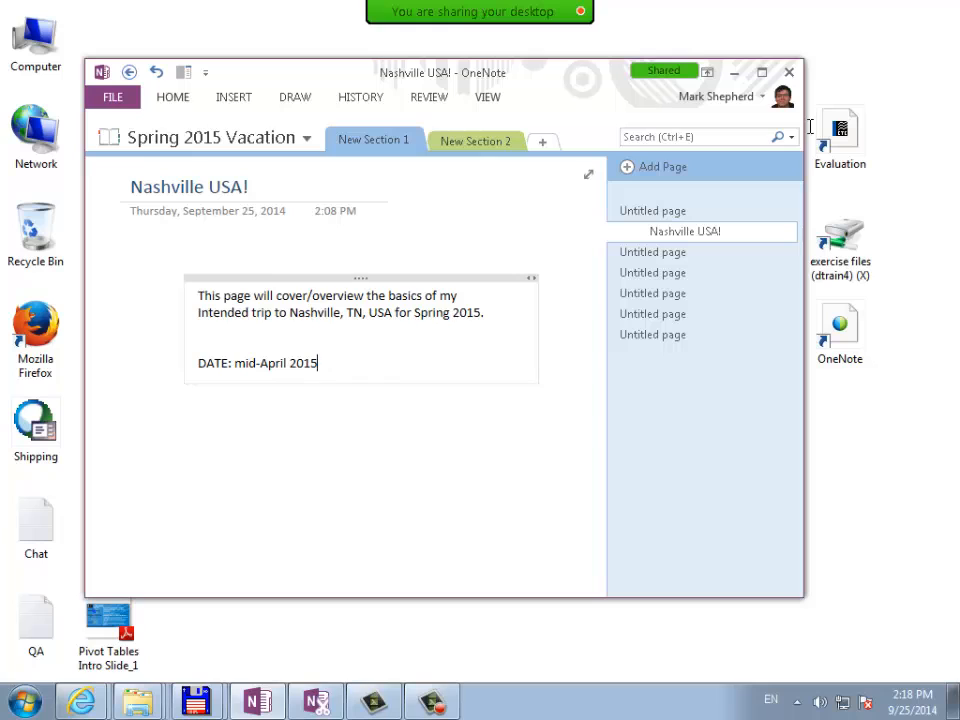
{"action": "type", "text": " (2nd or 3rd week)"}
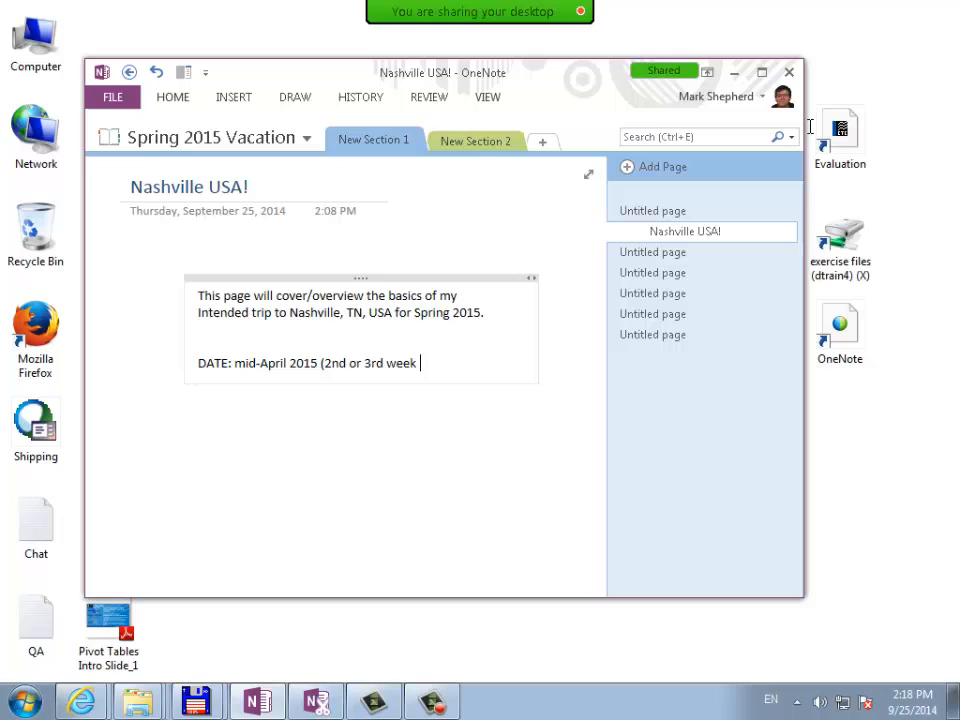
Leave a blank line below the date and add the line "THINGS TO DO: Catch a hockey game"
{"action": "key", "text": "Return"}
{"action": "key", "text": "Return"}
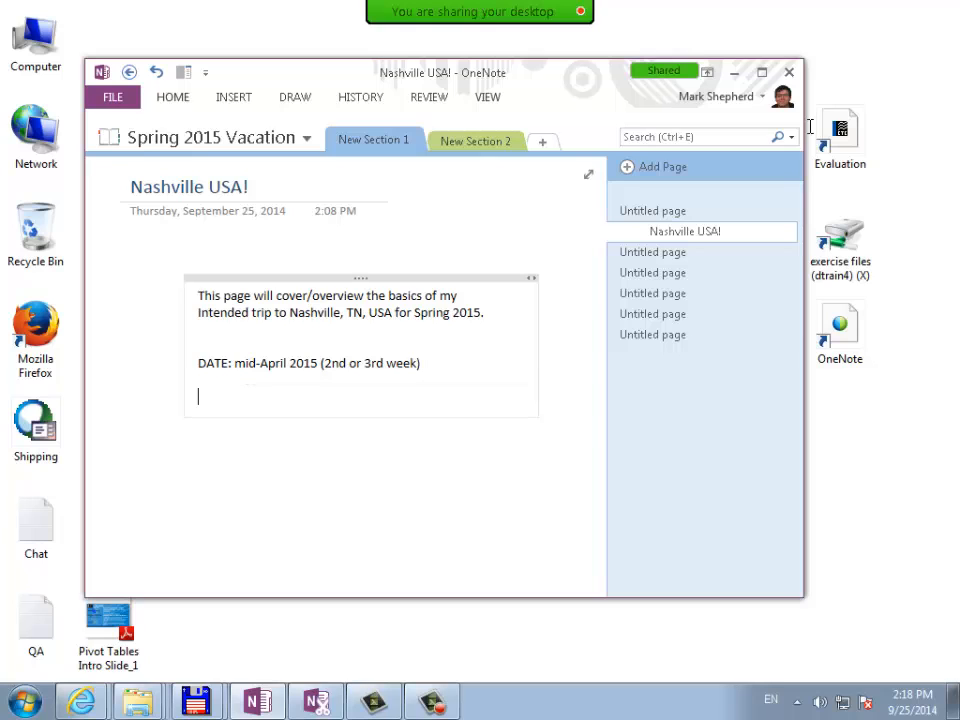
{"action": "type", "text": "THING TO"}
{"action": "key", "text": "BackSpace"}
{"action": "key", "text": "BackSpace"}
{"action": "key", "text": "BackSpace"}
{"action": "type", "text": "S TO DO;"}
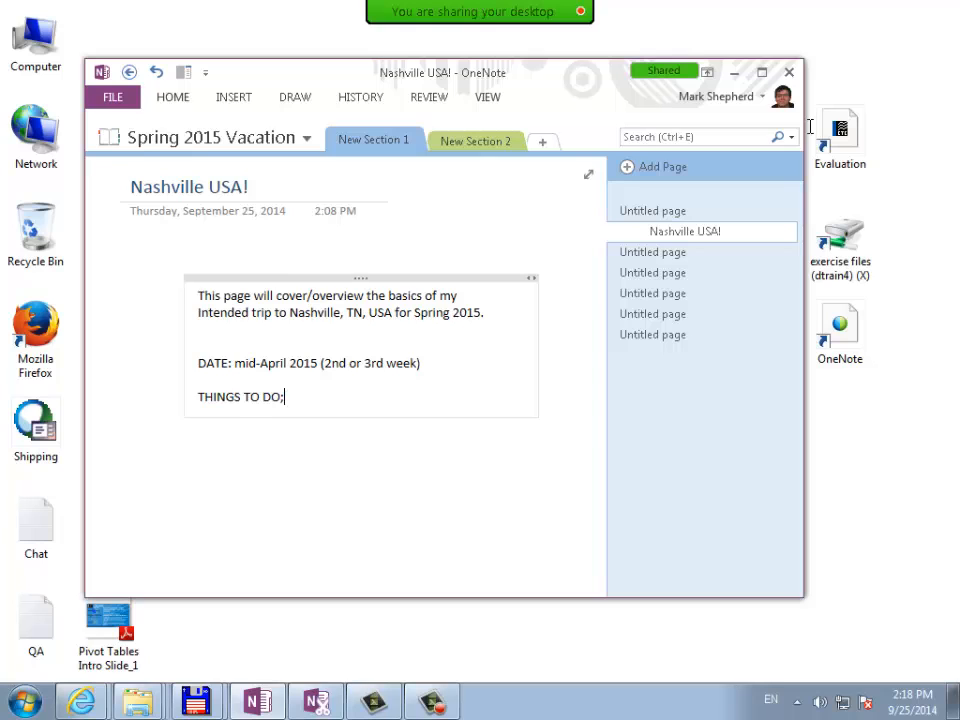
{"action": "key", "text": "BackSpace"}
{"action": "type", "text": ": Catch a hockey game"}
Add the lines "Visit Grand ol Opry", "See some music performances." and "Visit friends in the Barbershop community." to the things to do
{"action": "key", "text": "Return"}
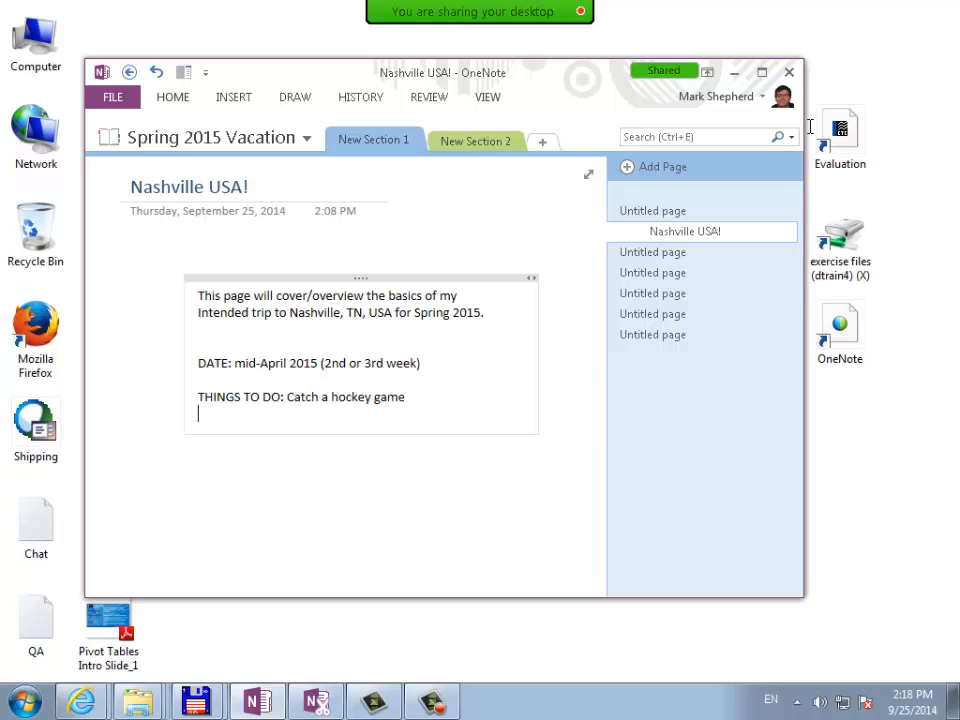
{"action": "type", "text": "Visit Grand ol Opry"}
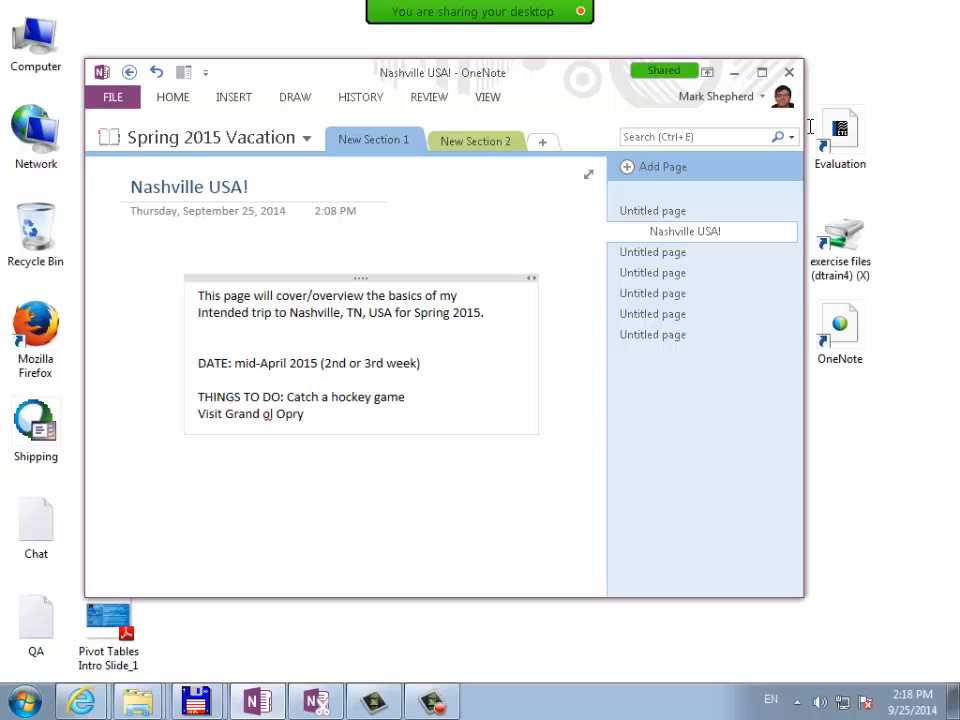
{"action": "key", "text": "Return"}
{"action": "type", "text": "See some m"}
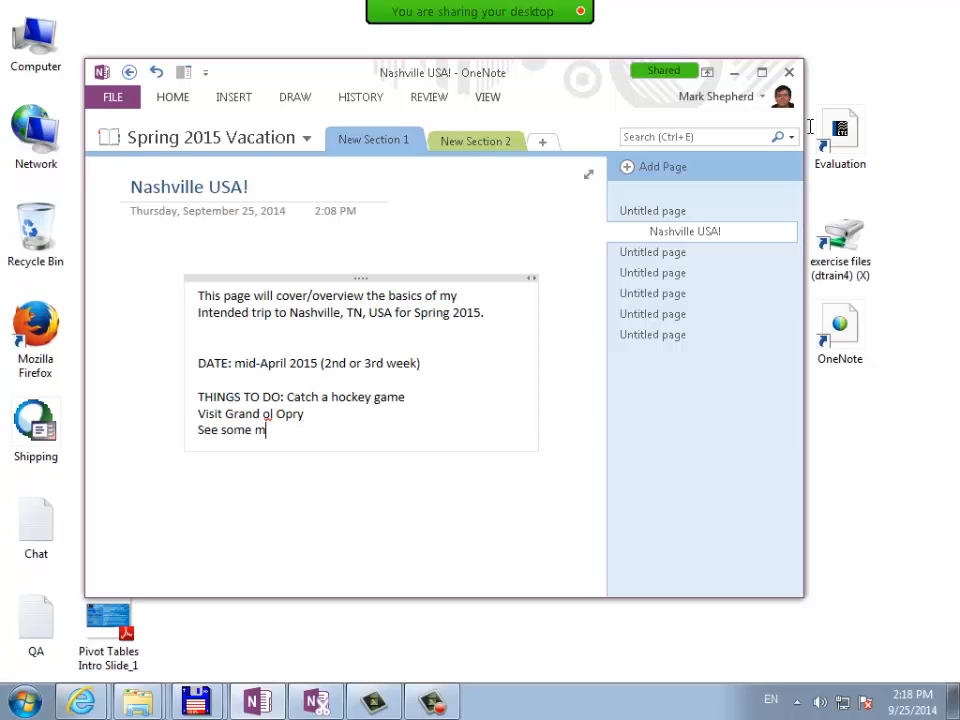
{"action": "type", "text": "usic performances."}
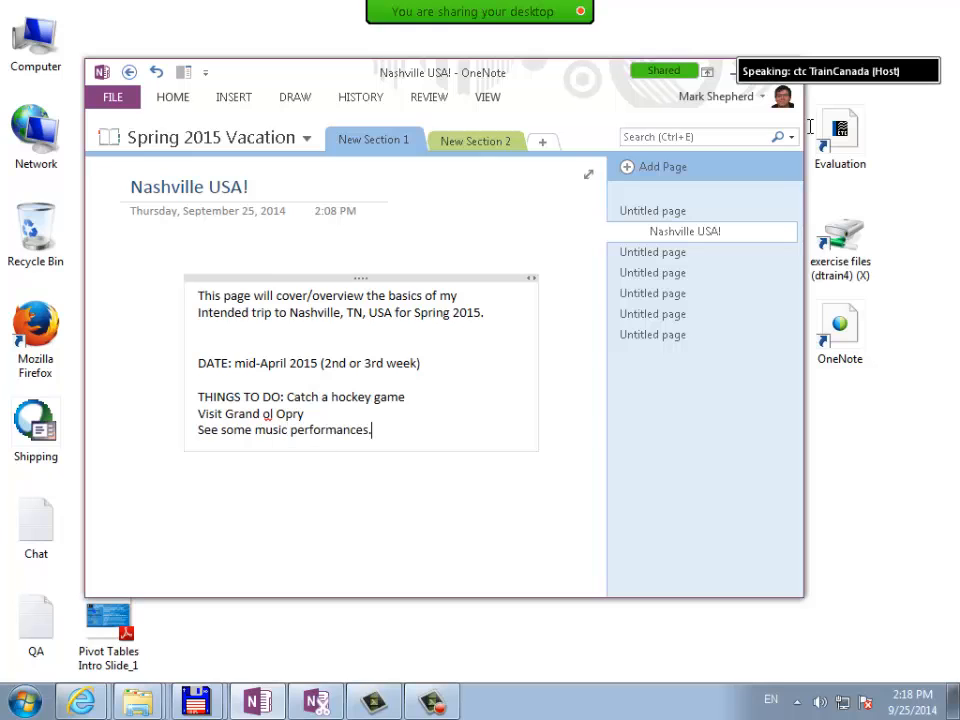
{"action": "key", "text": "Return"}
{"action": "type", "text": "Visit"}
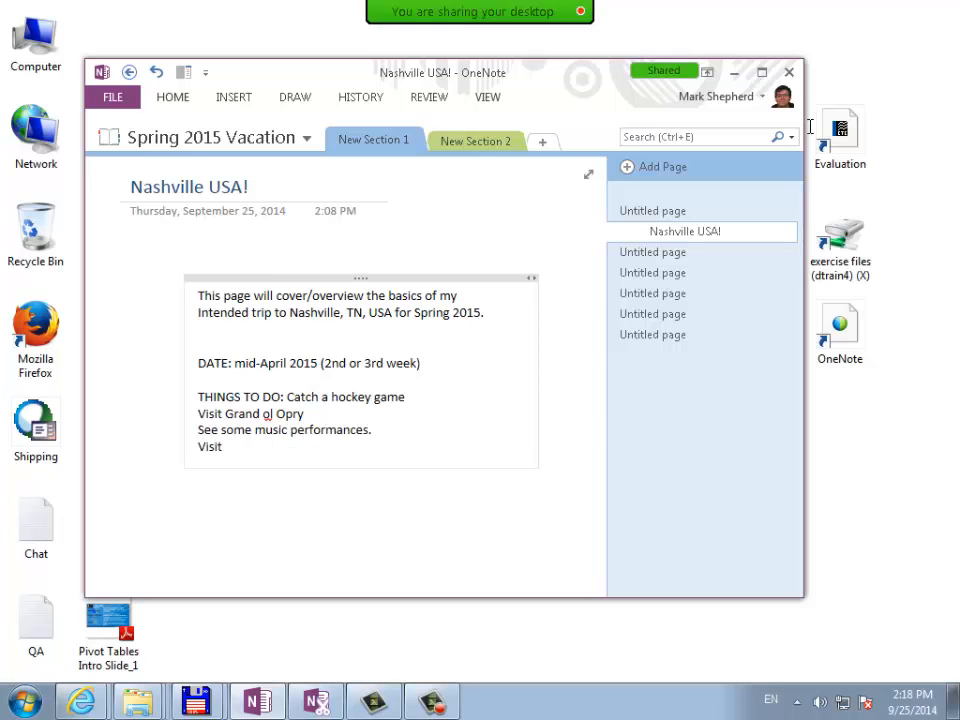
{"action": "type", "text": " friends in the Bar"}
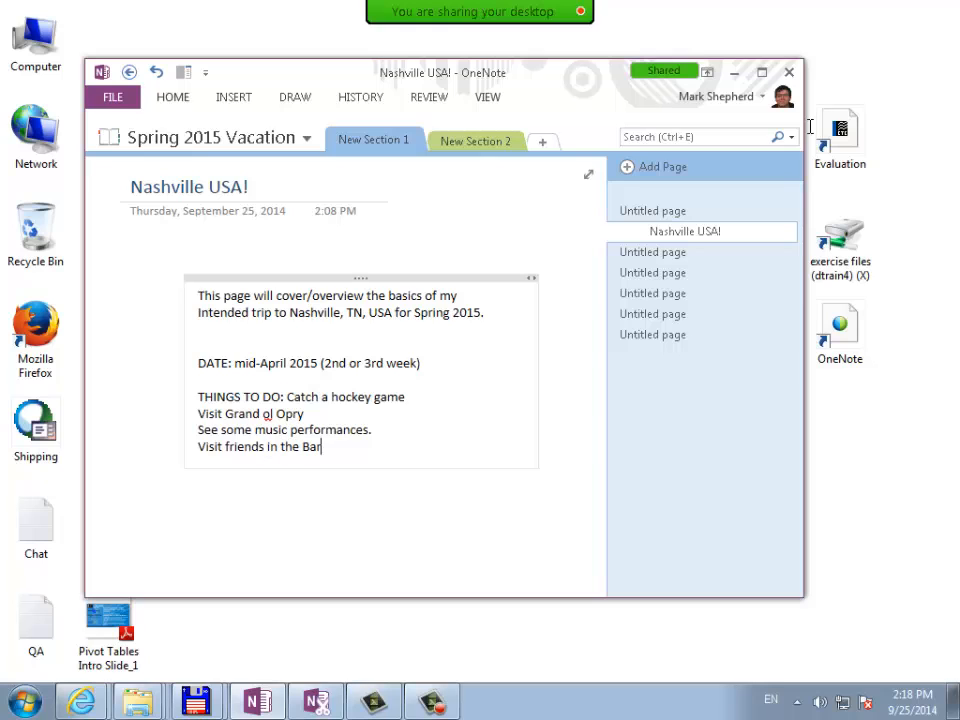
{"action": "type", "text": "bershop community."}
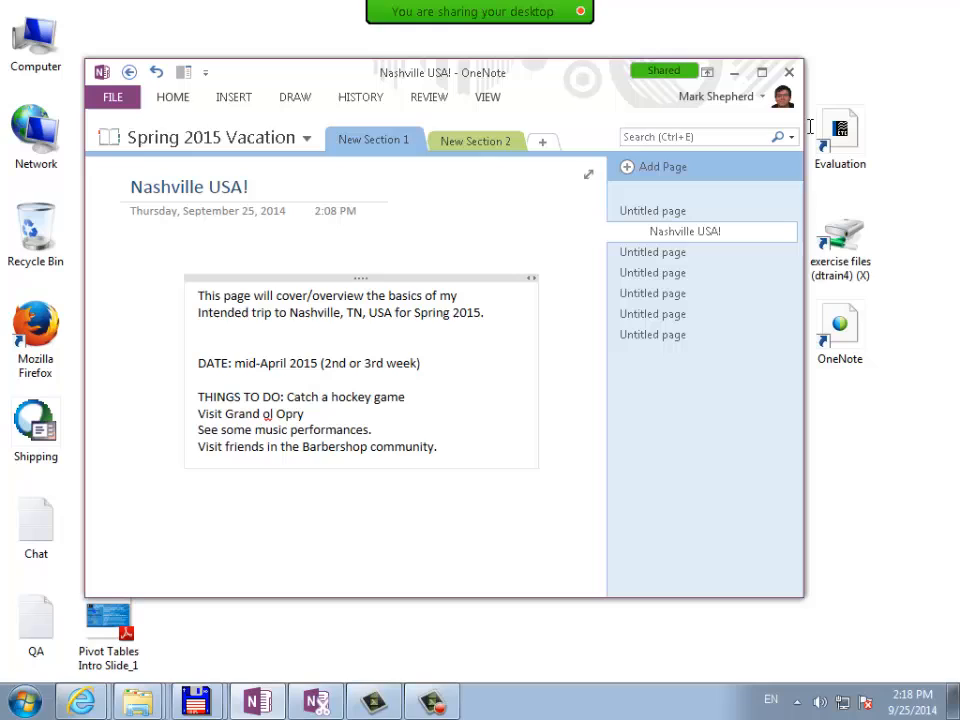
{"action": "key", "text": "Return"}
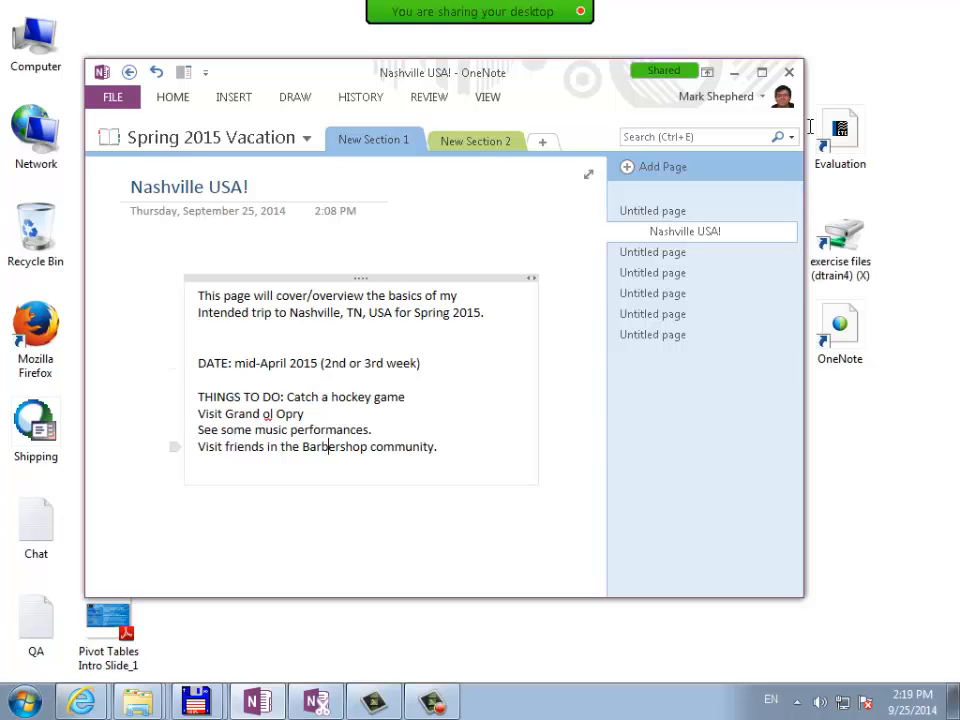
End the "THINGS TO DO: Catch a hockey game" line with a period
{"action": "key", "text": "End"}
{"action": "key", "text": "Up"}
{"action": "key", "text": "Up"}
{"action": "key", "text": "Up"}
{"action": "key", "text": "Down"}
{"action": "key", "text": "Up"}
{"action": "key", "text": "Down"}
{"action": "key", "text": "Down"}
{"action": "type", "text": "."}
Insert the lines "Eat food! Lots of great restaurants there!" and "Mike Fisher!" between the hockey game and Grand ol Opry lines
{"action": "key", "text": "Return"}
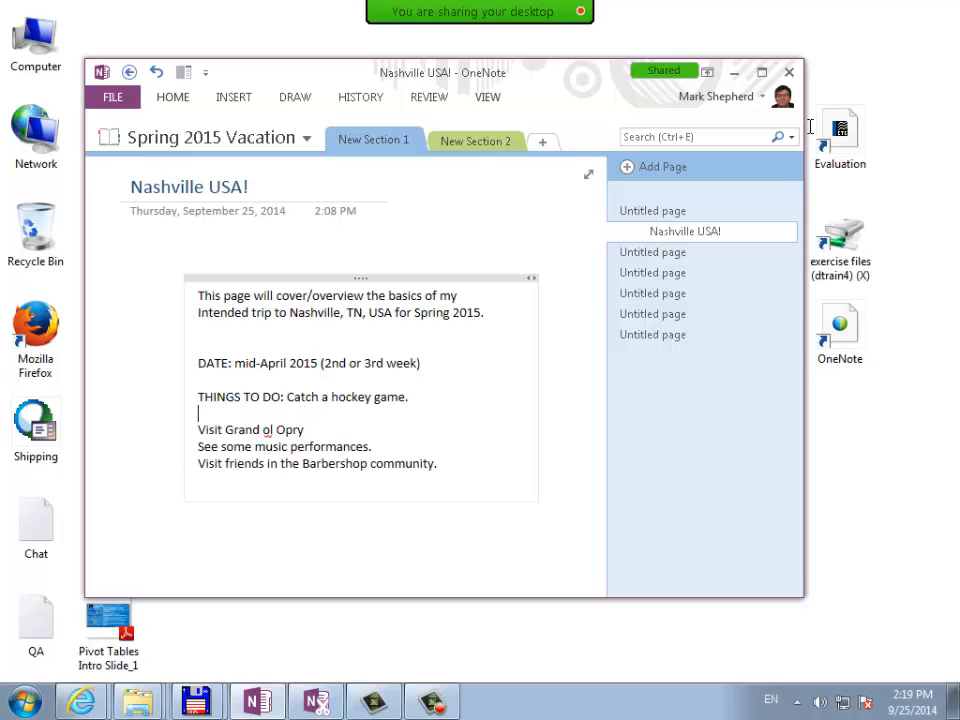
{"action": "type", "text": "Eat food! Vi"}
{"action": "key", "text": "BackSpace"}
{"action": "key", "text": "BackSpace"}
{"action": "type", "text": "Lost"}
{"action": "key", "text": "BackSpace"}
{"action": "type", "text": "ts of great rest"}
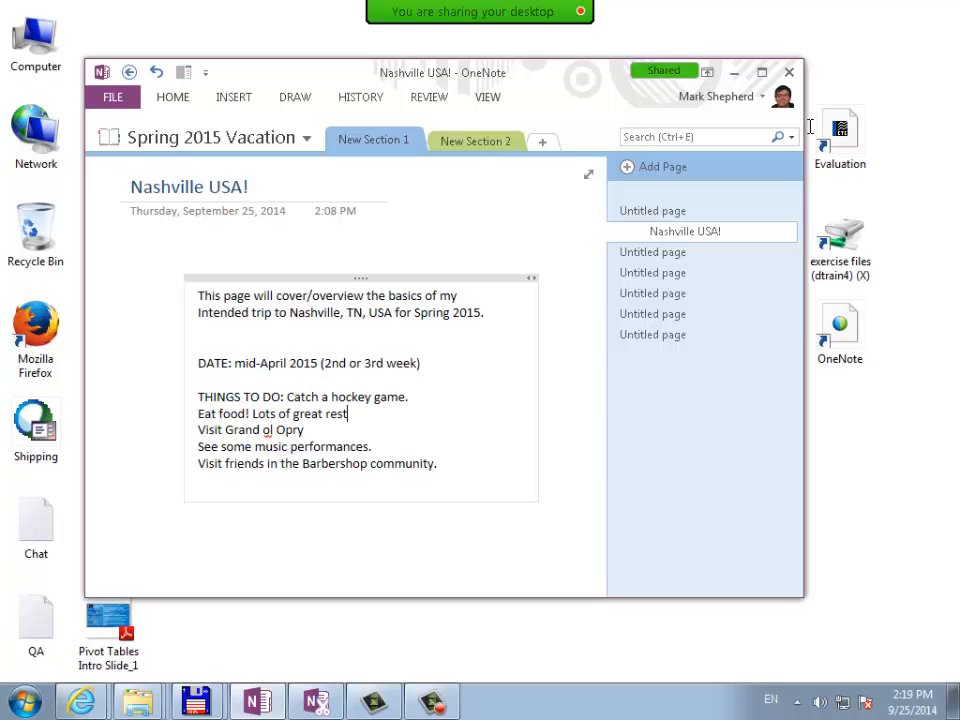
{"action": "type", "text": "aurants there!"}
{"action": "key", "text": "Return"}
{"action": "type", "text": "Mike Fishe"}
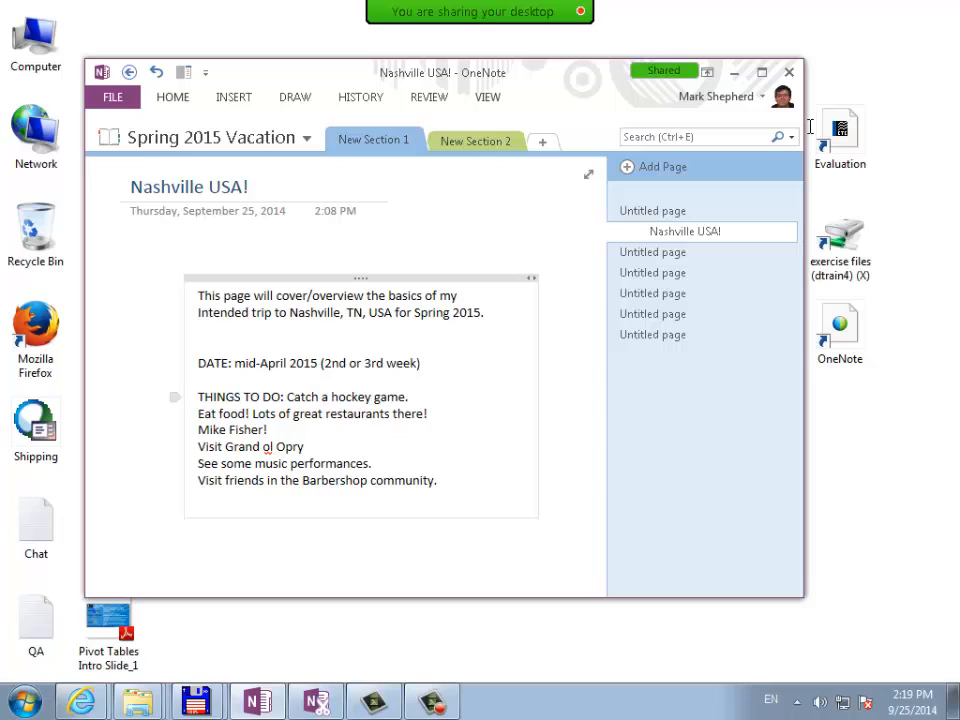
{"action": "left_click", "coordinate": [428, 413]}
{"action": "left_click", "coordinate": [438, 480]}
{"action": "left_click", "coordinate": [270, 430]}
{"action": "left_click", "coordinate": [428, 413]}
{"action": "key", "text": "Down"}
{"action": "key", "text": "End"}
{"action": "key", "text": "Down"}
{"action": "key", "text": "End"}
Rename the New Section 1 section as "Trip Overview"
{"action": "double_click", "coordinate": [373, 140]}
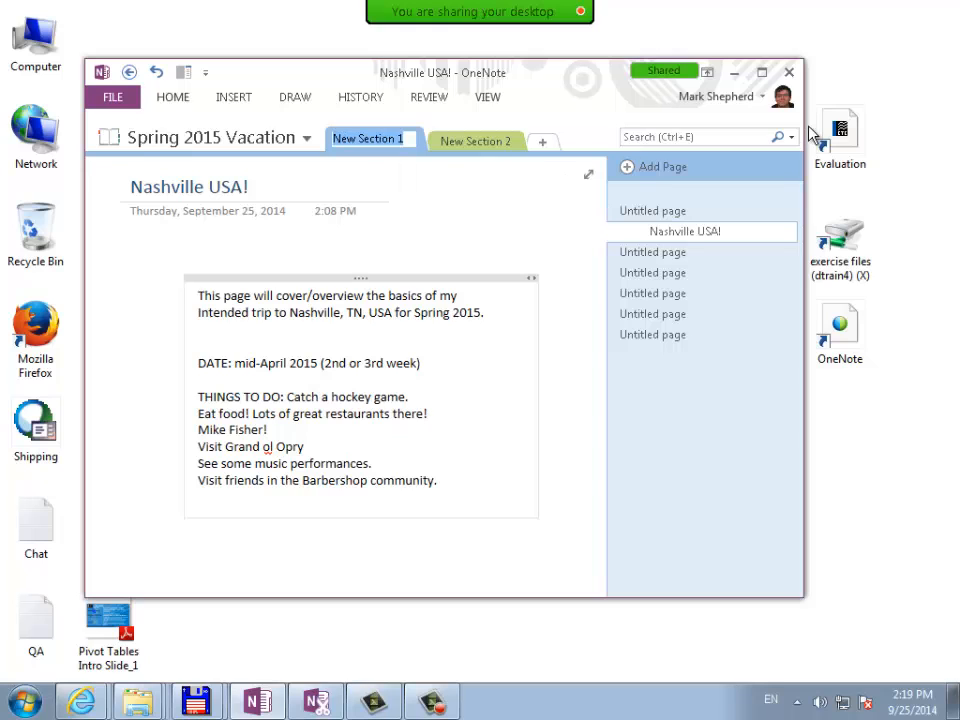
{"action": "type", "text": "Trip Overvie"}
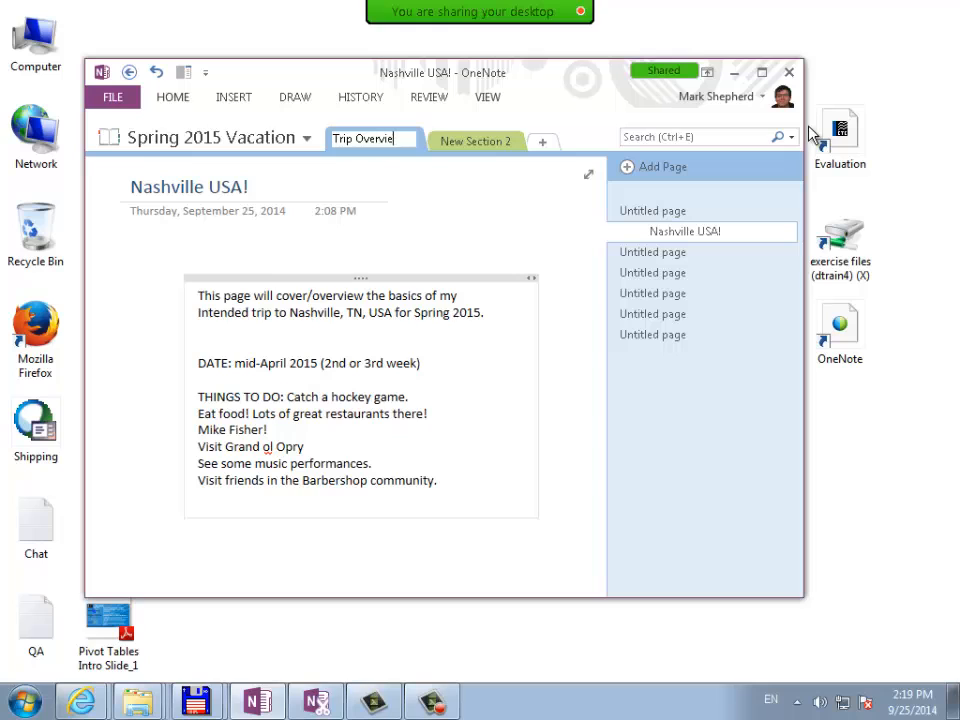
{"action": "type", "text": "w"}
{"action": "key", "text": "Return"}
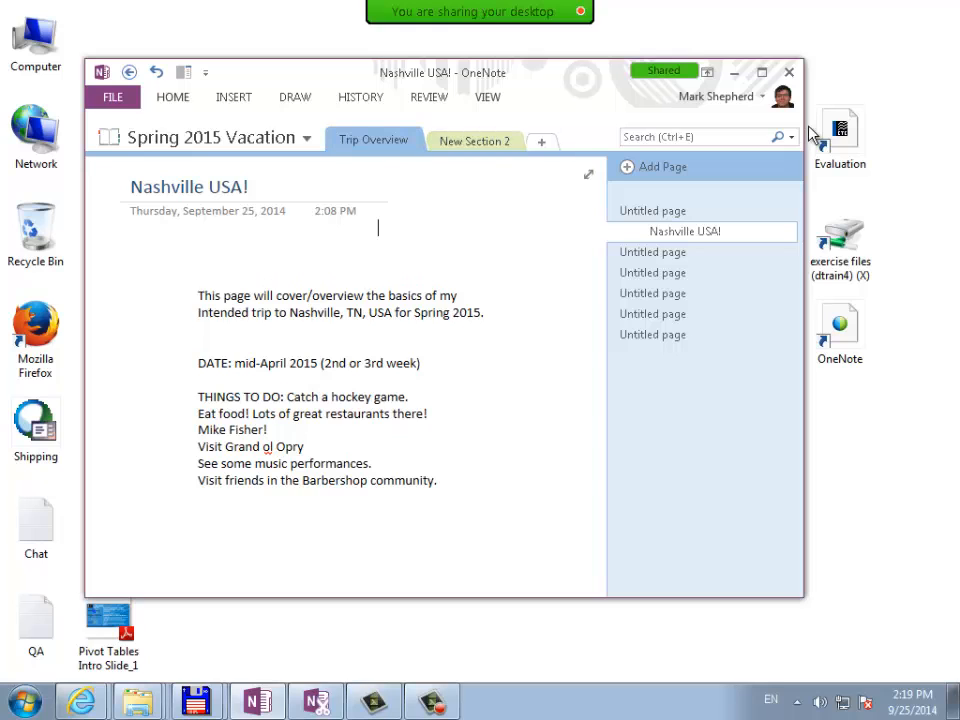
Try to rename the New Section 2 section as "TRAVEL: Hotel" and name it "HOTEL" instead
{"action": "double_click", "coordinate": [475, 141]}
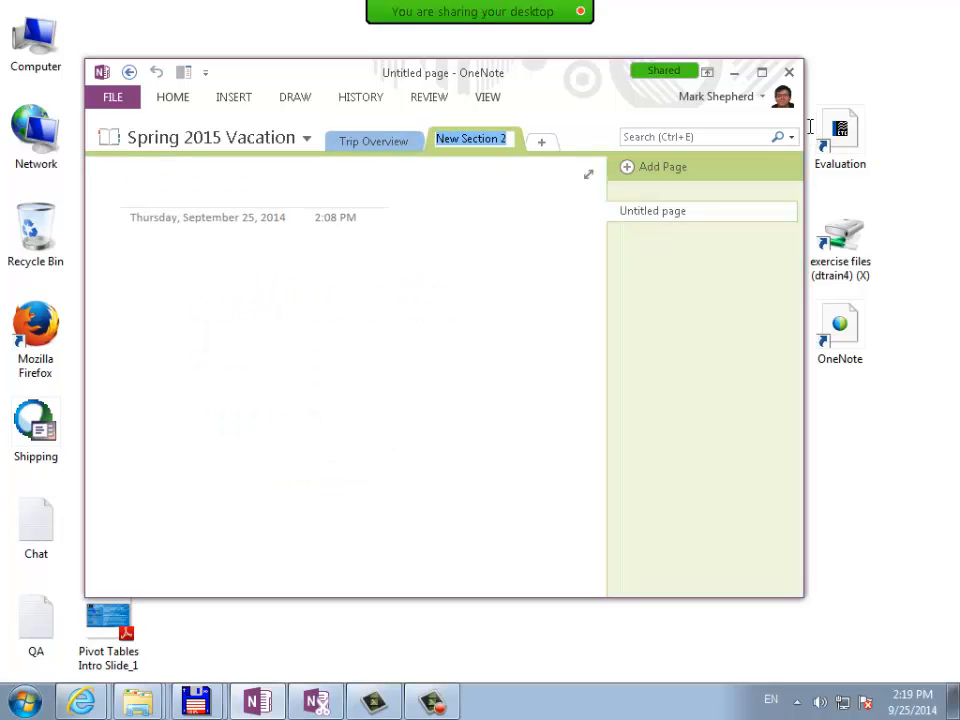
{"action": "type", "text": "TRAVEL"}
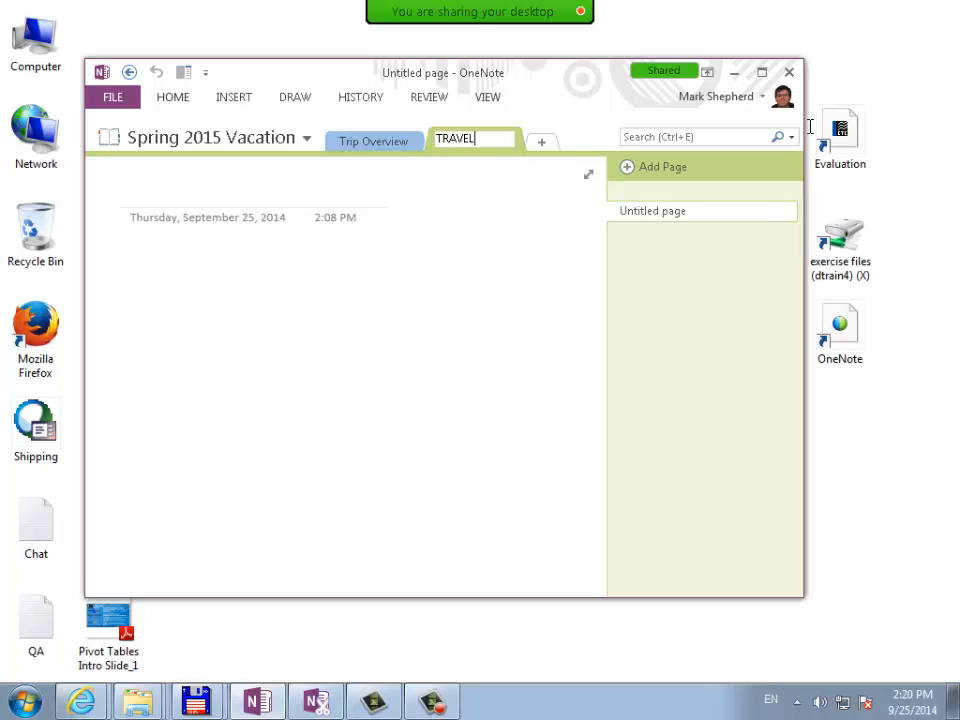
{"action": "type", "text": ": Hotel"}
{"action": "key", "text": "Return"}
{"action": "key", "text": "Return"}
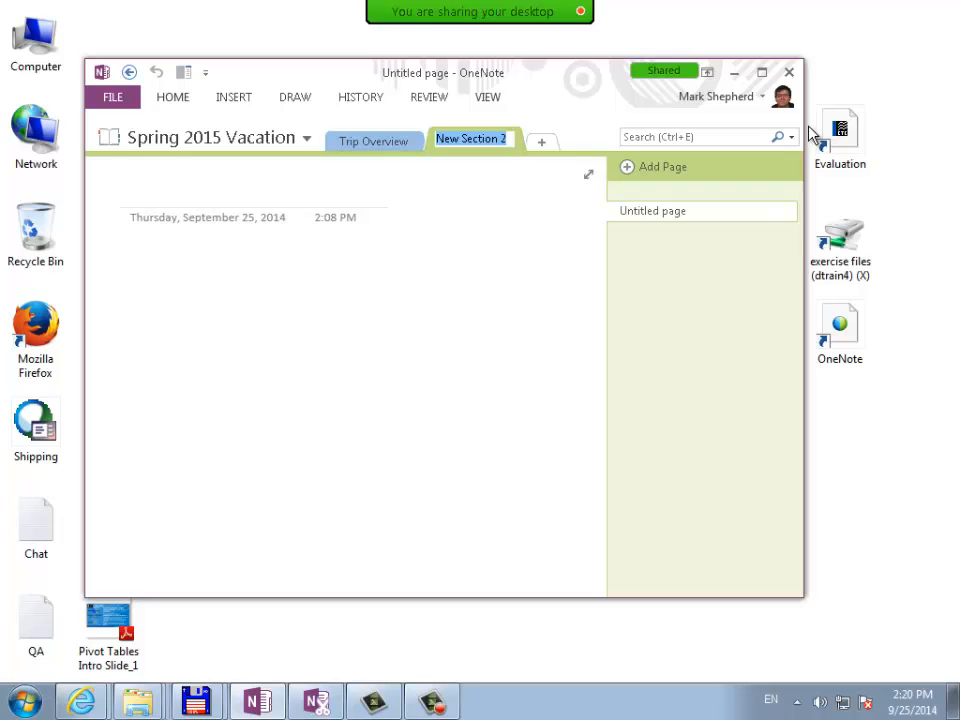
{"action": "type", "text": "HOTEL"}
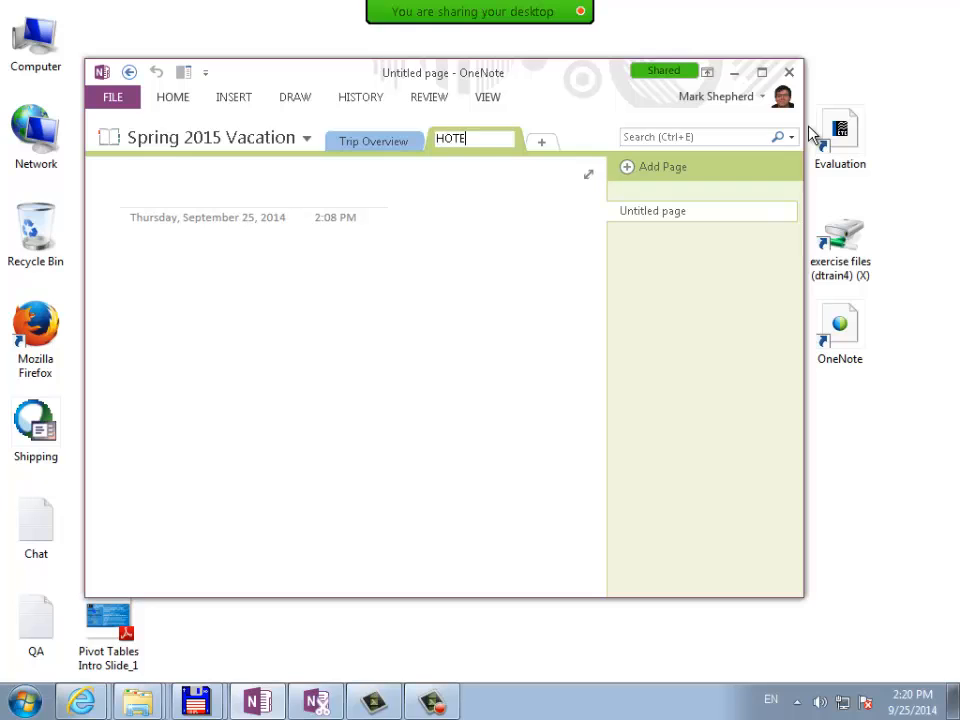
{"action": "key", "text": "Return"}
Add a new section named "CAR RENTAL" to the Spring 2015 Vacation notebook
{"action": "key", "text": "ctrl+t"}
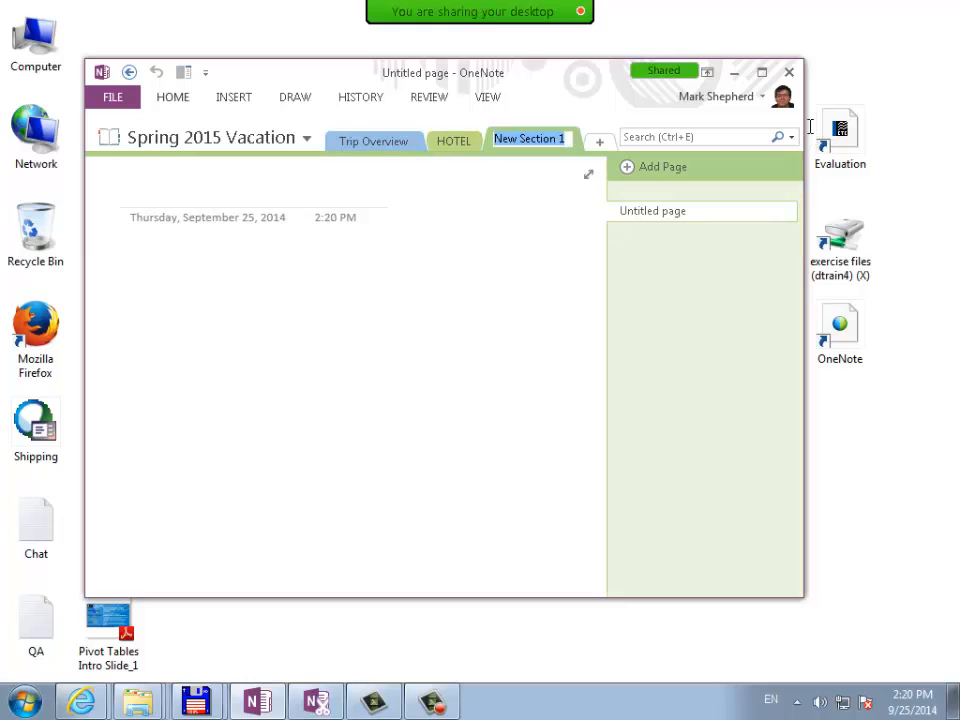
{"action": "type", "text": "CARN"}
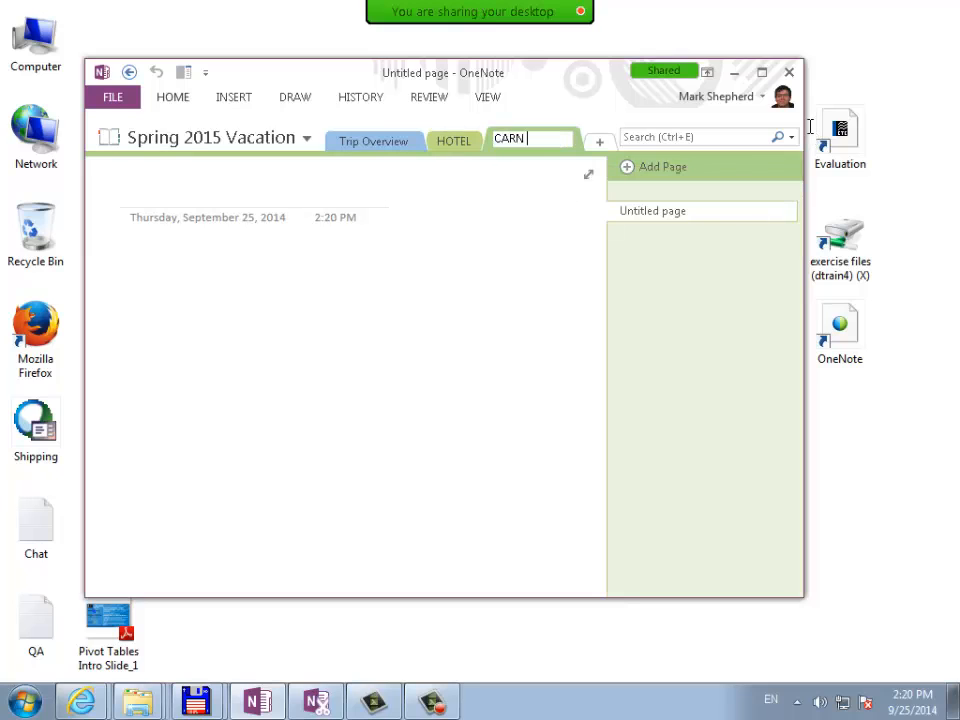
{"action": "type", "text": " RENTAL"}
{"action": "key", "text": "Return"}
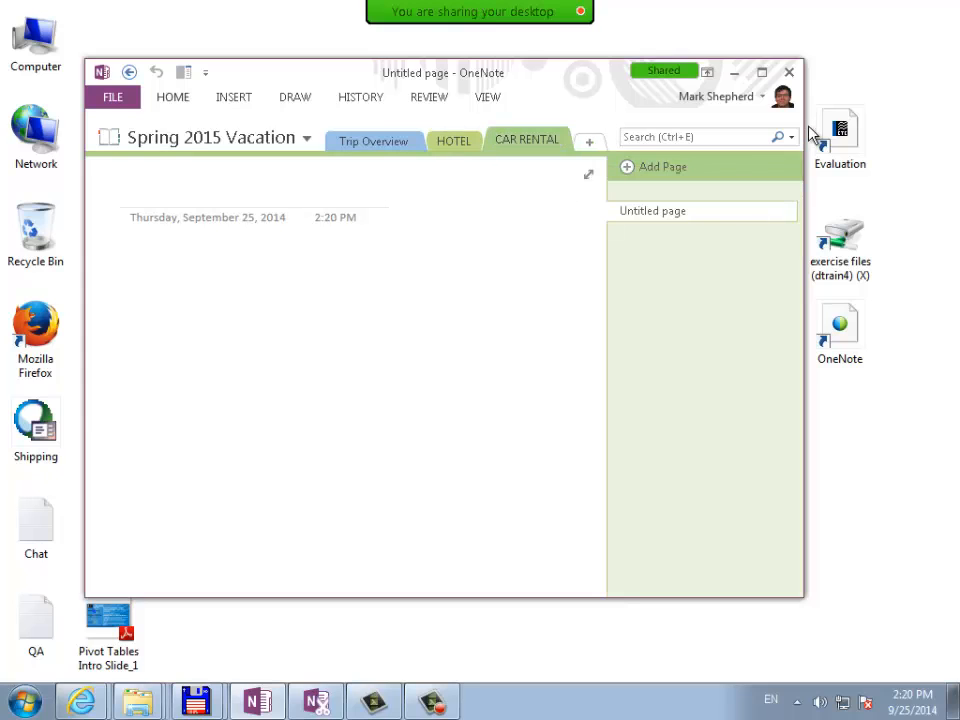
Add another new section named "FLIGHT" to the notebook
{"action": "key", "text": "ctrl+t"}
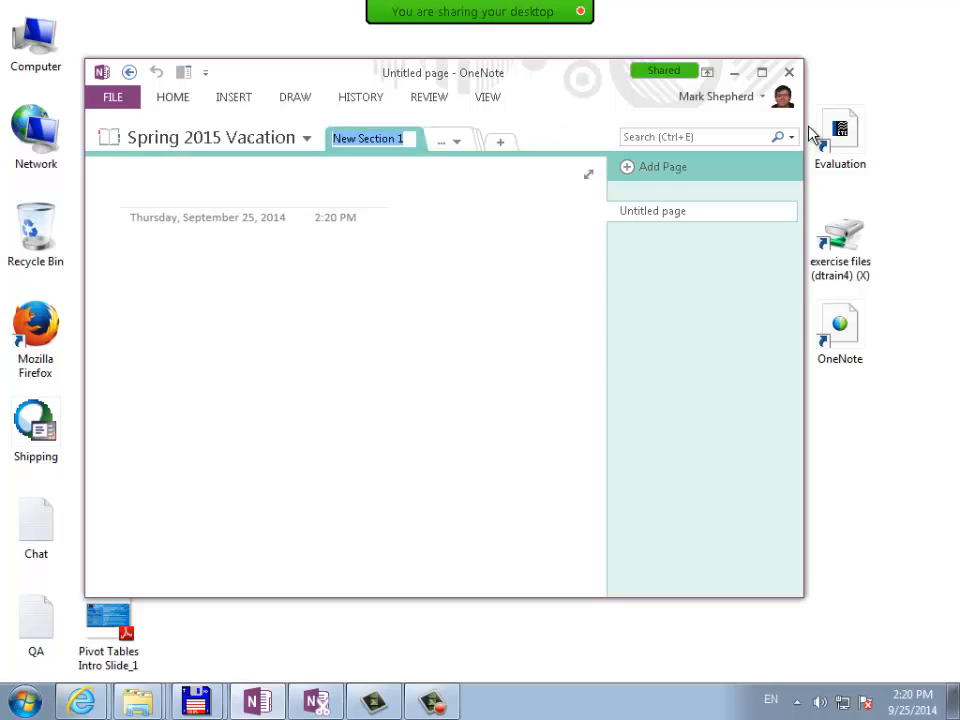
{"action": "type", "text": "FLIGHT"}
{"action": "key", "text": "Return"}
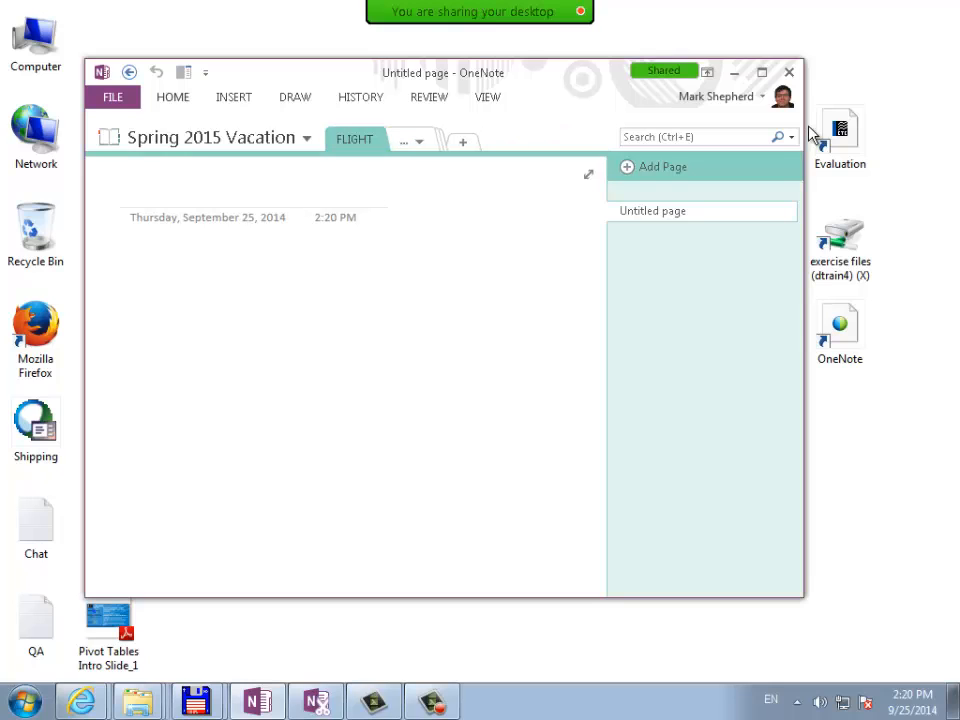
Check the list of all sections, close it, and widen the notebook window so every section tab fits
{"action": "key", "text": "ctrl+shift+g"}
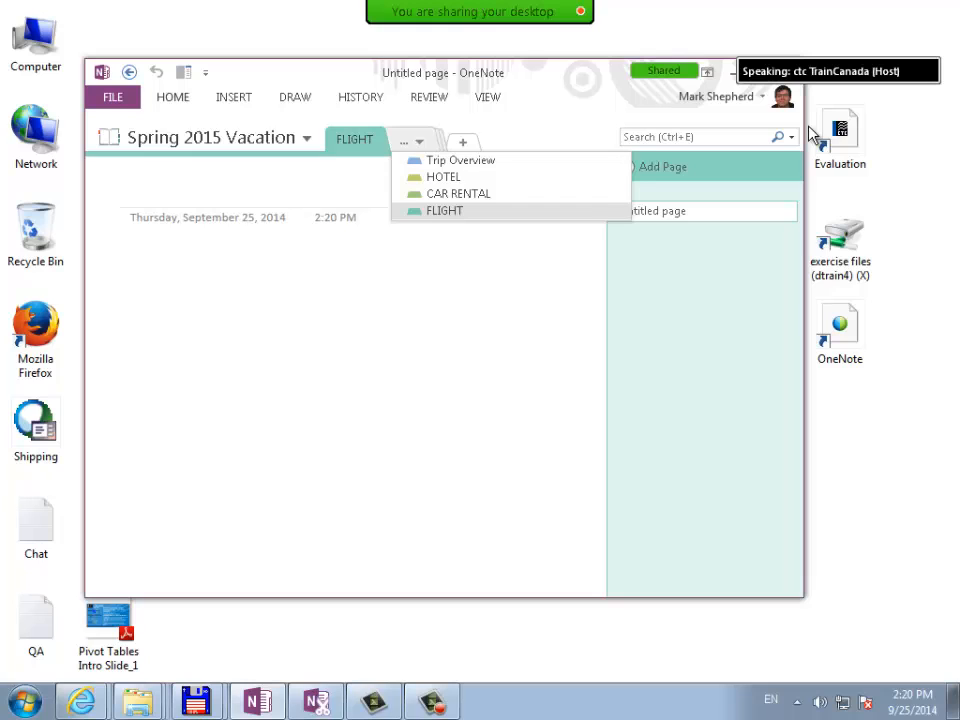
{"action": "key", "text": "Return"}
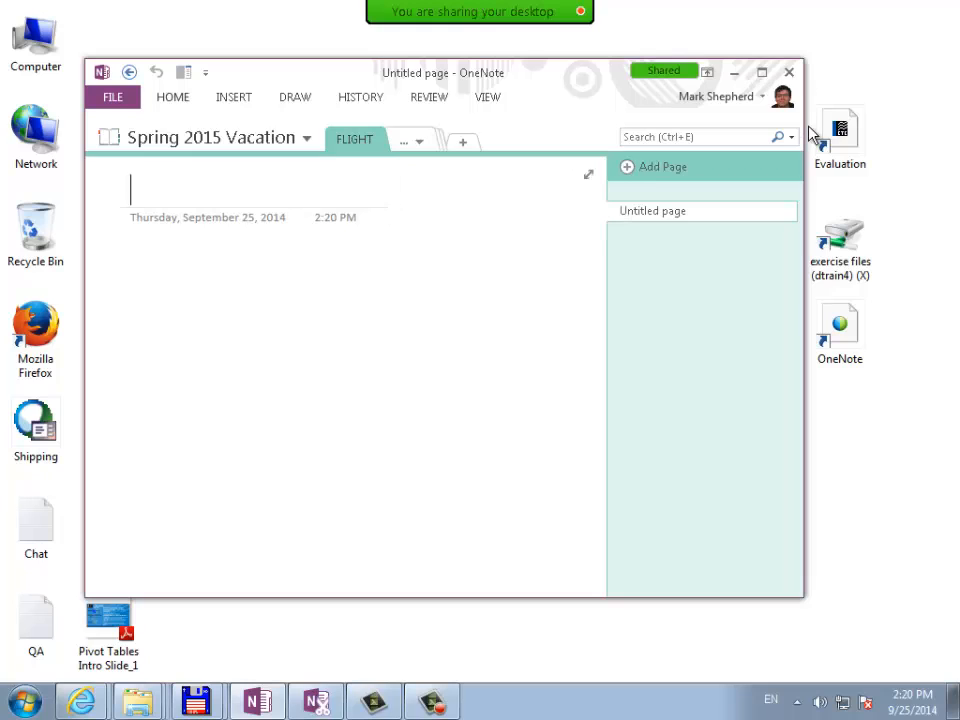
{"action": "left_click_drag", "start_coordinate": [806, 127], "coordinate": [883, 128]}
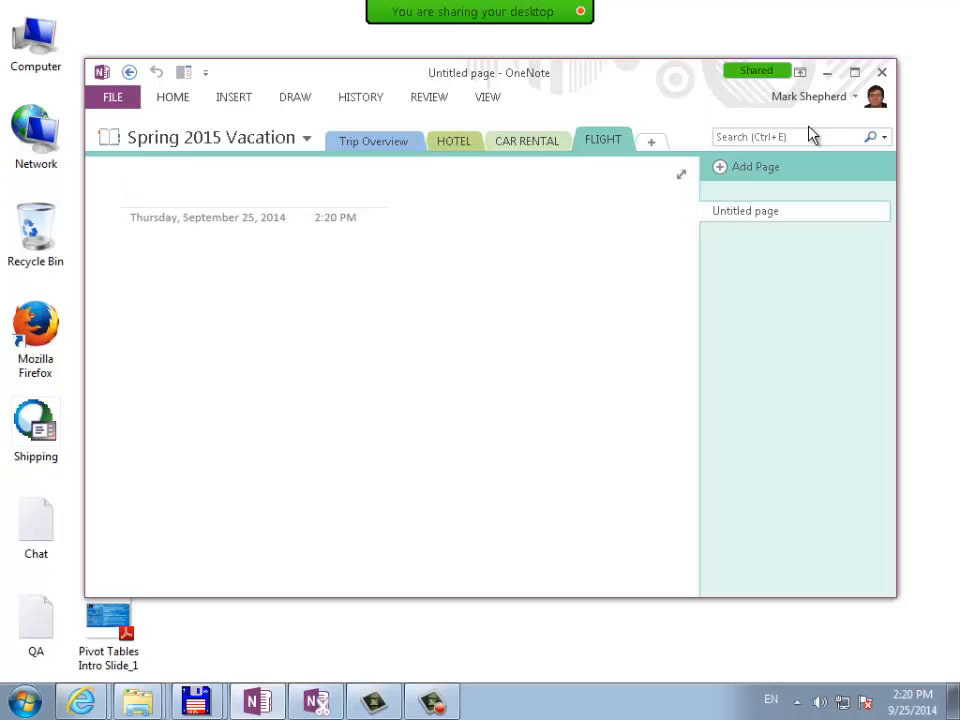
Rename the Trip Overview section as "OVERVIEW"
{"action": "double_click", "coordinate": [373, 141]}
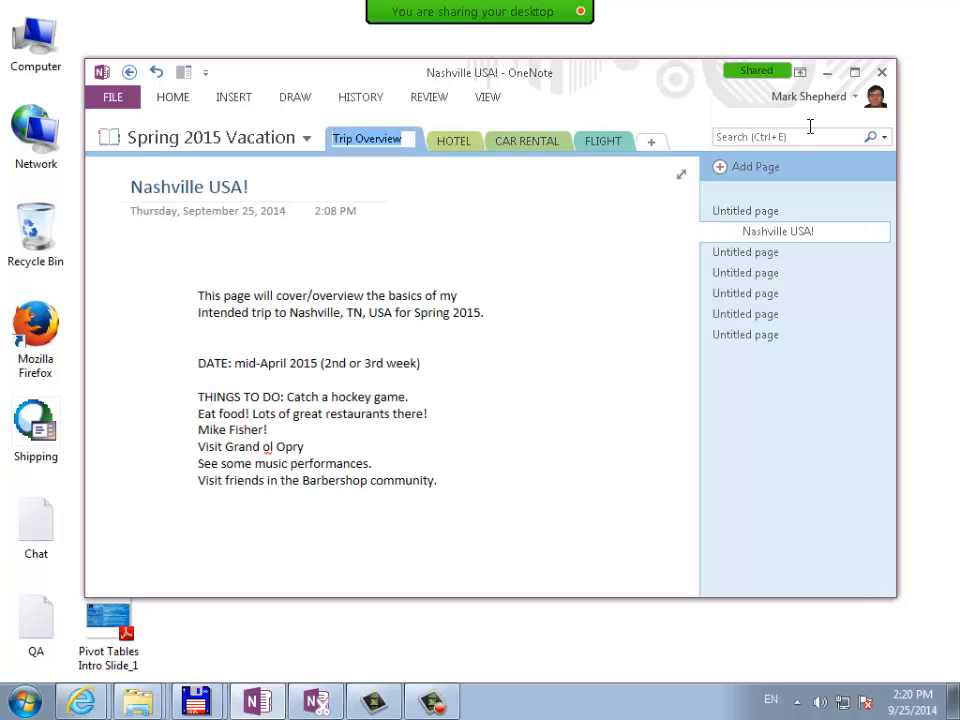
{"action": "type", "text": "over"}
{"action": "key", "text": "BackSpace"}
{"action": "key", "text": "BackSpace"}
{"action": "key", "text": "BackSpace"}
{"action": "key", "text": "BackSpace"}
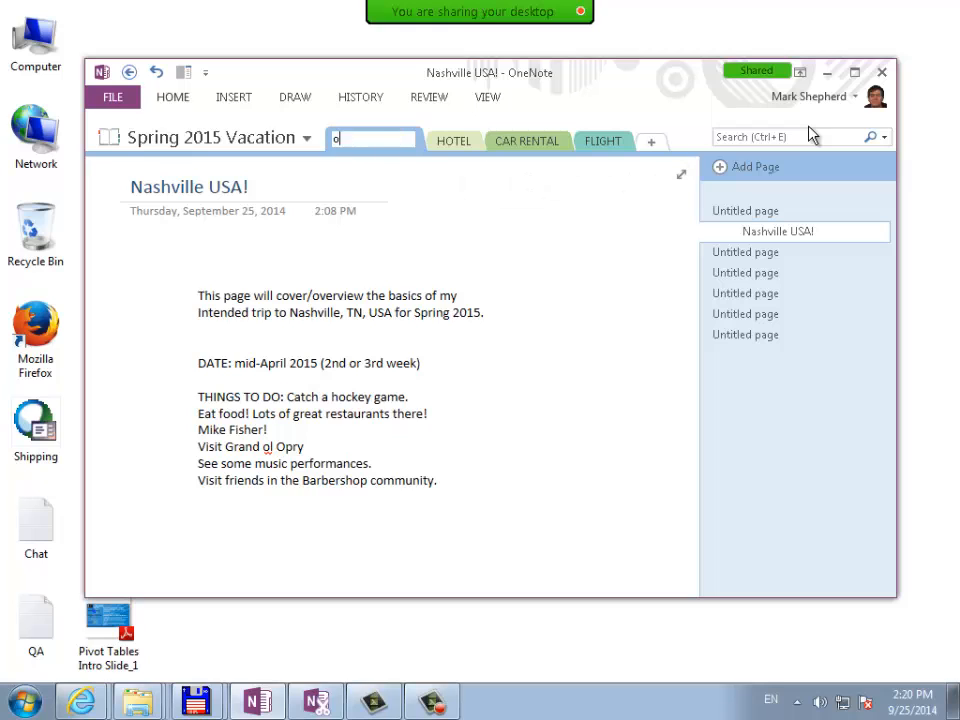
{"action": "type", "text": "OVERVIEW"}
{"action": "key", "text": "Return"}
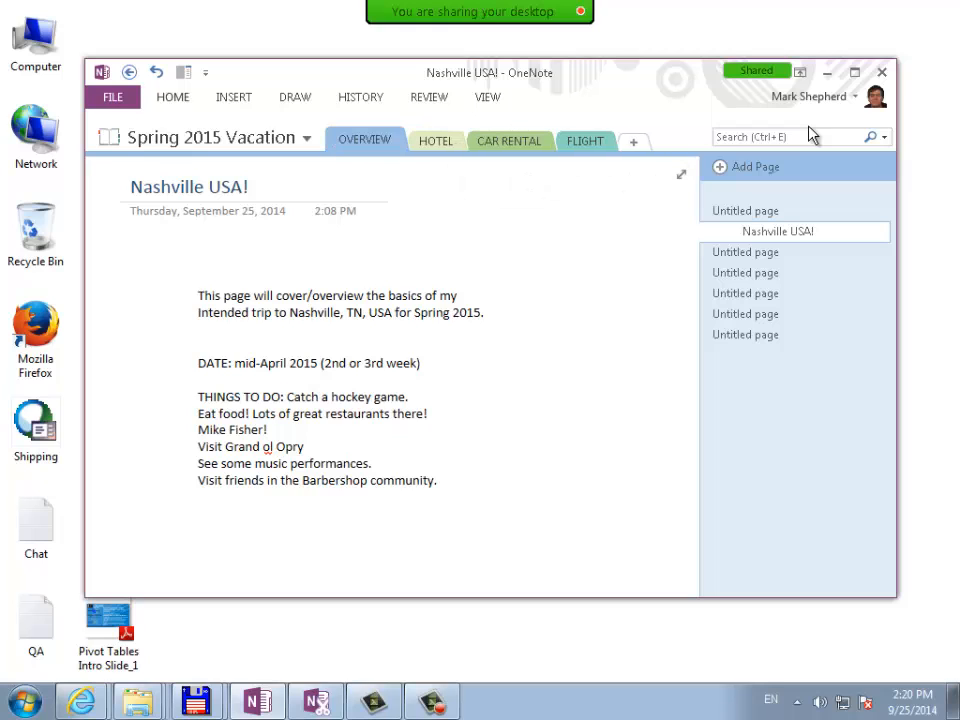
Move the FLIGHT section between the OVERVIEW and HOTEL sections
{"action": "left_click", "coordinate": [537, 183]}
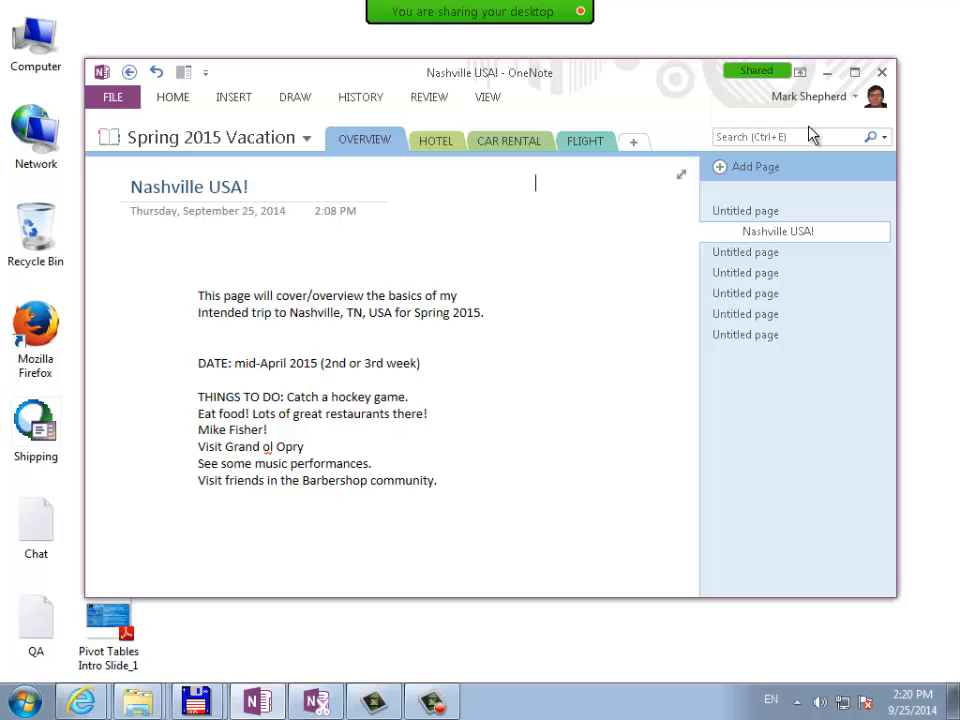
{"action": "left_click", "coordinate": [585, 141]}
{"action": "left_click_drag", "start_coordinate": [585, 140], "coordinate": [410, 140]}
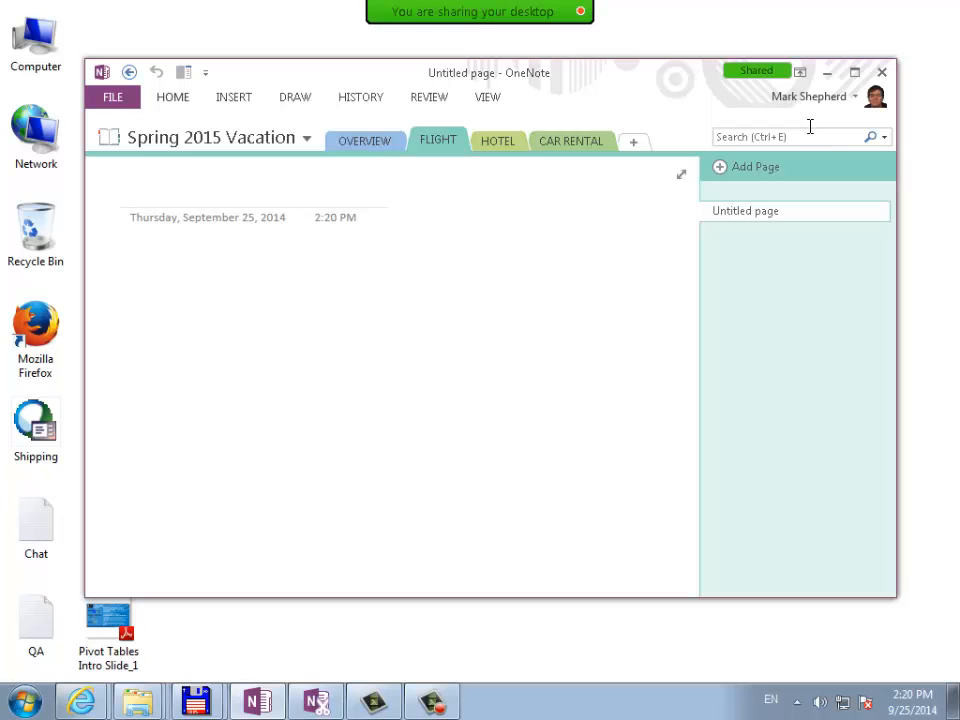
Title the untitled page in the FLIGHT section "Airline/Flight Details"
{"action": "type", "text": "al"}
{"action": "key", "text": "BackSpace"}
{"action": "key", "text": "BackSpace"}
{"action": "type", "text": "Aire"}
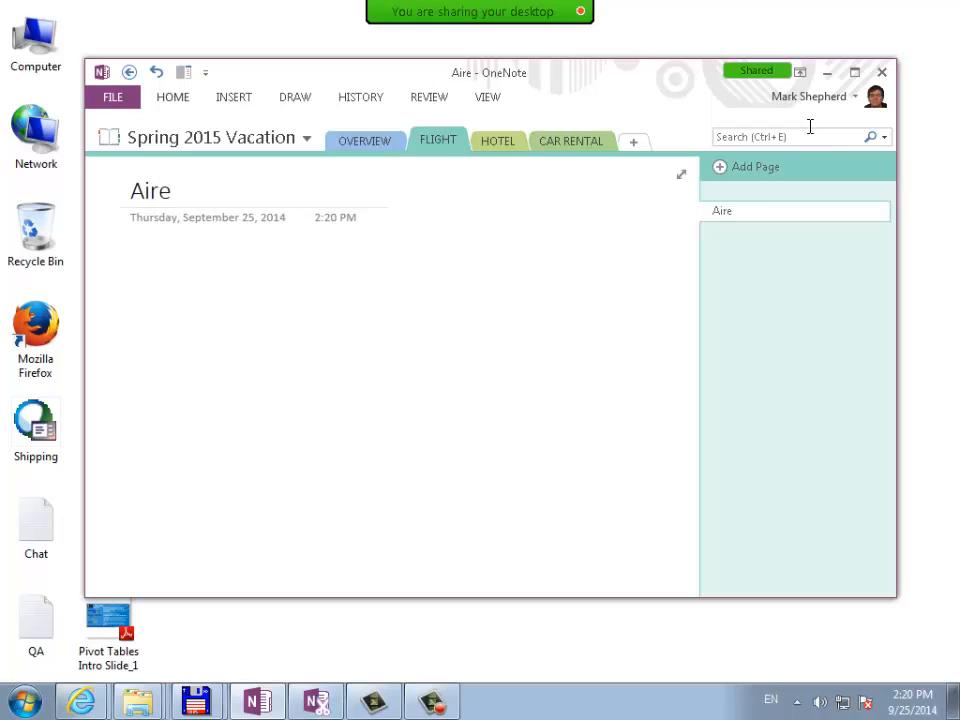
{"action": "key", "text": "BackSpace"}
{"action": "type", "text": "line/"}
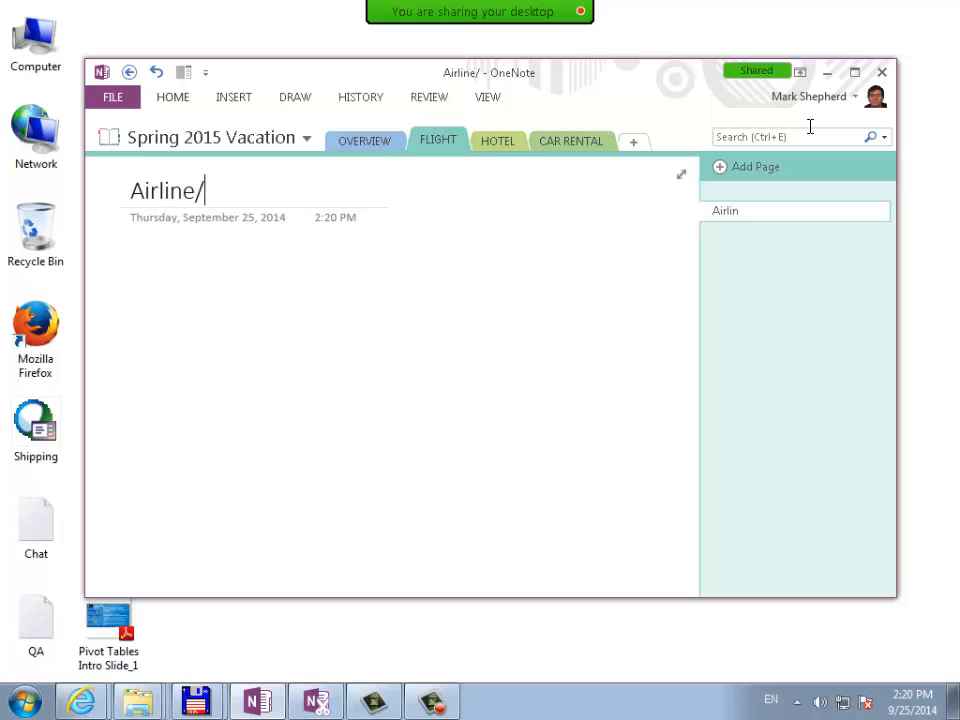
{"action": "type", "text": "Flight Details"}
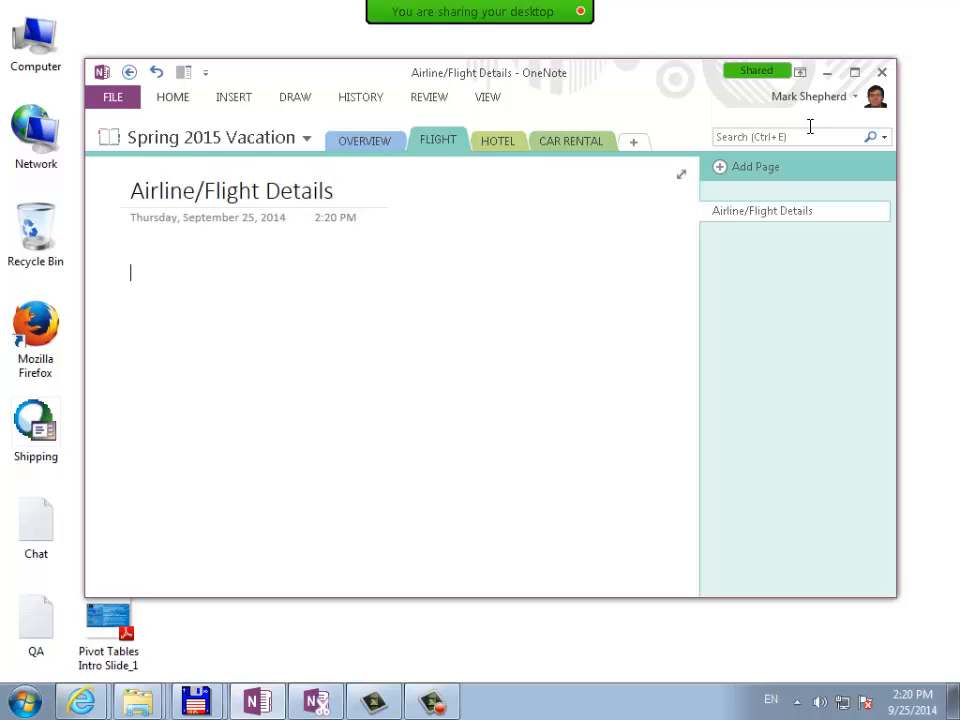
Write "Visit Trivago.ca to check for good deals on flights! Might be better for hotels?" below the page title, followed by a blank line
{"action": "type", "text": "Visit "}
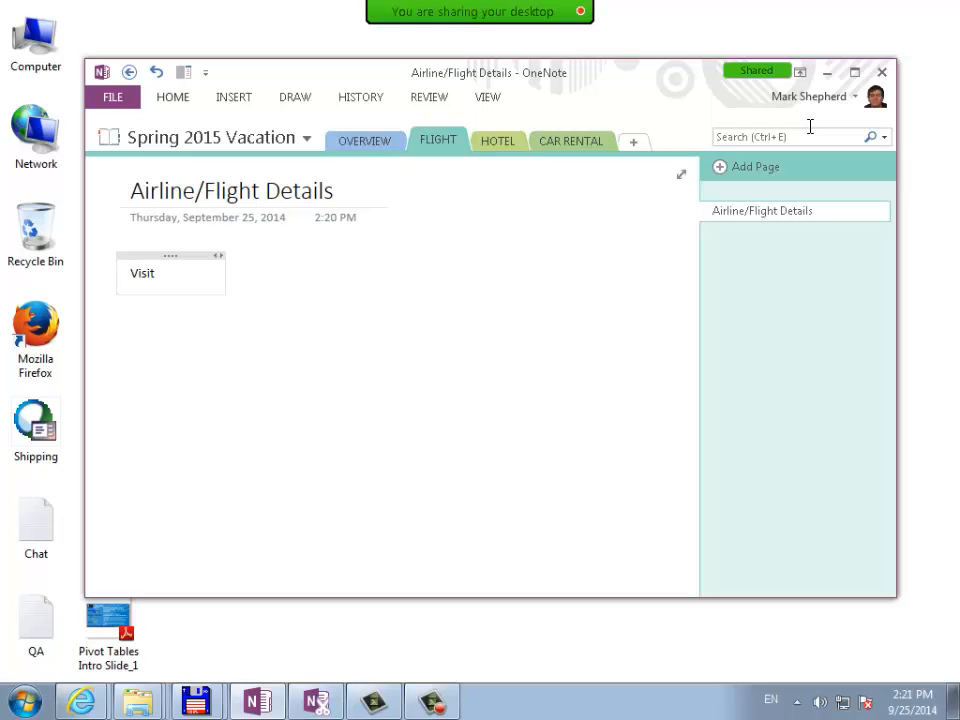
{"action": "type", "text": "Trivago.c"}
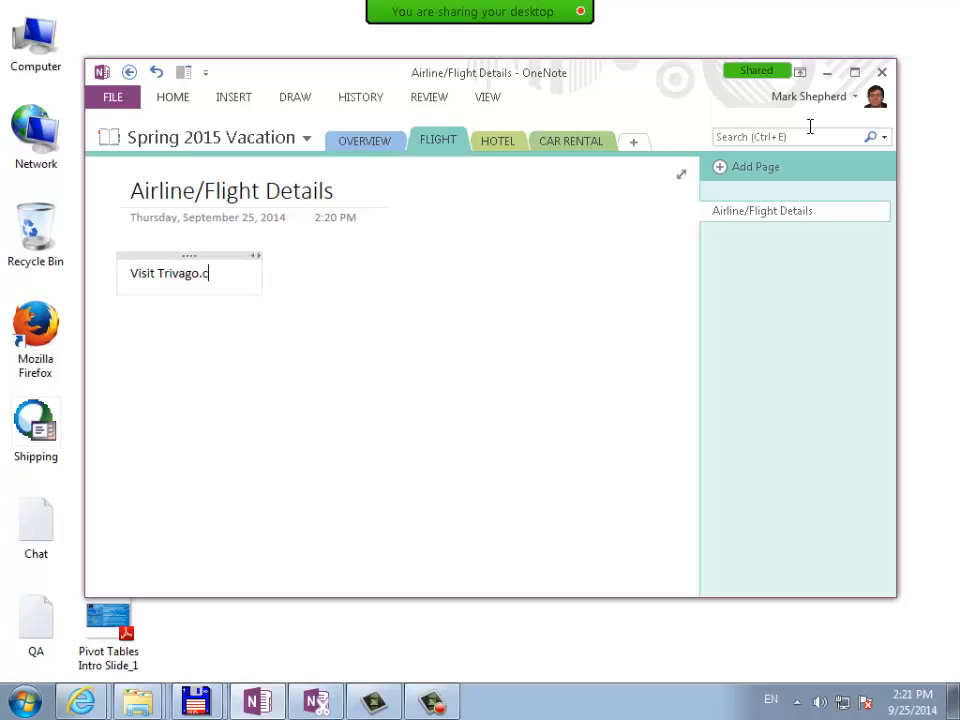
{"action": "type", "text": "a to check"}
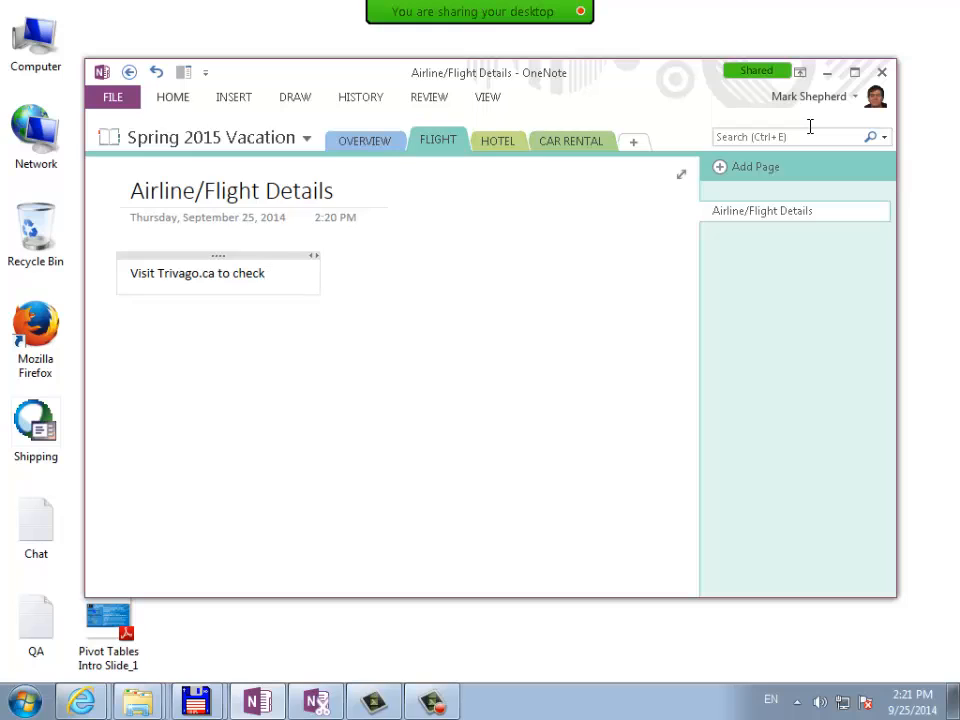
{"action": "type", "text": " for good deals"}
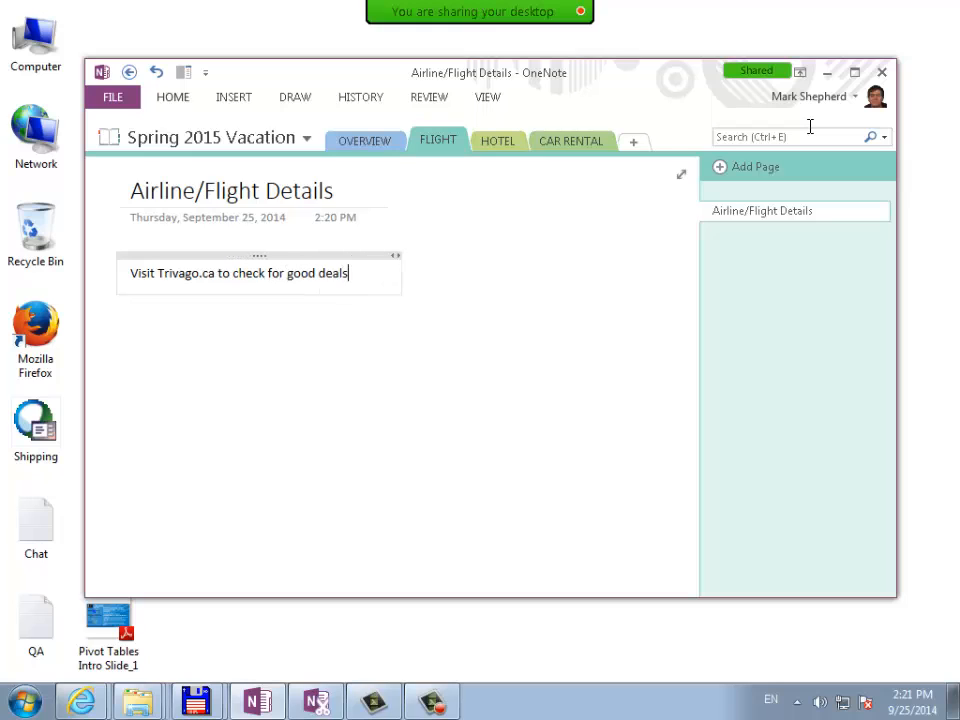
{"action": "type", "text": " on flights!"}
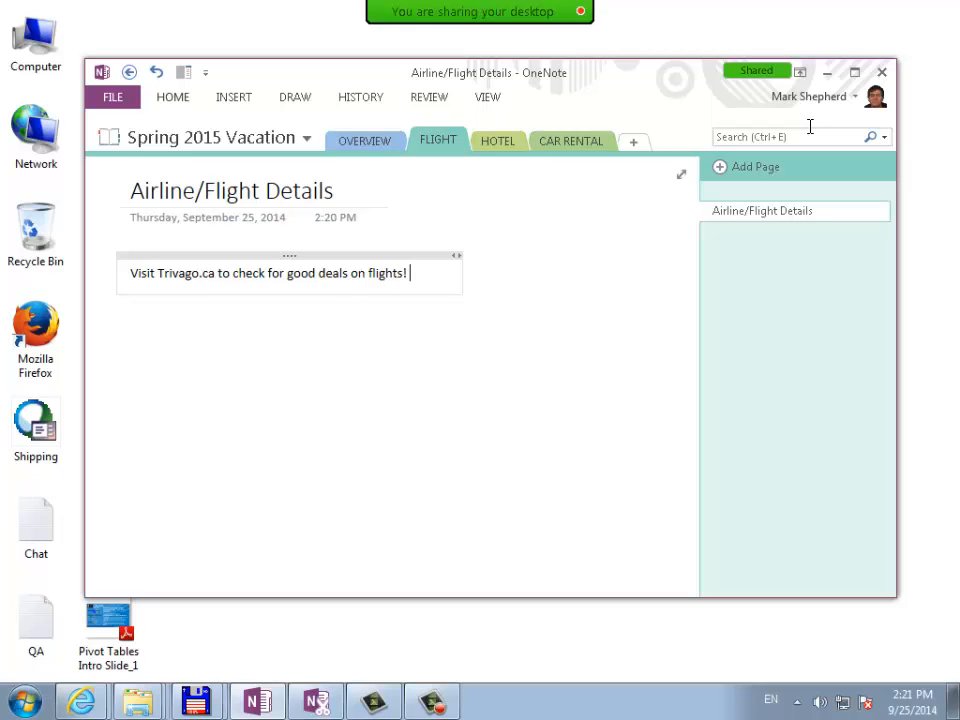
{"action": "type", "text": " Might "}
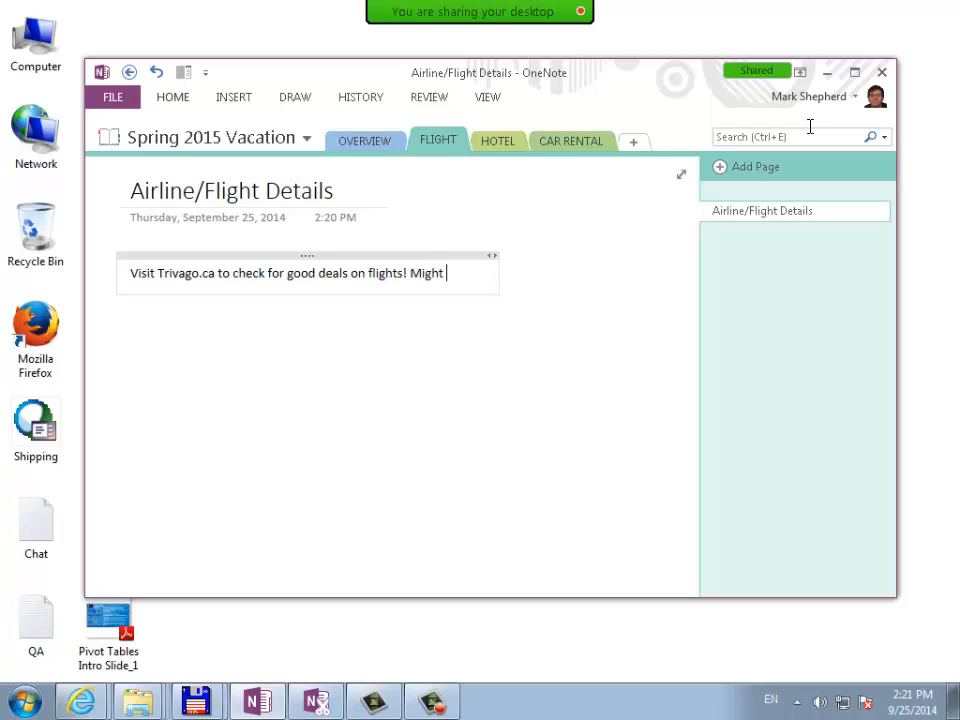
{"action": "type", "text": "be better for hotels?"}
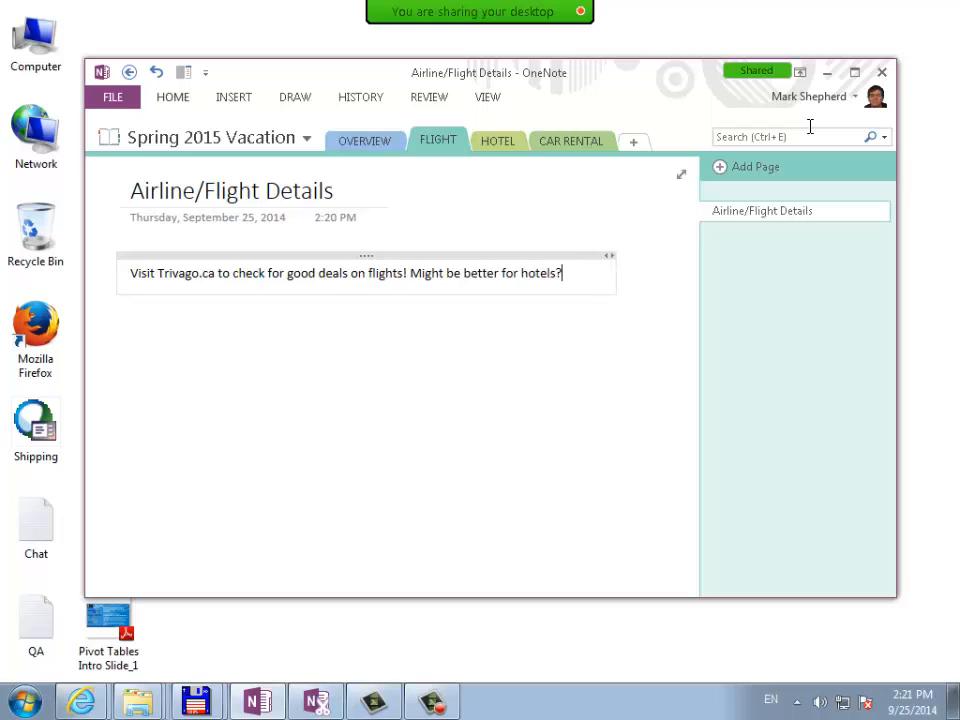
{"action": "key", "text": "Return"}
{"action": "key", "text": "Return"}
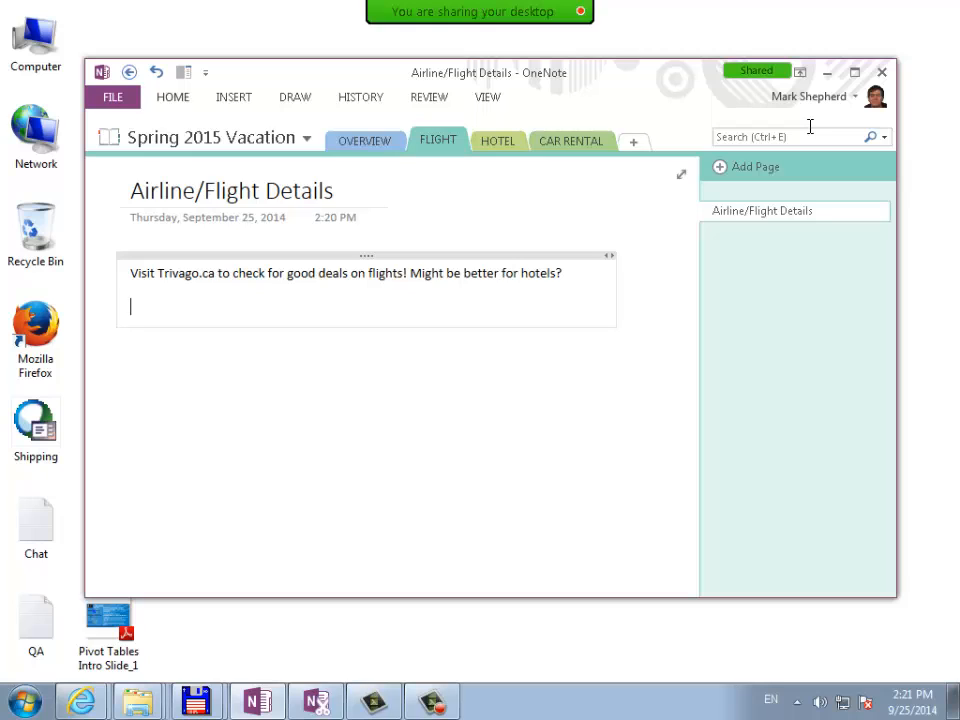
Add the line "Failing that, check Expedia and other airfare comparison web sites for good deals." followed by a blank line
{"action": "type", "text": "Failing that, check Expedia or"}
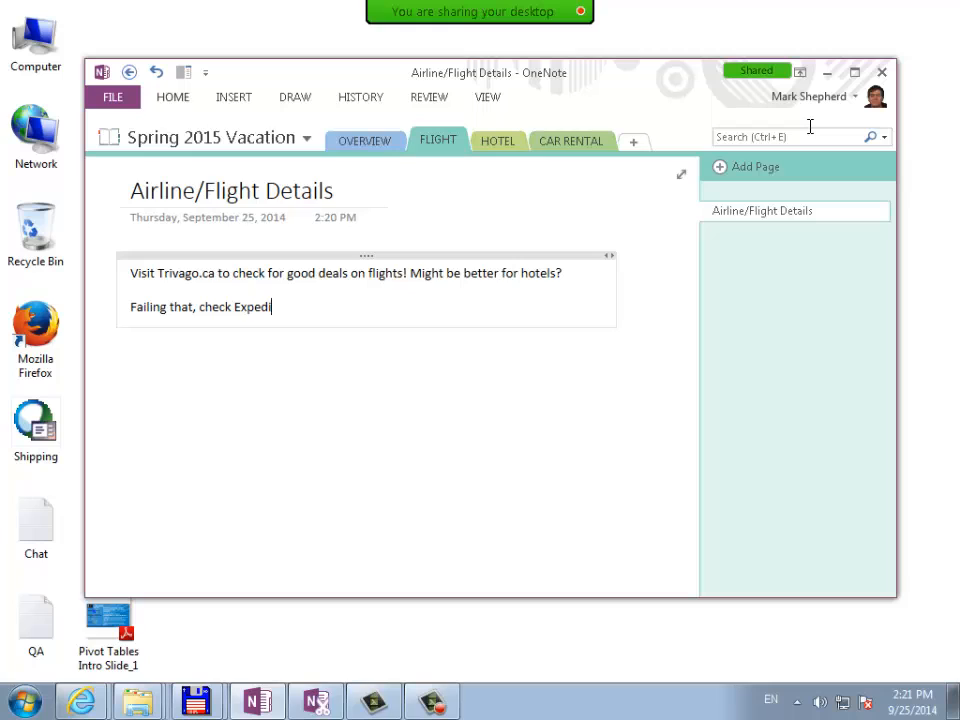
{"action": "key", "text": "BackSpace"}
{"action": "type", "text": "and other airfare comparis"}
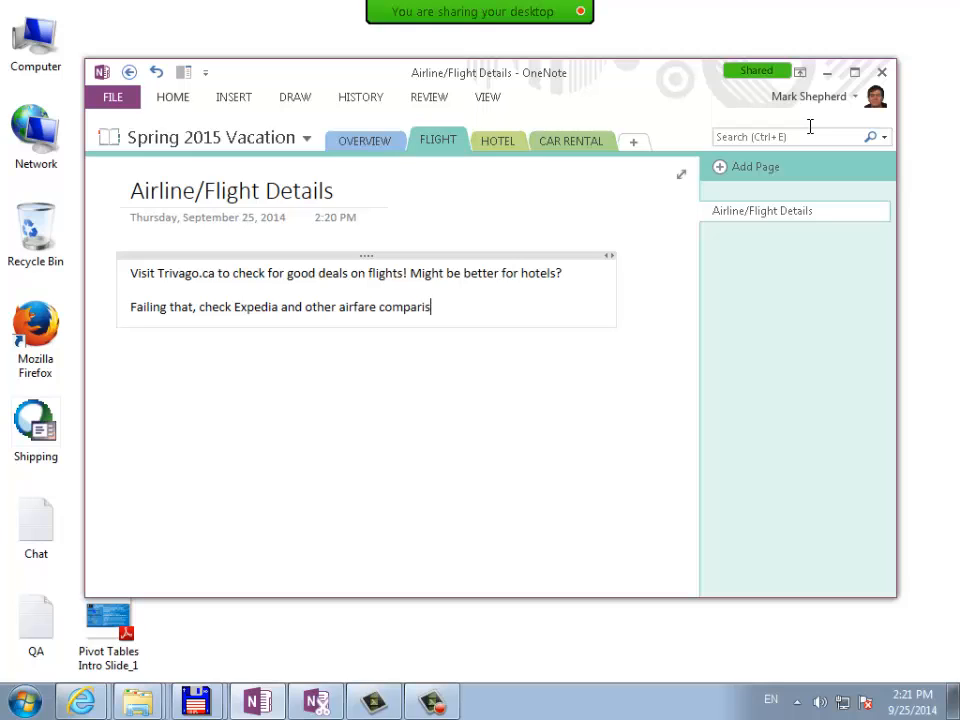
{"action": "type", "text": "on web  sites for good deals."}
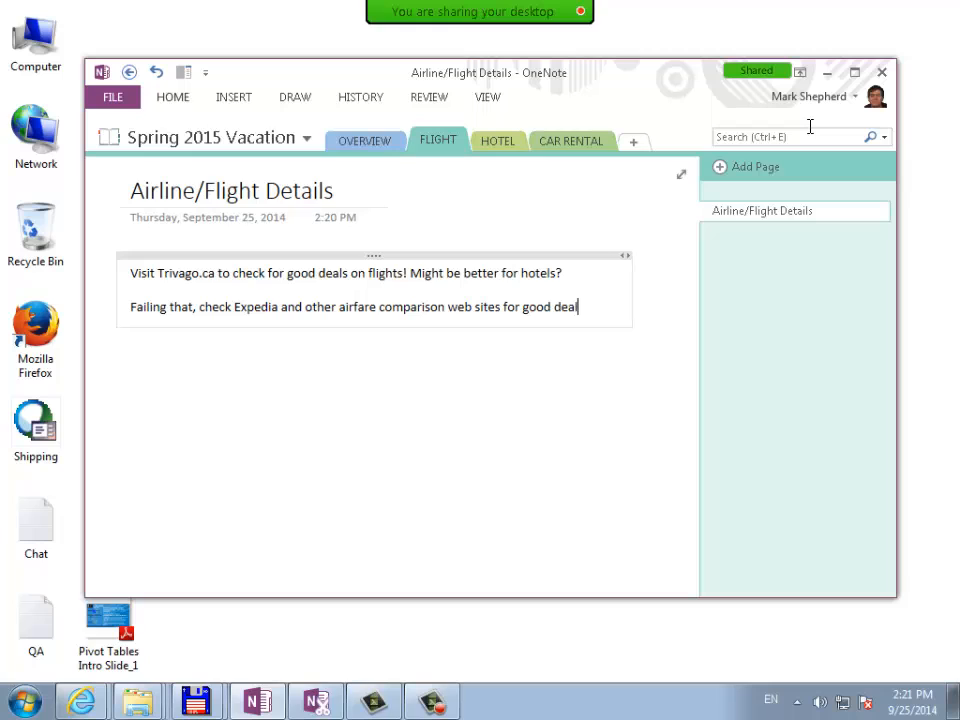
{"action": "key", "text": "Return"}
{"action": "key", "text": "Return"}
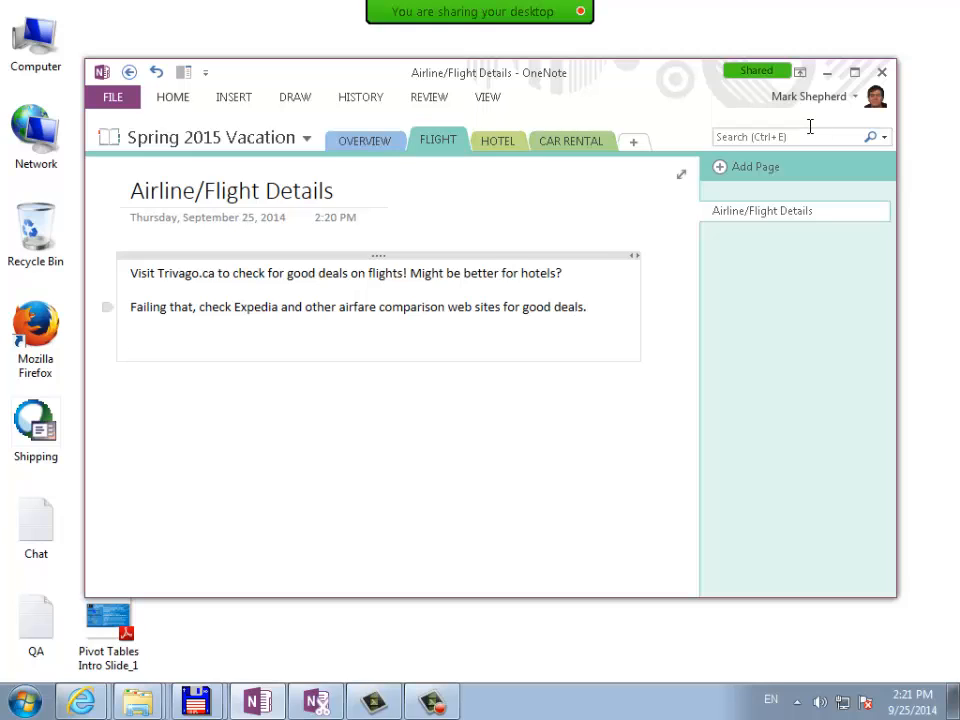
Add the line "Consider going onto a waiting list to see if I can get a better ticket price." followed by a blank line
{"action": "type", "text": "Consider going onto"}
{"action": "key", "text": "BackSpace"}
{"action": "key", "text": "BackSpace"}
{"action": "type", "text": "o"}
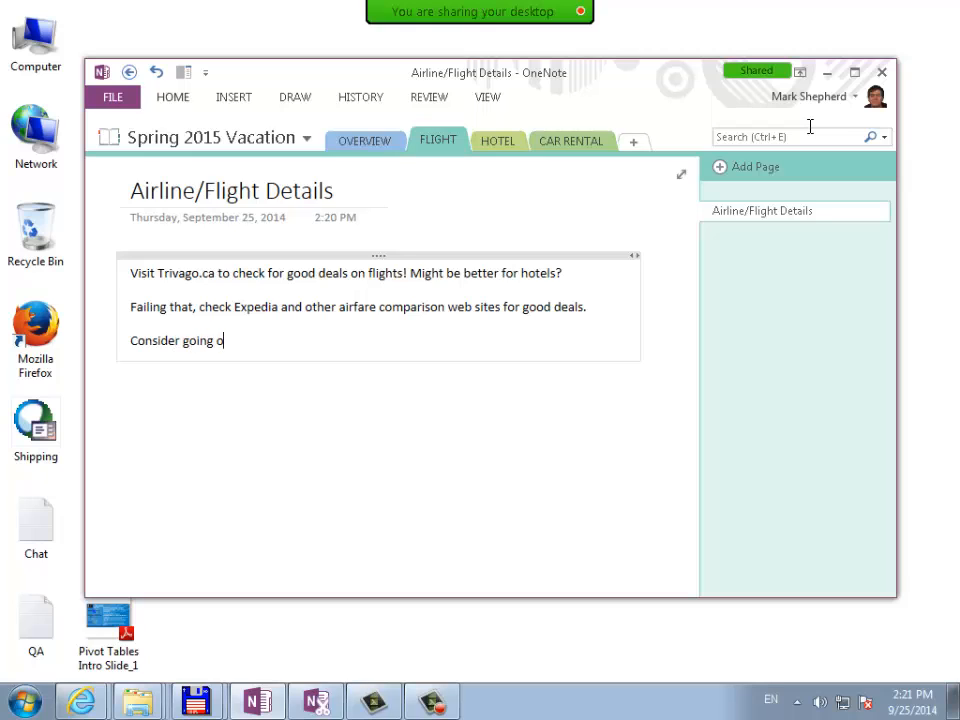
{"action": "type", "text": "nto a wiaitin"}
{"action": "key", "text": "BackSpace"}
{"action": "key", "text": "BackSpace"}
{"action": "key", "text": "BackSpace"}
{"action": "key", "text": "BackSpace"}
{"action": "type", "text": "aiting"}
{"action": "key", "text": "BackSpace"}
{"action": "key", "text": "BackSpace"}
{"action": "key", "text": "BackSpace"}
{"action": "key", "text": "BackSpace"}
{"action": "key", "text": "BackSpace"}
{"action": "key", "text": "BackSpace"}
{"action": "key", "text": "BackSpace"}
{"action": "type", "text": "aiting list to see "}
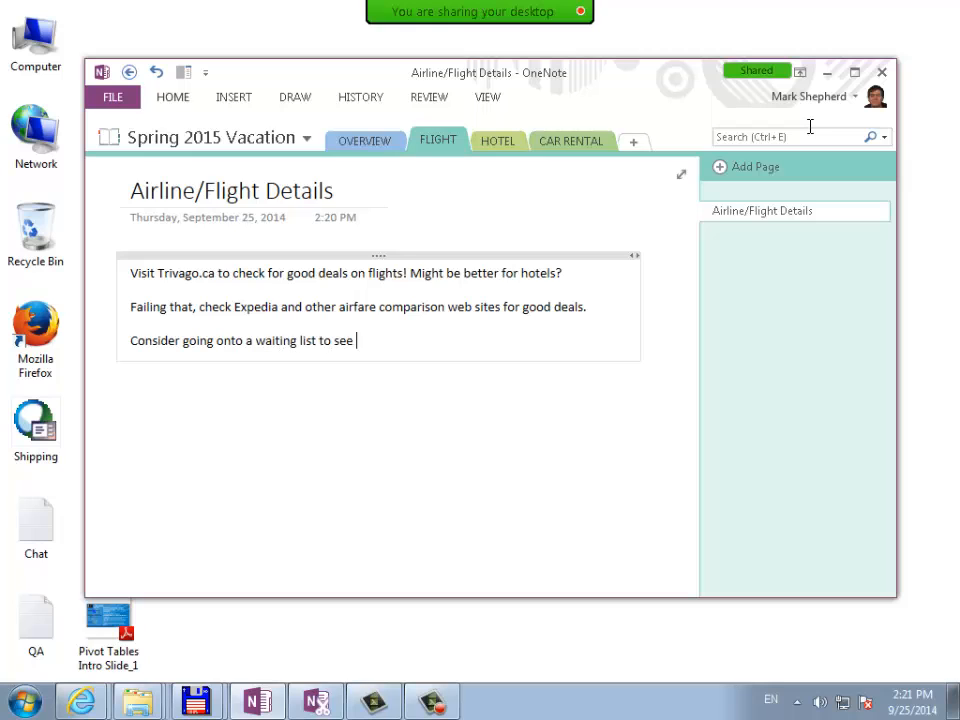
{"action": "type", "text": "if I can get a pr"}
{"action": "type", "text": "ett t"}
{"action": "key", "text": "BackSpace"}
{"action": "key", "text": "BackSpace"}
{"action": "type", "text": "er"}
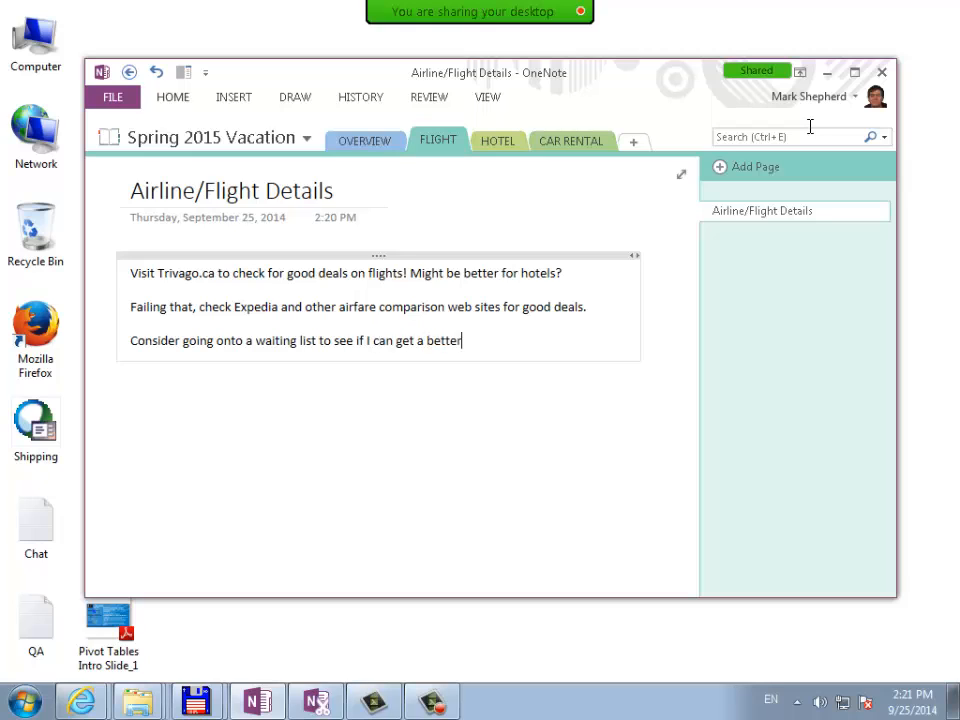
{"action": "type", "text": " ticket price."}
{"action": "key", "text": "Return"}
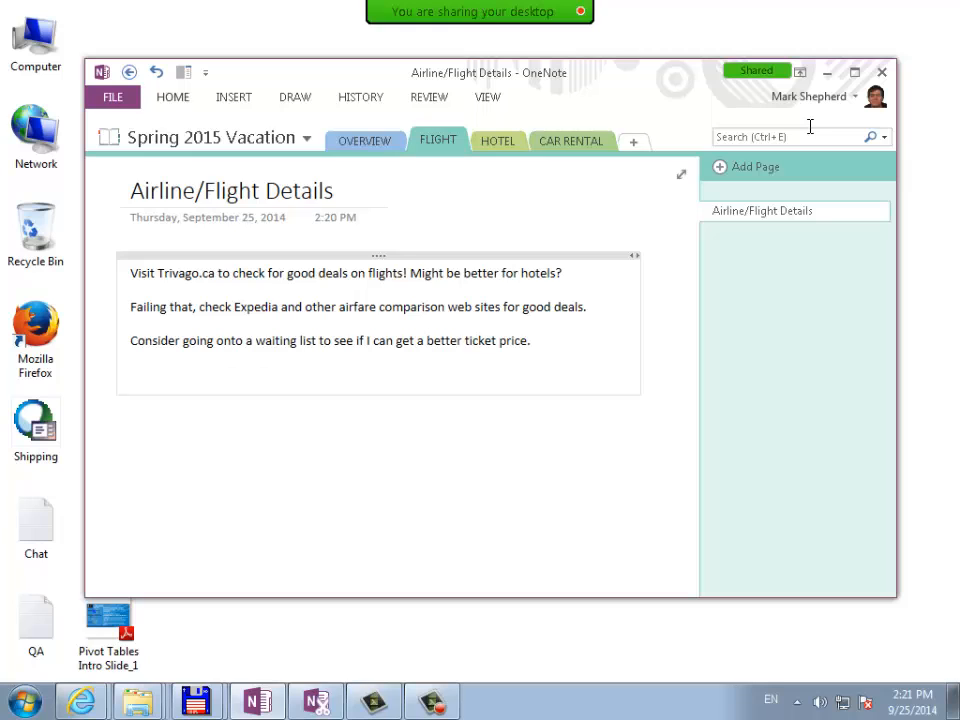
Add the line "FLIGHT SPECIFICS: YOW to NSH (?)" at the end of the note and start a new line
{"action": "type", "text": "FLIGHT SPECIFICS:"}
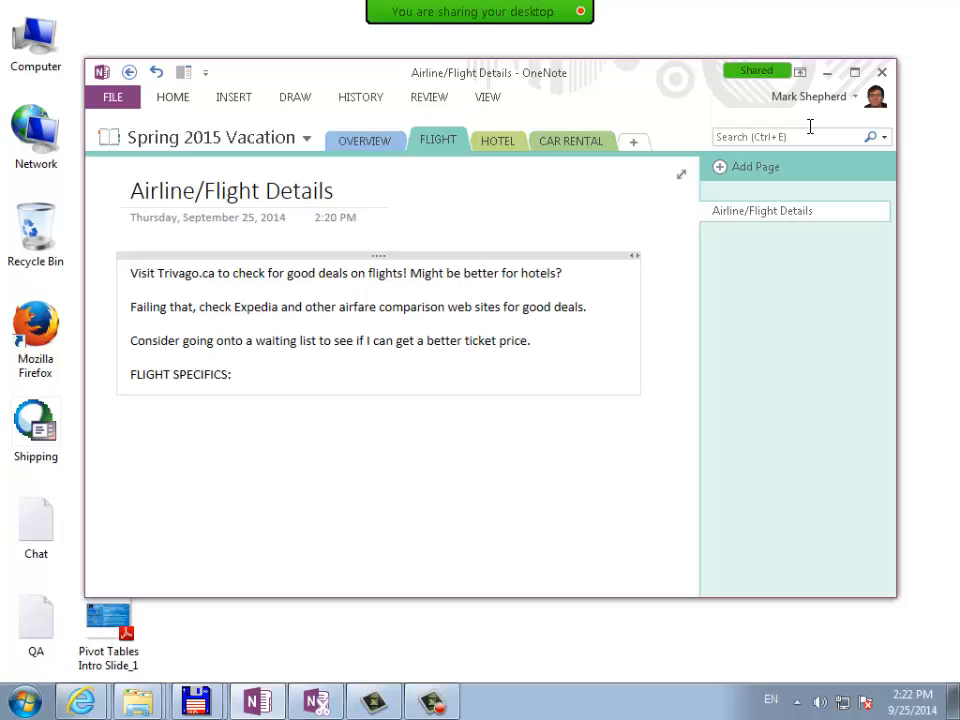
{"action": "type", "text": "L yo"}
{"action": "key", "text": "BackSpace"}
{"action": "key", "text": "BackSpace"}
{"action": "key", "text": "BackSpace"}
{"action": "type", "text": "YOW to NSH ("}
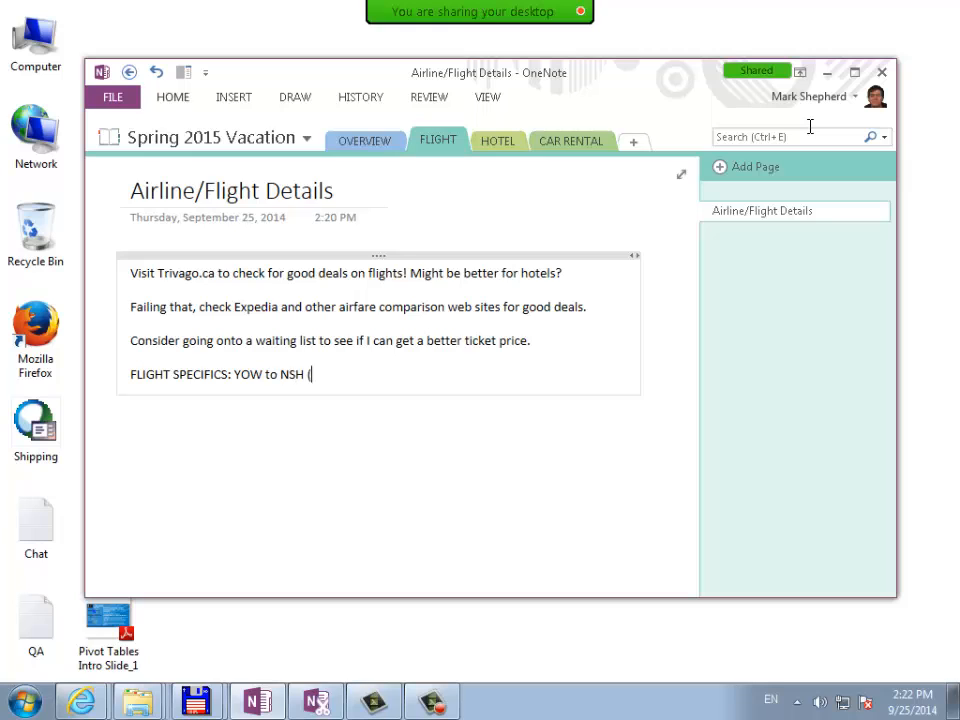
{"action": "type", "text": "?)"}
{"action": "key", "text": "Return"}
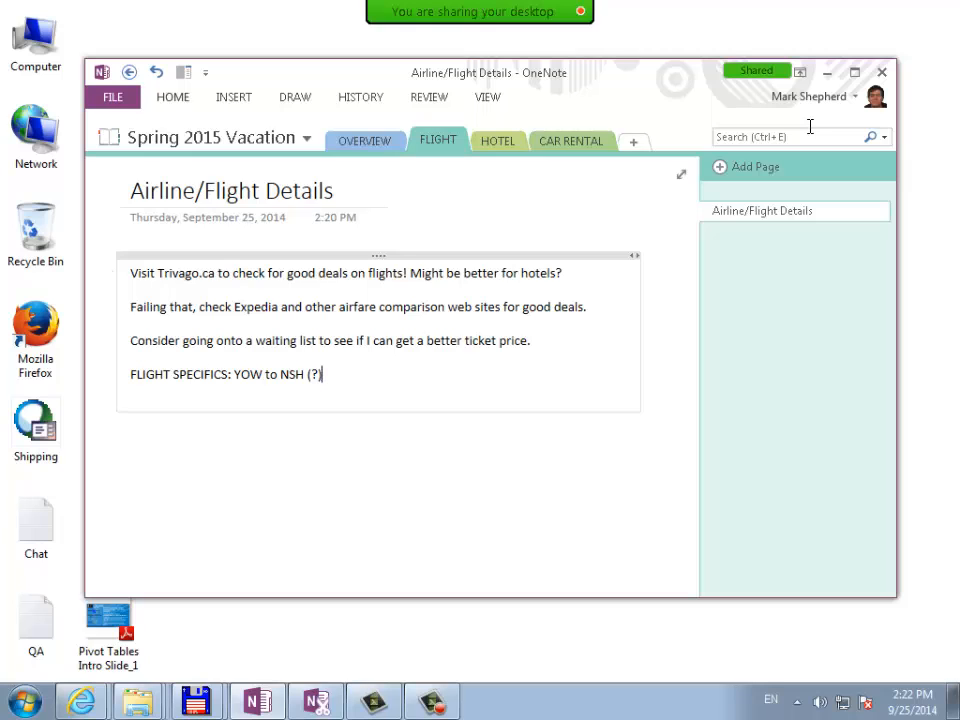
Add the line "Consider going to FlightCentre travel locations in Ottawa, to book a flight in person." at the end of the flight note
{"action": "key", "text": "Return"}
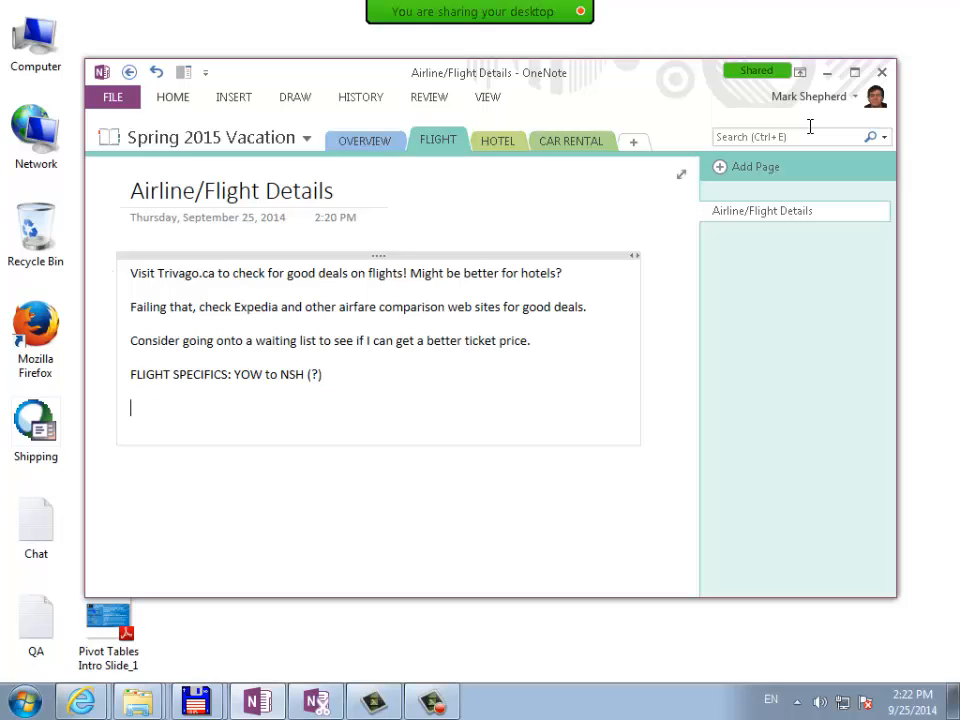
{"action": "type", "text": "Consider going to Fl"}
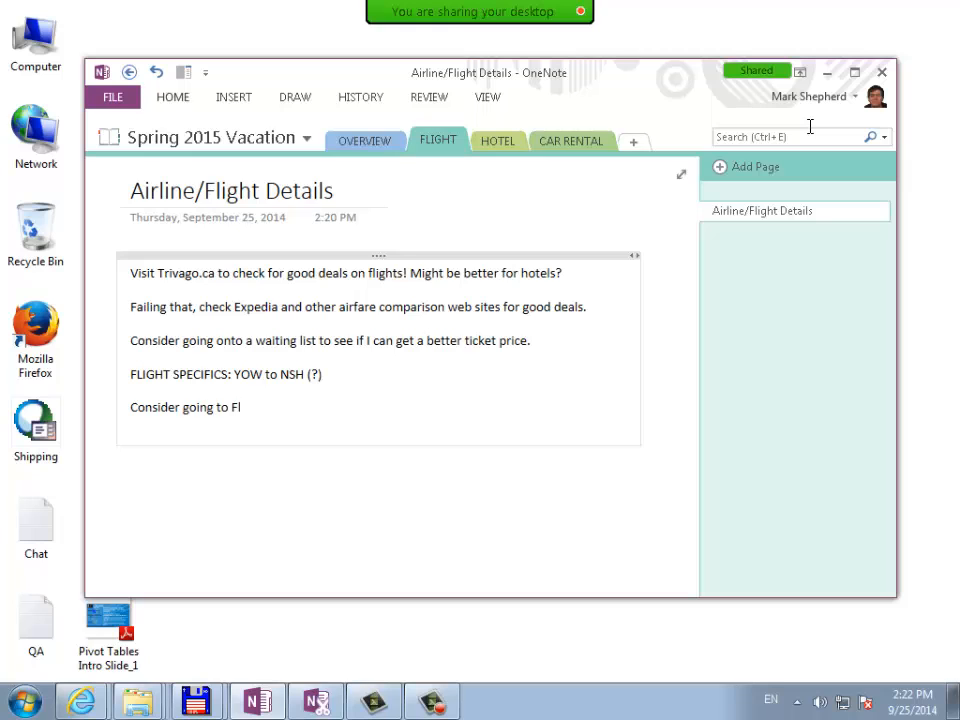
{"action": "type", "text": "ightCentre "}
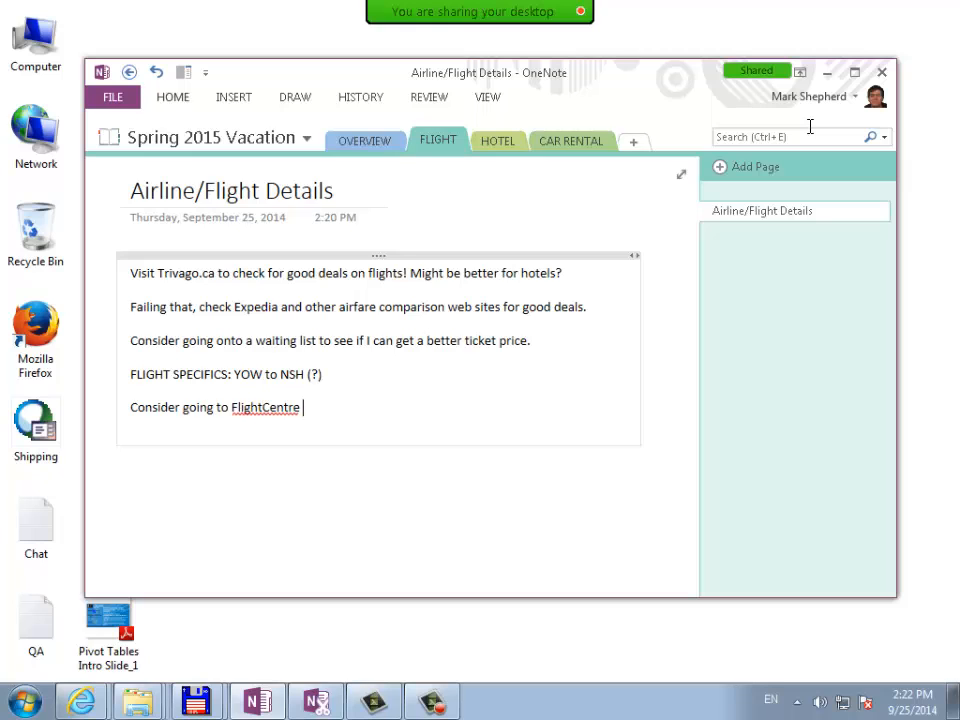
{"action": "type", "text": "travel locations"}
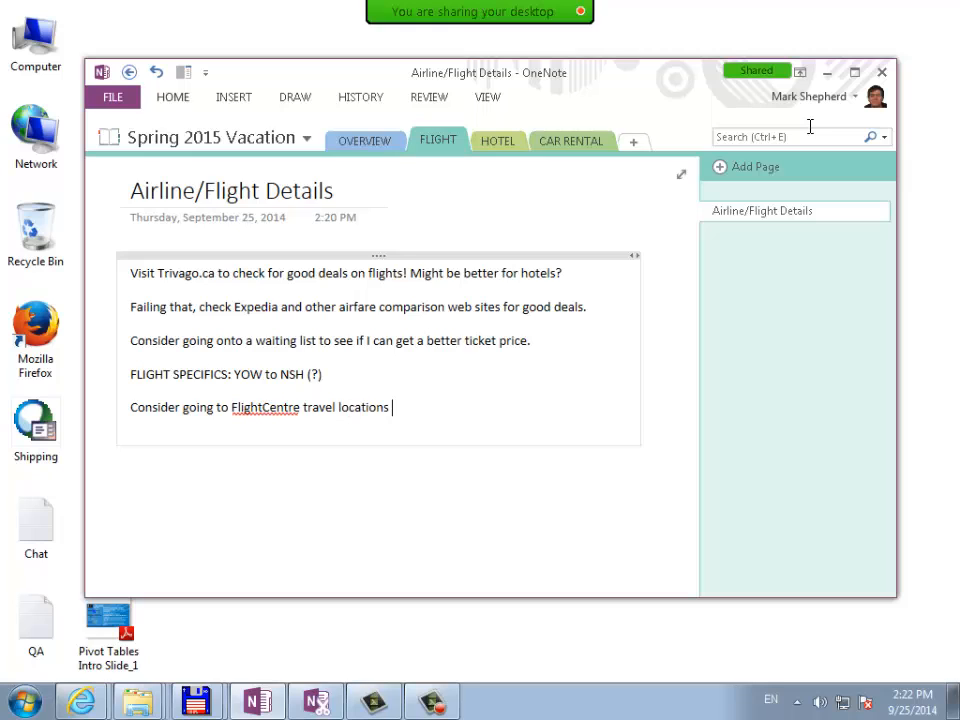
{"action": "type", "text": " in Ottawa, to bo "}
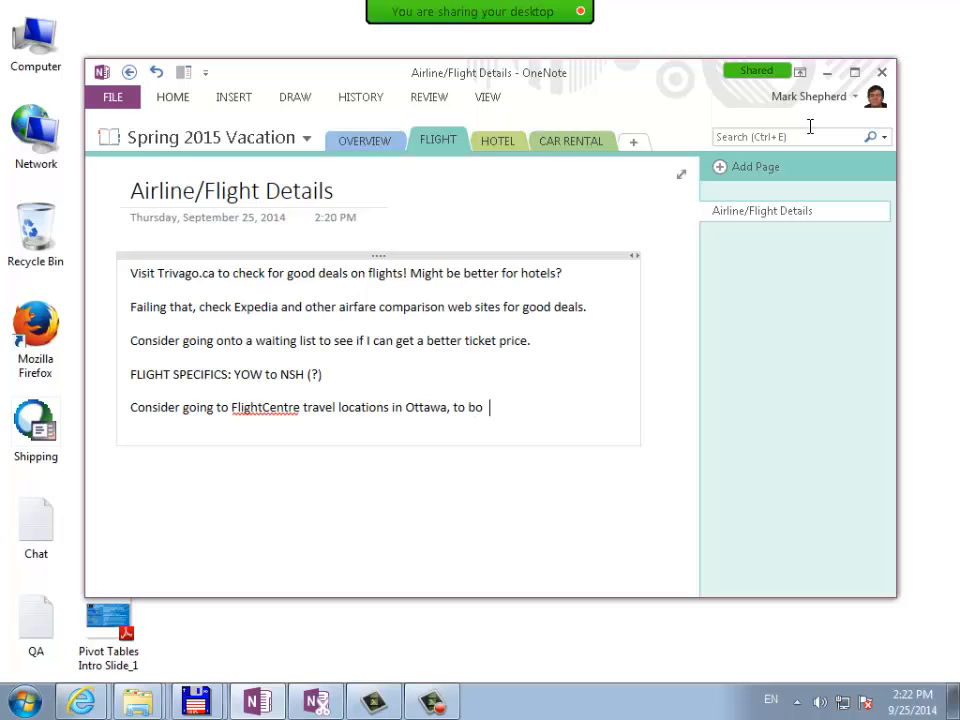
{"action": "type", "text": "ok a flight in person."}
{"action": "key", "text": "Return"}
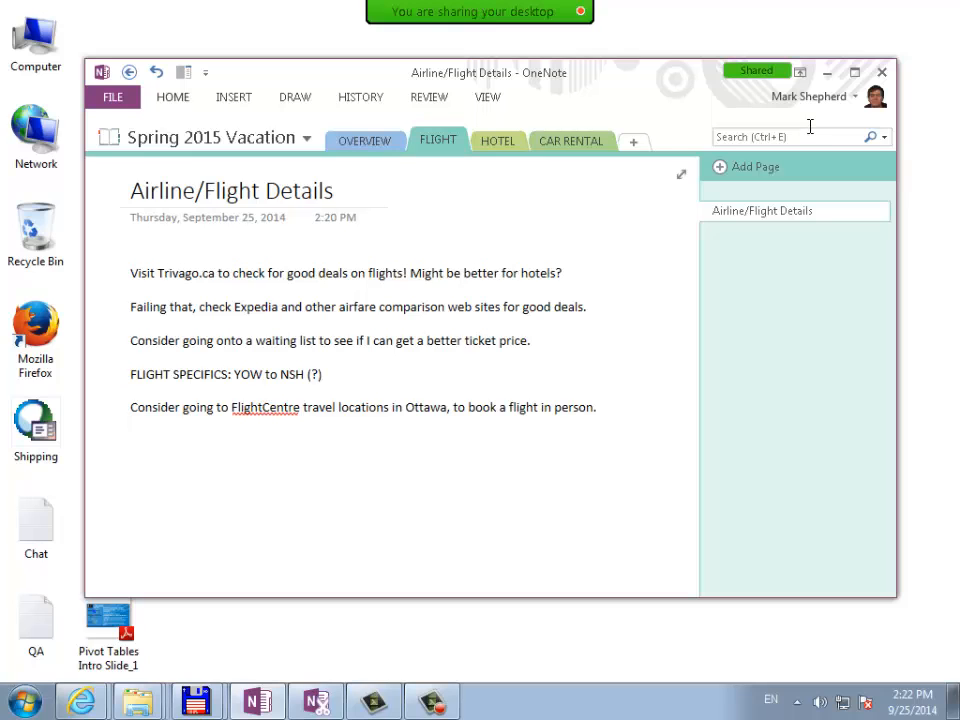
{"action": "key", "text": "ctrl+a"}
{"action": "key", "text": "Escape"}
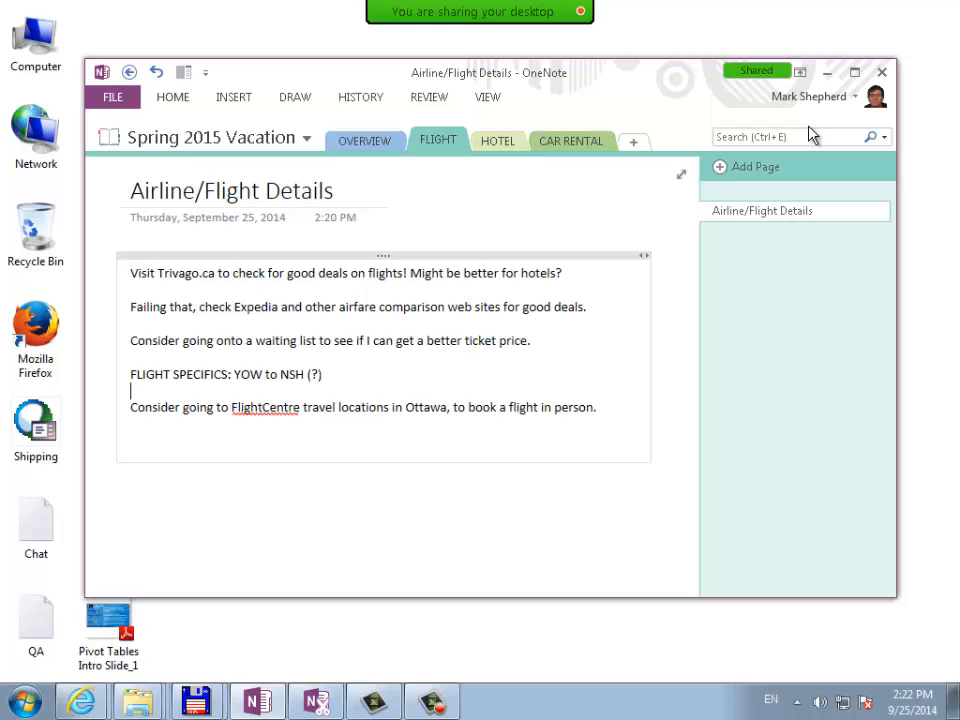
Minimize the notebook, create a Word document named "Sample Word Doc" on the desktop and open it
{"action": "key", "text": "ctrl+Tab"}
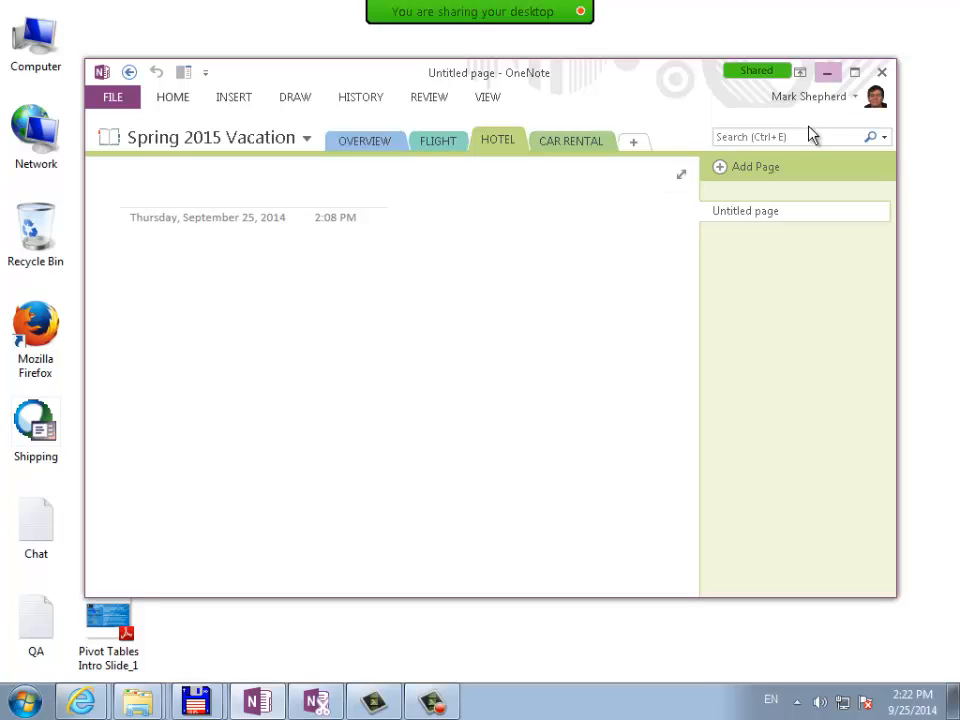
{"action": "left_click", "coordinate": [827, 73]}
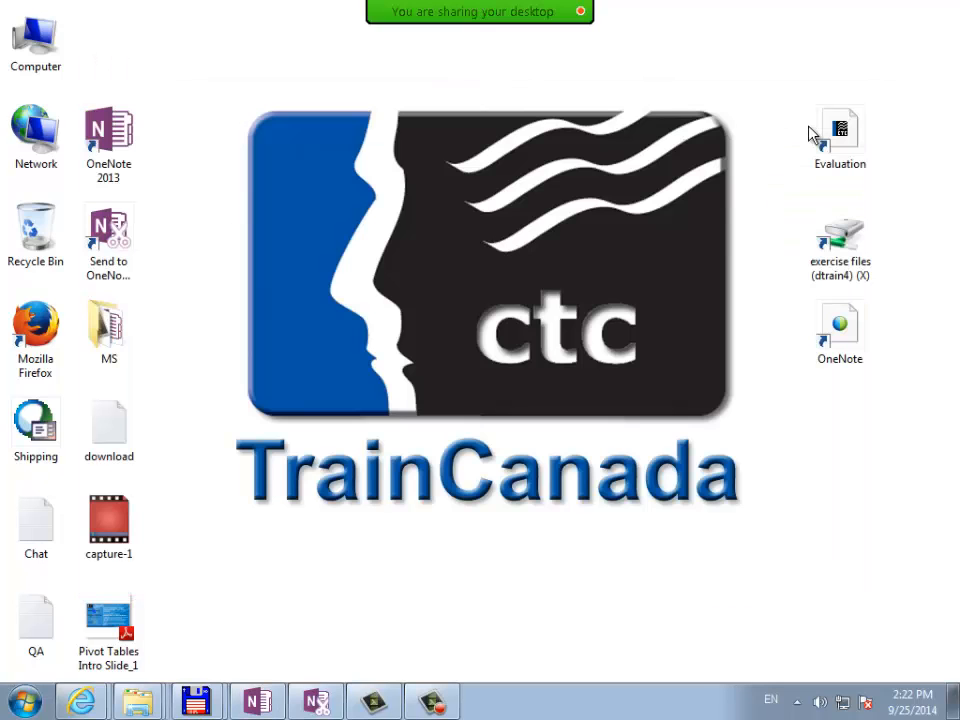
{"action": "right_click", "coordinate": [331, 278]}
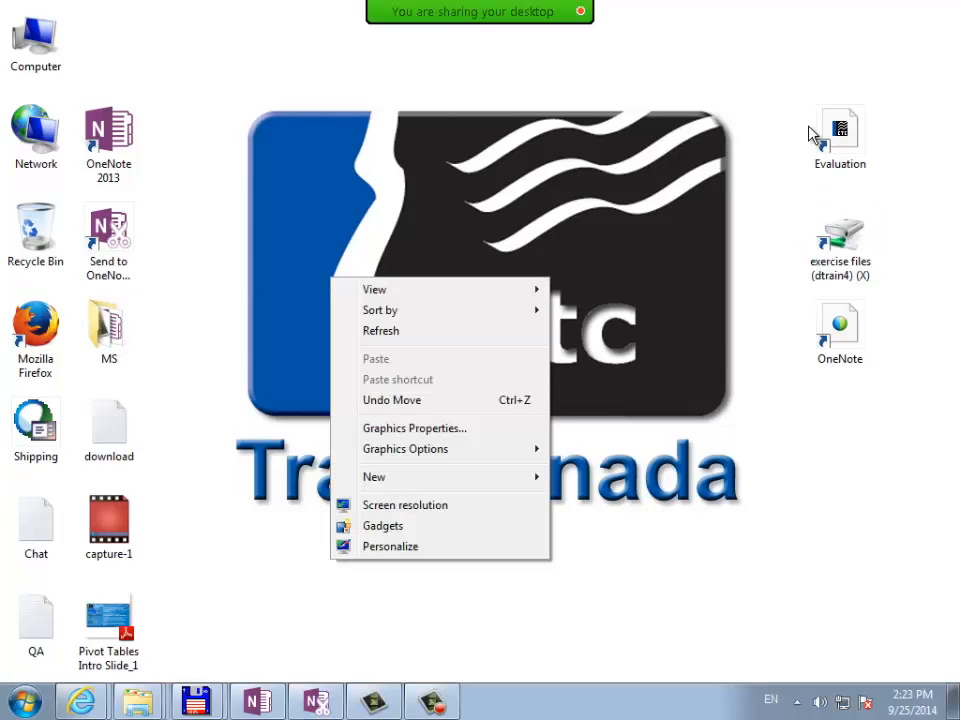
{"action": "mouse_move", "coordinate": [374, 477]}
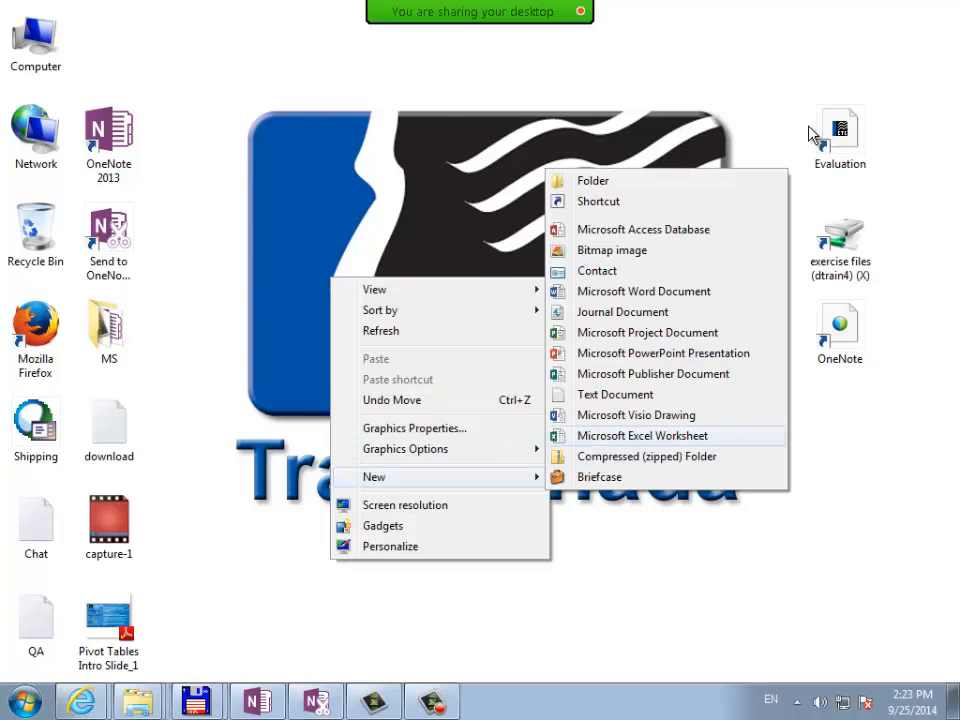
{"action": "left_click", "coordinate": [643, 291]}
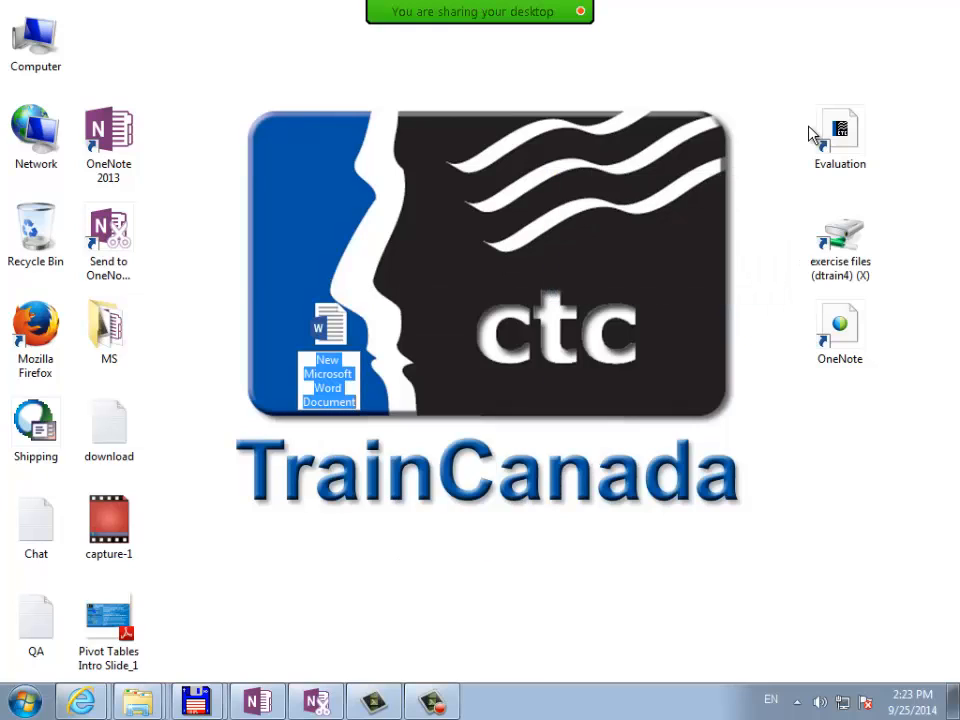
{"action": "type", "text": "Sample Word"}
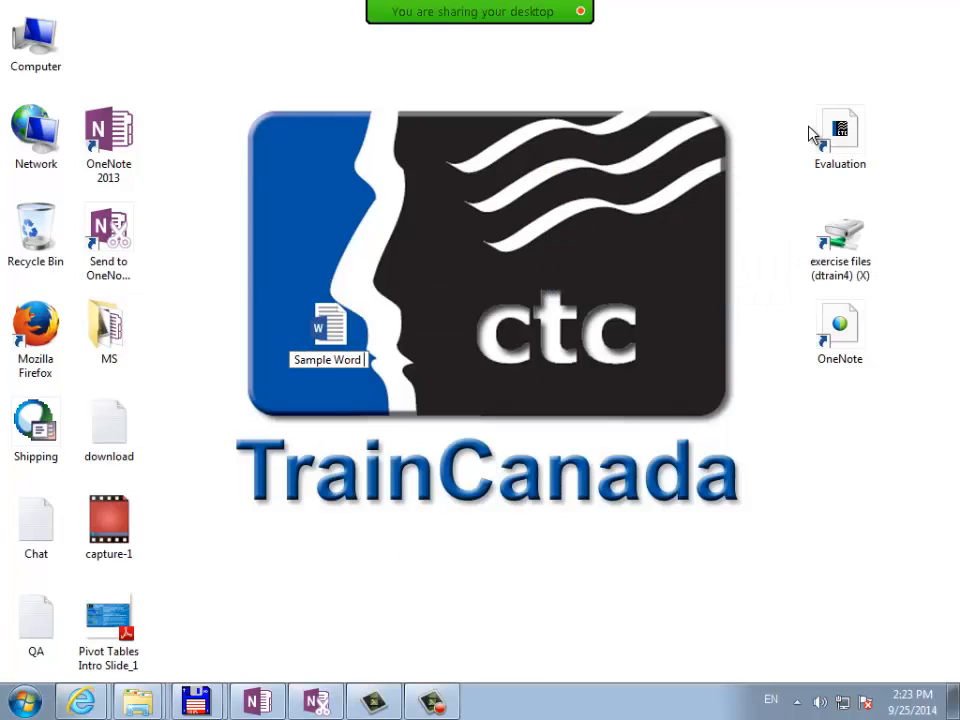
{"action": "type", "text": " Doc"}
{"action": "key", "text": "Return"}
{"action": "key", "text": "Return"}
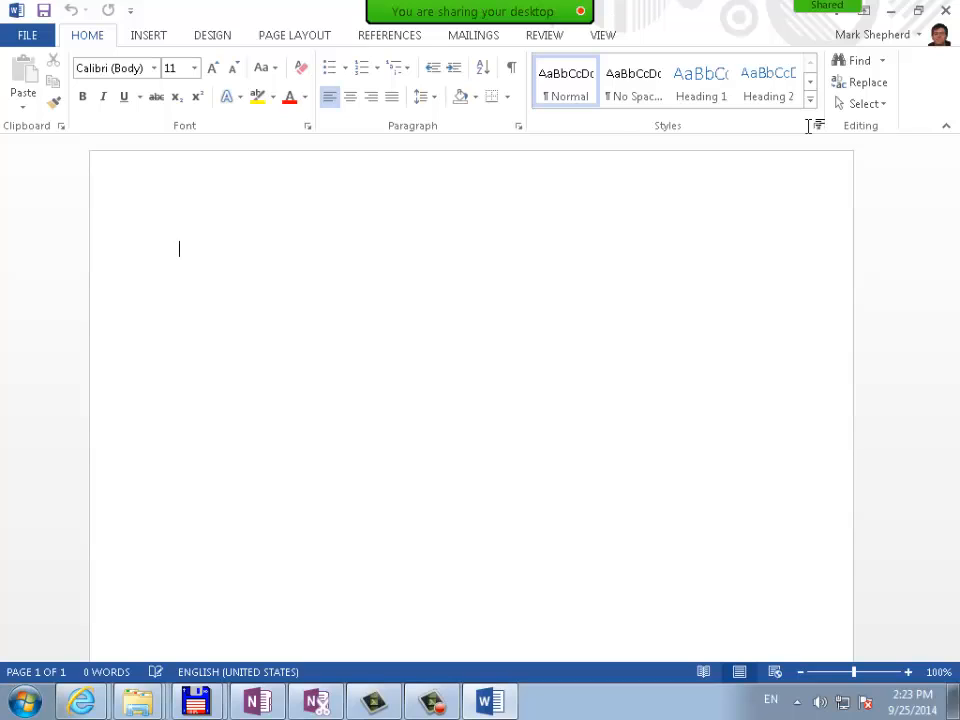
Write "Flight Deal: Ottawa to Nashville Return: $450" as the first line of the document and start a new line
{"action": "type", "text": "Flight Deal:"}
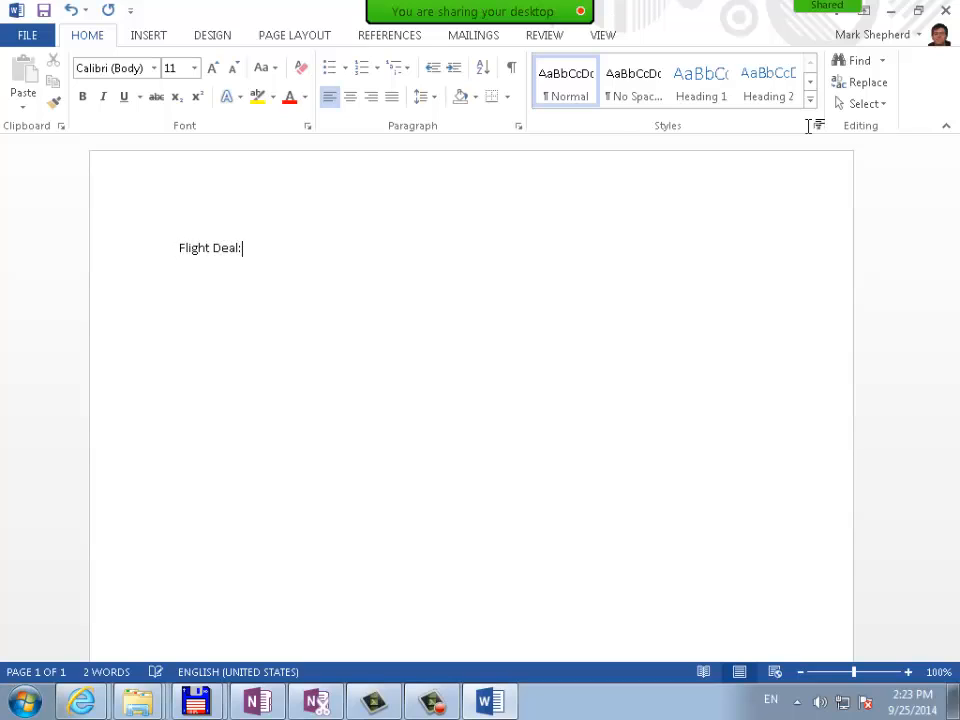
{"action": "type", "text": " N"}
{"action": "key", "text": "BackSpace"}
{"action": "type", "text": "Ottawa to Nashville R"}
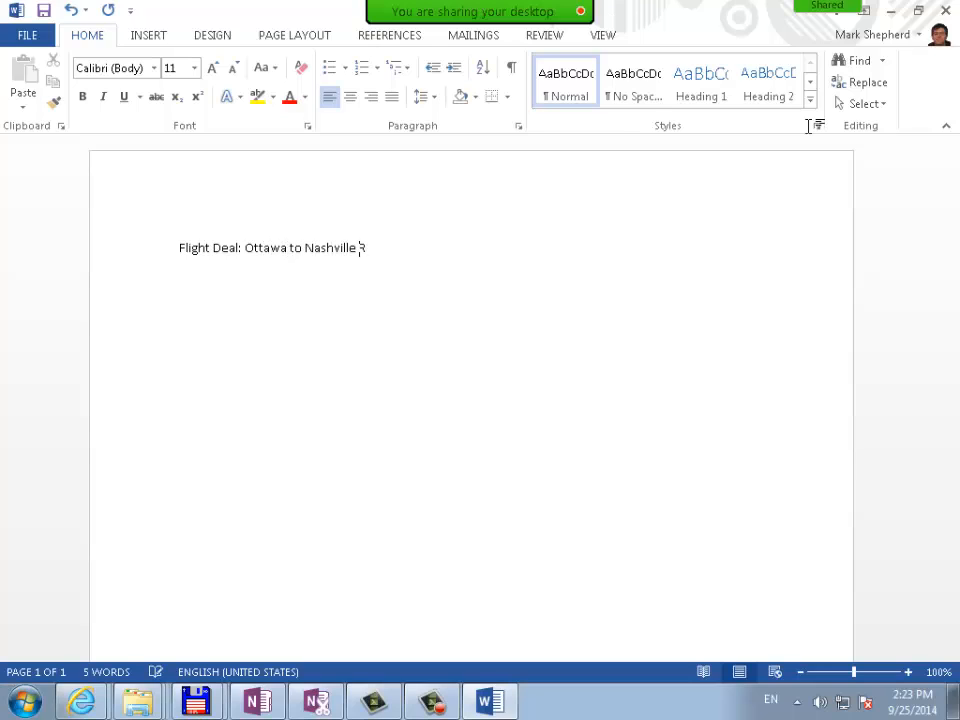
{"action": "type", "text": "eturn: $450"}
{"action": "key", "text": "Return"}
Add the placeholder line "(details, etc will go here...)" below the flight deal
{"action": "type", "text": "("}
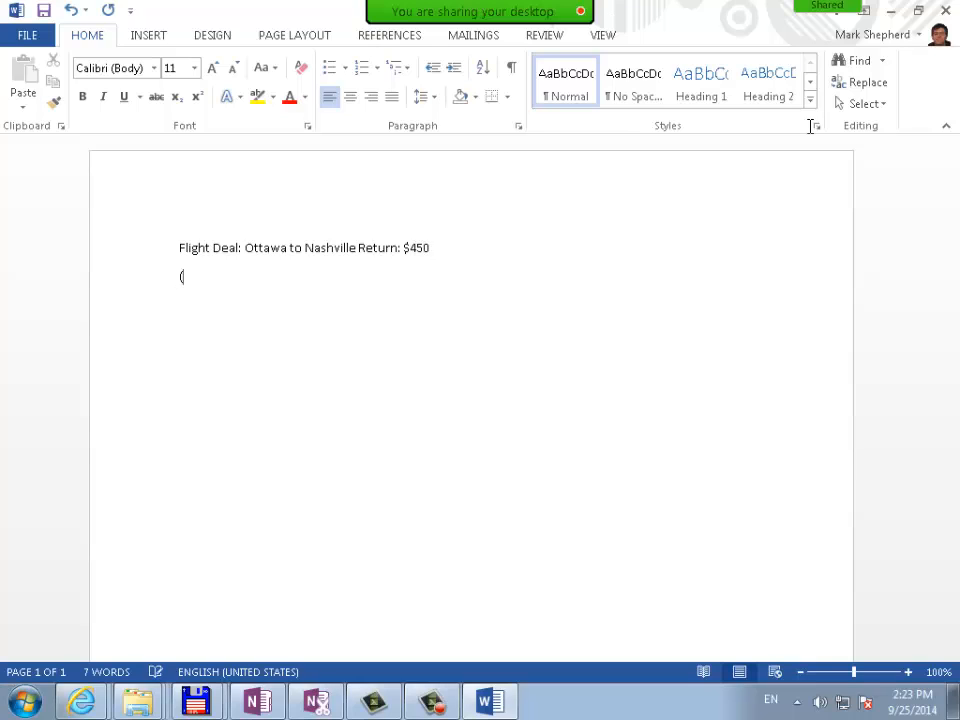
{"action": "type", "text": "detaisl"}
{"action": "key", "text": "BackSpace"}
{"action": "key", "text": "BackSpace"}
{"action": "type", "text": "ls, etc will go in"}
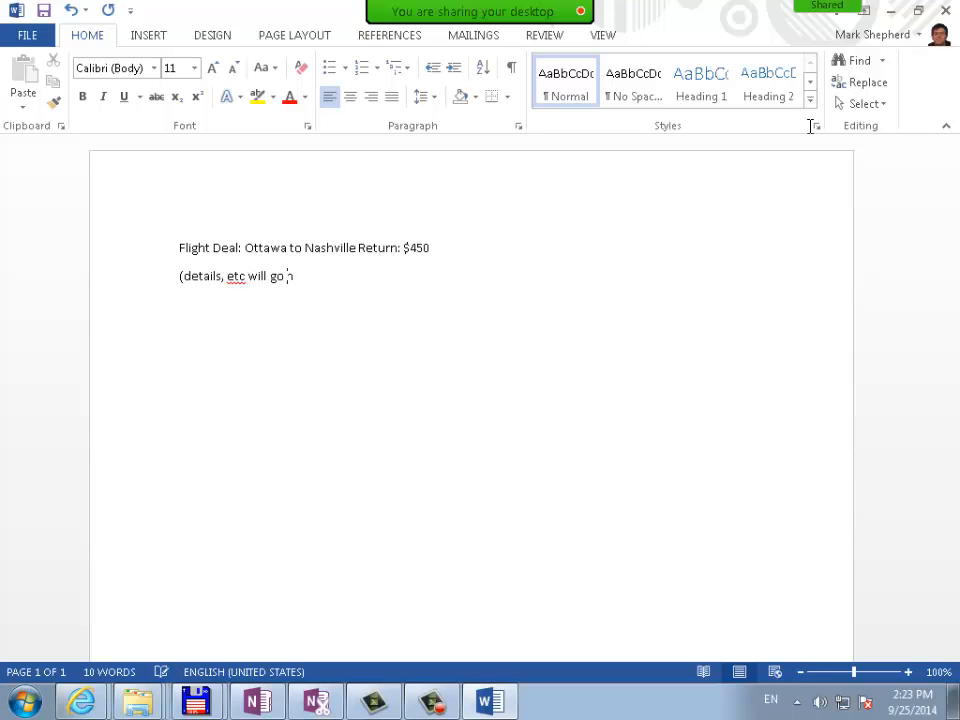
{"action": "type", "text": "ere..."}
{"action": "key", "text": "Return"}
{"action": "type", "text": ")"}
{"action": "key", "text": "Return"}
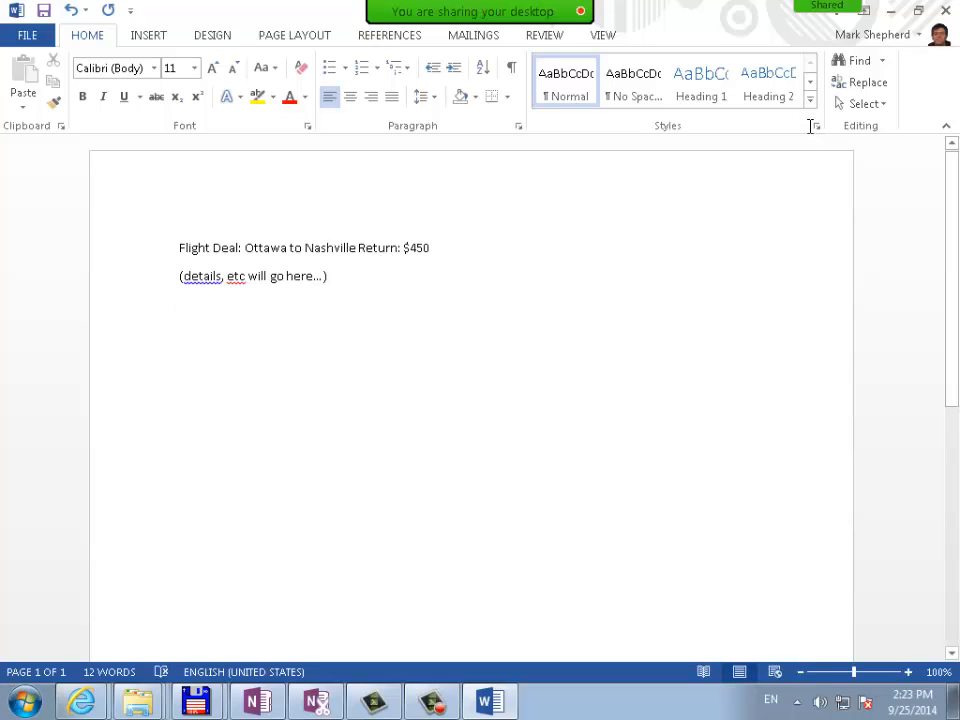
Turn both lines into a bulleted list and set their font to Corbel
{"action": "key", "text": "ctrl+a"}
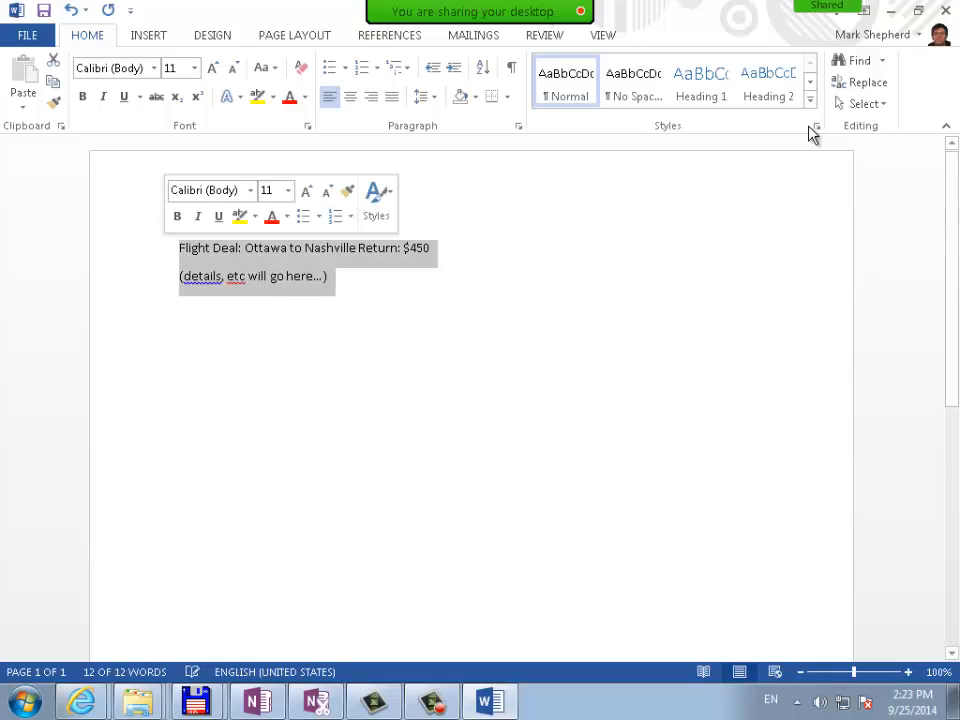
{"action": "key", "text": "ctrl+shift+l"}
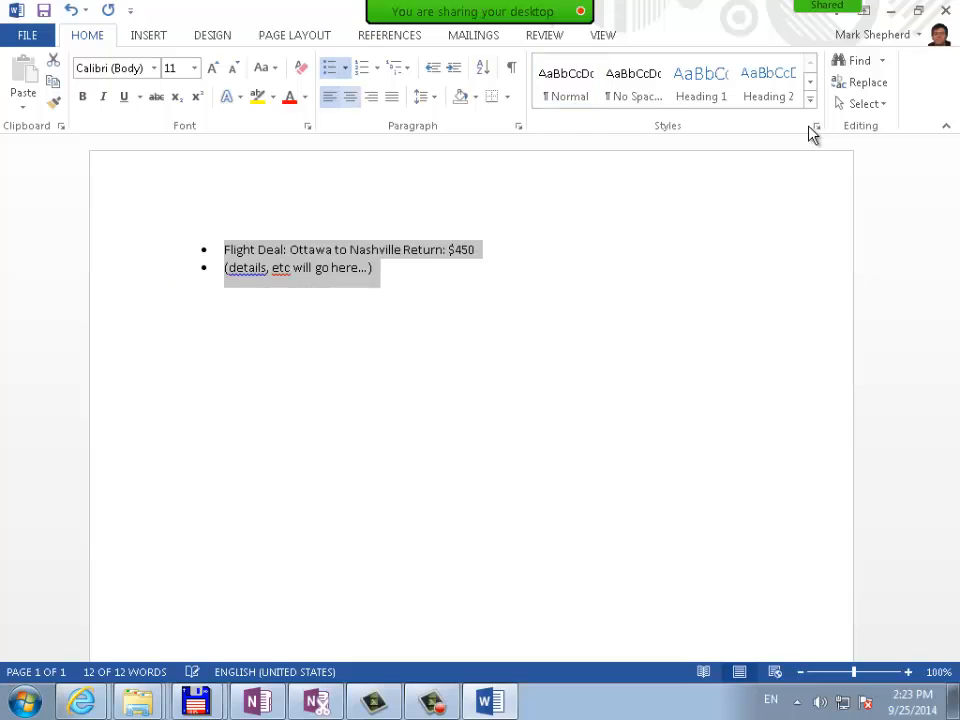
{"action": "left_click_drag", "start_coordinate": [376, 268], "coordinate": [225, 250]}
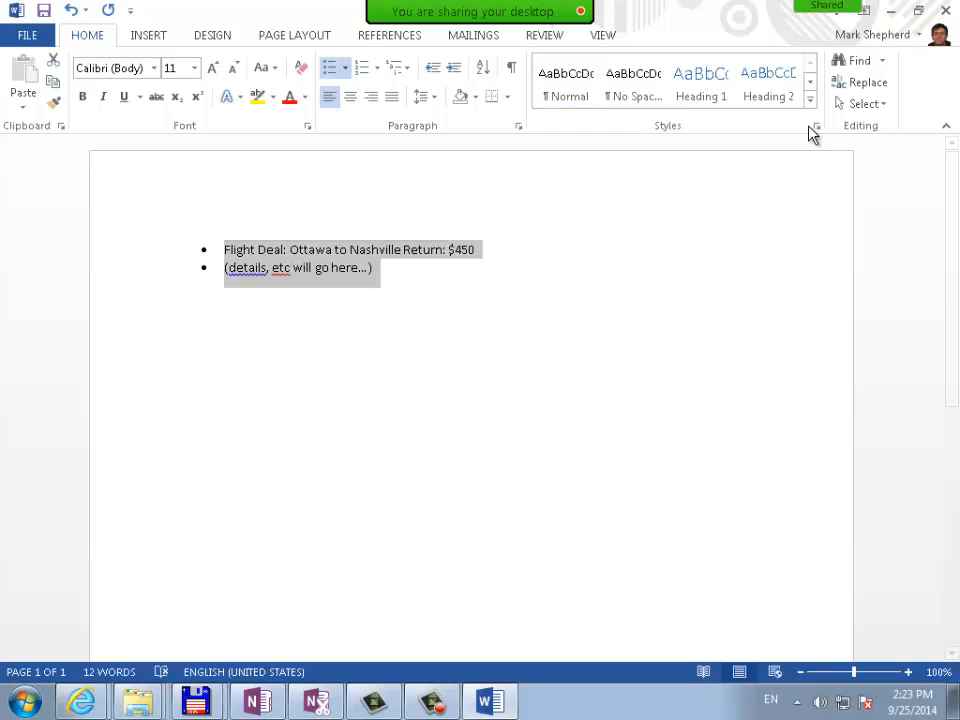
{"action": "key", "text": "alt+h"}
{"action": "key", "text": "f"}
{"action": "key", "text": "f"}
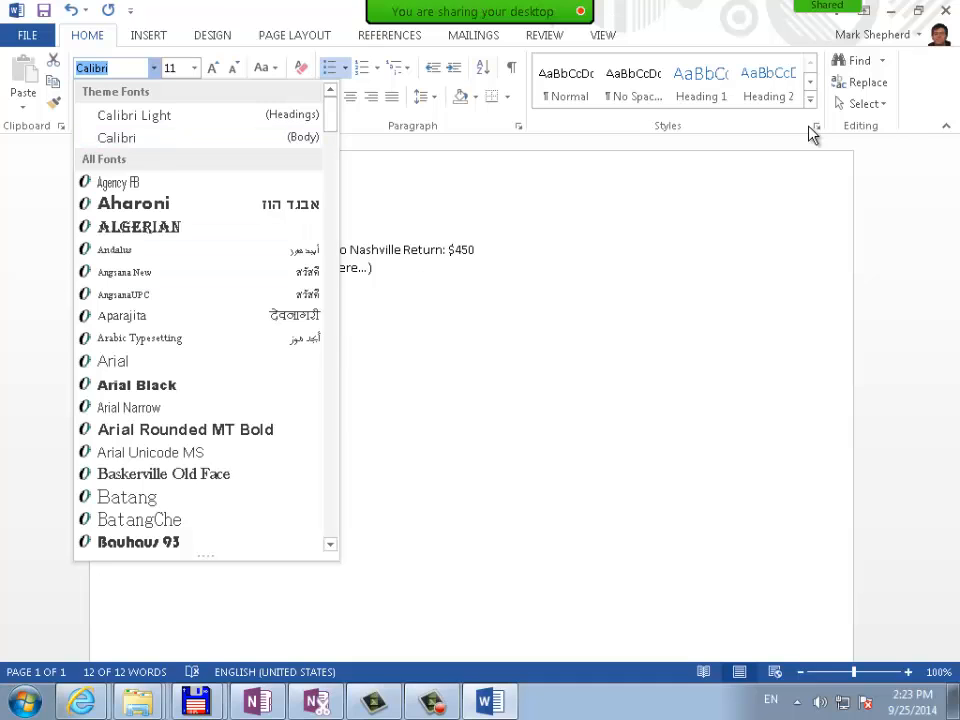
{"action": "scroll", "coordinate": [205, 320], "scroll_direction": "down", "scroll_amount": 10}
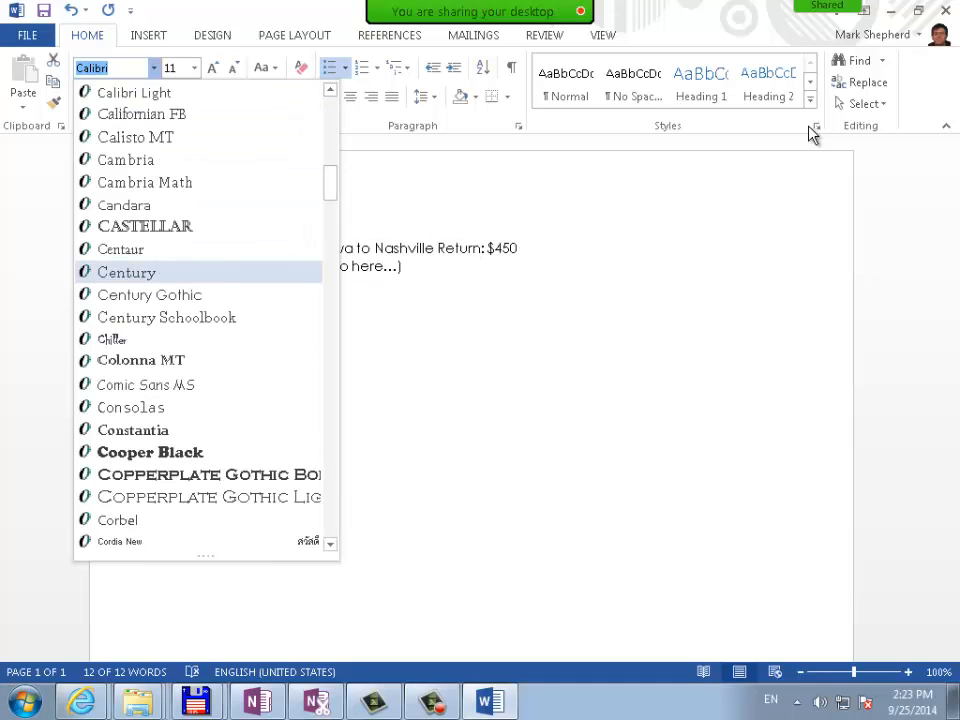
{"action": "key", "text": "Return"}
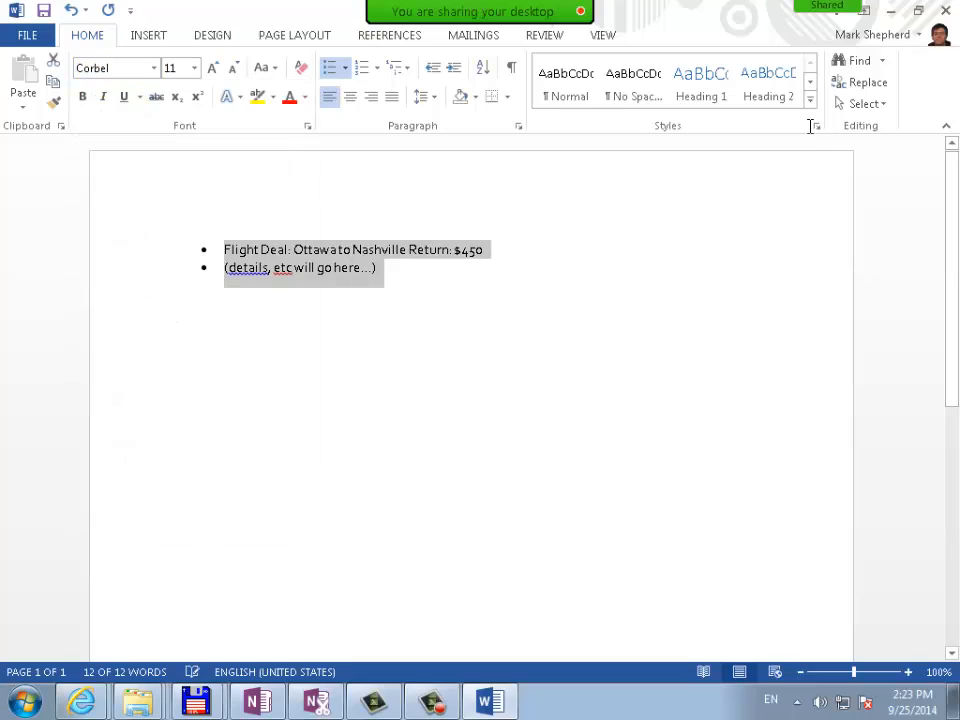
Color the second bullet, the details placeholder line, red
{"action": "key", "text": "Down"}
{"action": "key", "text": "Left"}
{"action": "key", "text": "Left"}
{"action": "key", "text": "shift+Home"}
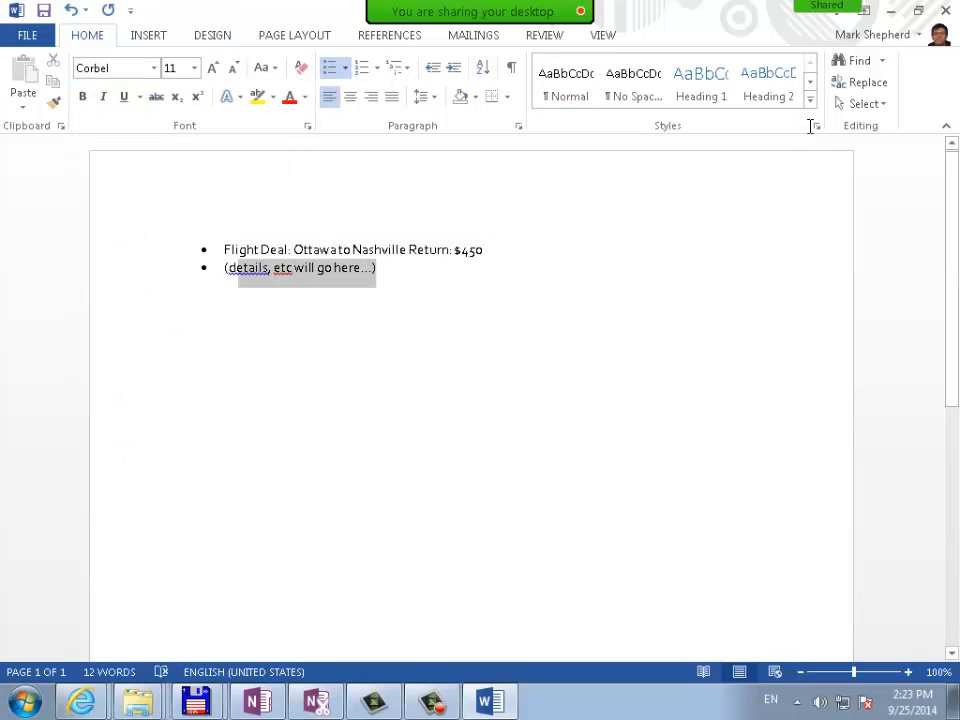
{"action": "left_click", "coordinate": [289, 97]}
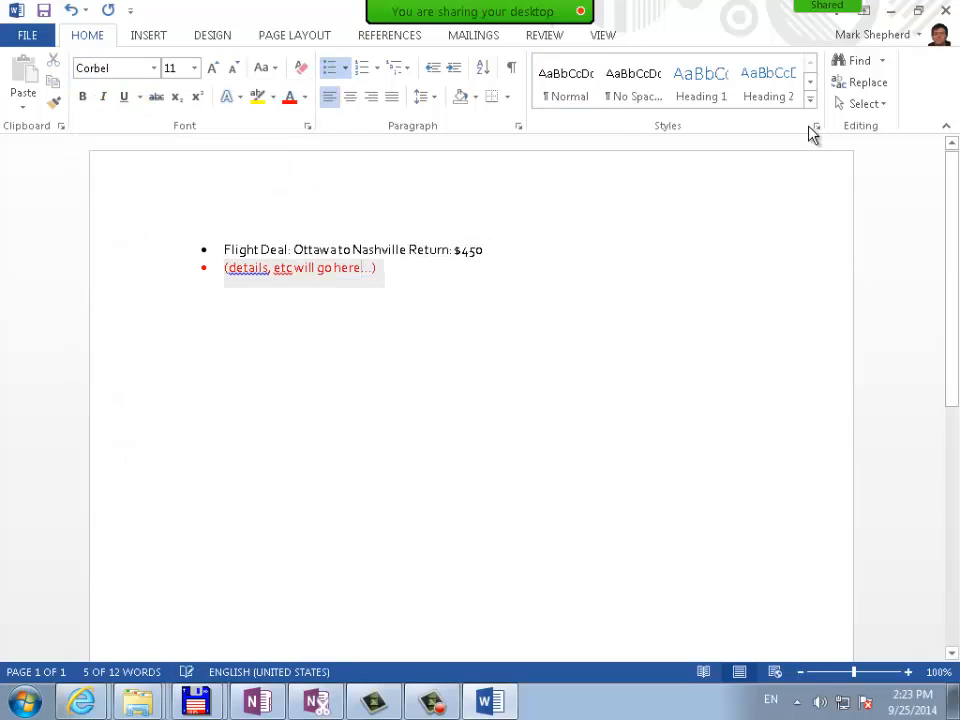
{"action": "left_click", "coordinate": [377, 268]}
{"action": "key", "text": "Return"}
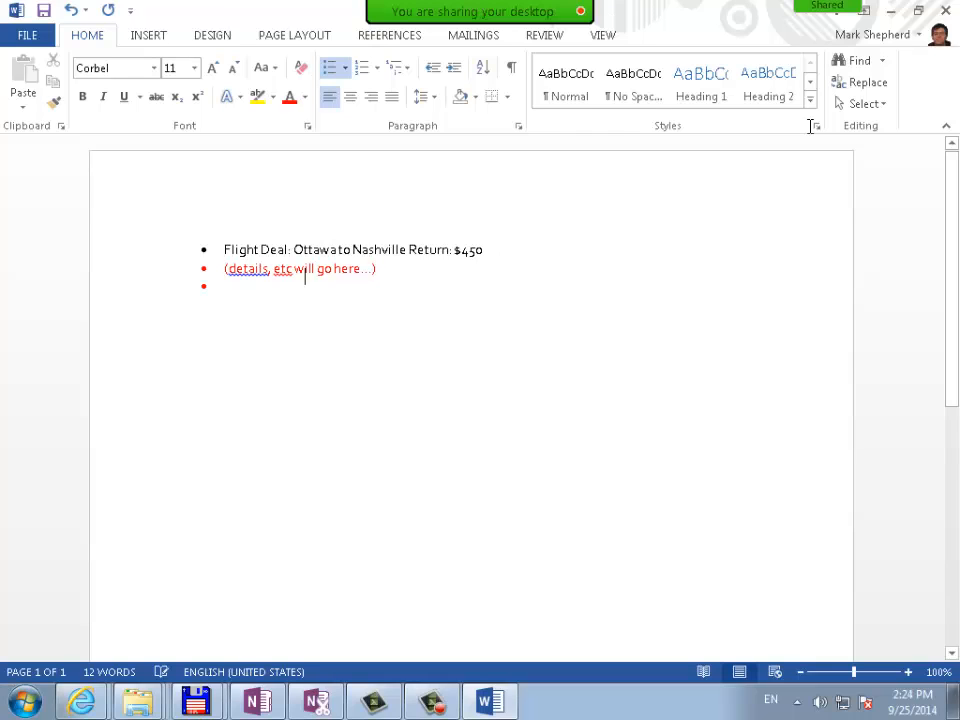
{"action": "key", "text": "Return"}
{"action": "key", "text": "BackSpace"}
Copy both bulleted lines of the Word document to the clipboard
{"action": "key", "text": "shift+Home"}
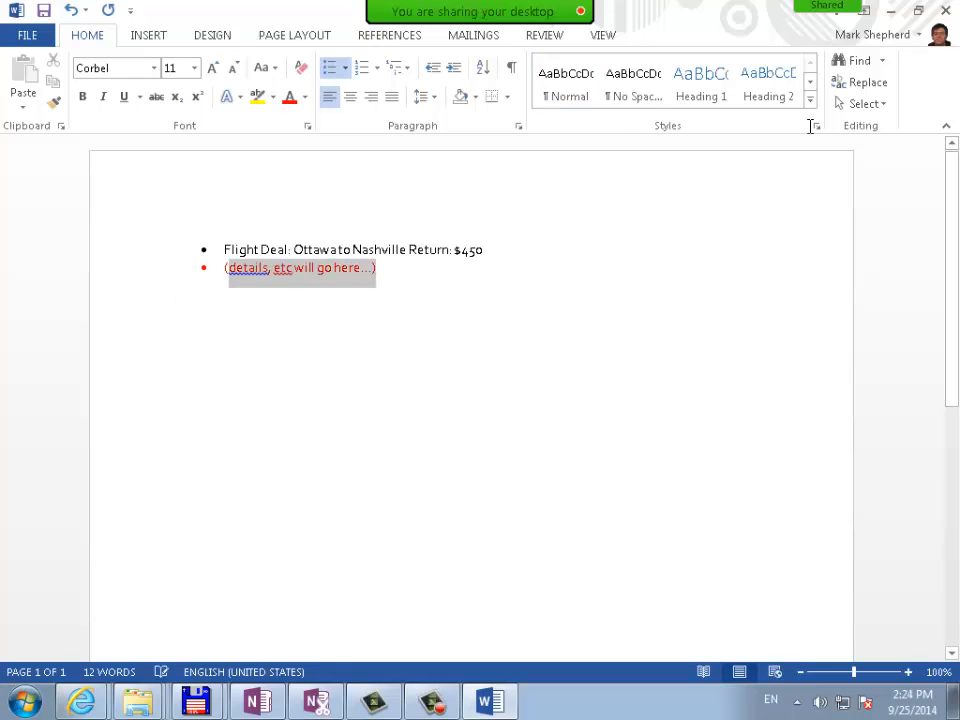
{"action": "key", "text": "shift+Up"}
{"action": "key", "text": "shift+F10"}
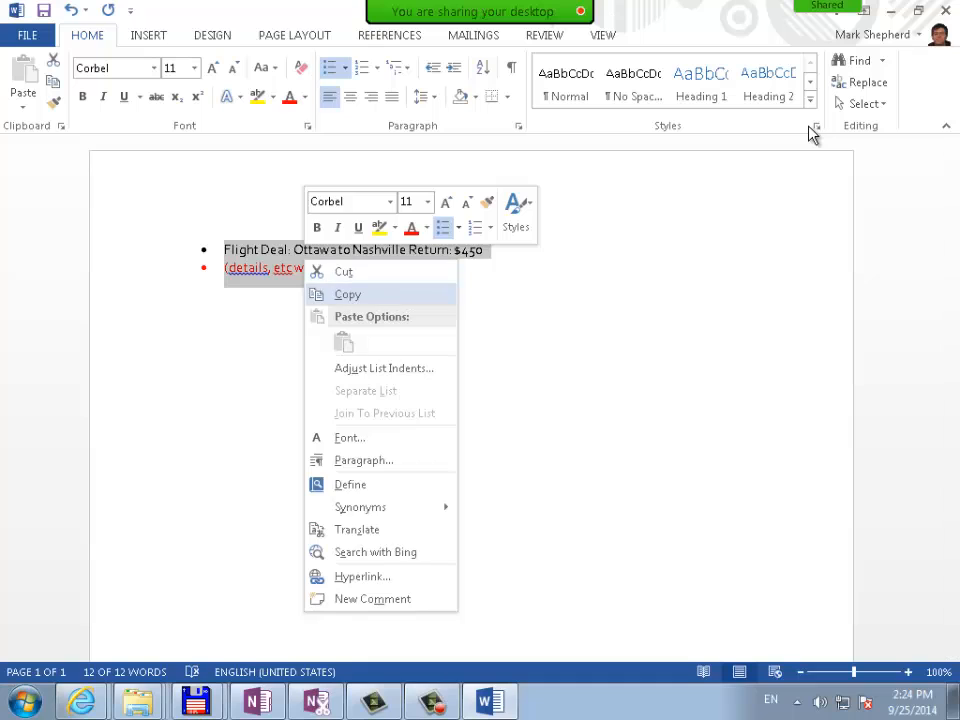
{"action": "left_click", "coordinate": [350, 295]}
Switch back to OneNote and open the Airline/Flight Details page in the FLIGHT section
{"action": "key", "text": "super+d"}
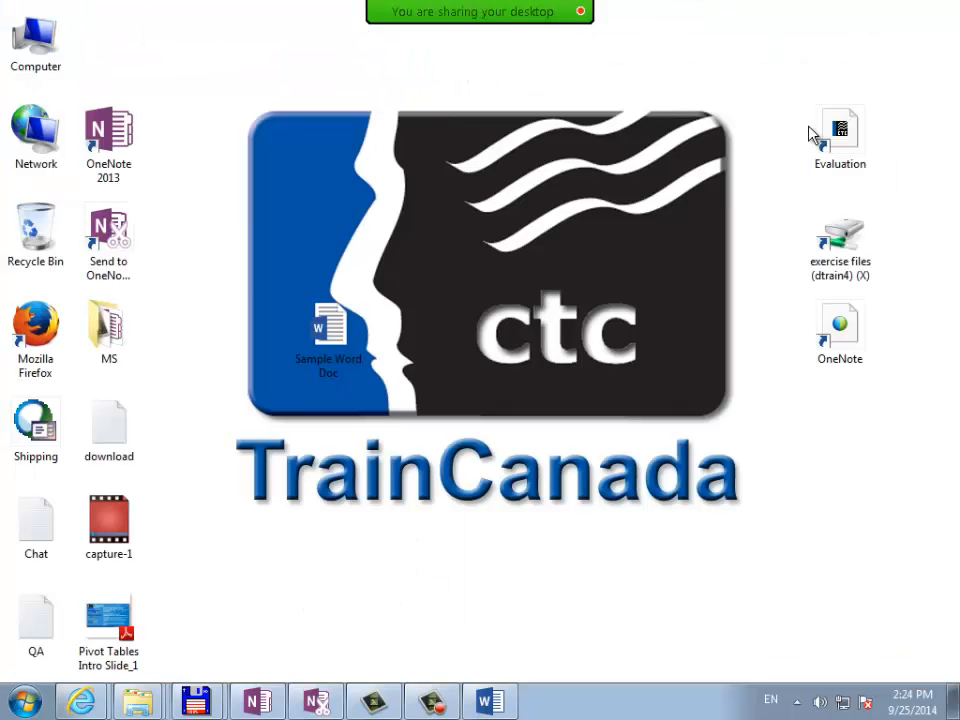
{"action": "key", "text": "alt+Tab"}
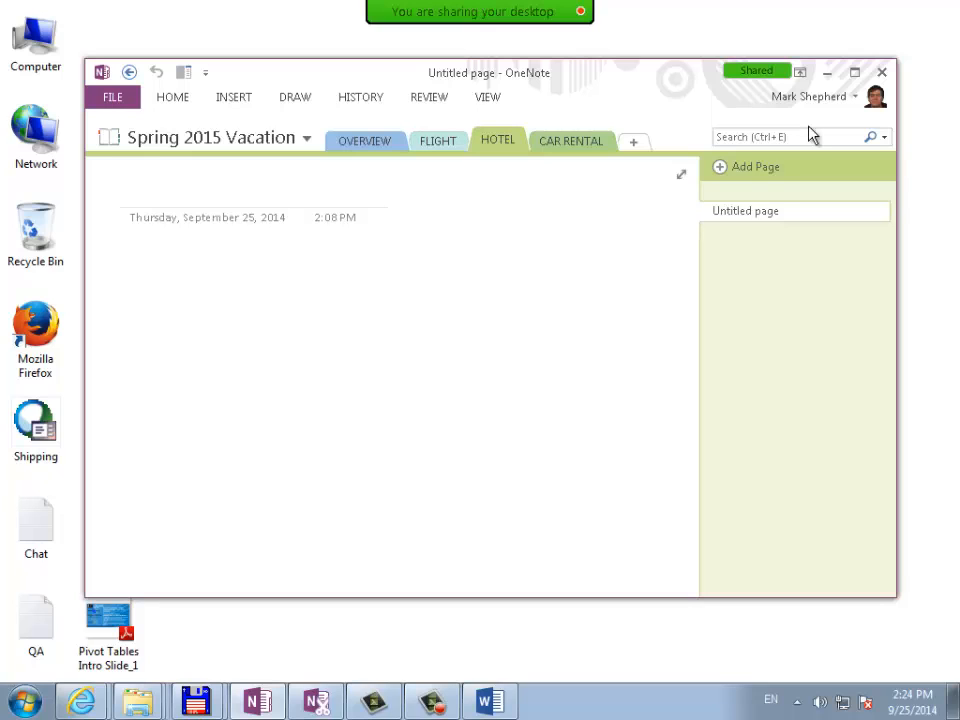
{"action": "key", "text": "ctrl+shift+Tab"}
{"action": "key", "text": "Down"}
{"action": "key", "text": "Down"}
{"action": "key", "text": "Down"}
{"action": "key", "text": "Return"}
{"action": "key", "text": "Return"}
{"action": "key", "text": "Return"}
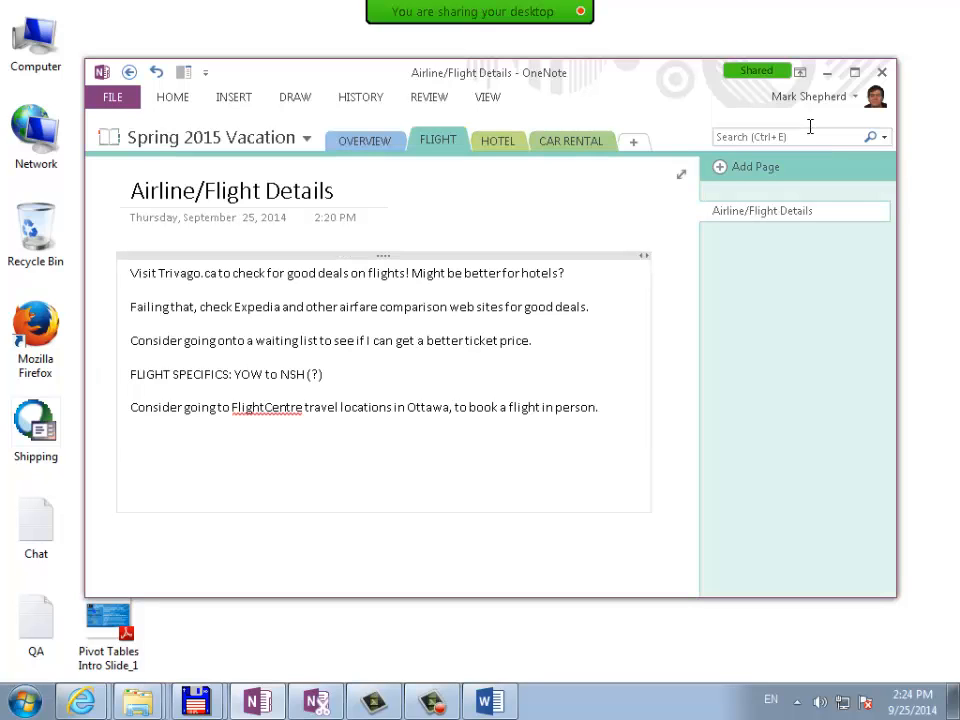
{"action": "left_click", "coordinate": [810, 126]}
{"action": "key", "text": "Up"}
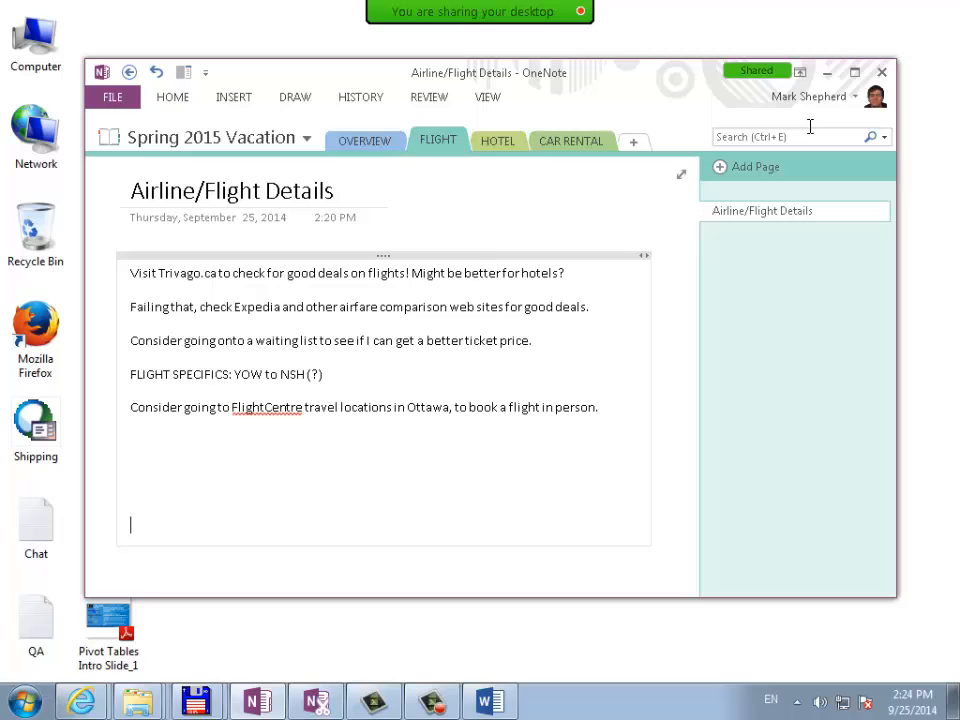
{"action": "key", "text": "BackSpace"}
{"action": "key", "text": "BackSpace"}
{"action": "key", "text": "BackSpace"}
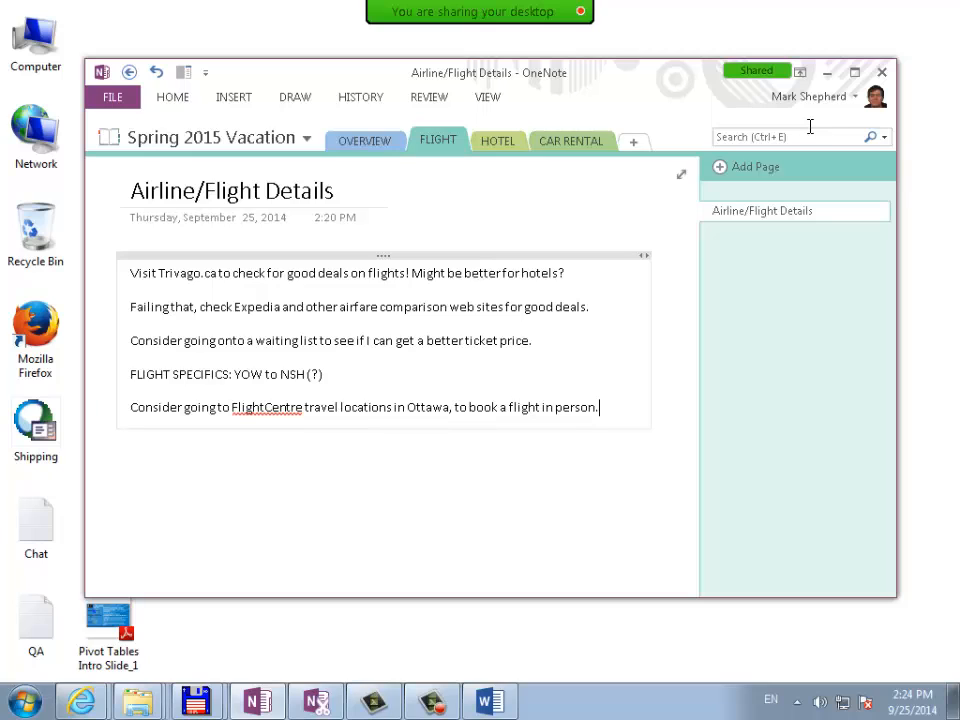
{"action": "key", "text": "Return"}
{"action": "key", "text": "Return"}
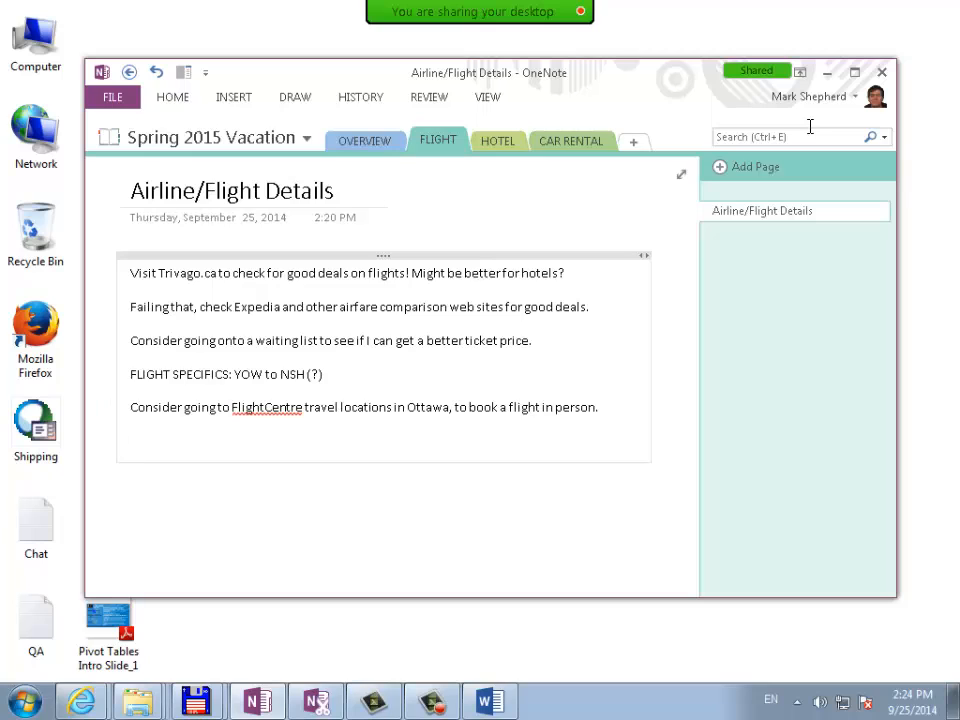
{"action": "key", "text": "Return"}
{"action": "key", "text": "Return"}
{"action": "key", "text": "Return"}
{"action": "key", "text": "Return"}
{"action": "key", "text": "Return"}
{"action": "key", "text": "Return"}
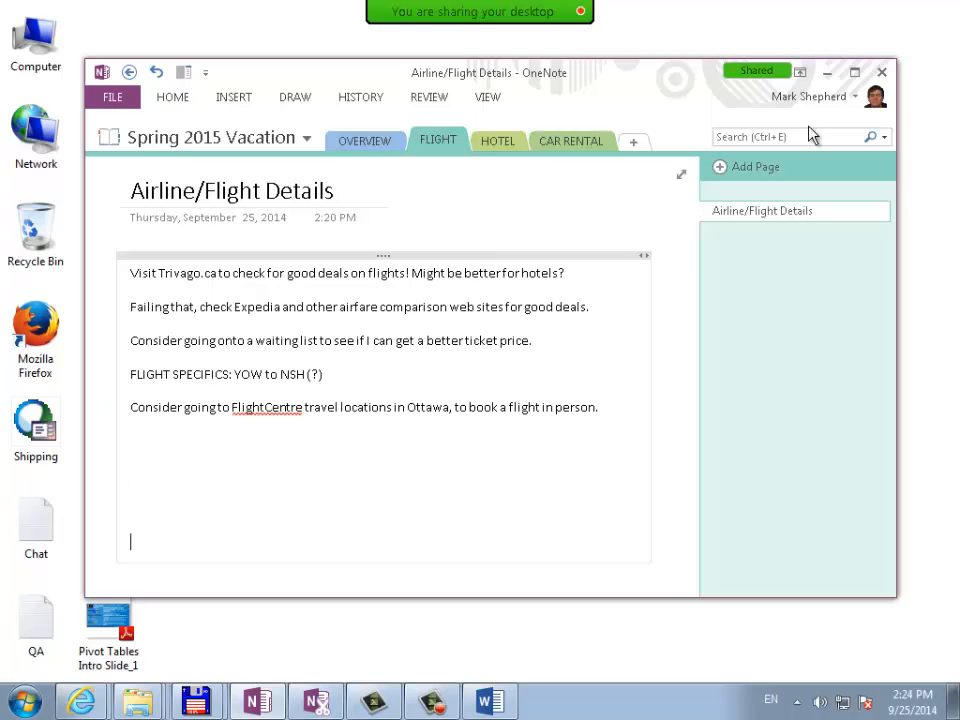
{"action": "key", "text": "BackSpace"}
{"action": "key", "text": "BackSpace"}
{"action": "key", "text": "BackSpace"}
{"action": "key", "text": "BackSpace"}
{"action": "key", "text": "BackSpace"}
{"action": "key", "text": "BackSpace"}
{"action": "key", "text": "BackSpace"}
{"action": "key", "text": "BackSpace"}
{"action": "key", "text": "Return"}
{"action": "key", "text": "Return"}
{"action": "key", "text": "Return"}
{"action": "key", "text": "Return"}
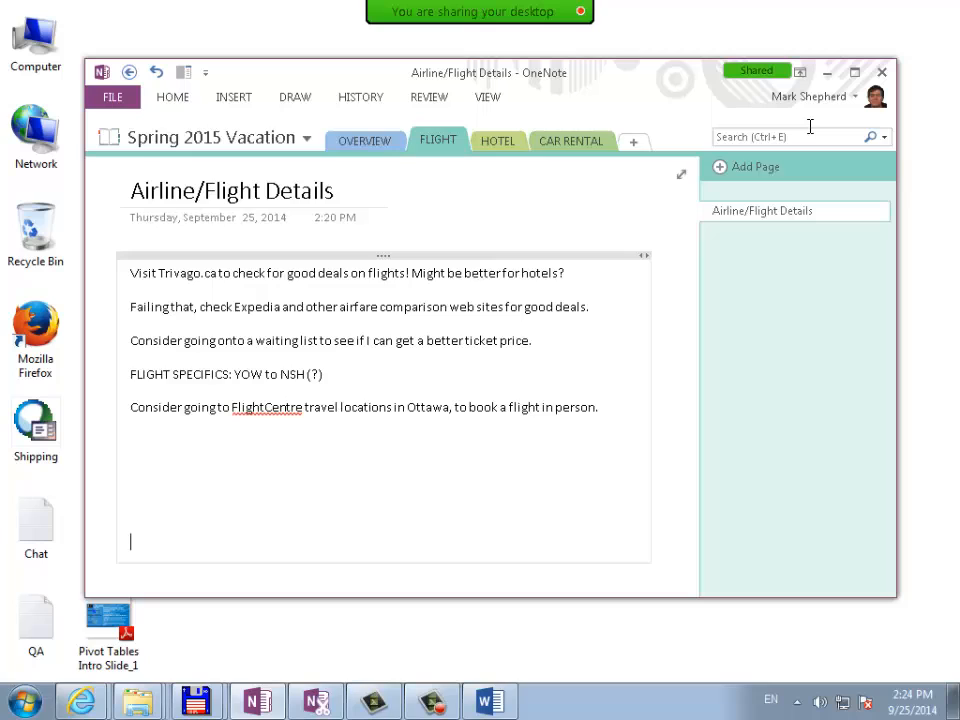
{"action": "key", "text": "BackSpace"}
{"action": "key", "text": "BackSpace"}
{"action": "key", "text": "BackSpace"}
{"action": "key", "text": "BackSpace"}
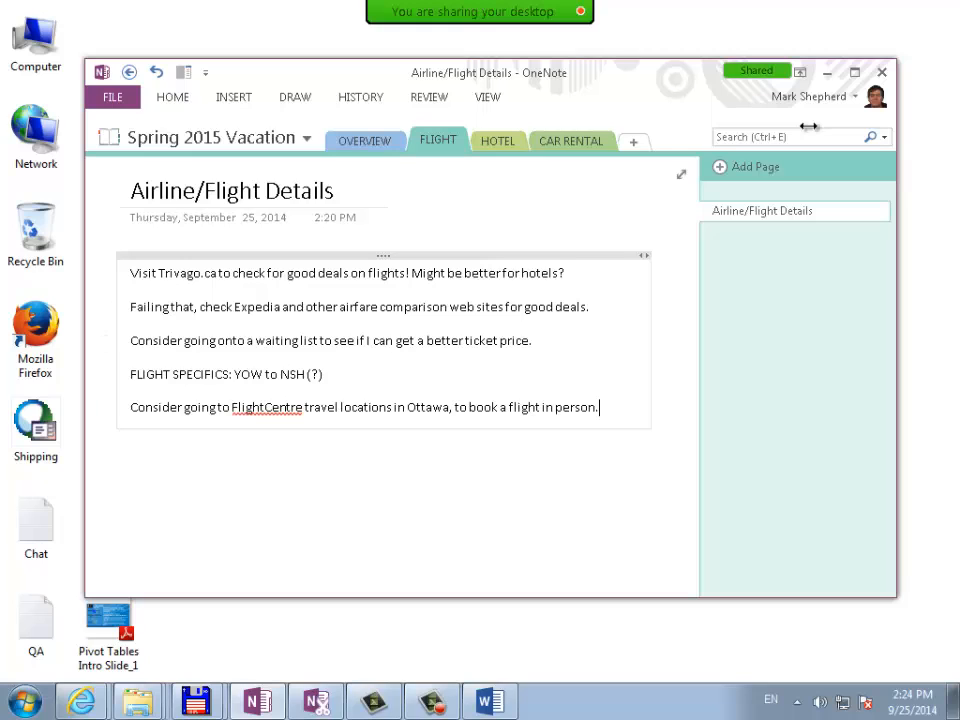
Narrow the flight notes container and place the copied flight deal bullets in a separate note container close beside it
{"action": "left_click_drag", "start_coordinate": [645, 256], "coordinate": [416, 256]}
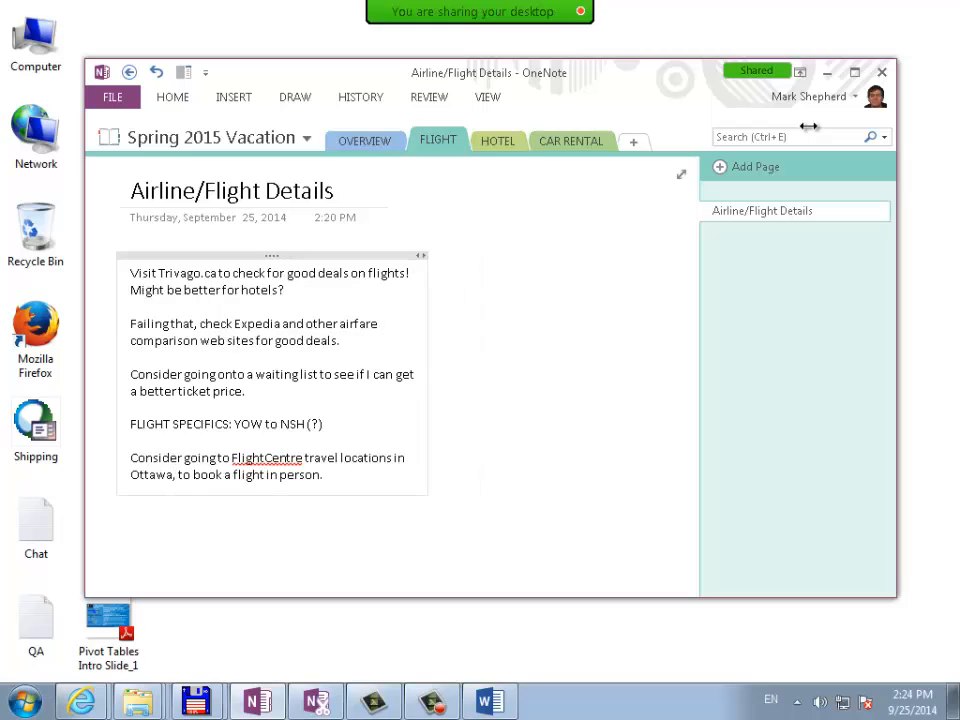
{"action": "left_click", "coordinate": [580, 340]}
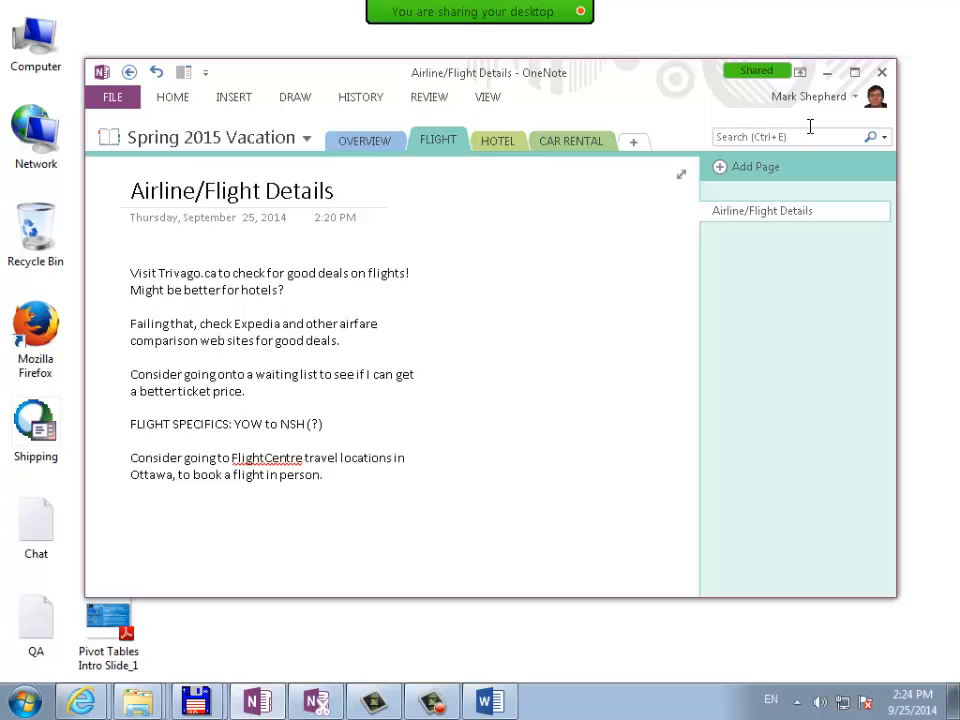
{"action": "key", "text": "ctrl+v"}
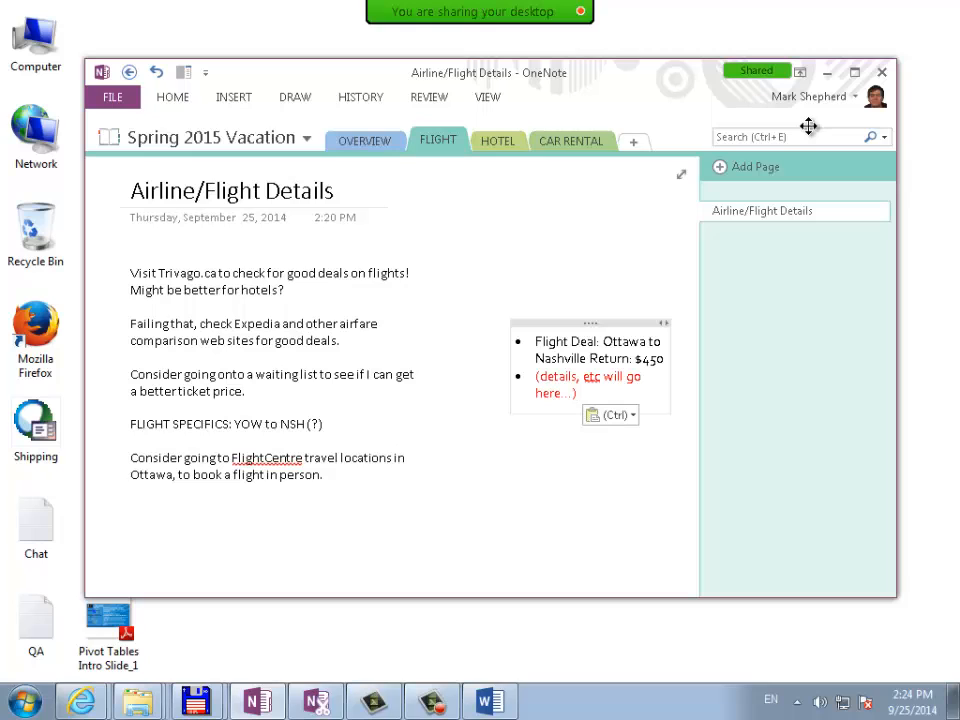
{"action": "left_click_drag", "start_coordinate": [590, 323], "coordinate": [545, 301]}
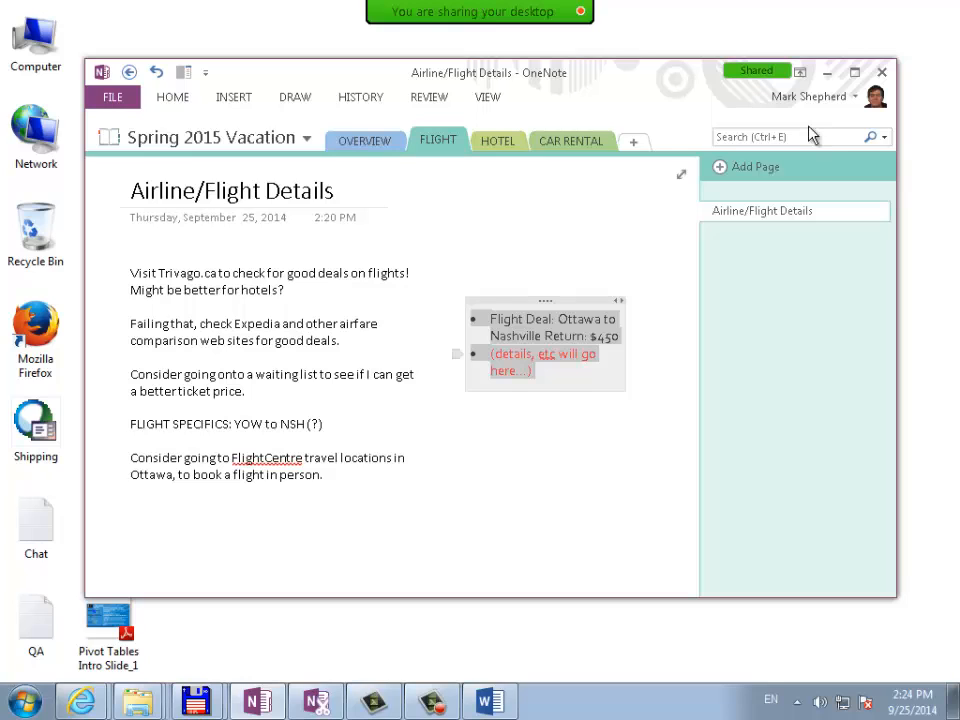
Delete the flight deal note container beside the main text on the Airline/Flight Details page
{"action": "left_click_drag", "start_coordinate": [545, 301], "coordinate": [590, 323]}
{"action": "key", "text": "Delete"}
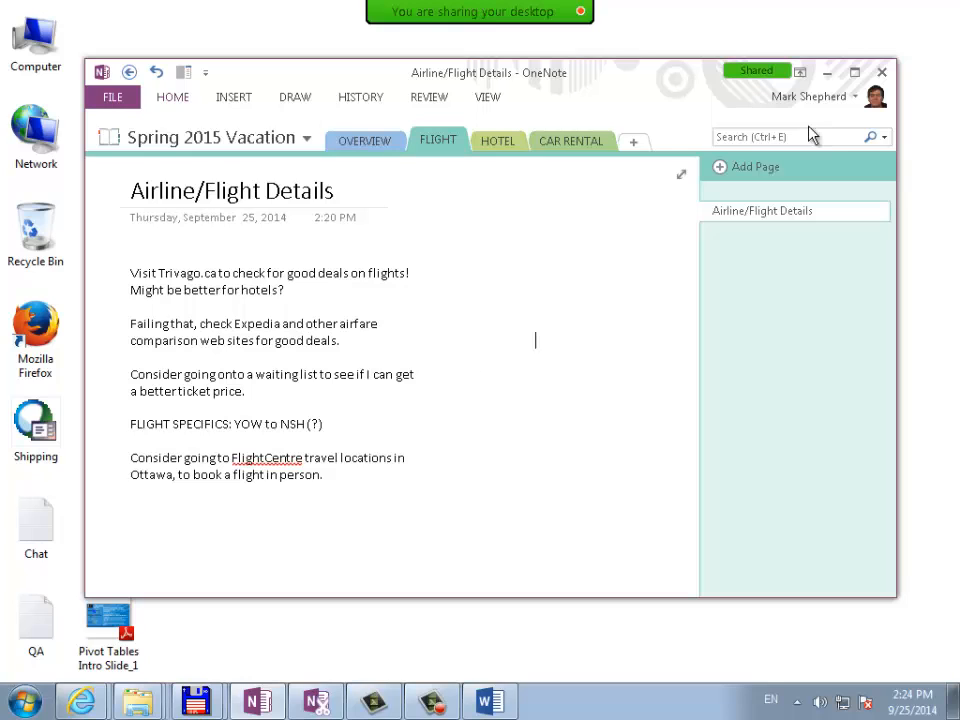
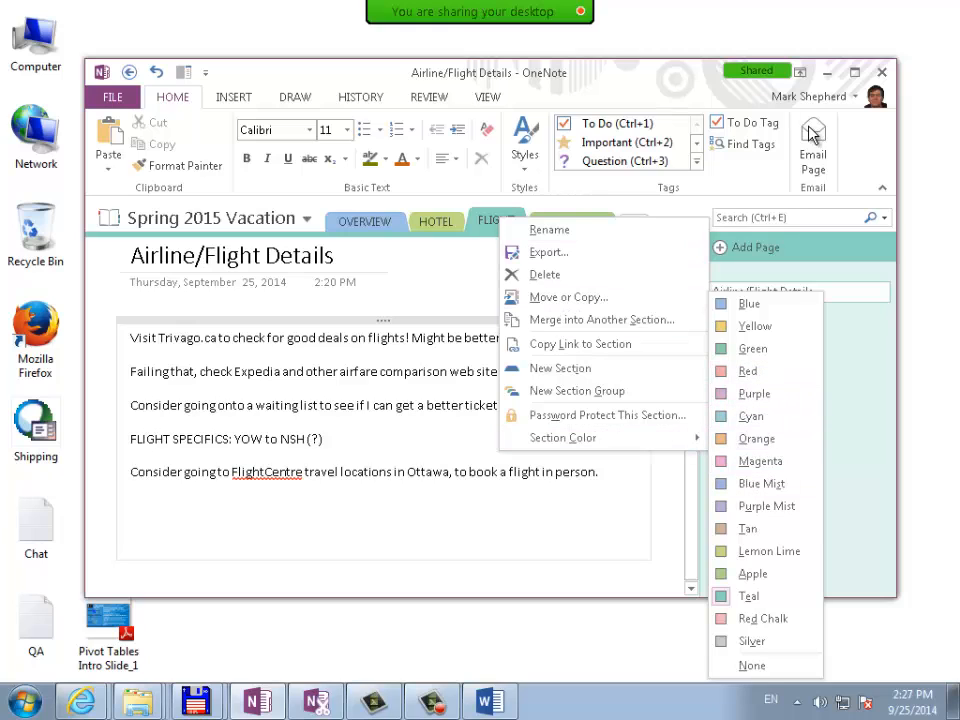
Change the FLIGHT section's color to Blue Mist
{"action": "mouse_move", "coordinate": [600, 437]}
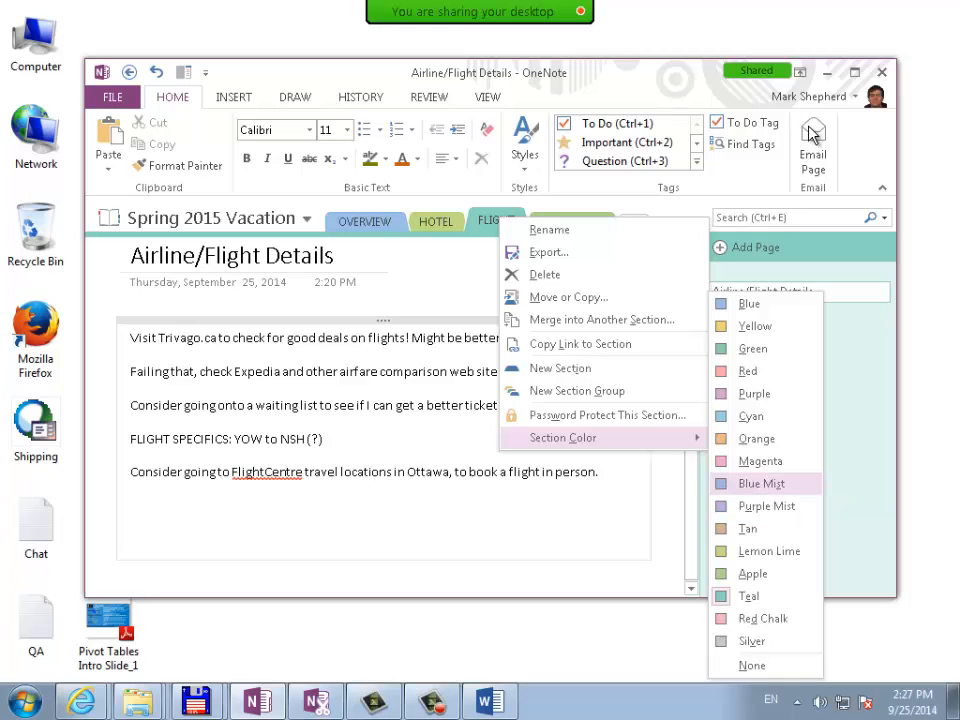
{"action": "key", "text": "Down"}
{"action": "key", "text": "Down"}
{"action": "key", "text": "Up"}
{"action": "key", "text": "Up"}
{"action": "key", "text": "Return"}
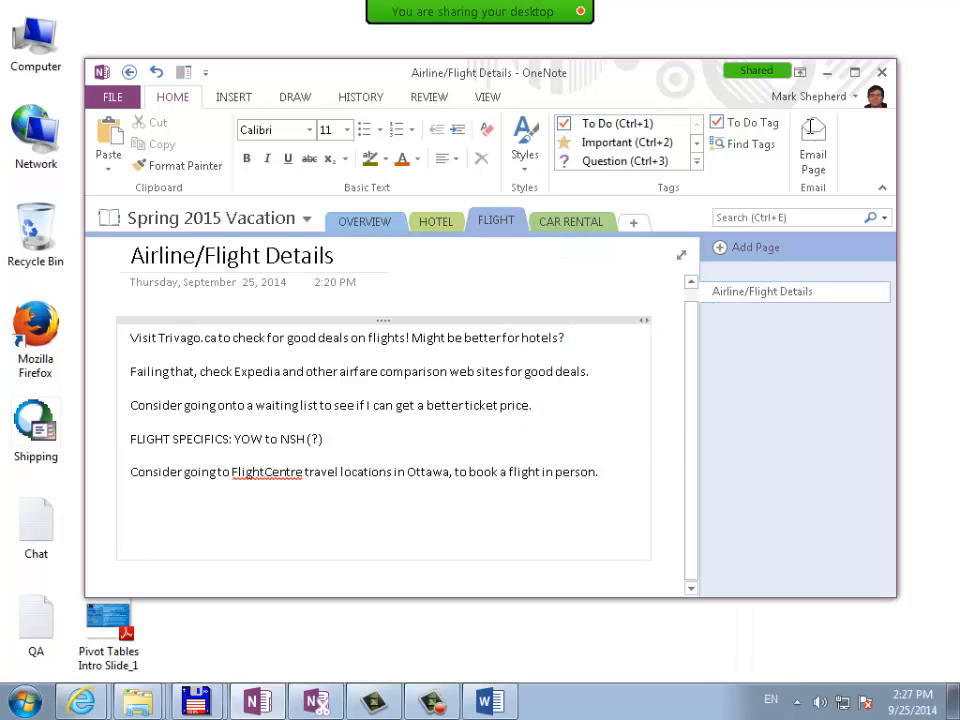
Set the FLIGHT section's color to Cyan
{"action": "right_click", "coordinate": [490, 223]}
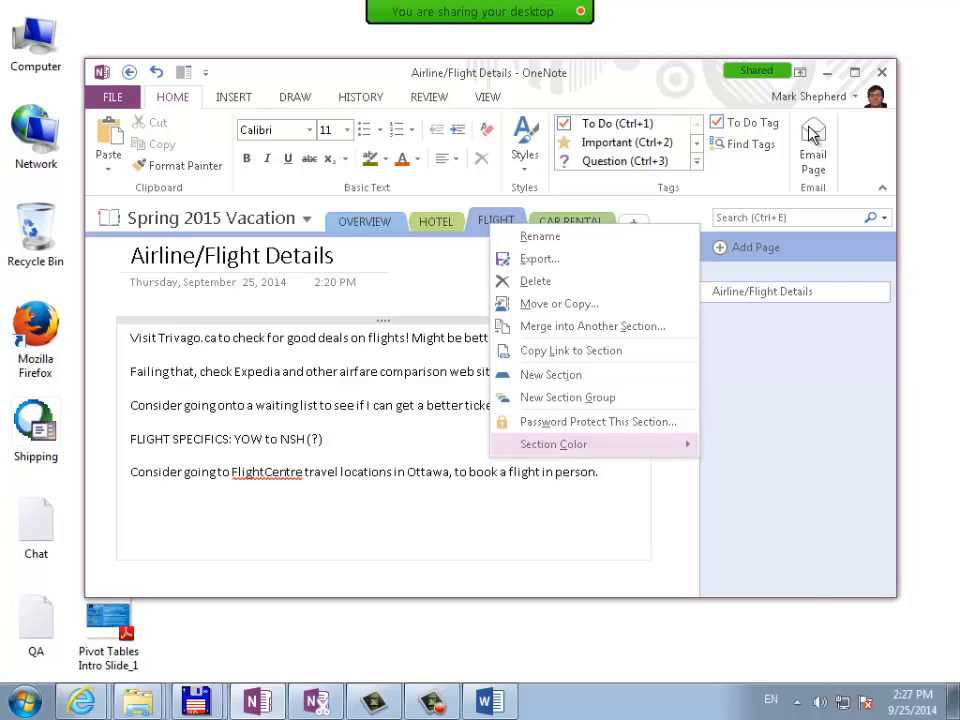
{"action": "key", "text": "Right"}
{"action": "key", "text": "Down"}
{"action": "key", "text": "Up"}
{"action": "key", "text": "Up"}
{"action": "key", "text": "Up"}
{"action": "key", "text": "Up"}
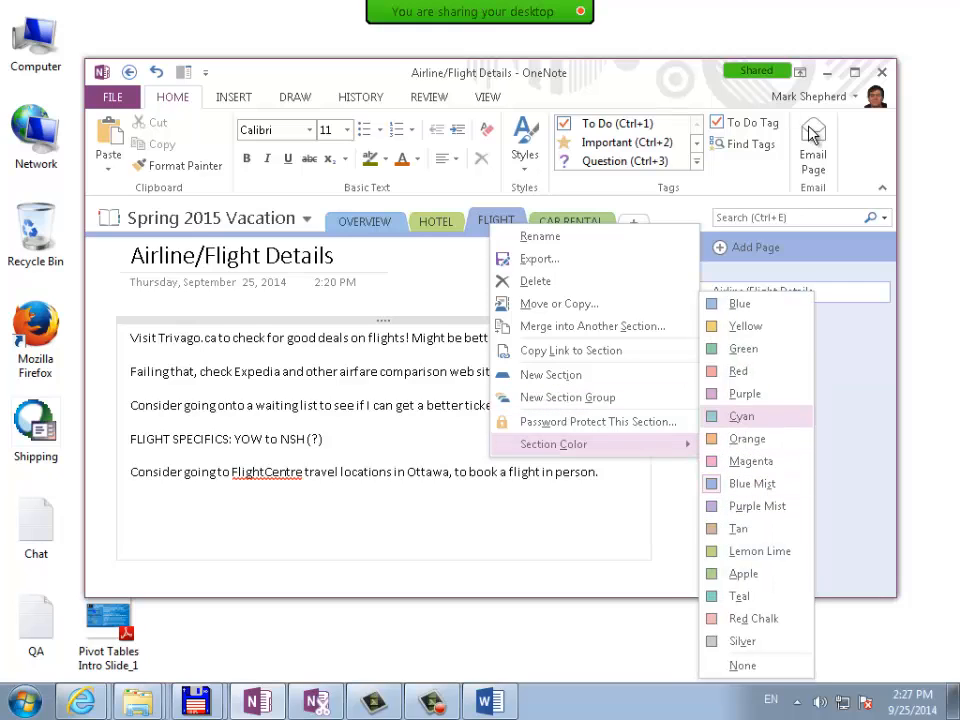
{"action": "key", "text": "Return"}
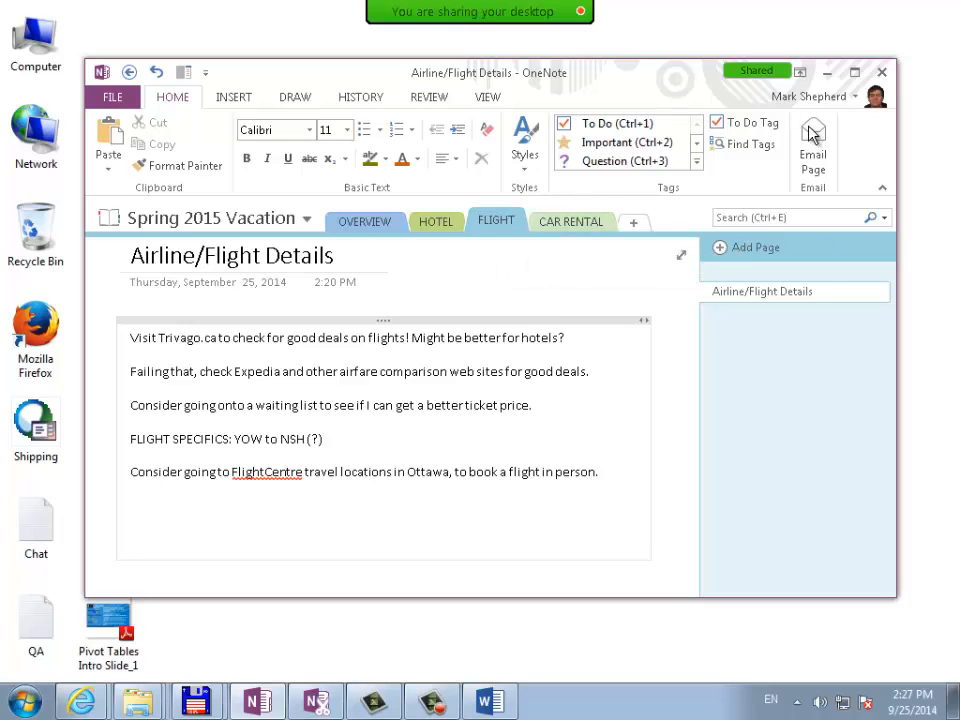
Go to the CAR RENTAL section and set its section color to Orange
{"action": "key", "text": "ctrl+Tab"}
{"action": "key", "text": "shift+F10"}
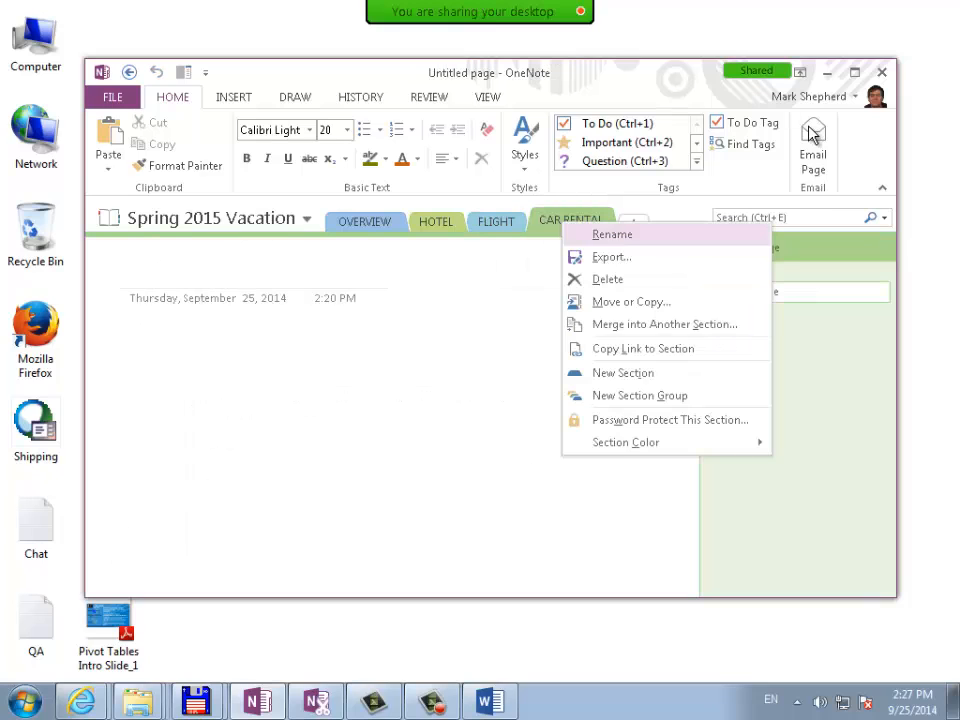
{"action": "key", "text": "Up"}
{"action": "key", "text": "Up"}
{"action": "key", "text": "Down"}
{"action": "key", "text": "Right"}
{"action": "key", "text": "Up"}
{"action": "key", "text": "Up"}
{"action": "key", "text": "Up"}
{"action": "key", "text": "Up"}
{"action": "key", "text": "Up"}
{"action": "key", "text": "Up"}
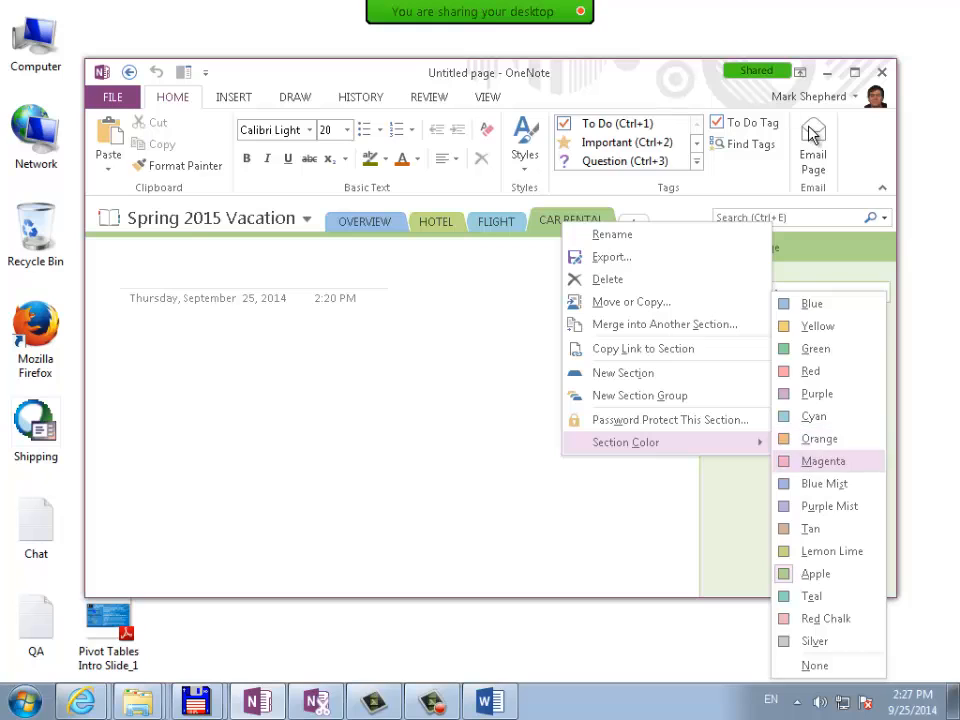
{"action": "key", "text": "Return"}
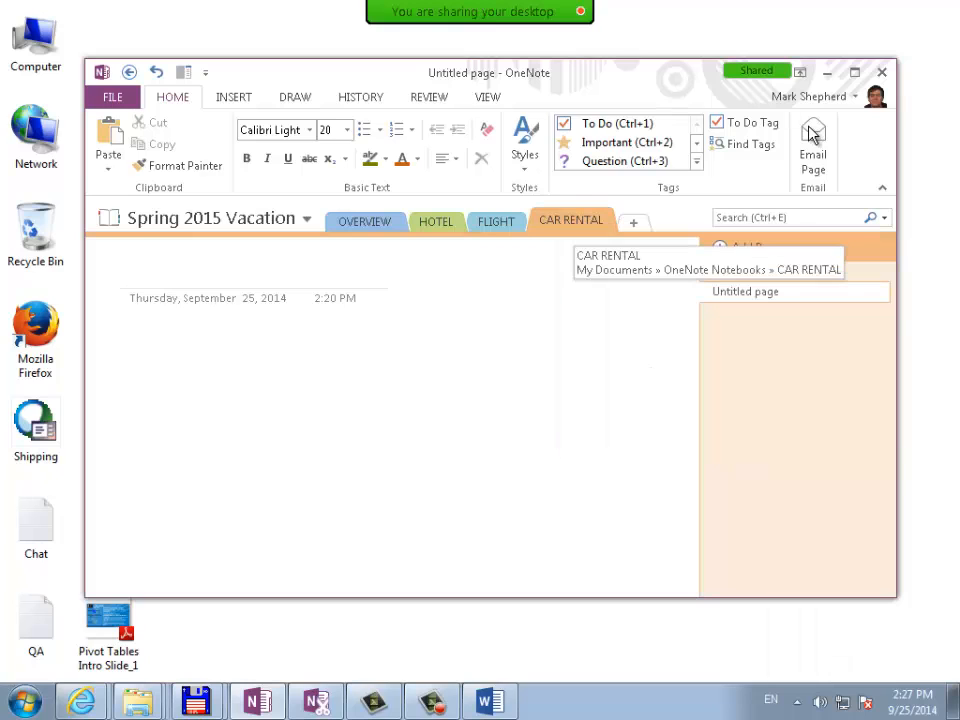
Go back to the HOTEL section and change its section color to Orange
{"action": "key", "text": "ctrl+shift+Tab"}
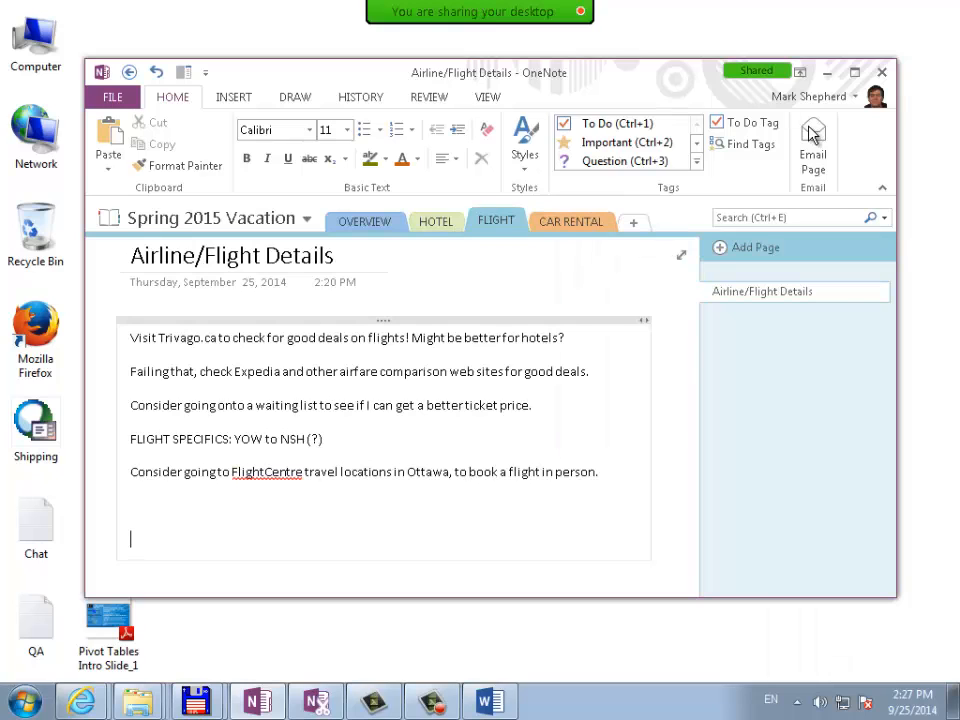
{"action": "key", "text": "ctrl+shift+Tab"}
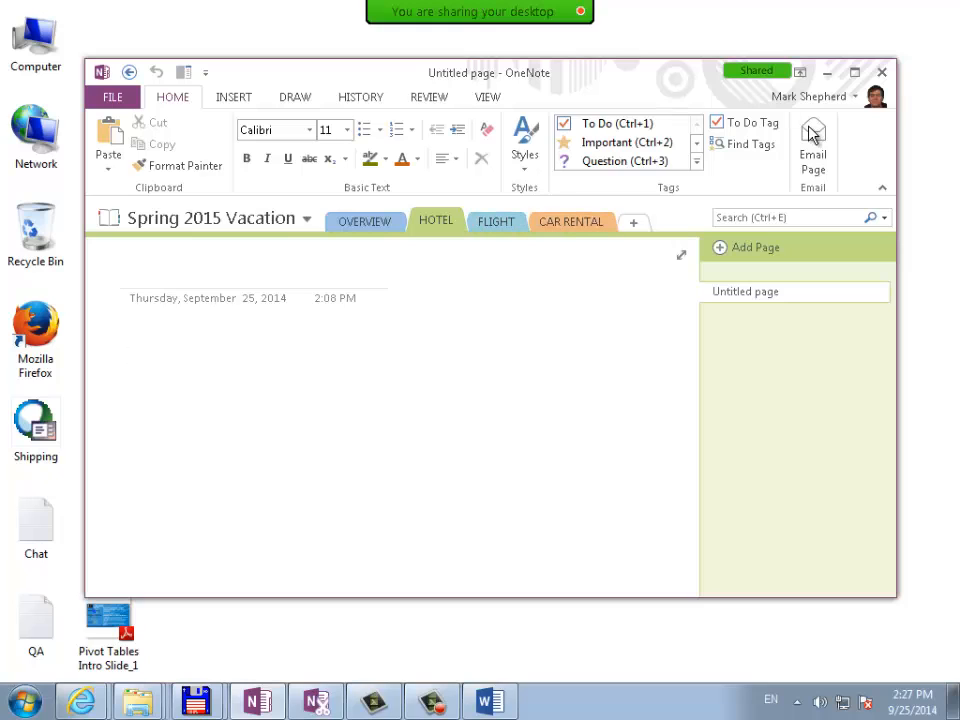
{"action": "right_click", "coordinate": [437, 221]}
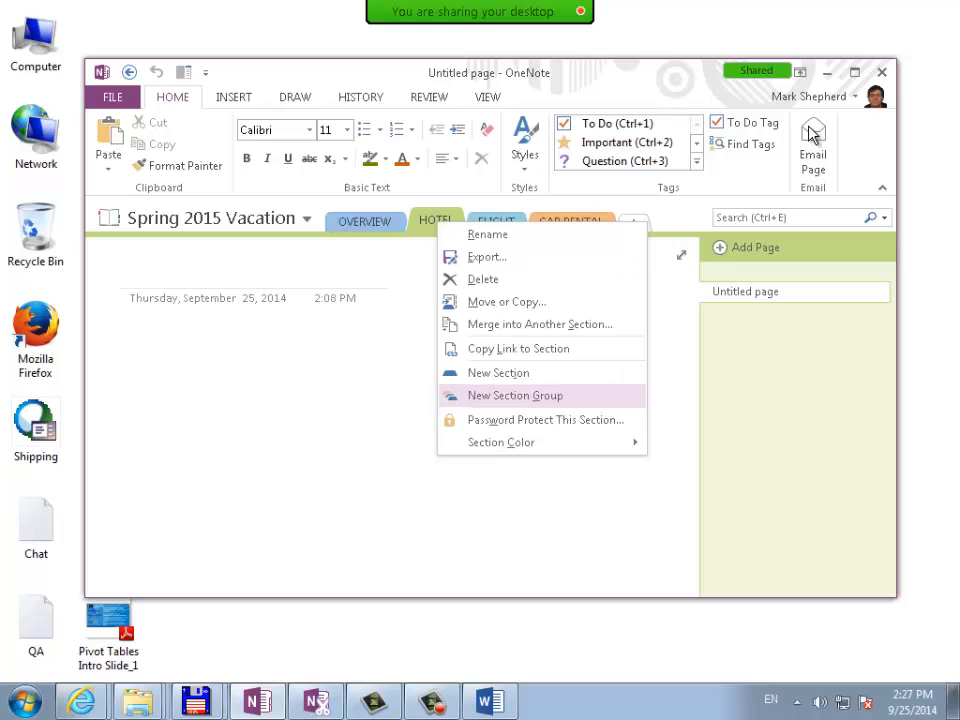
{"action": "left_click", "coordinate": [696, 437]}
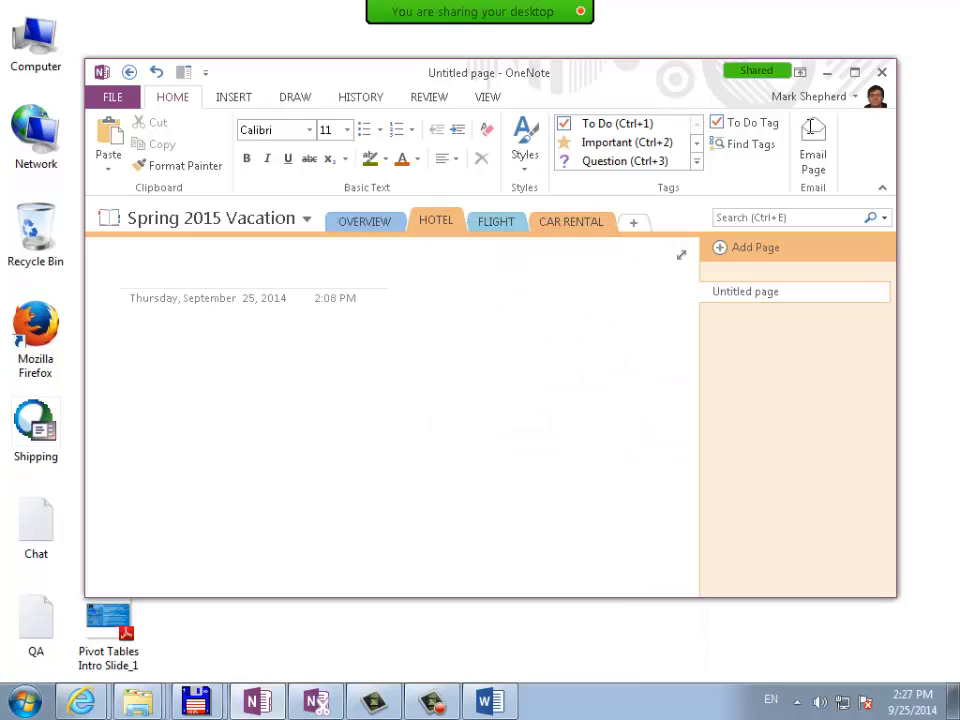
Set the HOTEL section's color to Green
{"action": "right_click", "coordinate": [445, 224]}
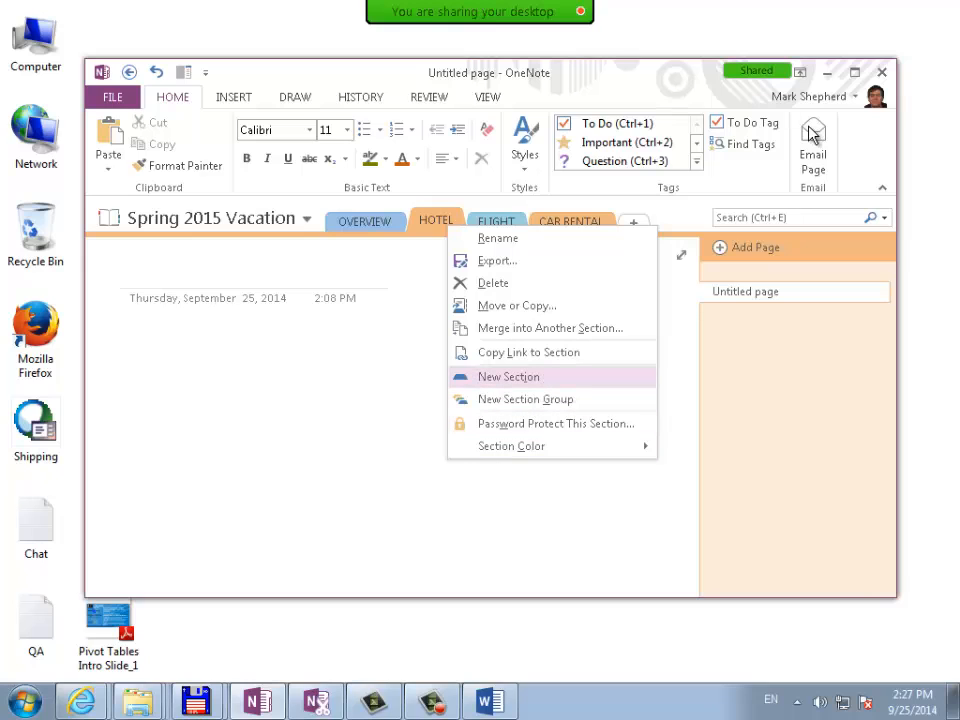
{"action": "mouse_move", "coordinate": [530, 446]}
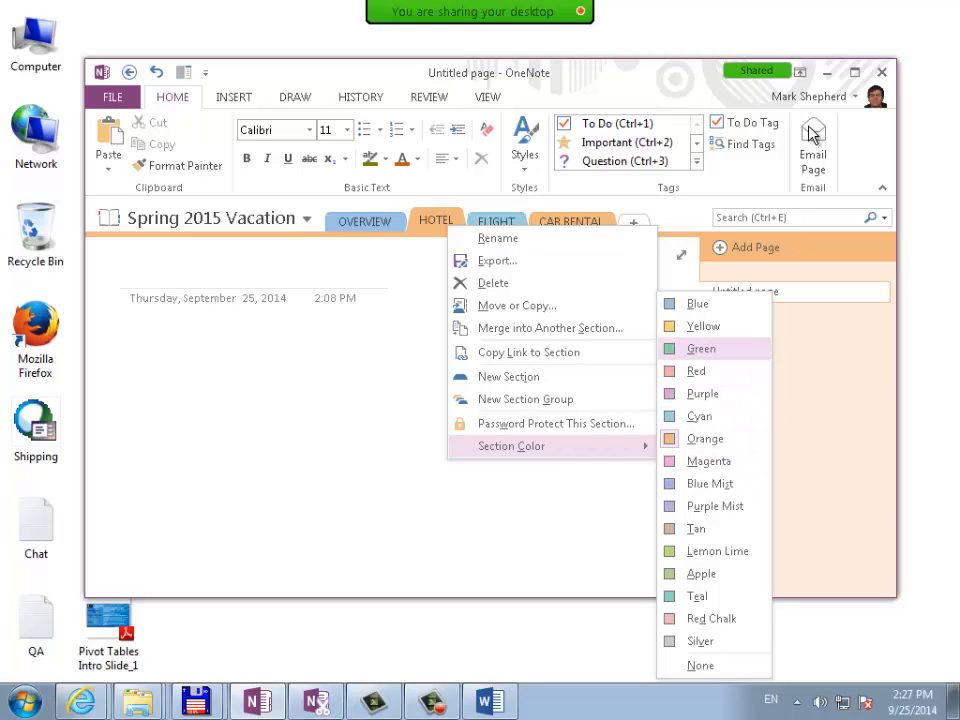
{"action": "left_click", "coordinate": [700, 348]}
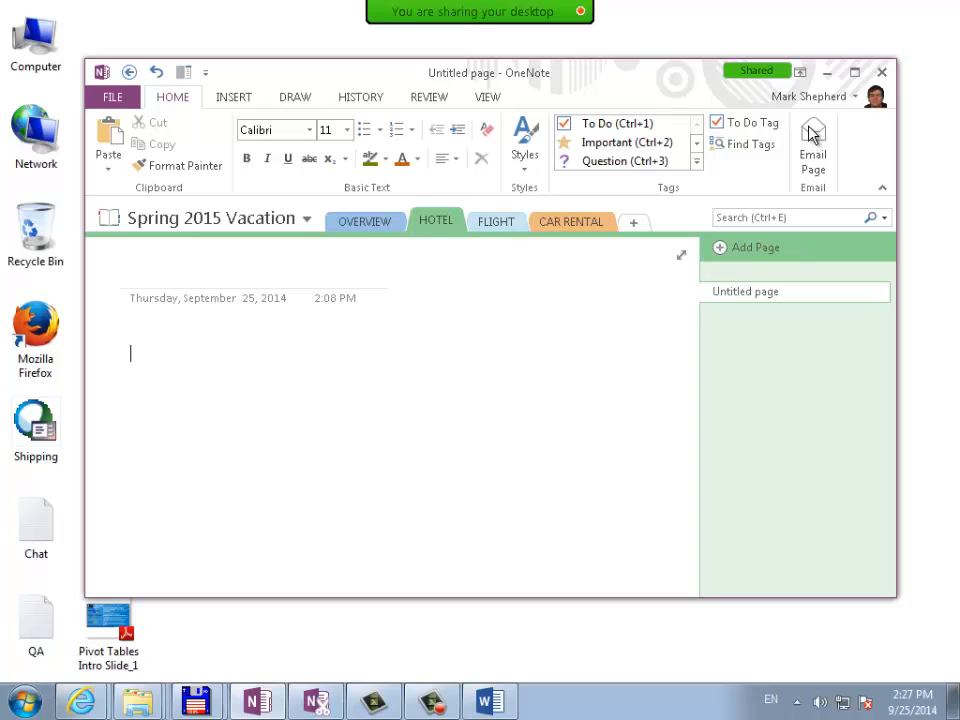
{"action": "right_click", "coordinate": [437, 221]}
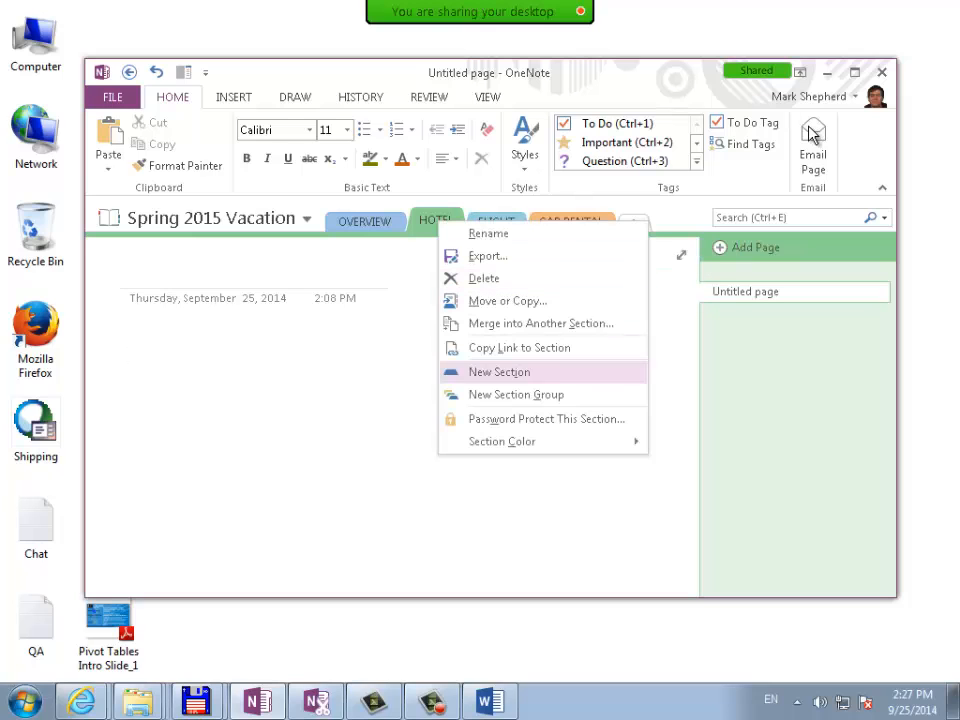
{"action": "key", "text": "Right"}
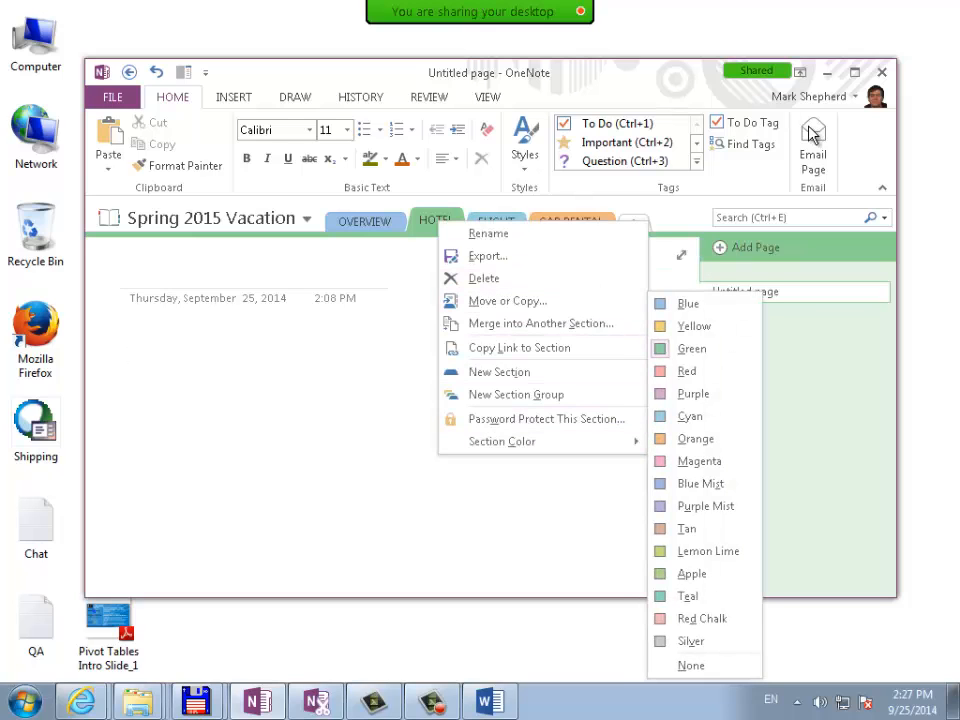
{"action": "key", "text": "Escape"}
{"action": "key", "text": "Escape"}
Go to the OVERVIEW section, then add a new section to the notebook and keep its default name
{"action": "key", "text": "ctrl+shift+Tab"}
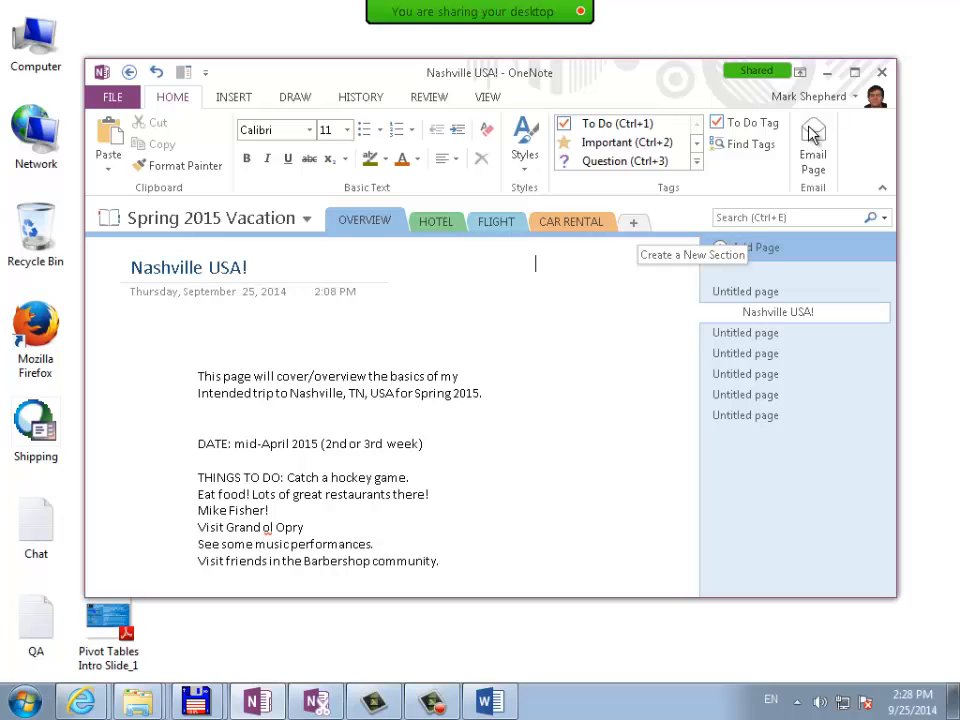
{"action": "right_click", "coordinate": [582, 221]}
{"action": "left_click", "coordinate": [643, 371]}
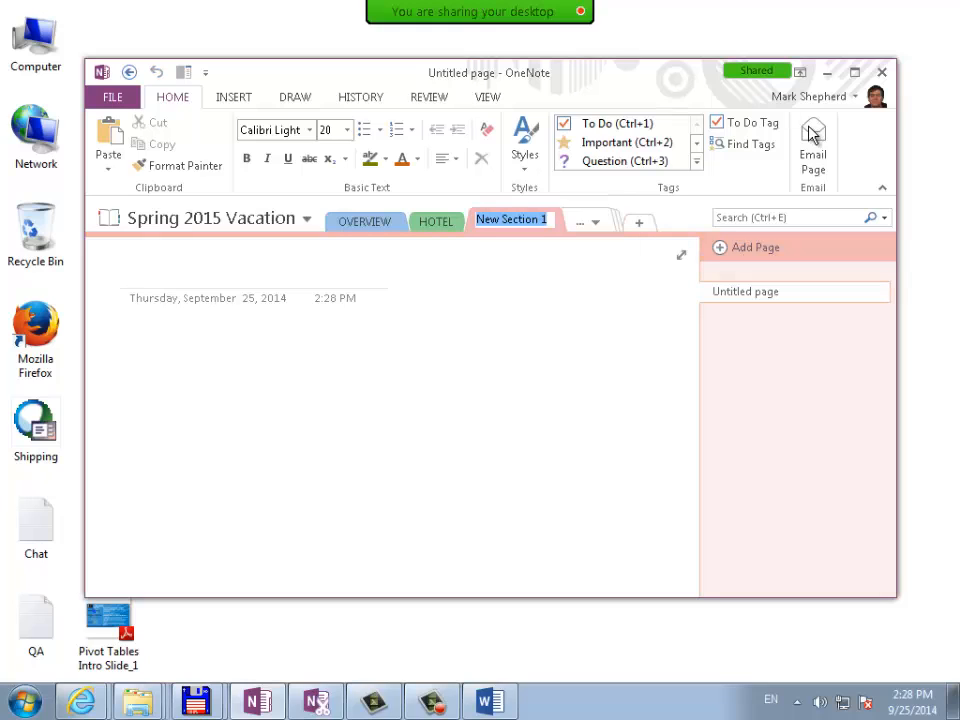
{"action": "key", "text": "Return"}
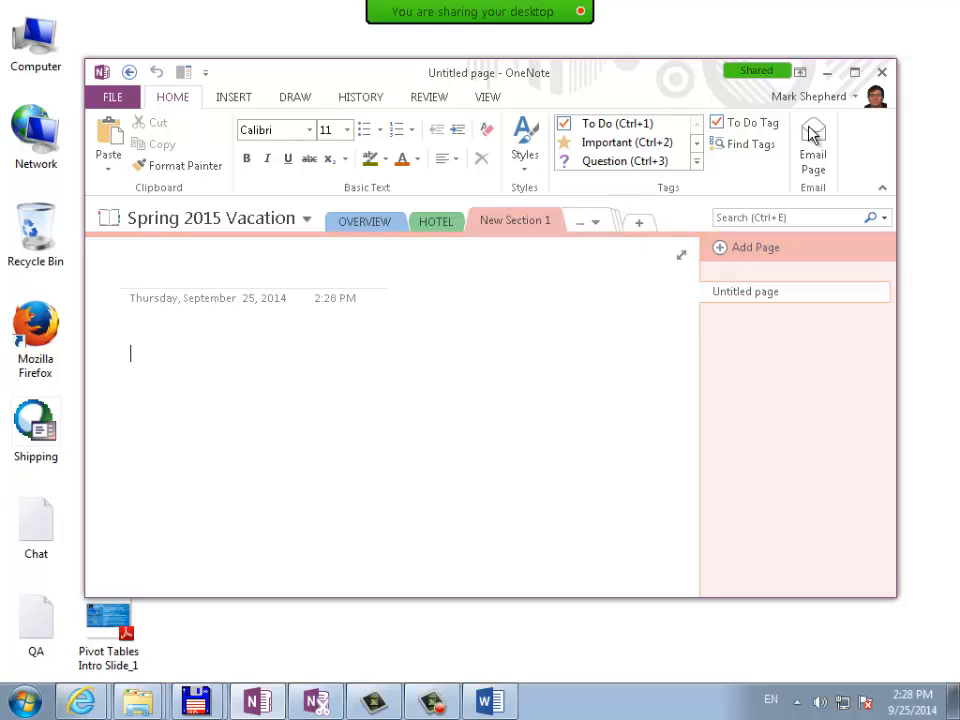
{"action": "right_click", "coordinate": [534, 220]}
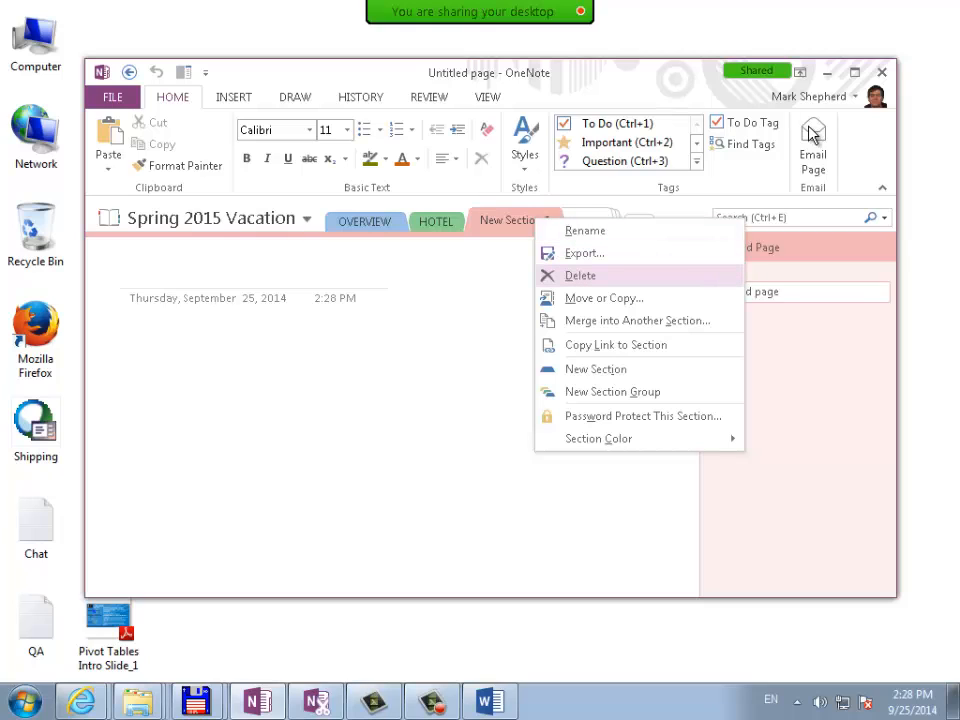
{"action": "key", "text": "Down"}
{"action": "key", "text": "Down"}
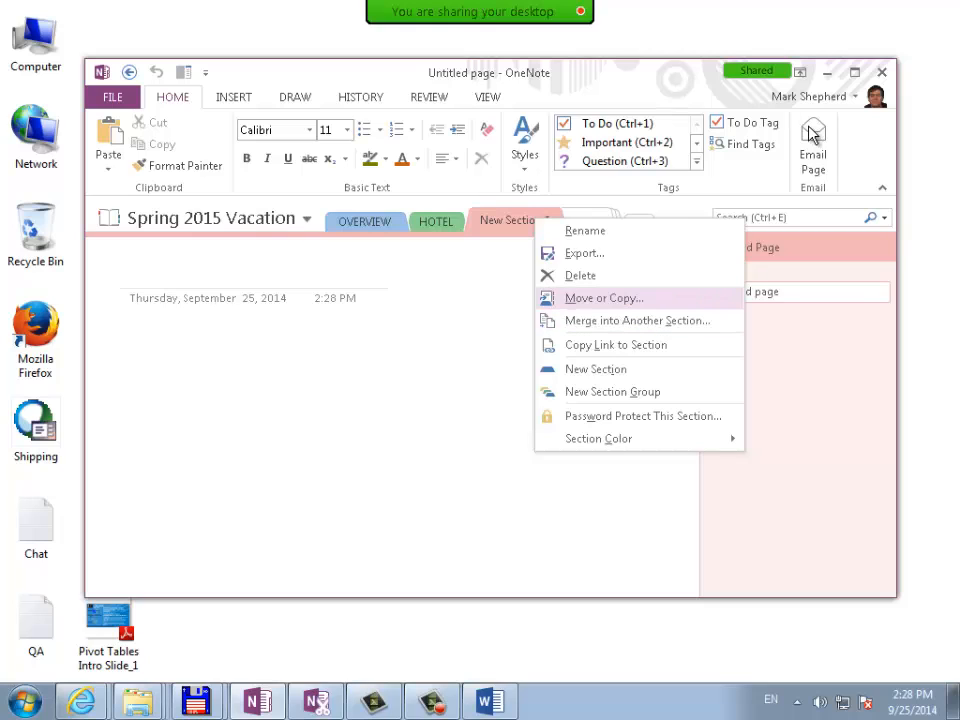
{"action": "left_click", "coordinate": [514, 218]}
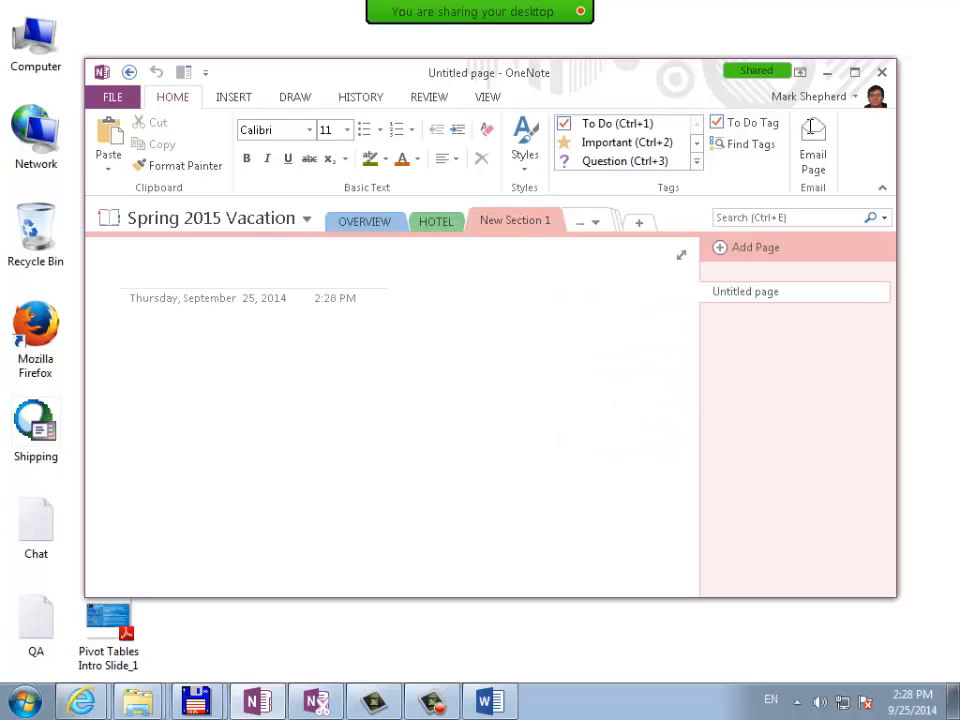
Delete the newly added empty section from the notebook and confirm the deletion
{"action": "right_click", "coordinate": [514, 217]}
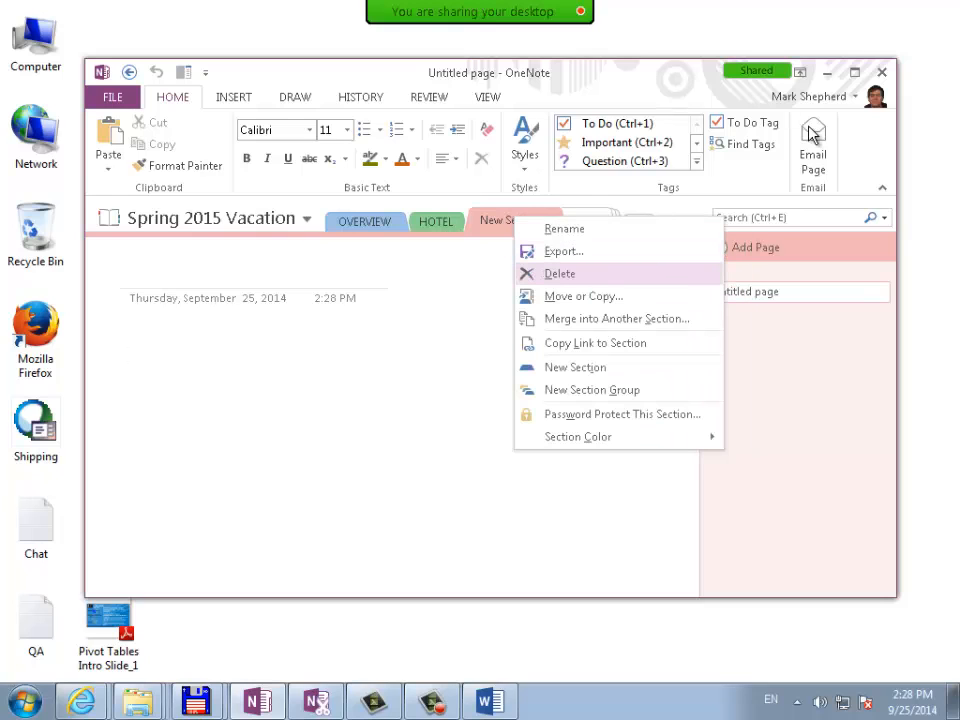
{"action": "left_click", "coordinate": [559, 273]}
{"action": "key", "text": "y"}
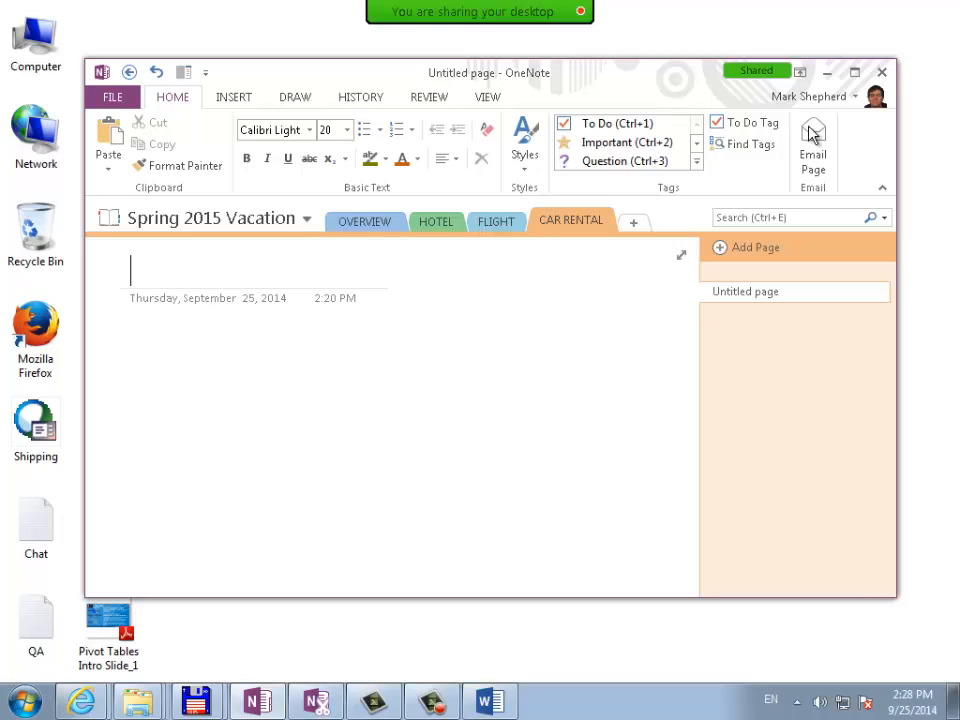
Look through the notebook's sections in turn, finish on HOTEL and select its untitled page
{"action": "left_click", "coordinate": [438, 221]}
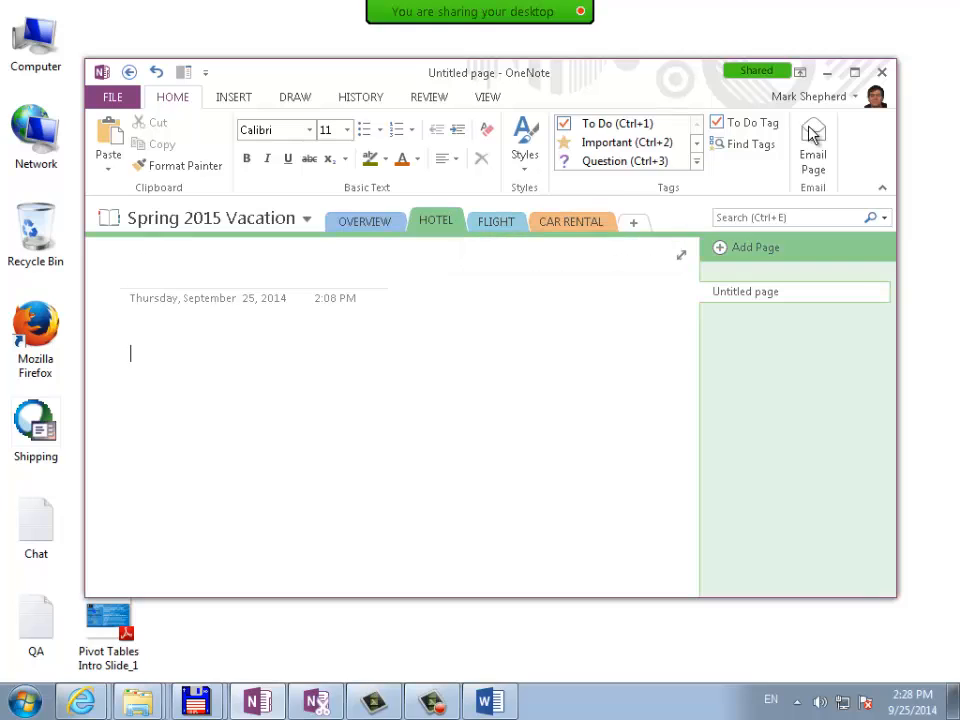
{"action": "left_click", "coordinate": [496, 221]}
{"action": "left_click", "coordinate": [571, 221]}
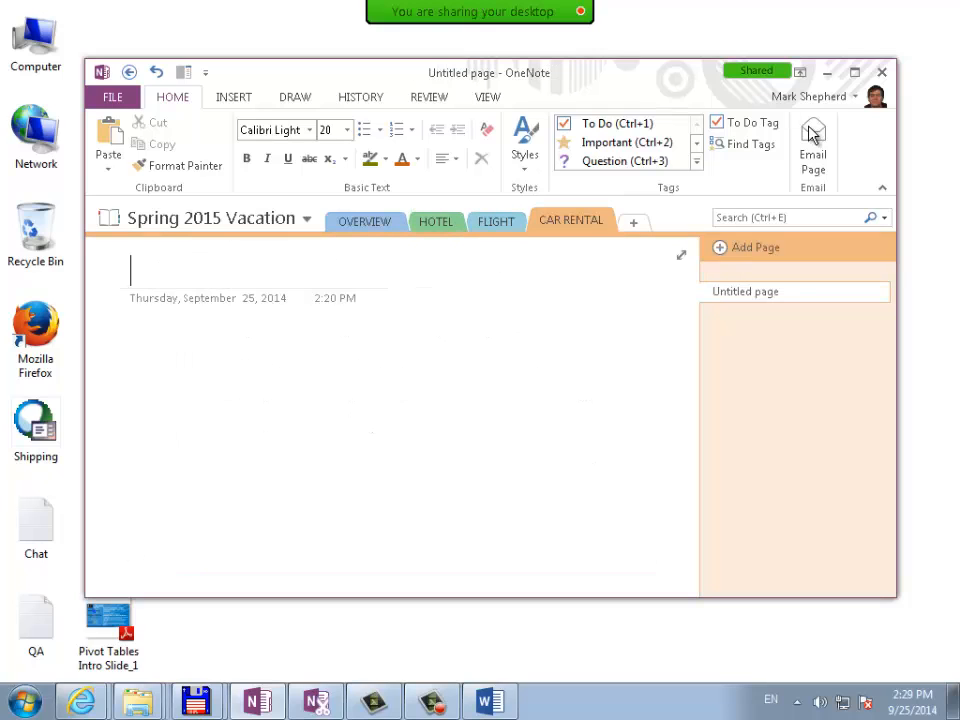
{"action": "left_click", "coordinate": [436, 221]}
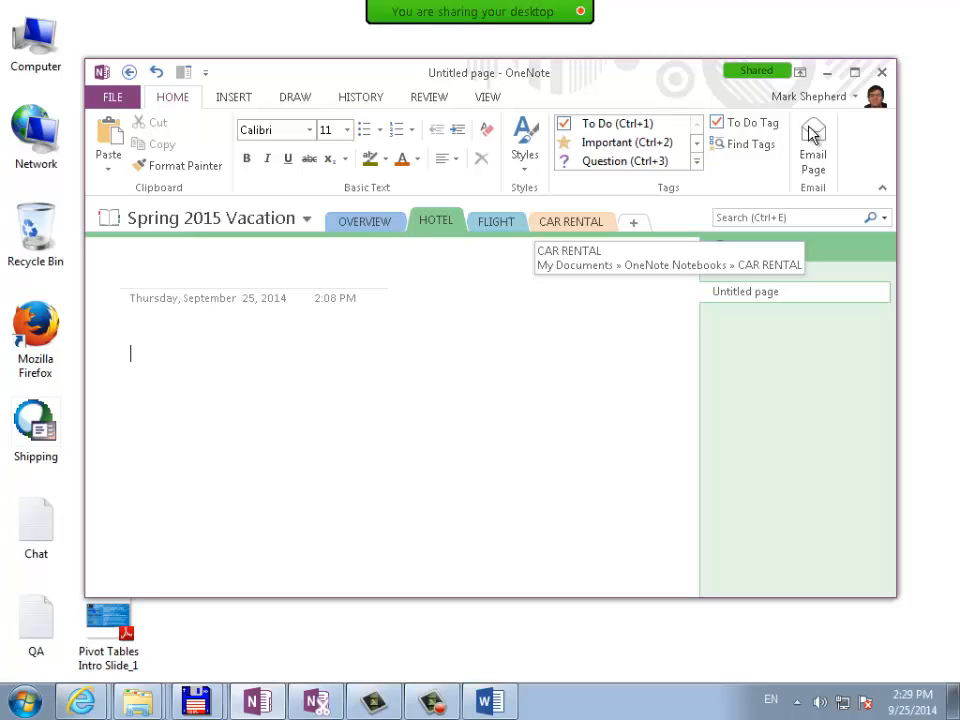
{"action": "key", "text": "ctrl+Tab"}
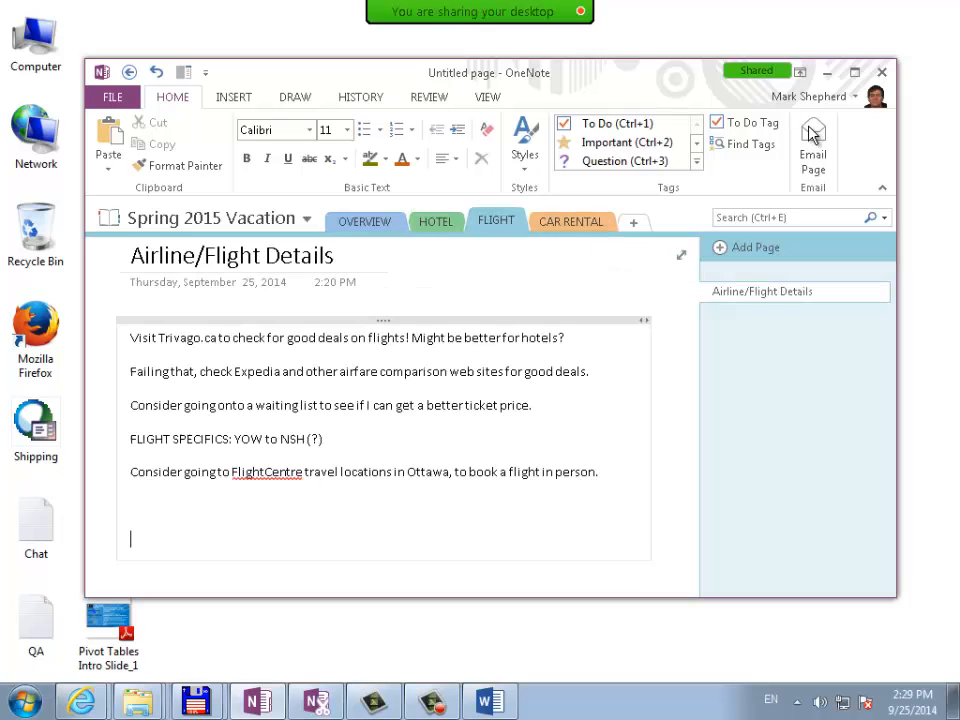
{"action": "key", "text": "ctrl+Tab"}
{"action": "key", "text": "ctrl+Tab"}
{"action": "key", "text": "ctrl+Tab"}
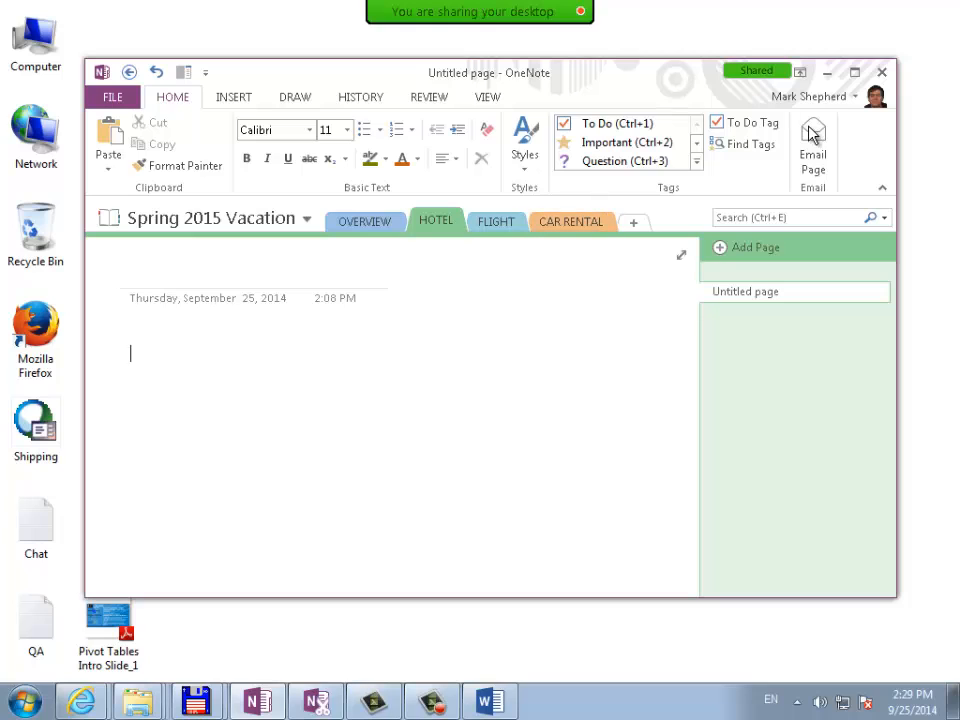
{"action": "key", "text": "ctrl+Tab"}
{"action": "key", "text": "ctrl+Tab"}
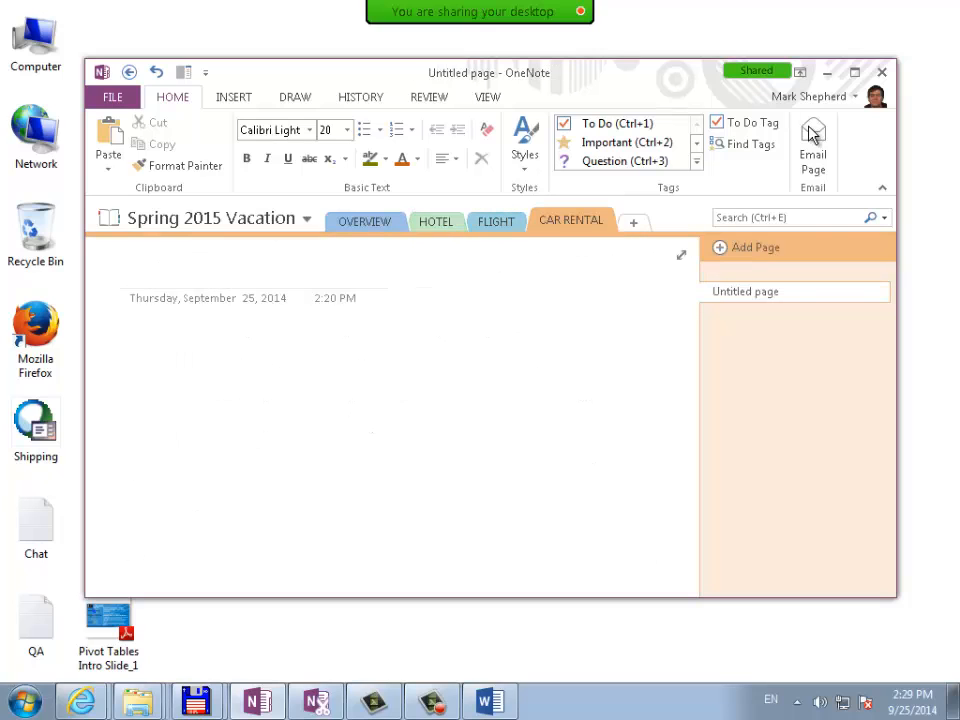
{"action": "key", "text": "ctrl+Tab"}
{"action": "key", "text": "ctrl+Tab"}
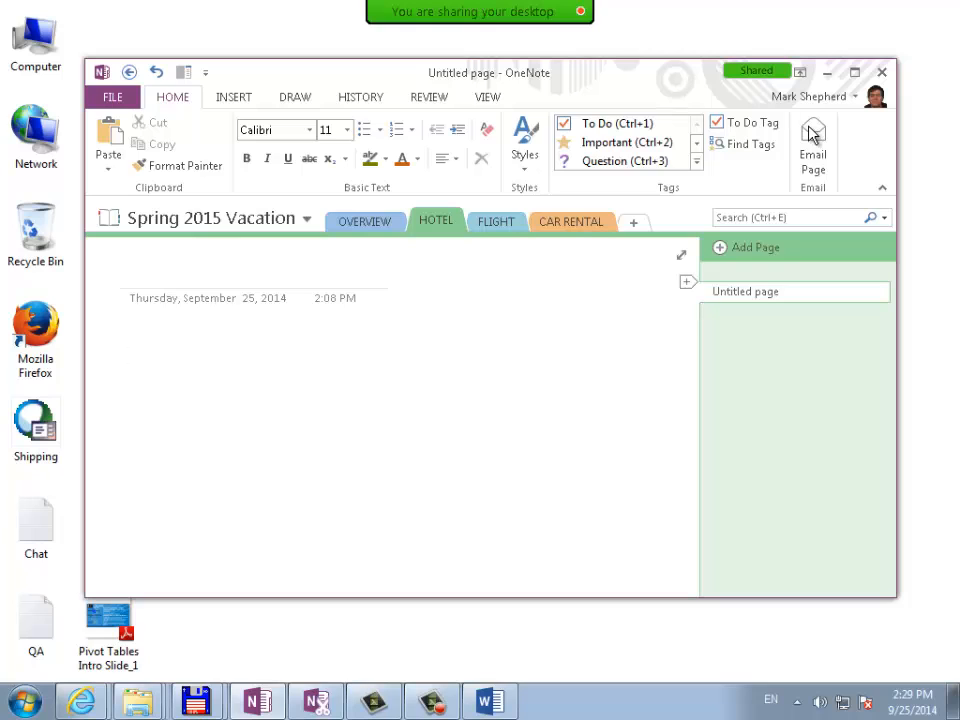
{"action": "left_click", "coordinate": [745, 291]}
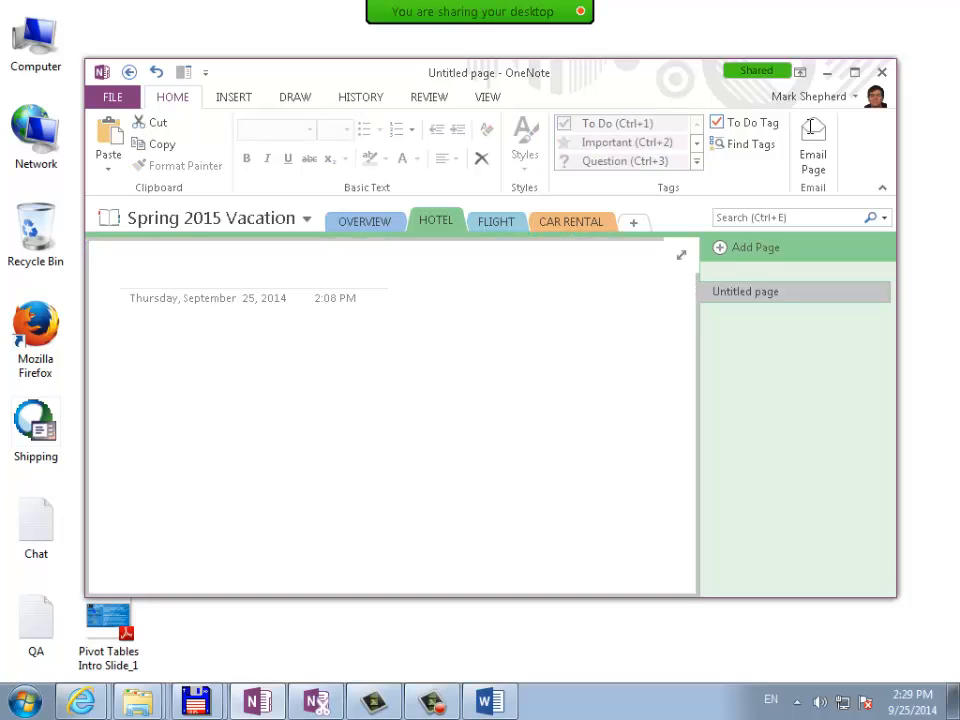
Rename the HOTEL section's untitled page as "HOTEL: DELTA (Details)"
{"action": "right_click", "coordinate": [740, 294]}
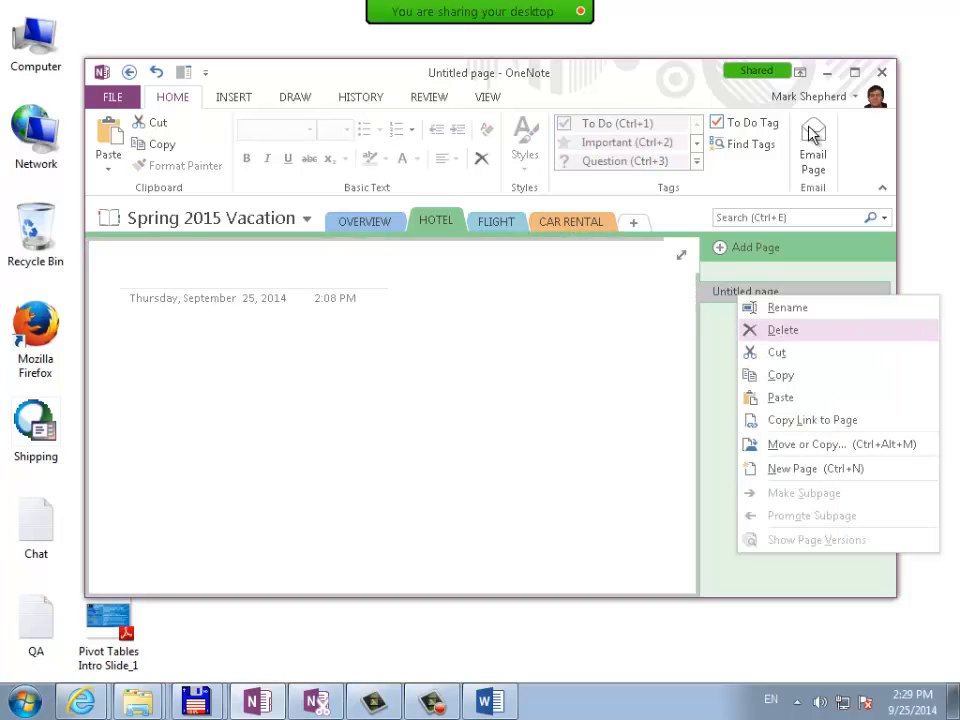
{"action": "left_click", "coordinate": [787, 307]}
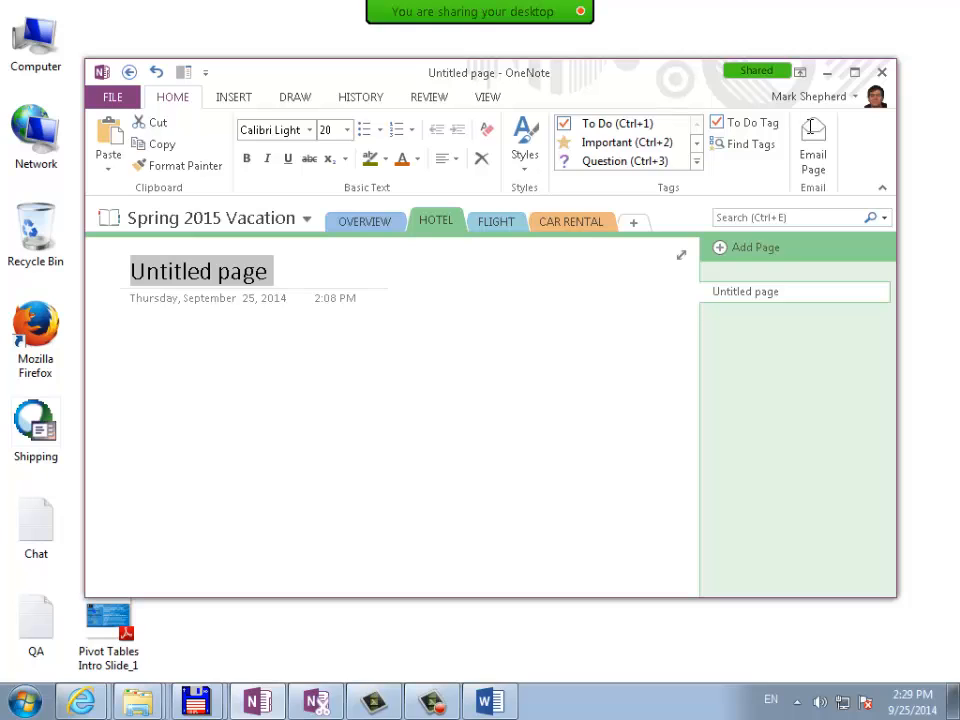
{"action": "type", "text": "HOT"}
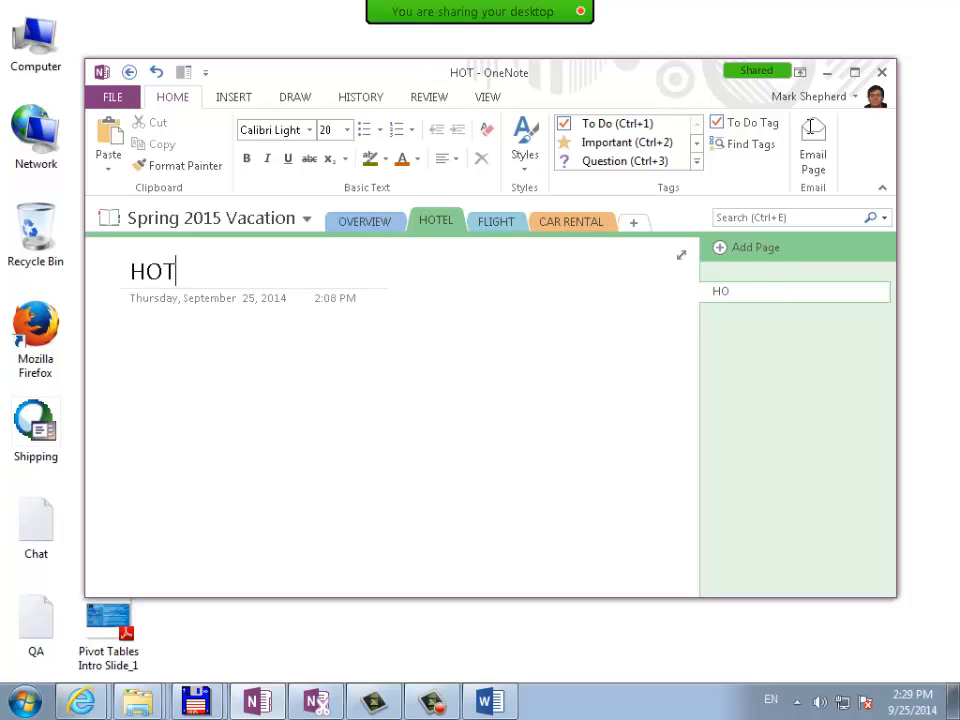
{"action": "type", "text": "EL: DEL"}
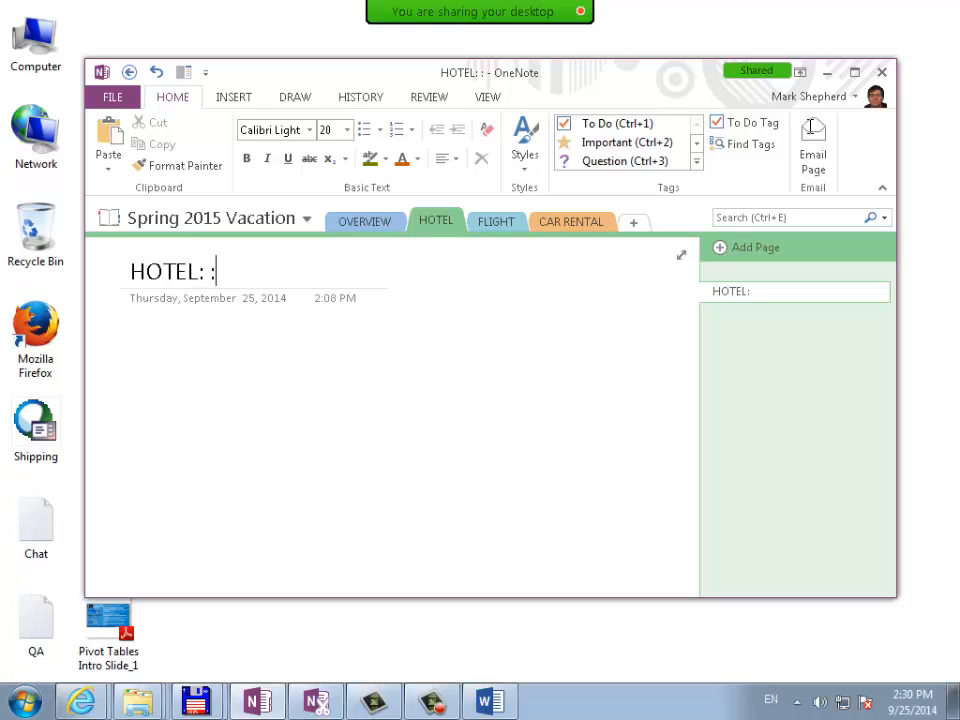
{"action": "type", "text": "TA"}
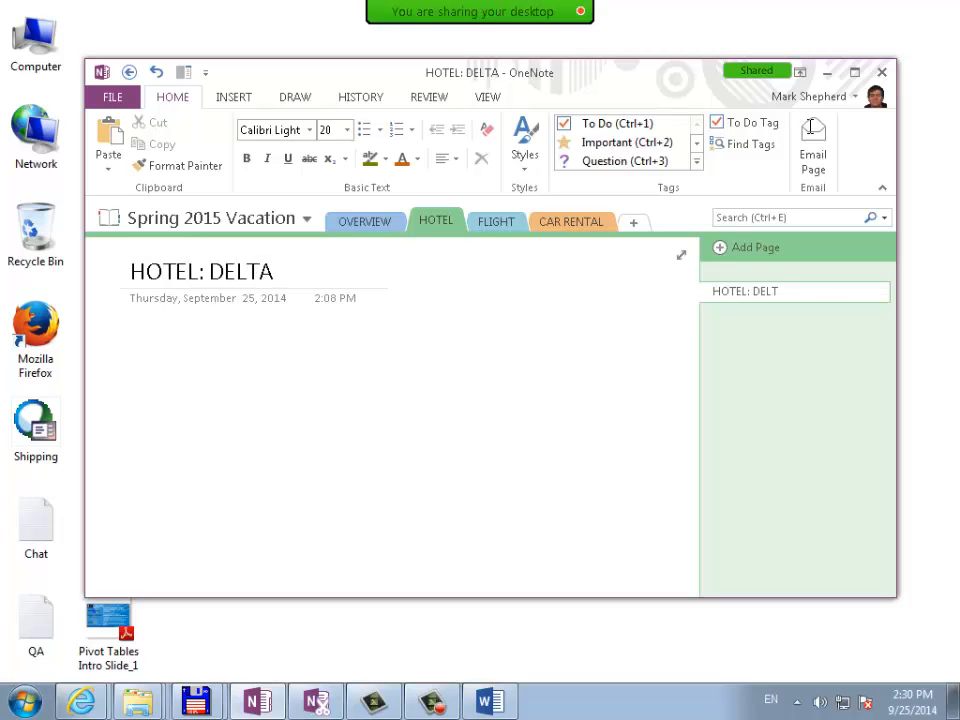
{"action": "type", "text": " (Details)"}
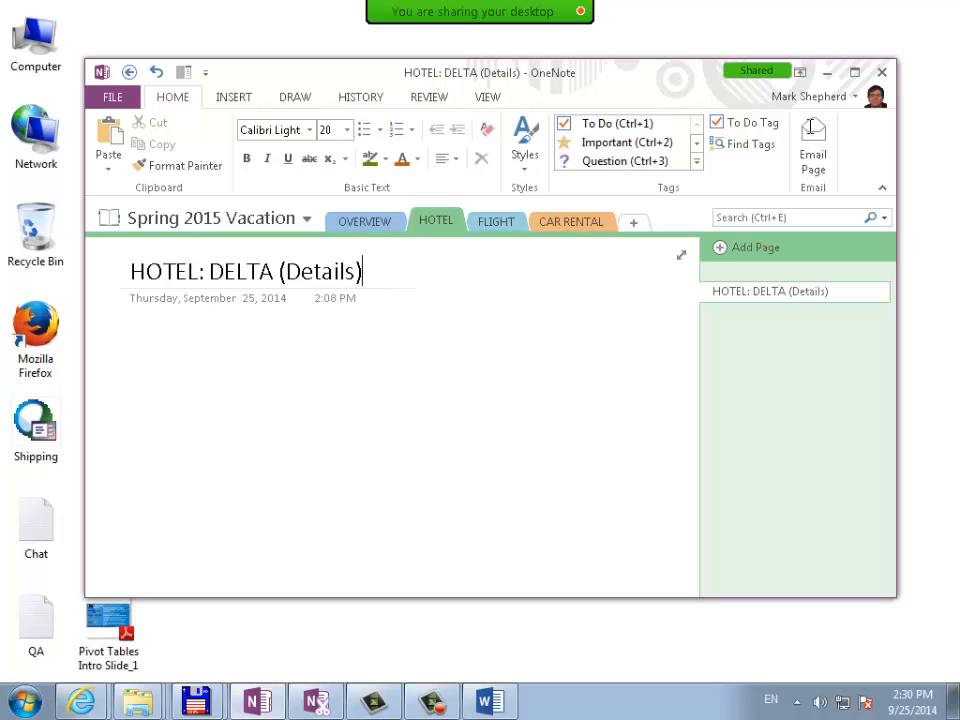
Add the note "Details to add about Delta Downtown Nashville Hotel.." to the body of the page and start a new line below it
{"action": "key", "text": "Return"}
{"action": "type", "text": "Details to add abou"}
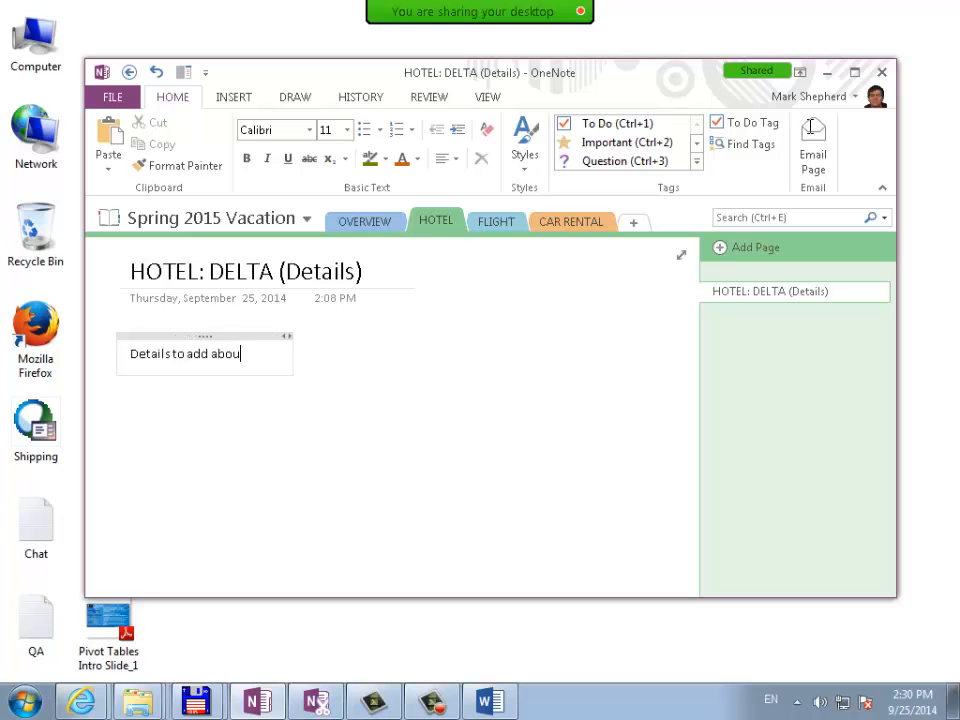
{"action": "type", "text": "t Delta"}
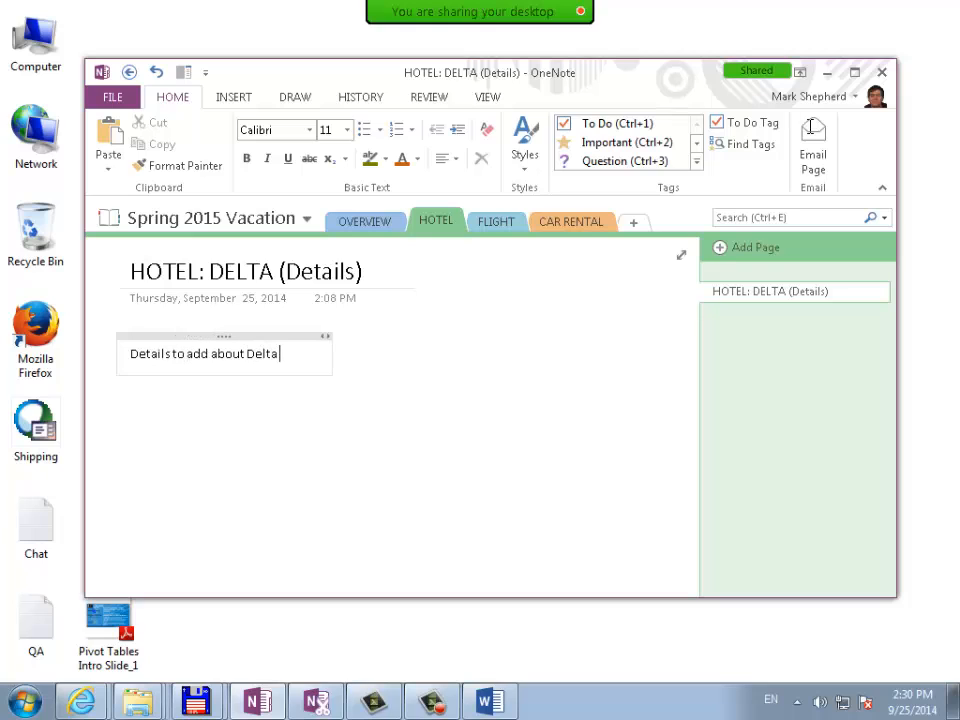
{"action": "type", "text": " Downt"}
{"action": "type", "text": "Nashil"}
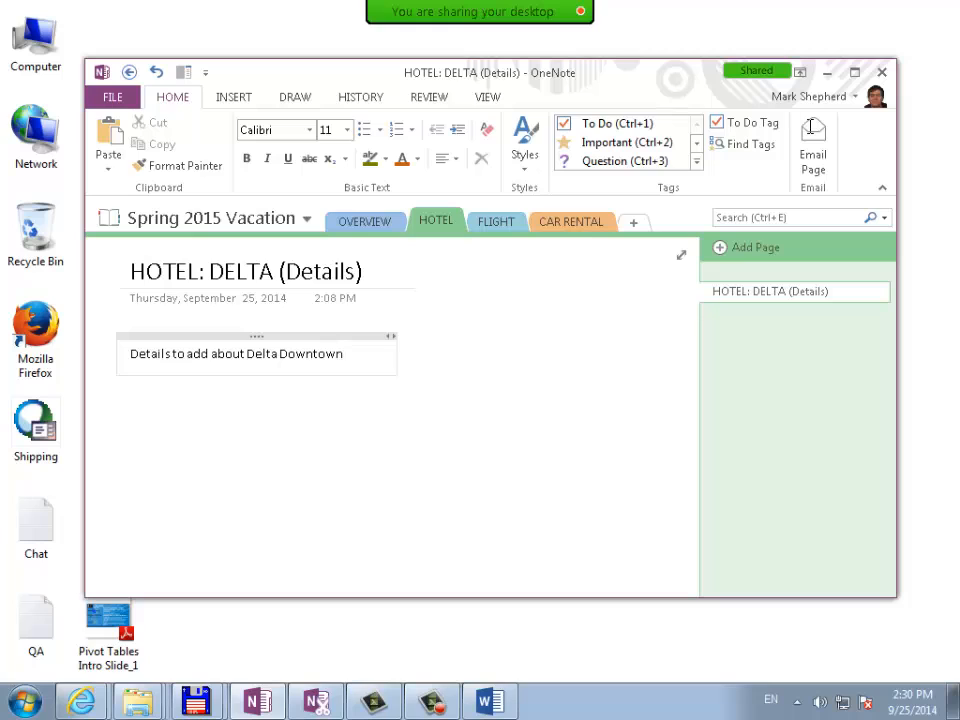
{"action": "key", "text": "BackSpace"}
{"action": "key", "text": "BackSpace"}
{"action": "type", "text": "villehO"}
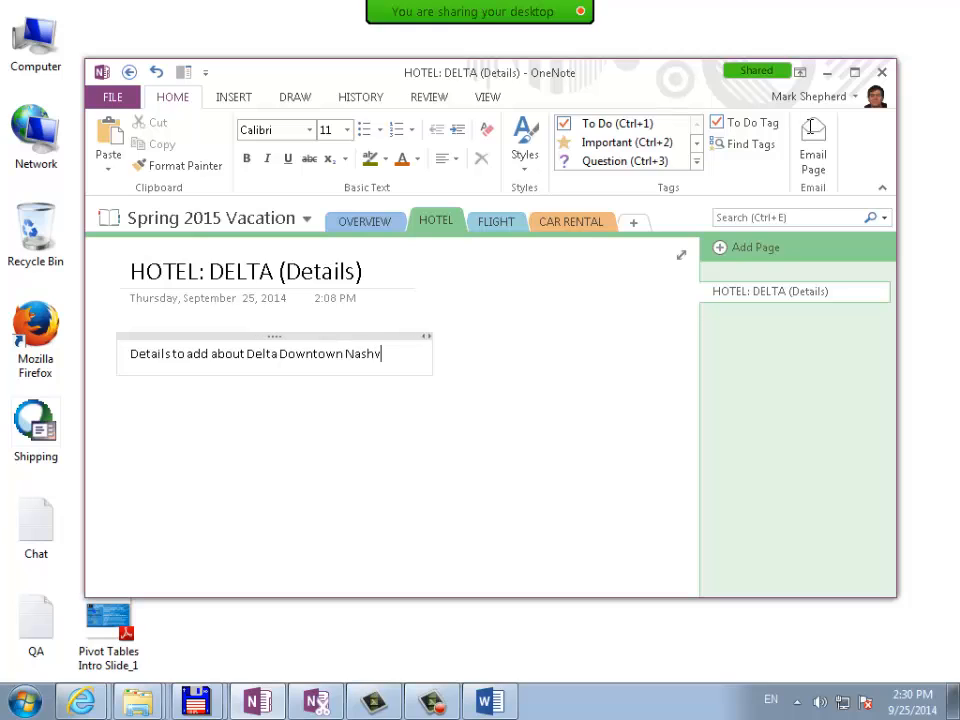
{"action": "key", "text": "BackSpace"}
{"action": "key", "text": "BackSpace"}
{"action": "type", "text": "Hotel.."}
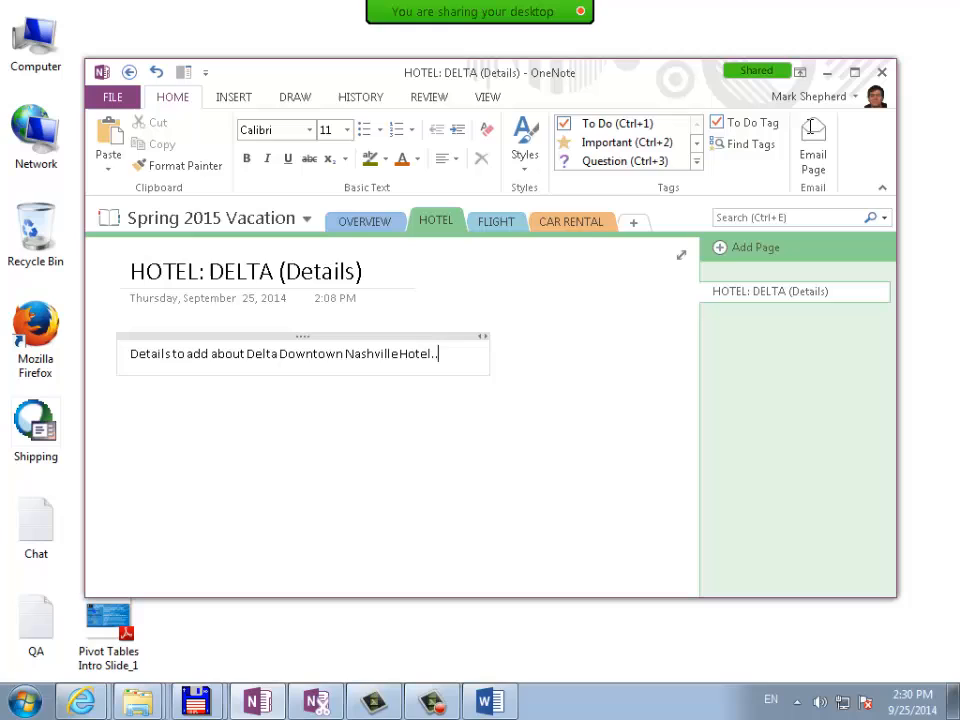
{"action": "key", "text": "Return"}
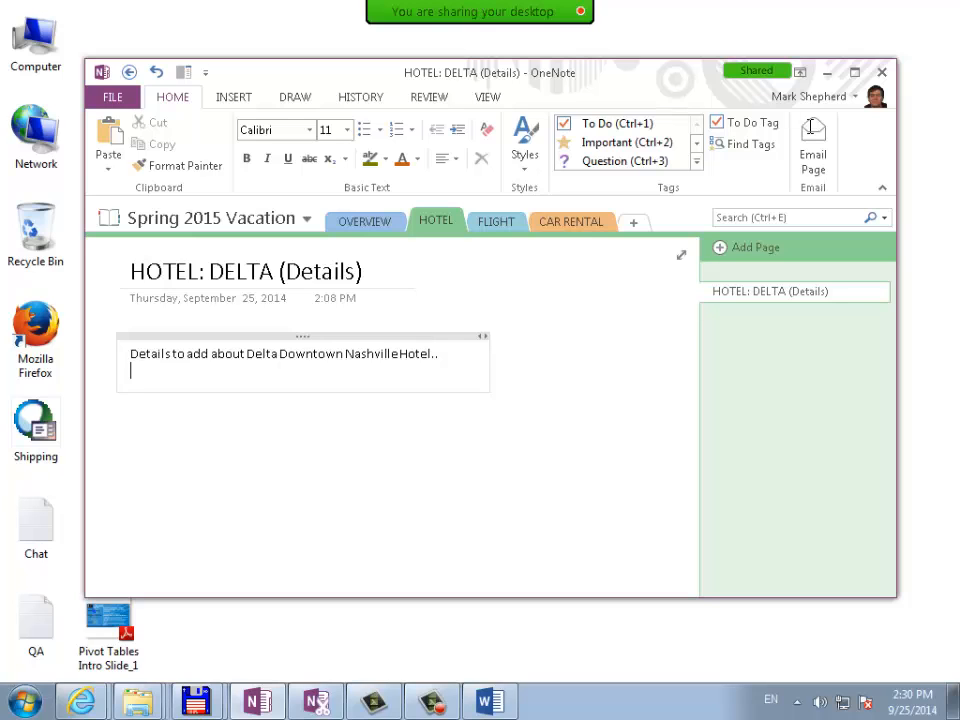
Go to the FLIGHT section and view its Airline/Flight Details page
{"action": "key", "text": "ctrl+Tab"}
{"action": "key", "text": "ctrl+shift+Tab"}
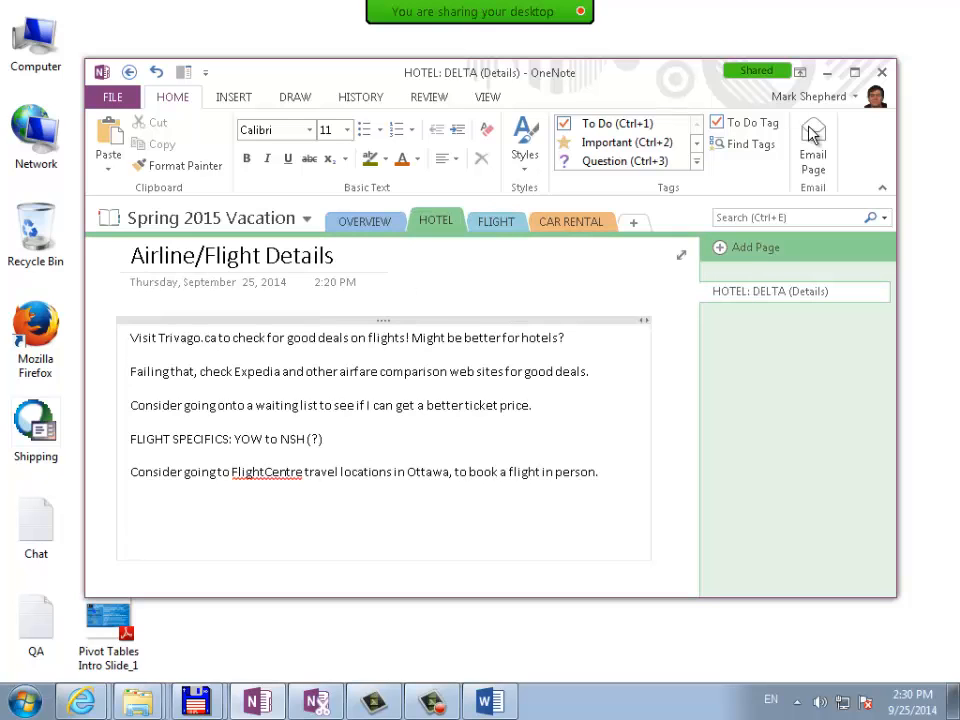
{"action": "key", "text": "ctrl+Tab"}
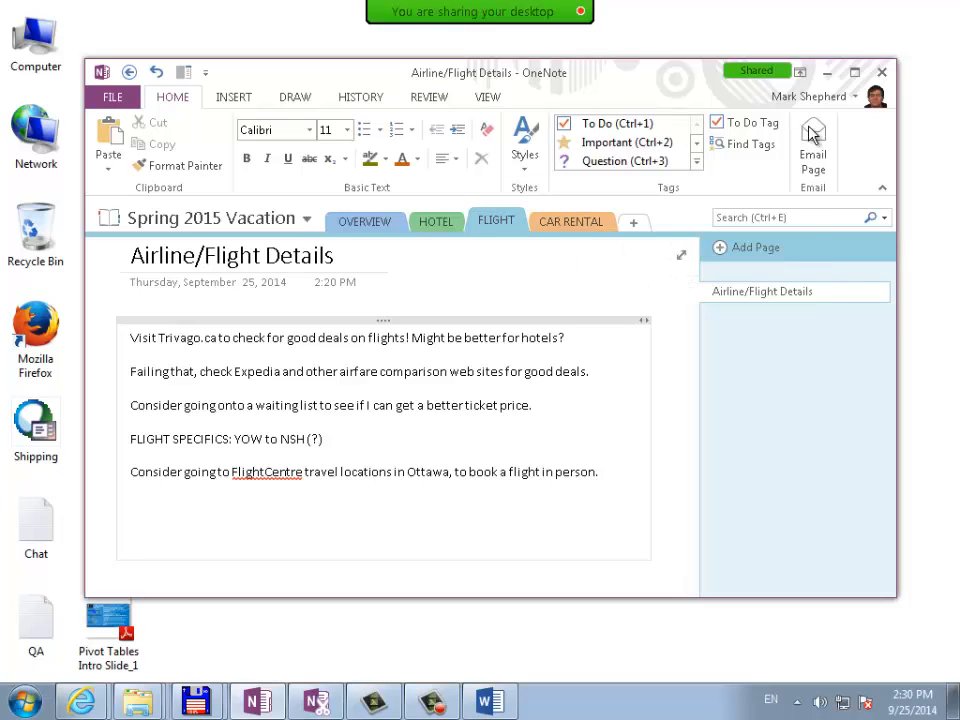
Switch to Cisco WebEx Event Center and look through the webinar slides and the attendee's Q&A question about Outlook Calendar items
{"action": "left_click", "coordinate": [173, 28]}
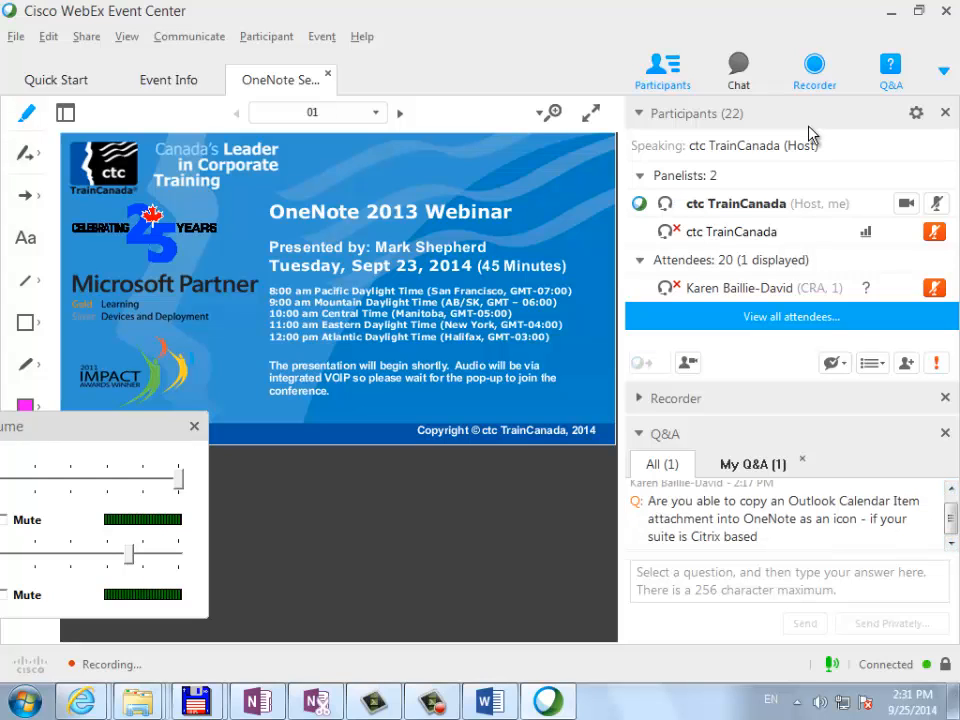
{"action": "key", "text": "Page_Down"}
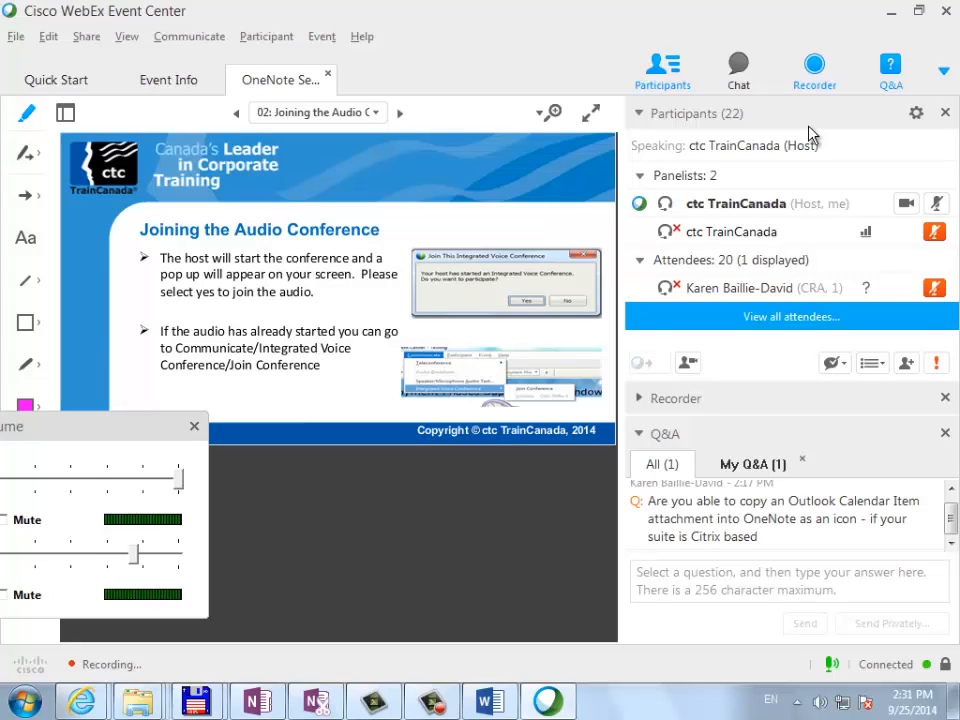
{"action": "key", "text": "Right"}
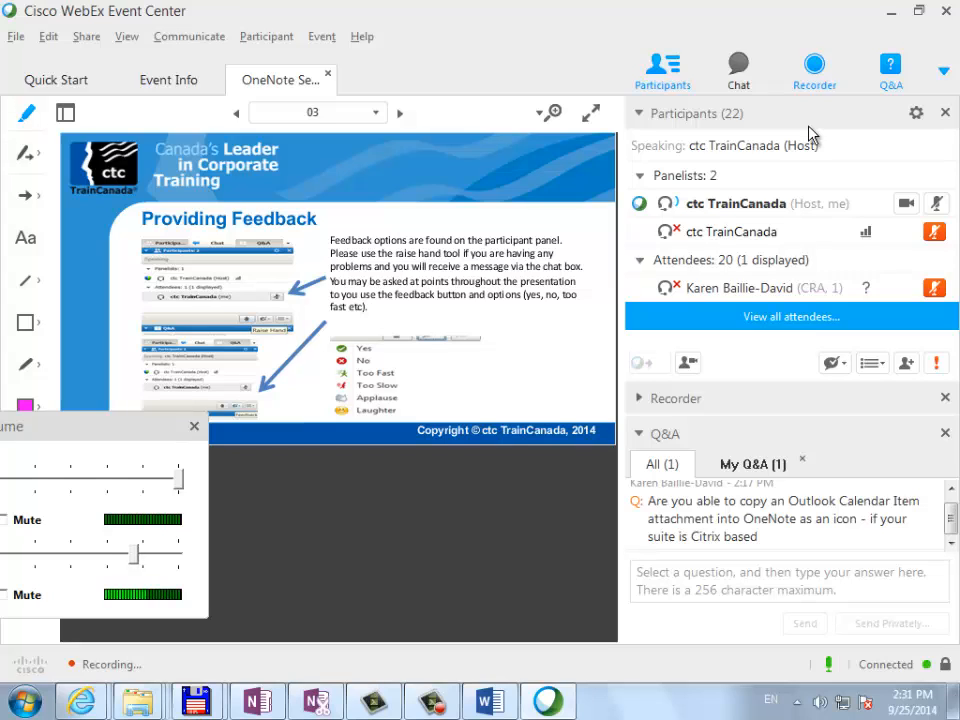
{"action": "key", "text": "Page_Down"}
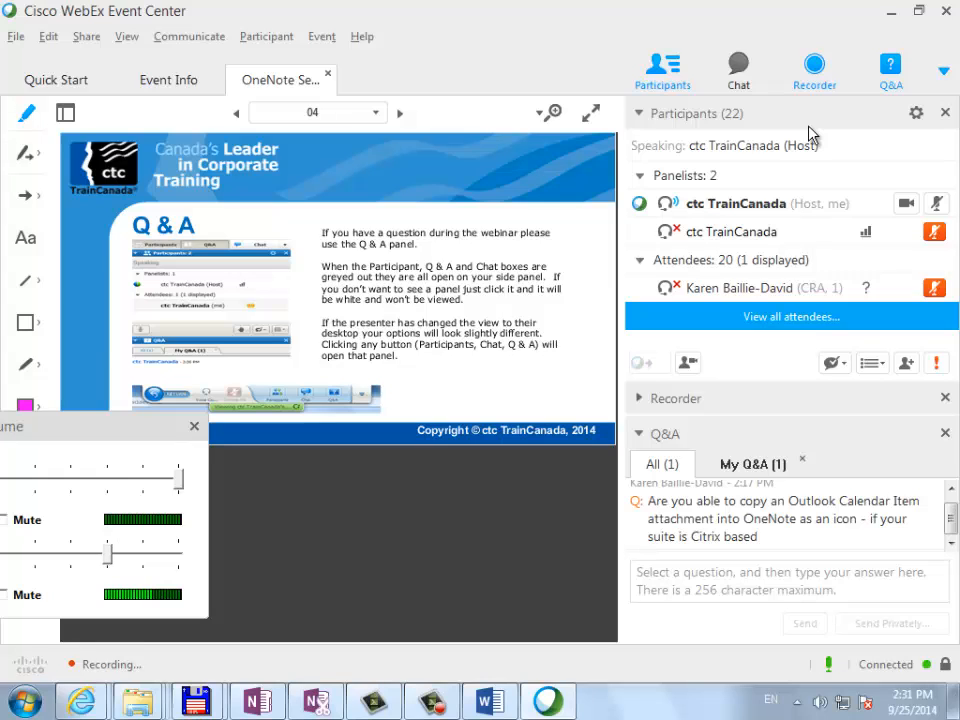
{"action": "key", "text": "Right"}
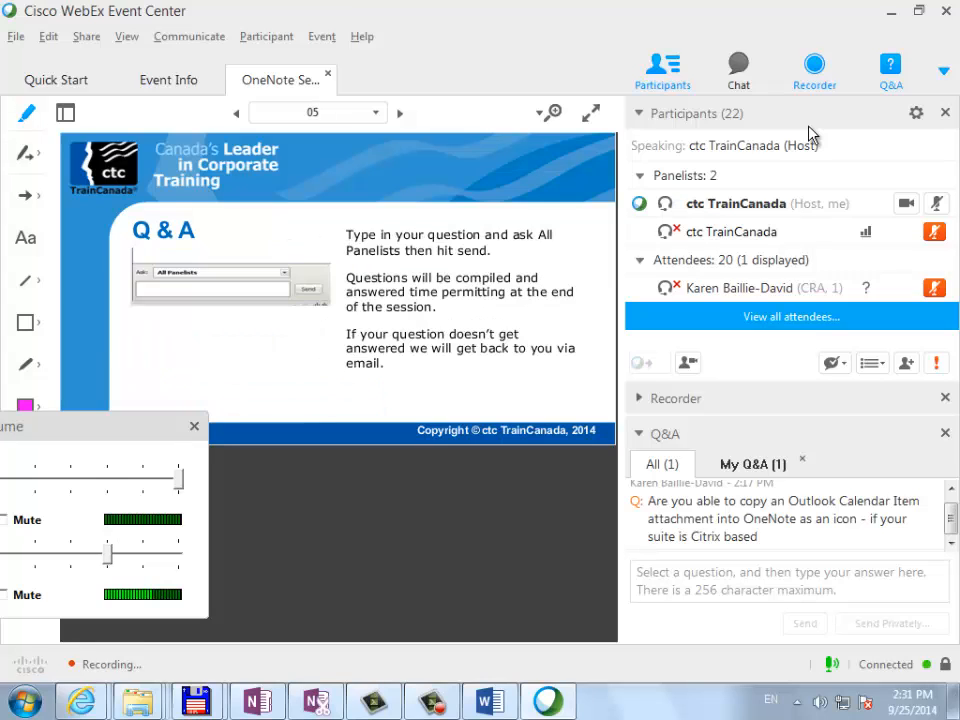
{"action": "left_click", "coordinate": [783, 519]}
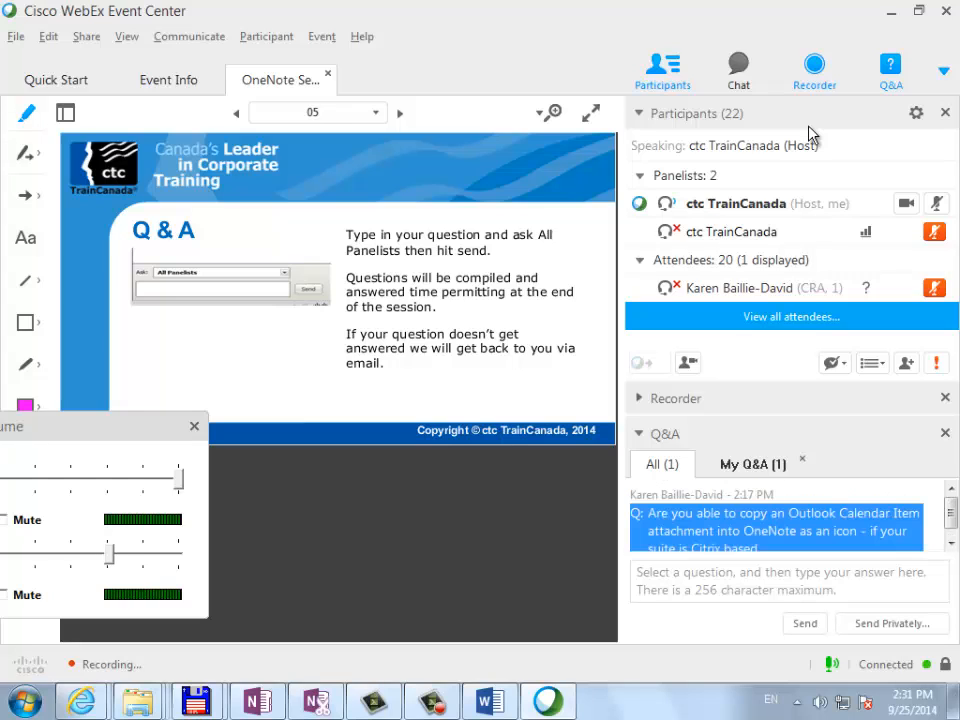
{"action": "left_click", "coordinate": [951, 543]}
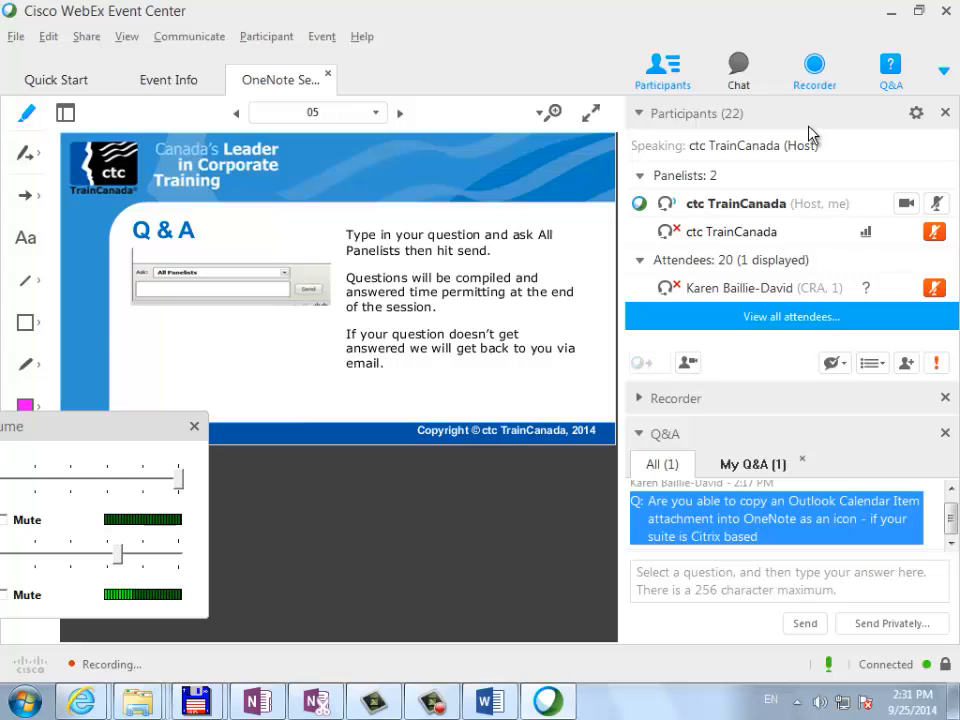
{"action": "key", "text": "Page_Down"}
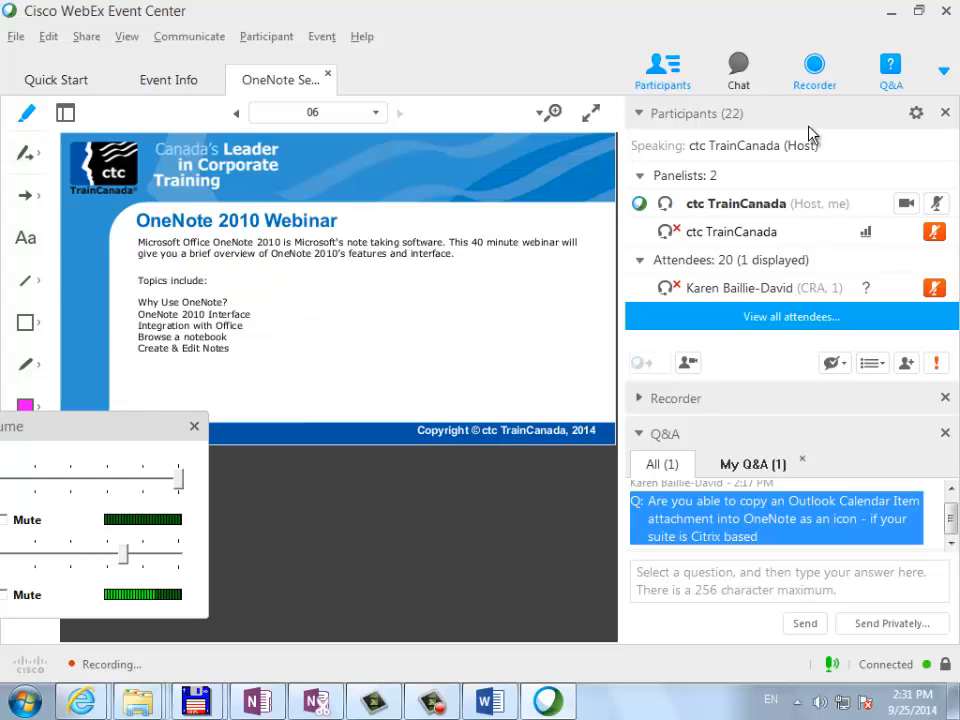
{"action": "left_click", "coordinate": [753, 464]}
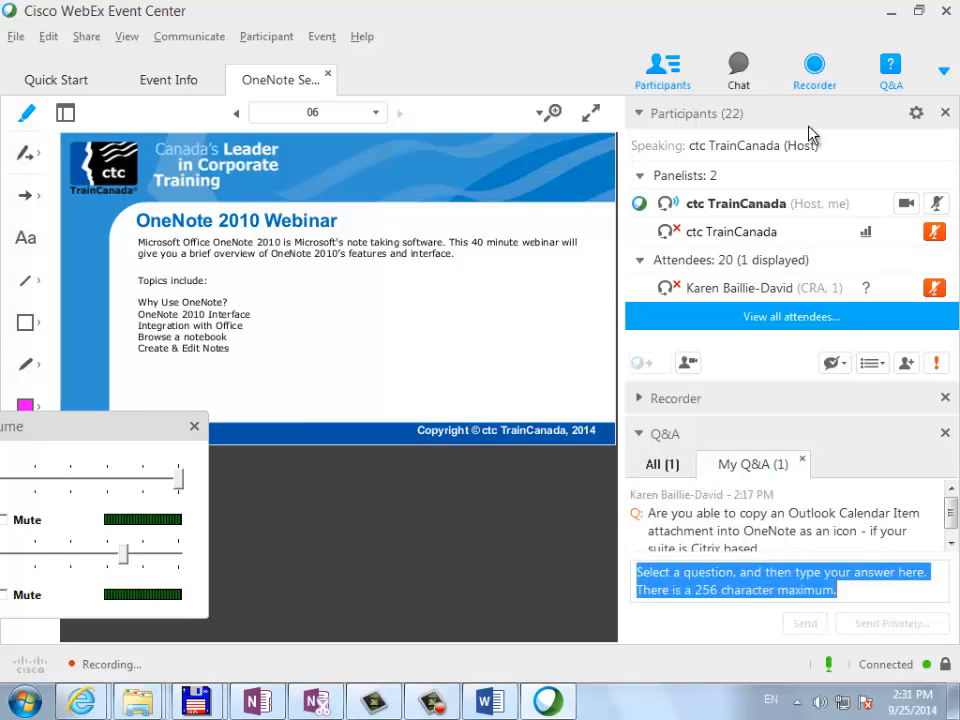
{"action": "left_click", "coordinate": [662, 464]}
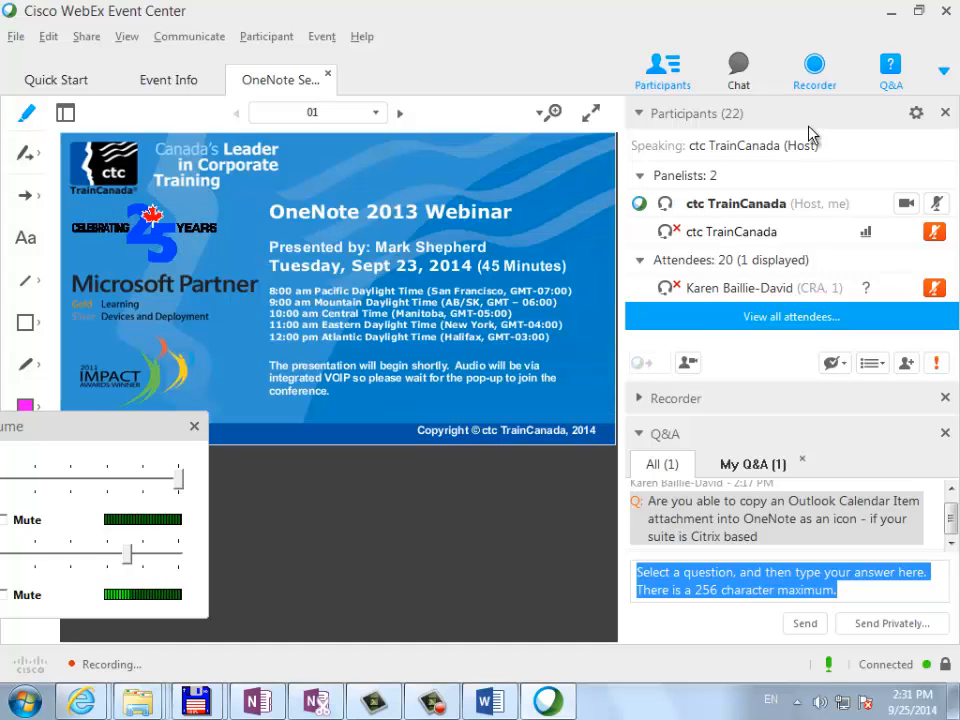
Minimize the WebEx window and create a new quick note through the Send to OneNote Tool in the hidden notification icons
{"action": "key", "text": "alt+space"}
{"action": "key", "text": "n"}
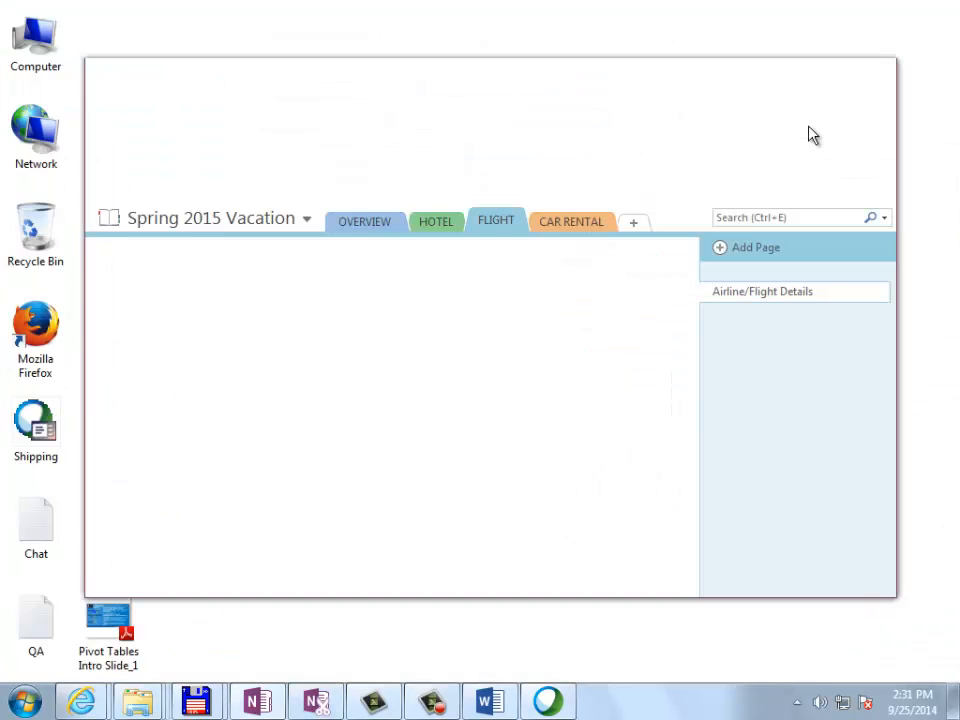
{"action": "key", "text": "super+b"}
{"action": "key", "text": "Return"}
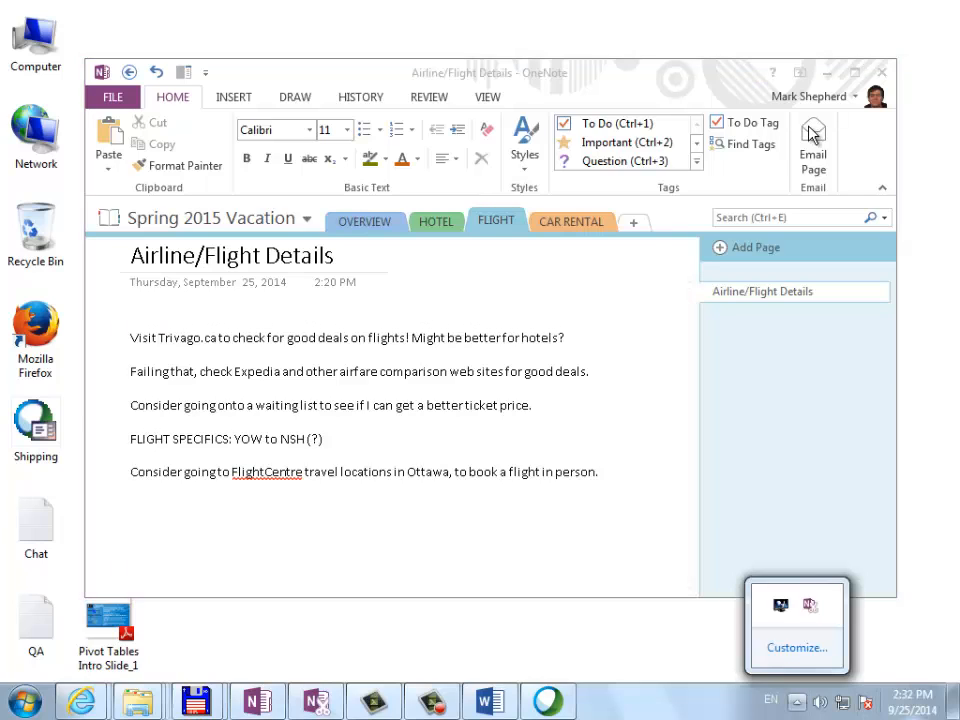
{"action": "key", "text": "Escape"}
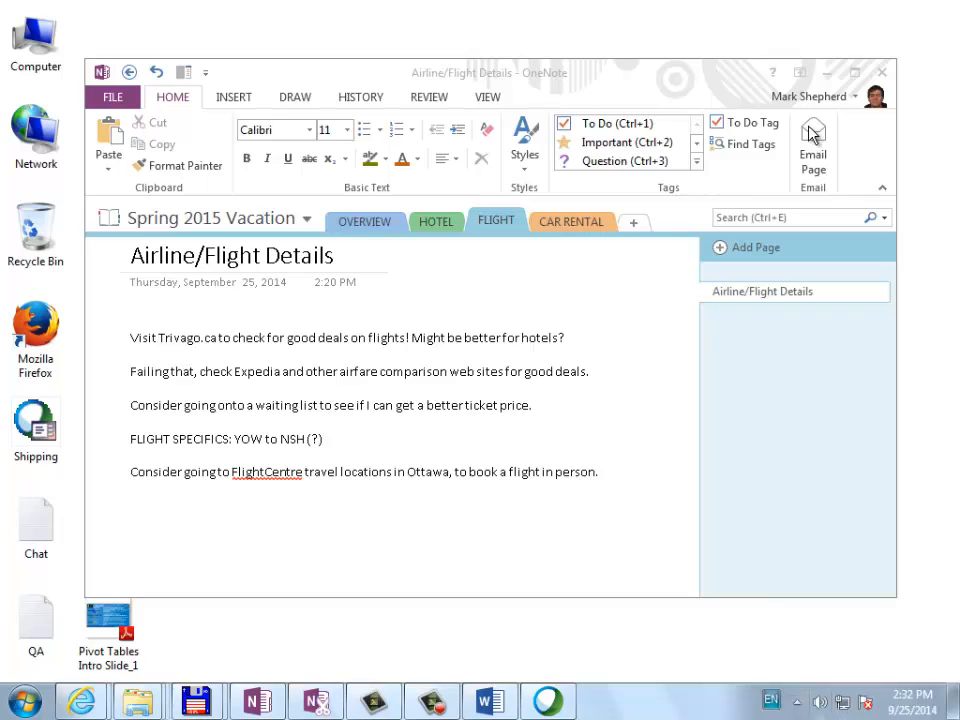
{"action": "key", "text": "Return"}
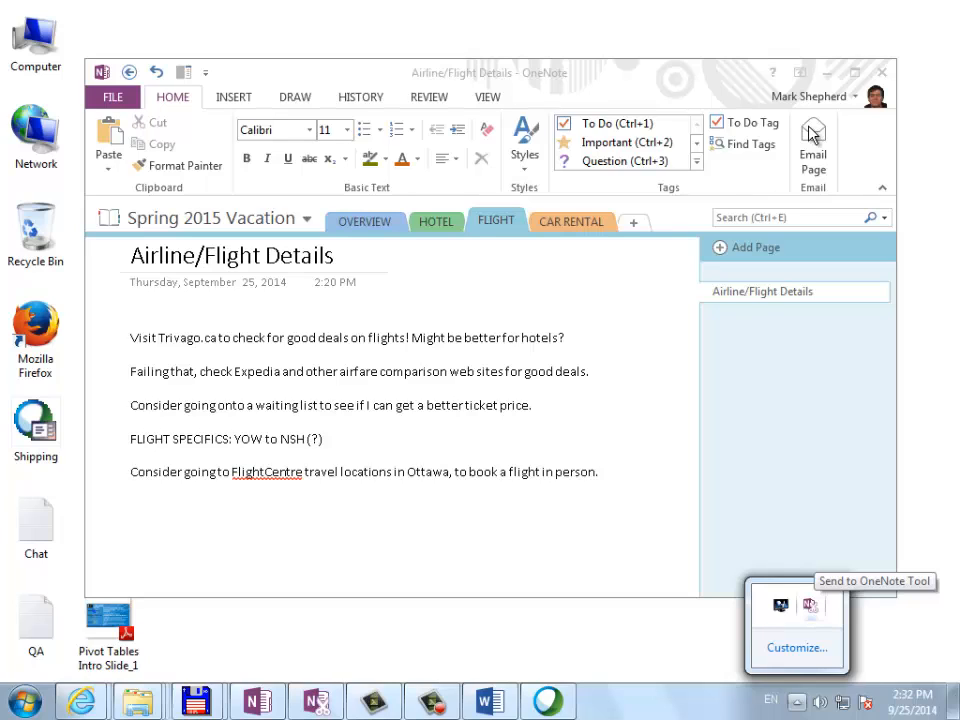
{"action": "right_click", "coordinate": [811, 608]}
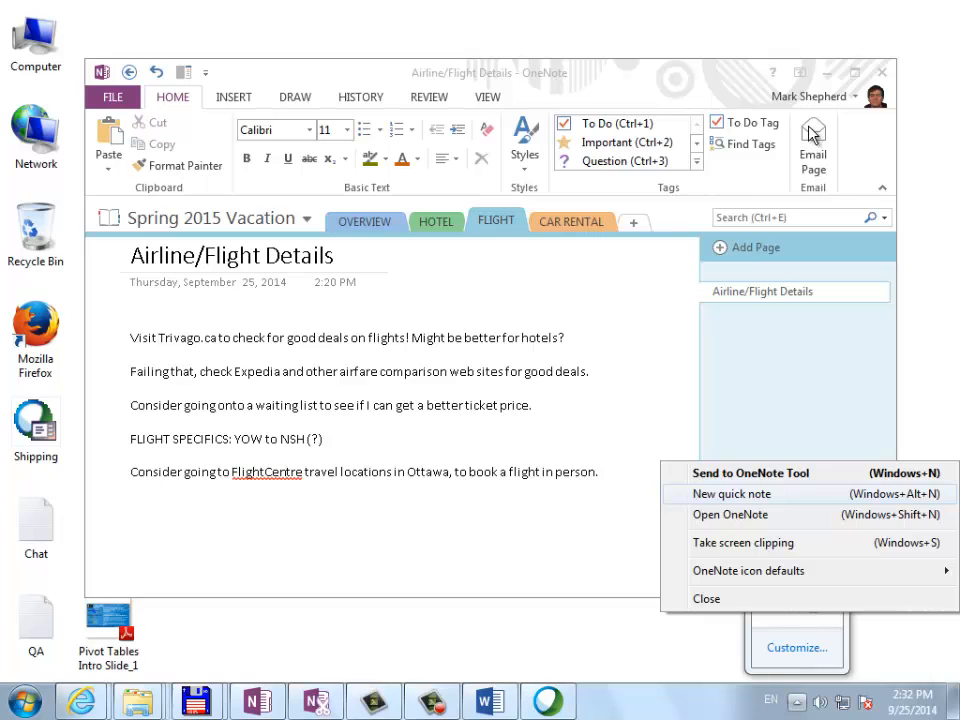
{"action": "left_click", "coordinate": [732, 494]}
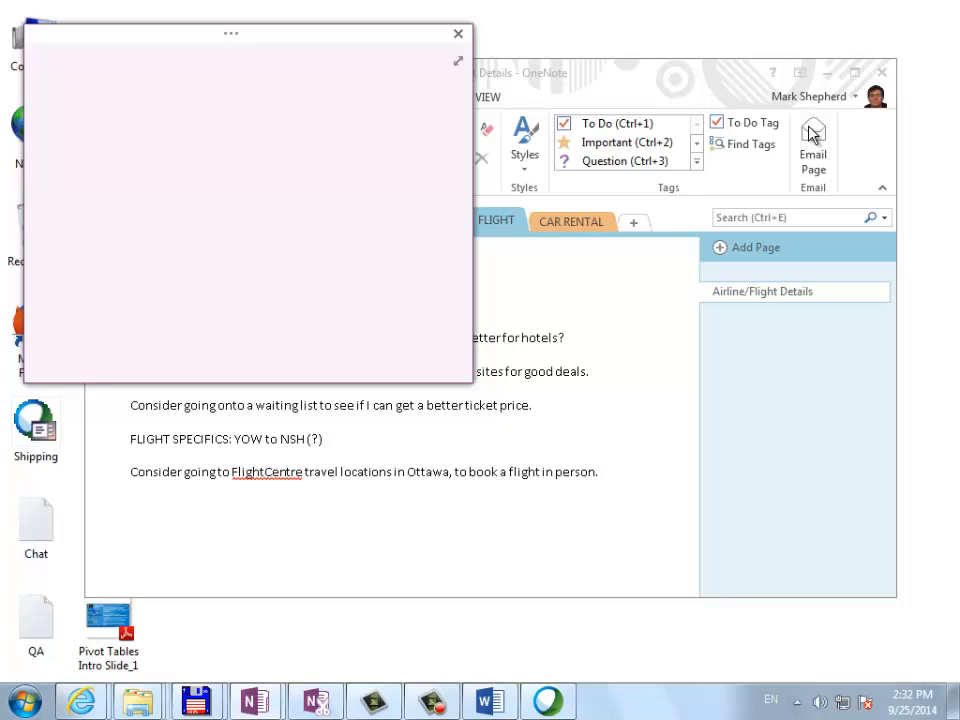
Enter the heading "Reminders for work later this week:" in the quick note and continue on a new line
{"action": "type", "text": "Reminde"}
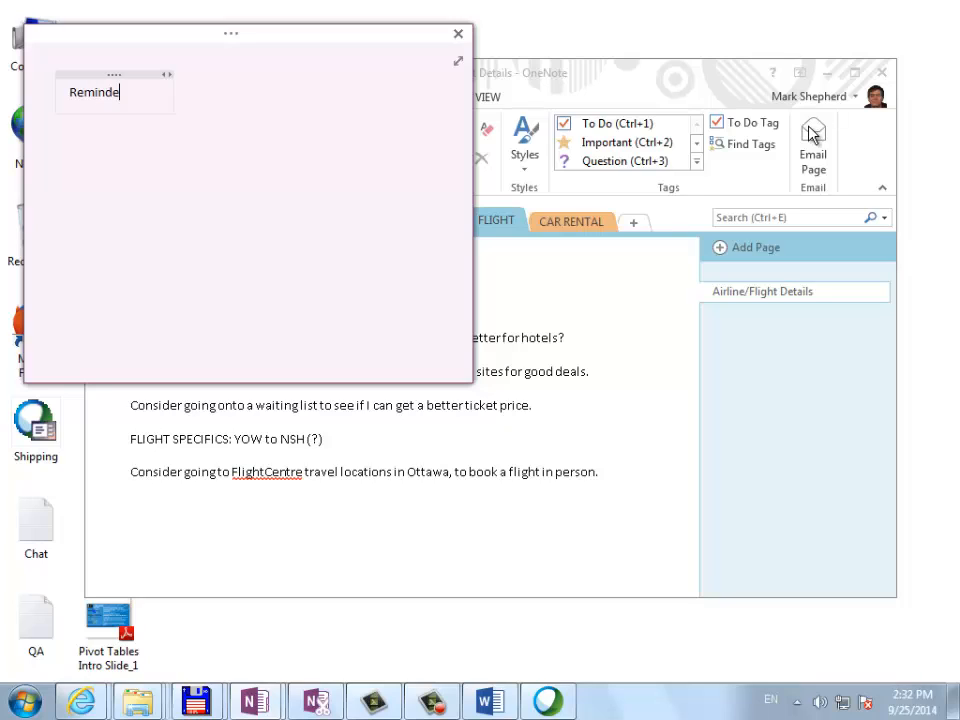
{"action": "type", "text": "rs for work late"}
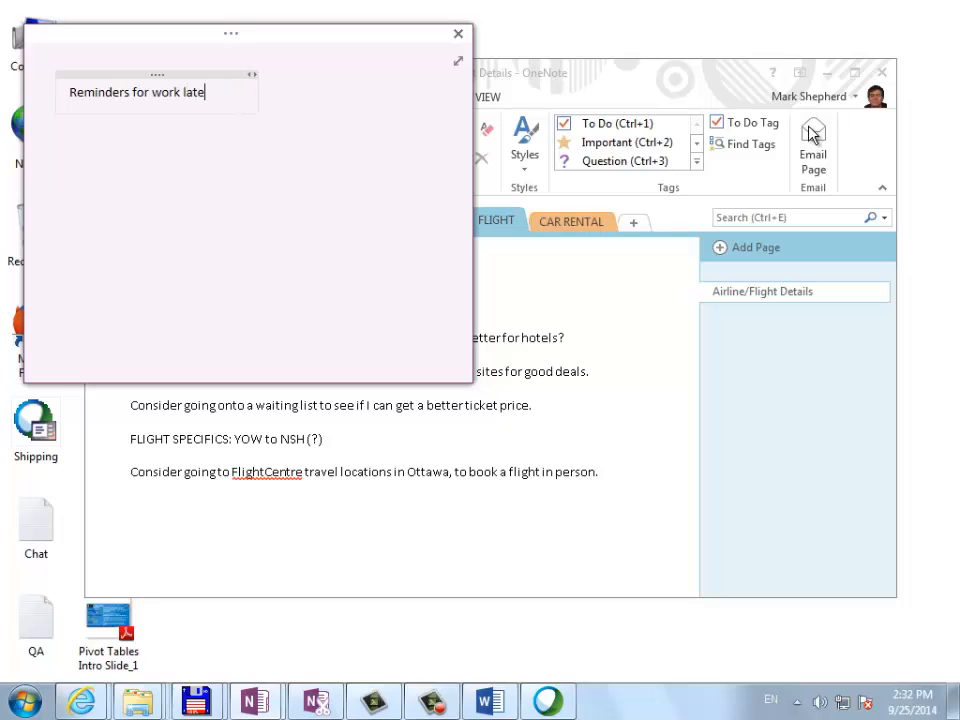
{"action": "type", "text": "r this week?"}
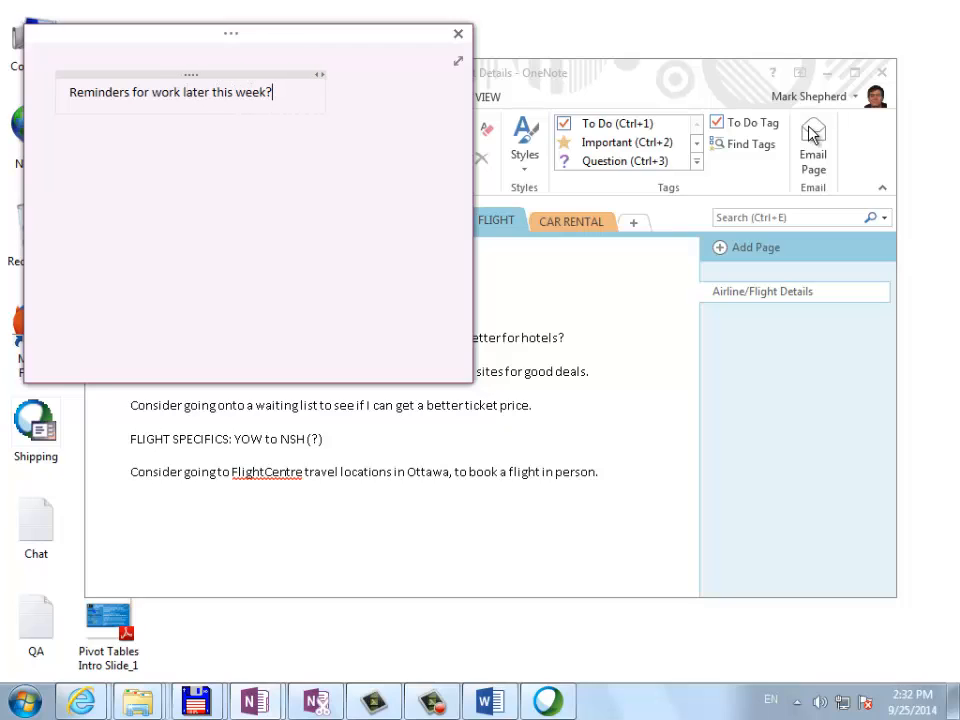
{"action": "key", "text": "BackSpace"}
{"action": "type", "text": ":"}
{"action": "key", "text": "Return"}
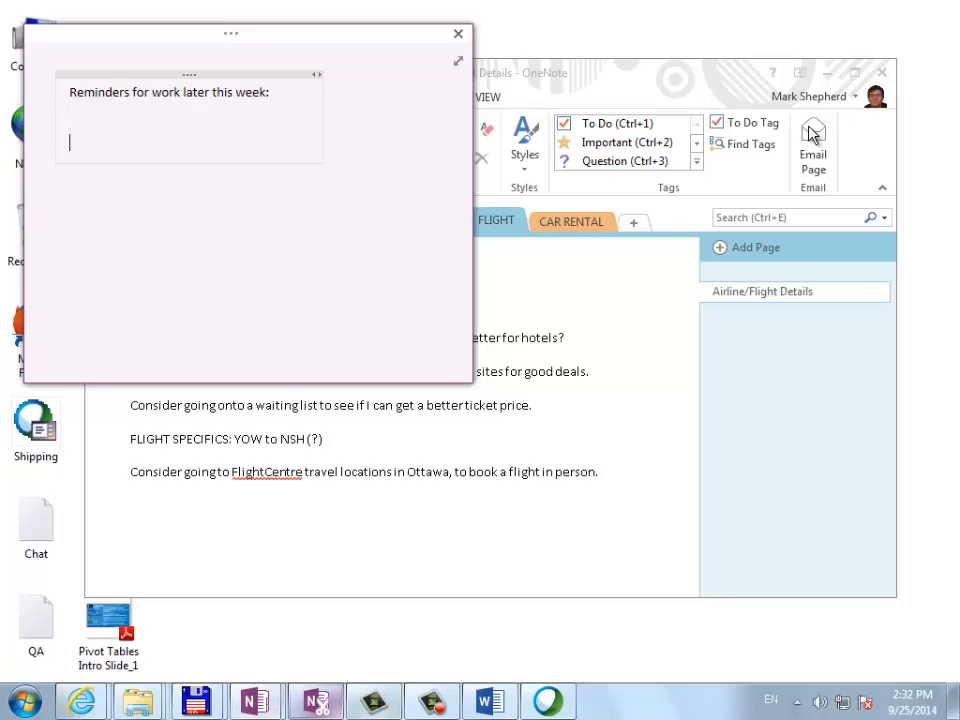
Switch to Cisco WebEx Event Center and share the desktop with the webinar attendees
{"action": "left_click", "coordinate": [548, 701]}
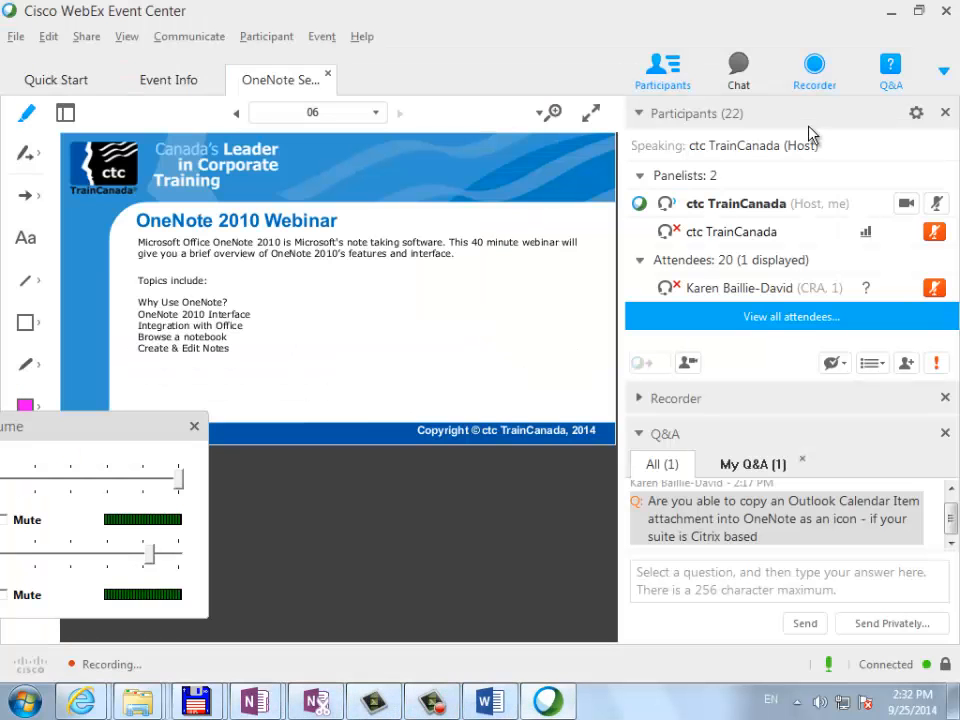
{"action": "left_click", "coordinate": [86, 37]}
{"action": "left_click", "coordinate": [122, 58]}
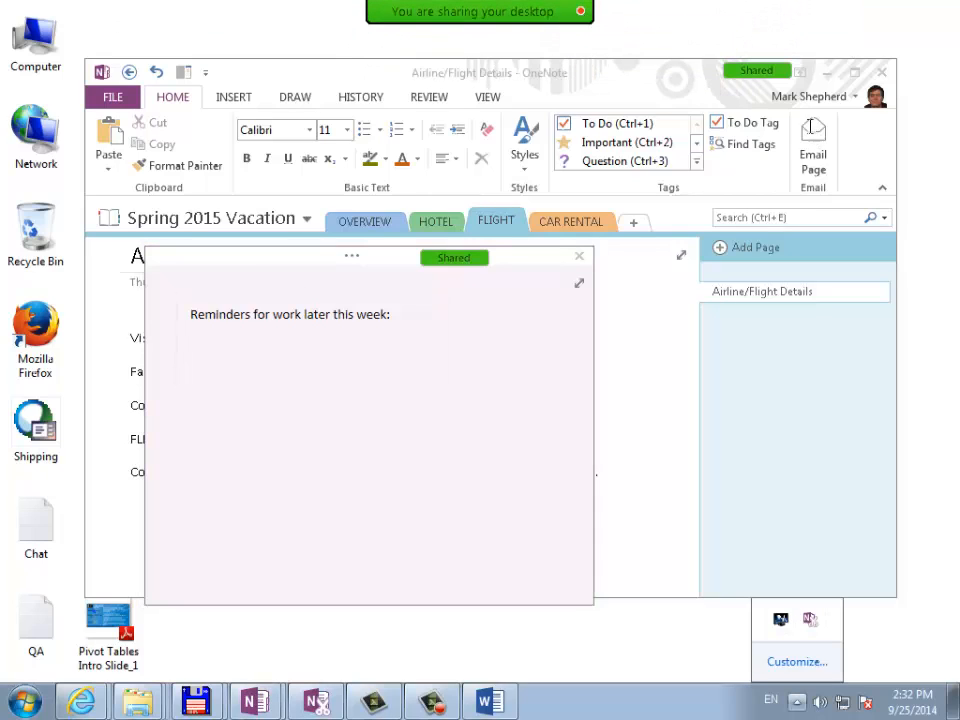
Look over the Send to OneNote Tool's commands, such as New quick note and Take screen clipping, from its hidden notification icon
{"action": "right_click", "coordinate": [810, 620]}
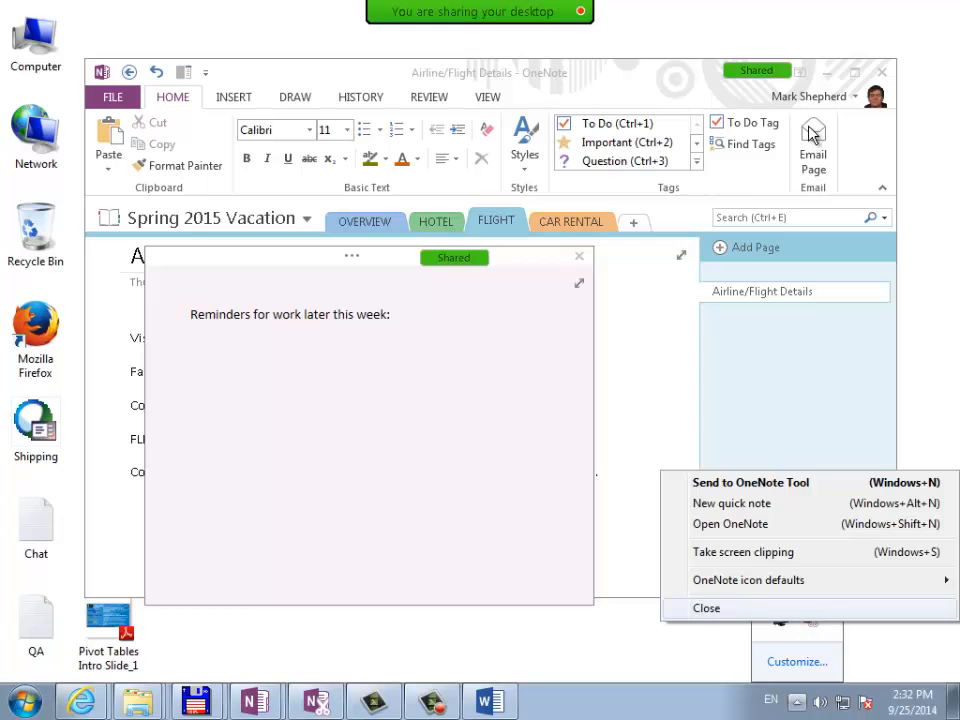
{"action": "left_click", "coordinate": [700, 648]}
{"action": "left_click", "coordinate": [797, 702]}
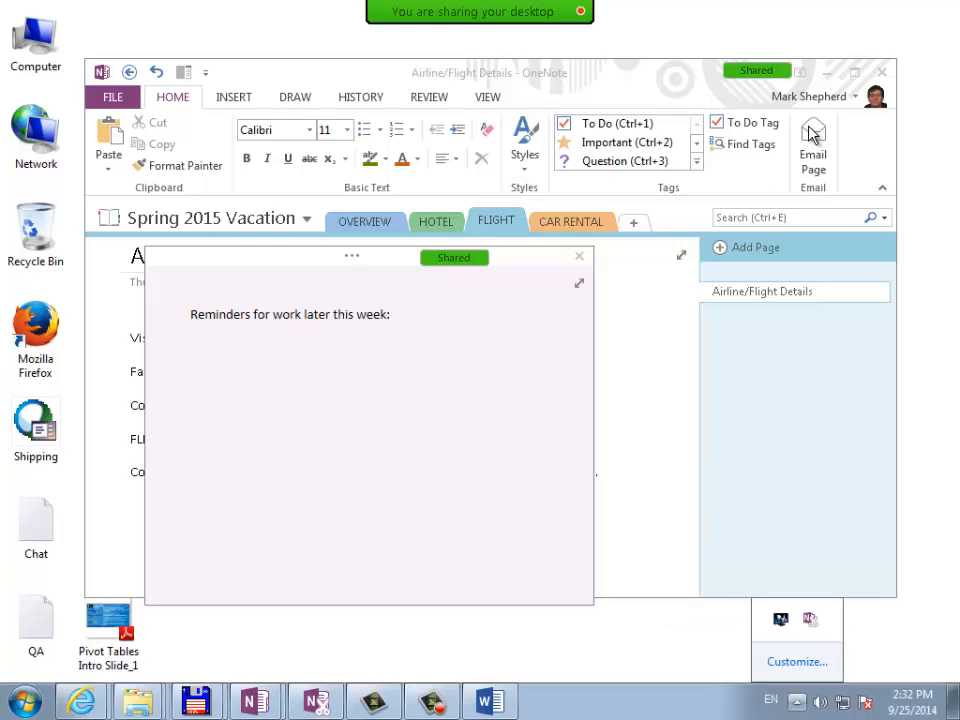
{"action": "right_click", "coordinate": [810, 620]}
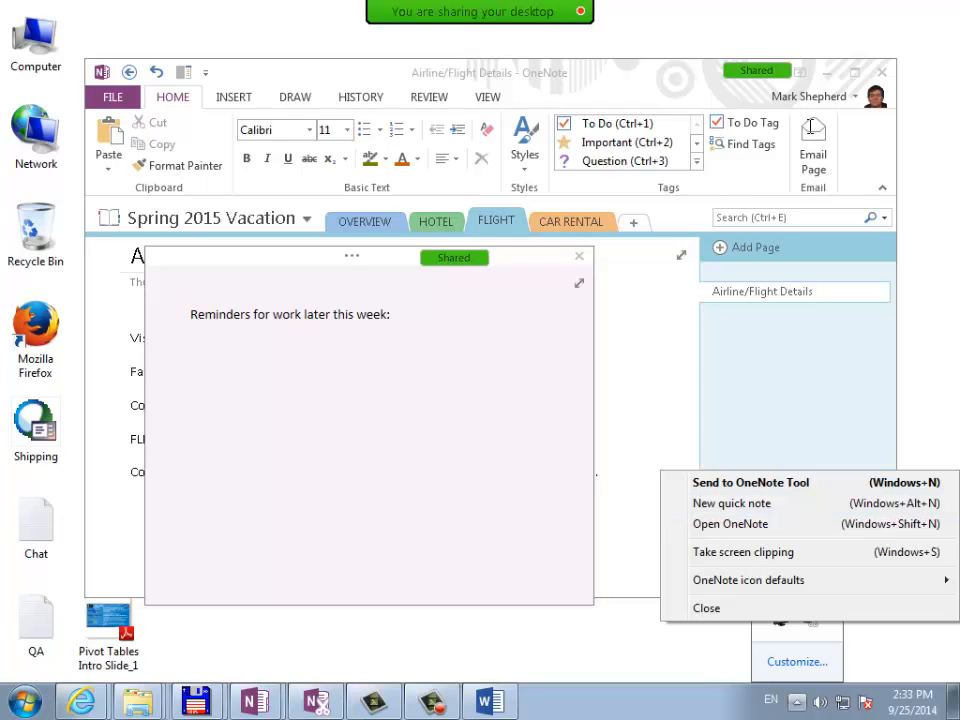
Move the quick note aside and add the lines "Check schedule" and "Update courses and webinars" below its heading
{"action": "left_click", "coordinate": [392, 315]}
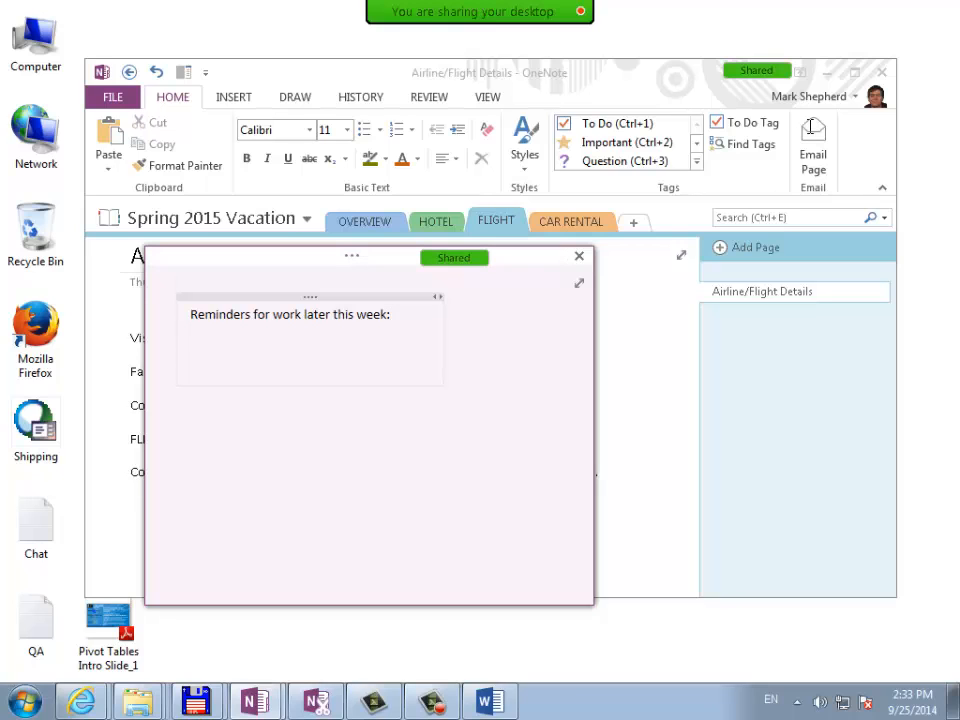
{"action": "left_click_drag", "start_coordinate": [300, 257], "coordinate": [341, 269]}
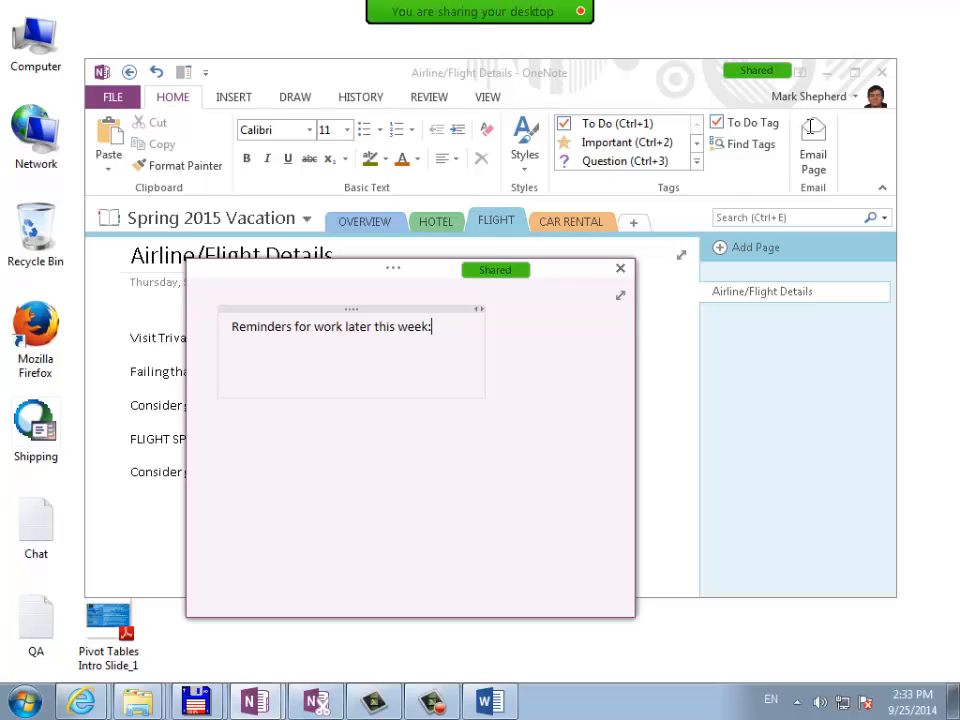
{"action": "key", "text": "Return"}
{"action": "type", "text": "Check schedule"}
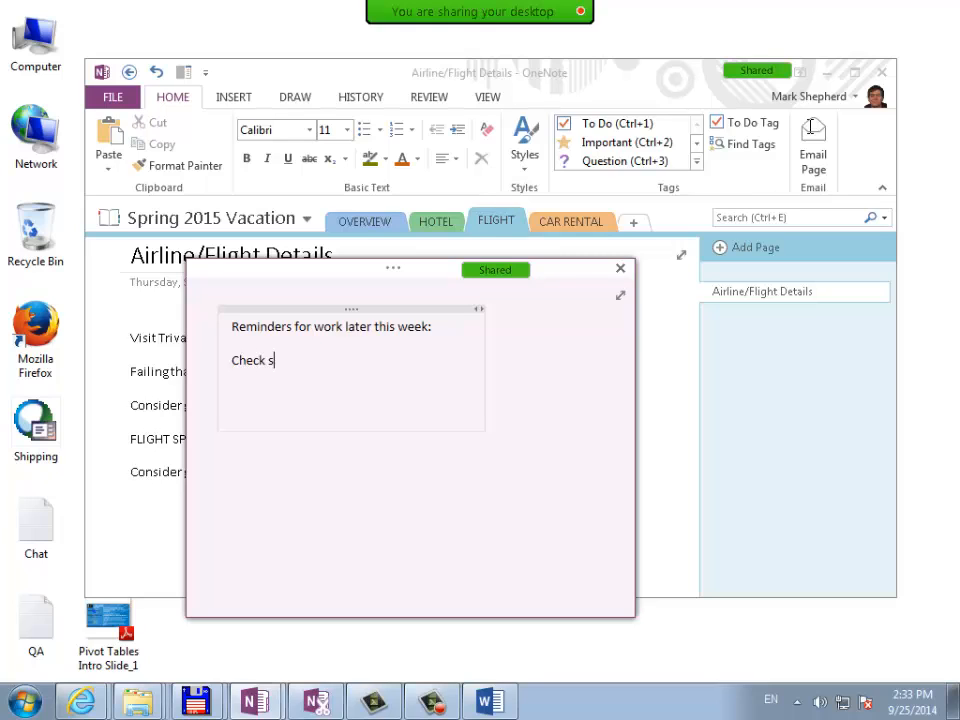
{"action": "key", "text": "Return"}
{"action": "type", "text": "Updat"}
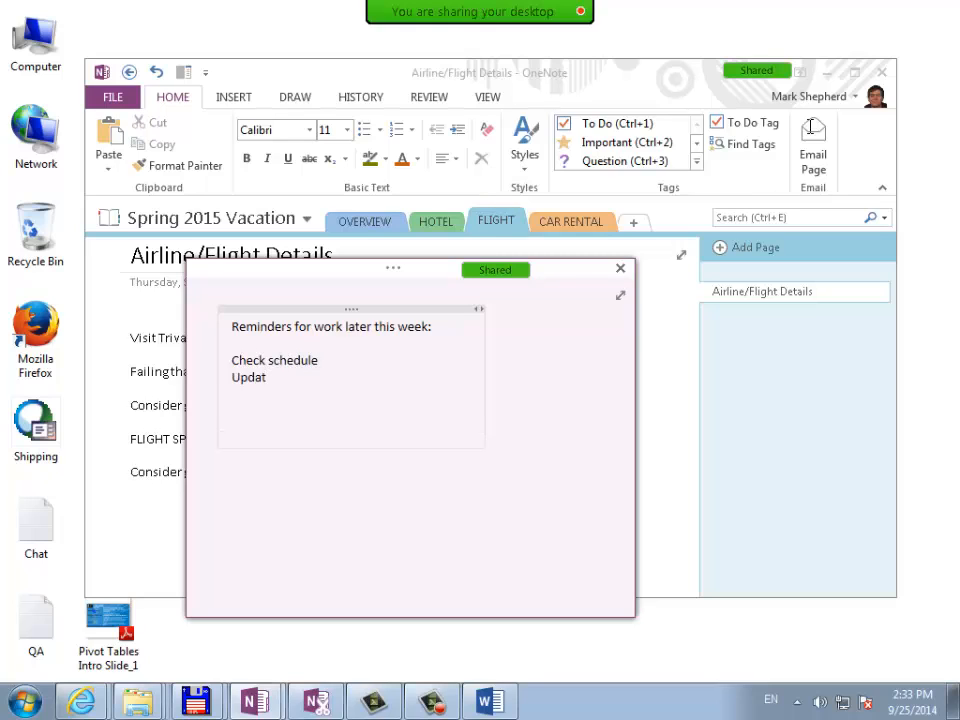
{"action": "type", "text": "e courses and webinars"}
{"action": "key", "text": "Return"}
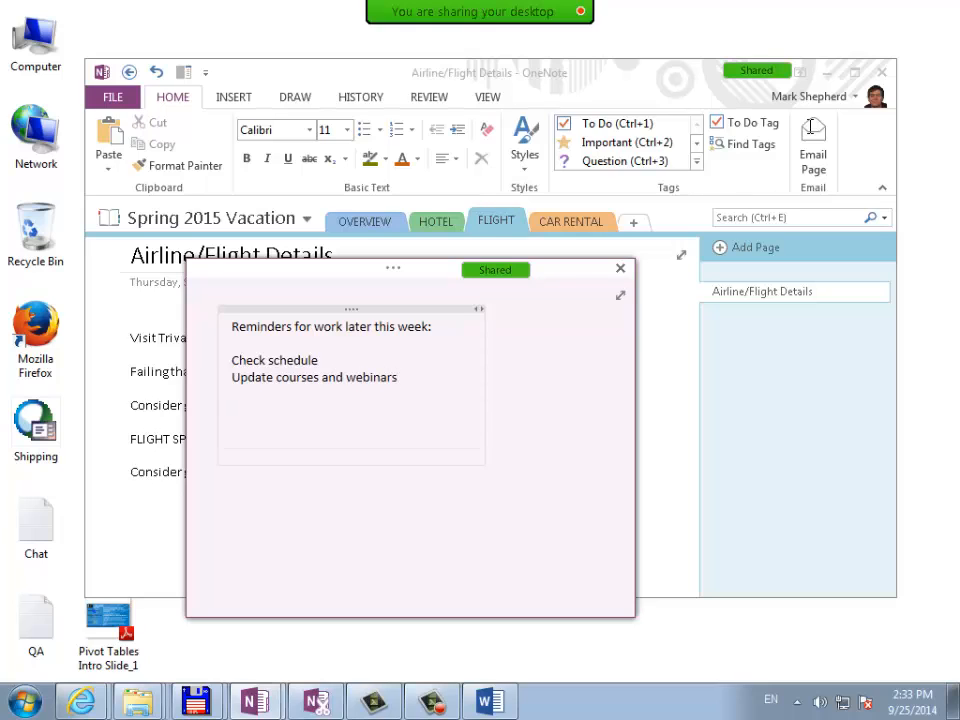
Add the lines "Update invoicing" and "Check with students" to the quick note and close it
{"action": "type", "text": "Updating"}
{"action": "key", "text": "BackSpace"}
{"action": "key", "text": "BackSpace"}
{"action": "key", "text": "BackSpace"}
{"action": "type", "text": "e invoicing"}
{"action": "key", "text": "Return"}
{"action": "type", "text": "C"}
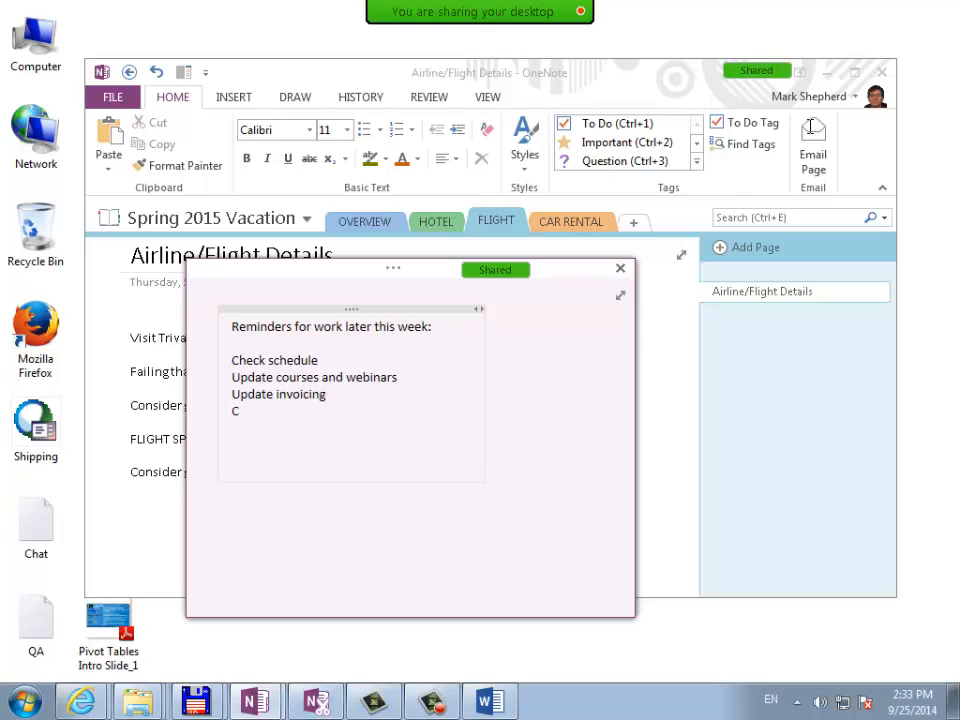
{"action": "type", "text": "heck with students"}
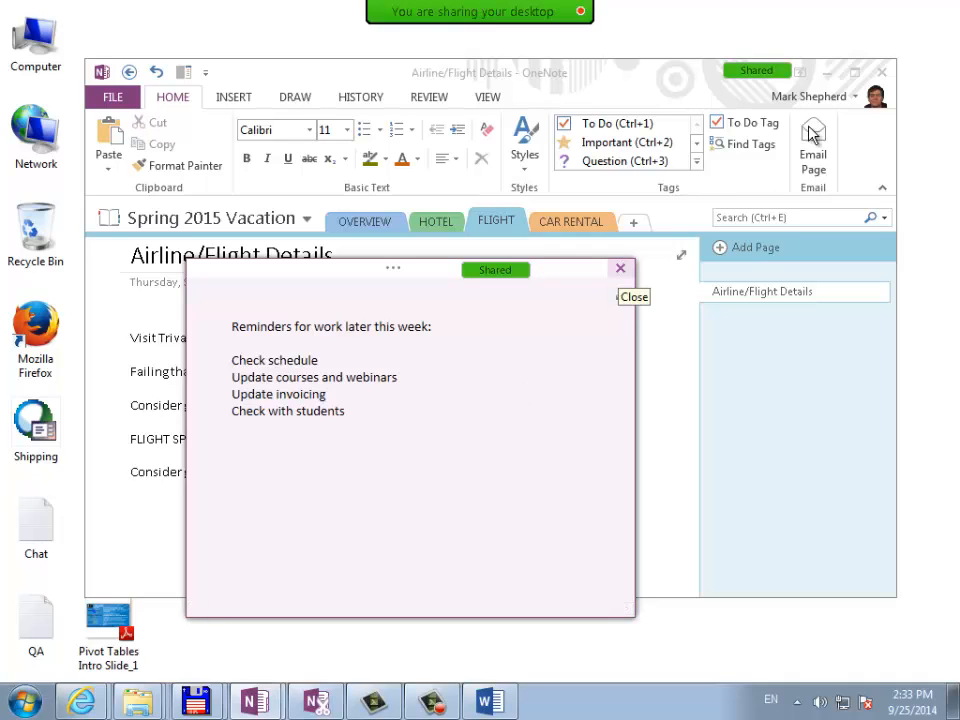
{"action": "left_click", "coordinate": [620, 268]}
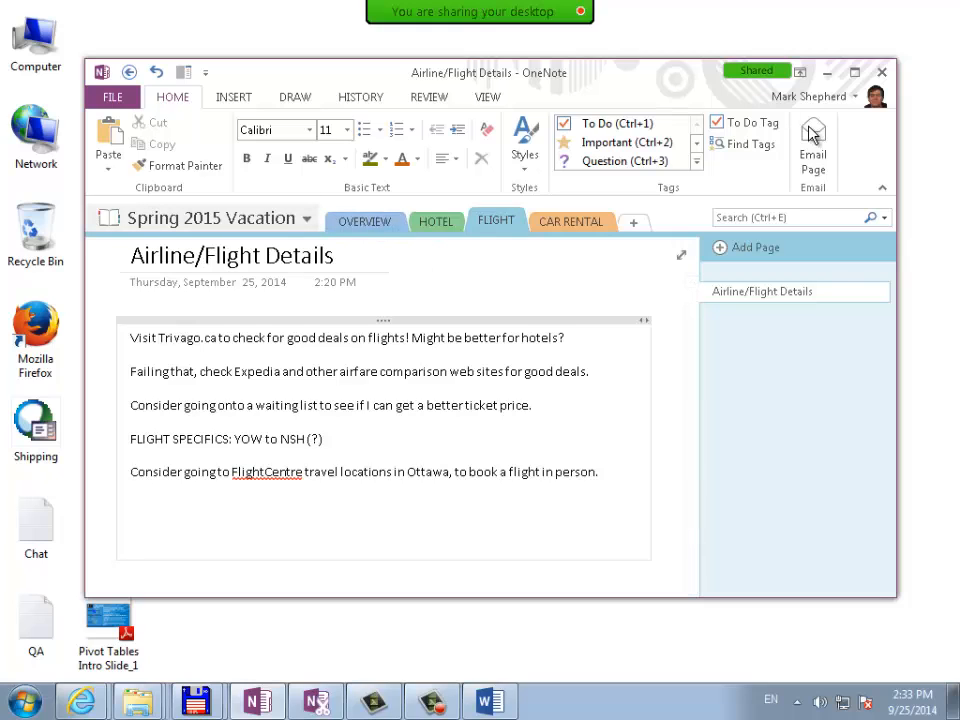
Open the Quick Notes and copy the full text of the work reminders note
{"action": "left_click", "coordinate": [308, 219]}
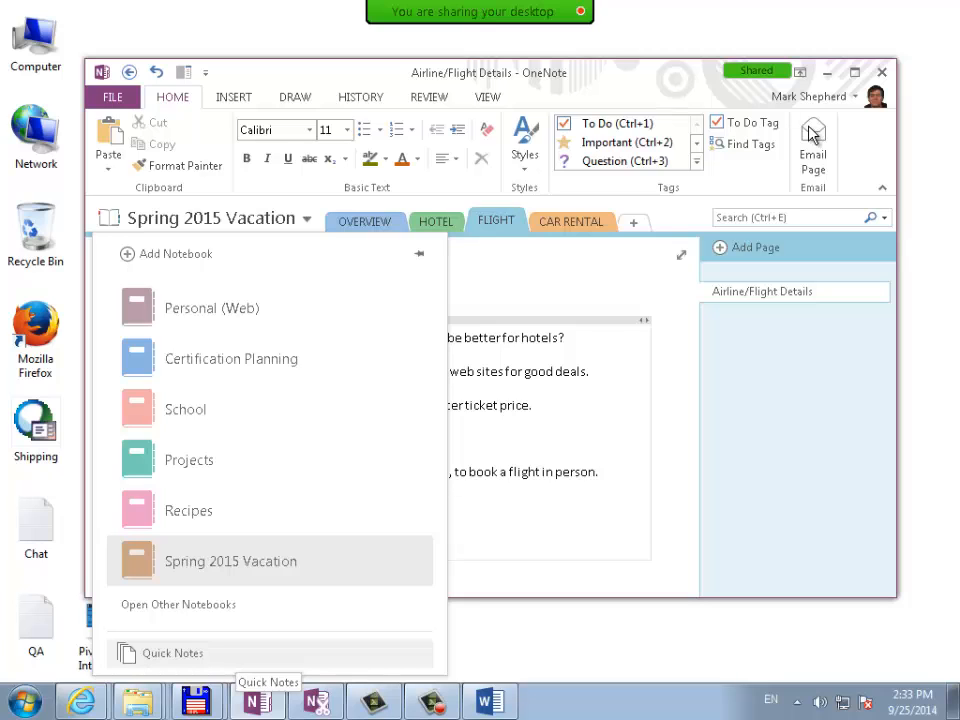
{"action": "left_click", "coordinate": [236, 654]}
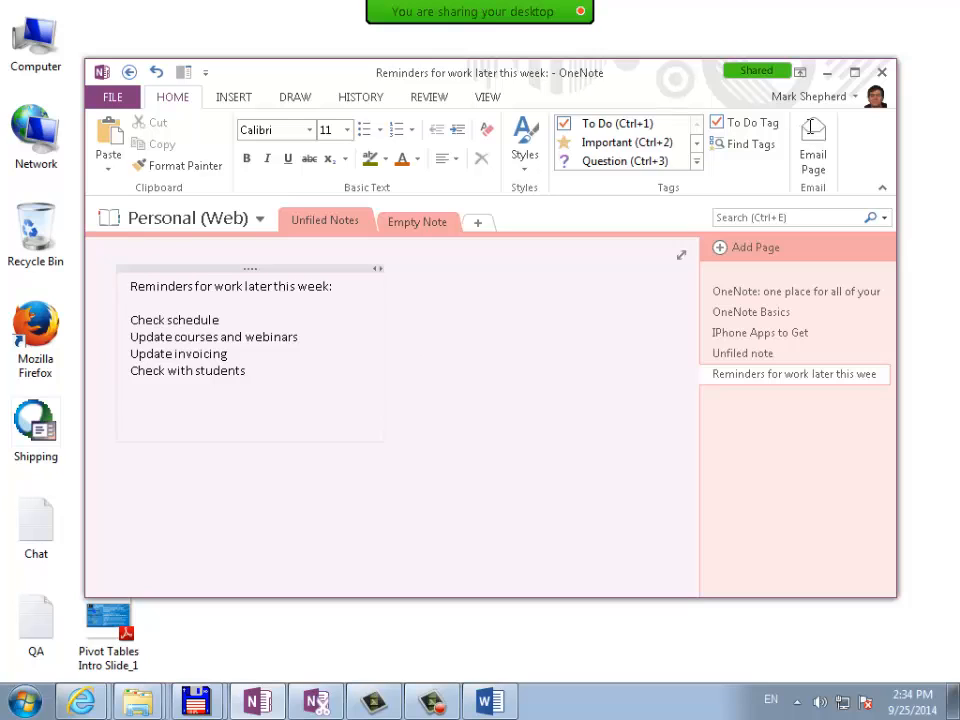
{"action": "left_click_drag", "start_coordinate": [250, 371], "coordinate": [130, 286]}
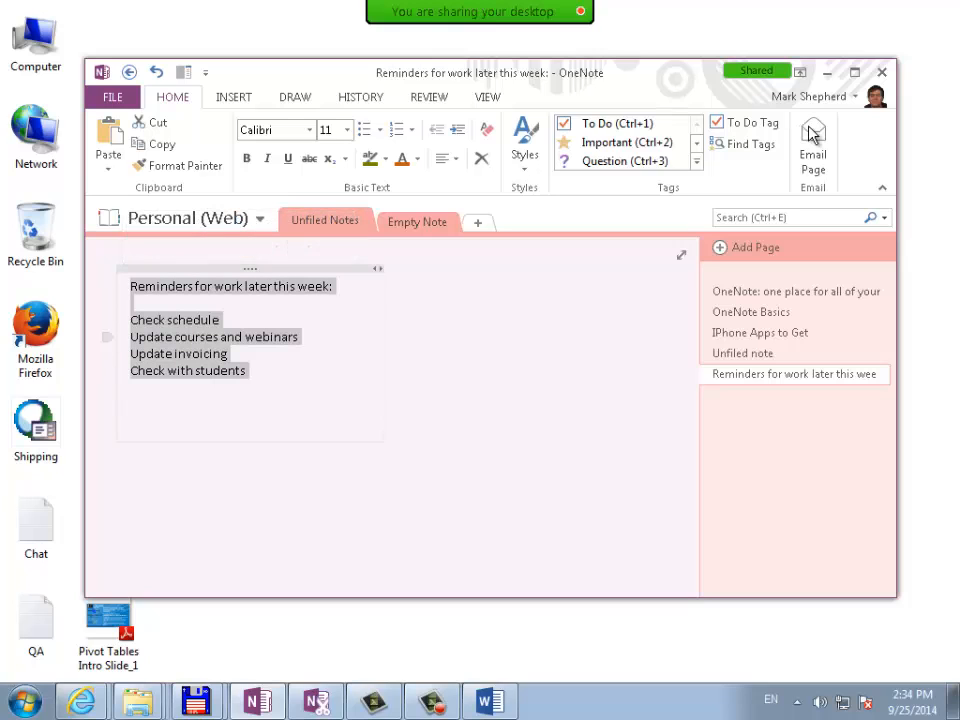
{"action": "right_click", "coordinate": [195, 320]}
{"action": "left_click", "coordinate": [240, 422]}
Create a new notebook named Work on OneDrive - Personal without inviting anyone to share it
{"action": "left_click", "coordinate": [195, 218]}
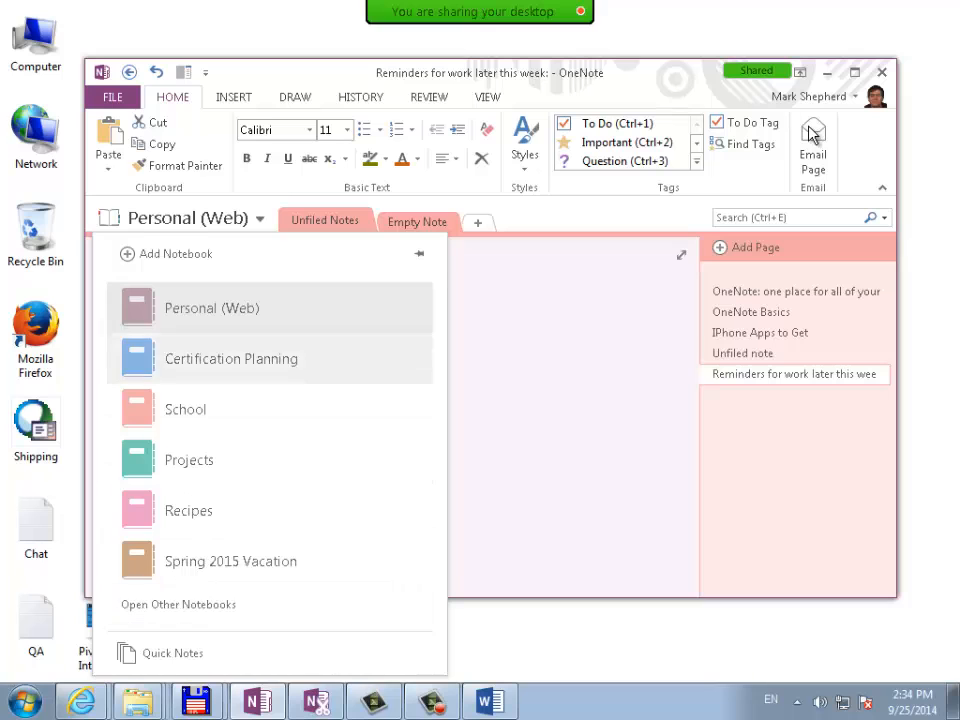
{"action": "left_click", "coordinate": [175, 254]}
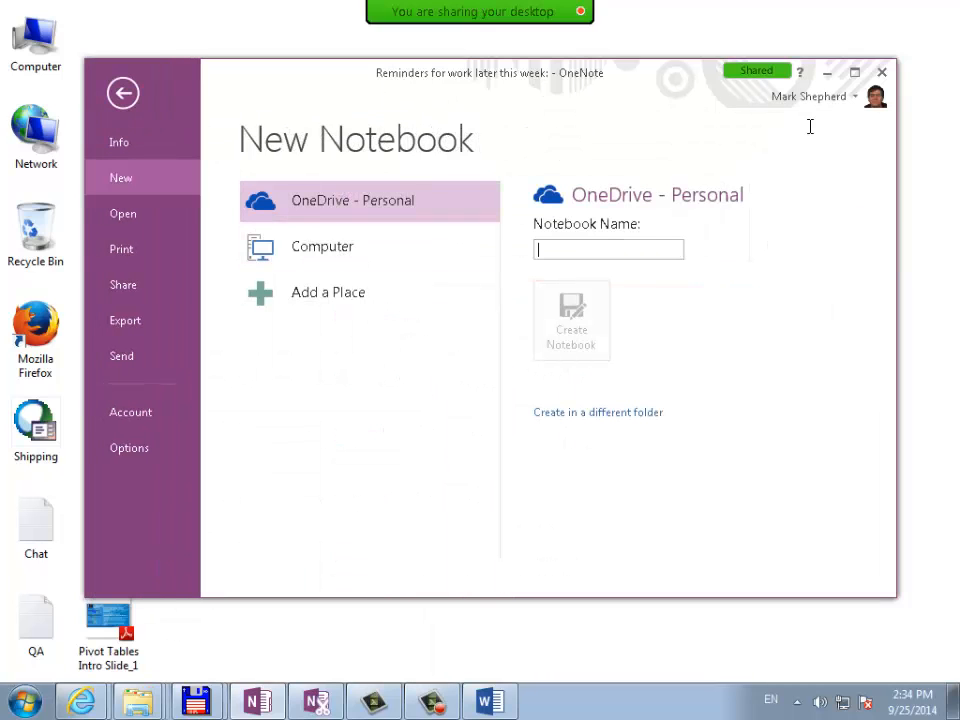
{"action": "type", "text": "Work"}
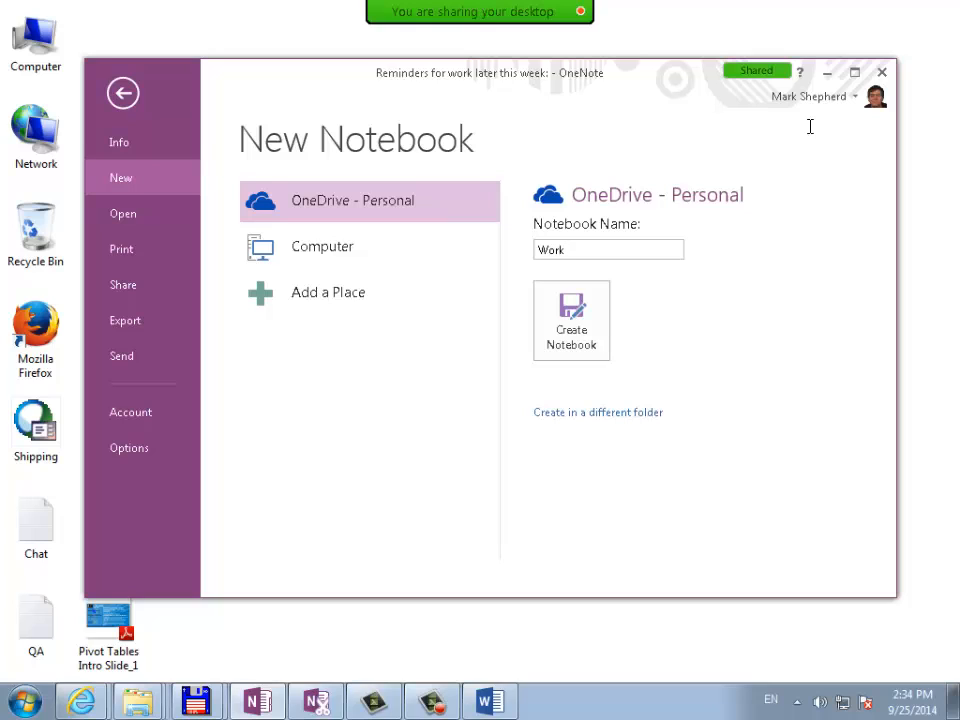
{"action": "key", "text": "Tab"}
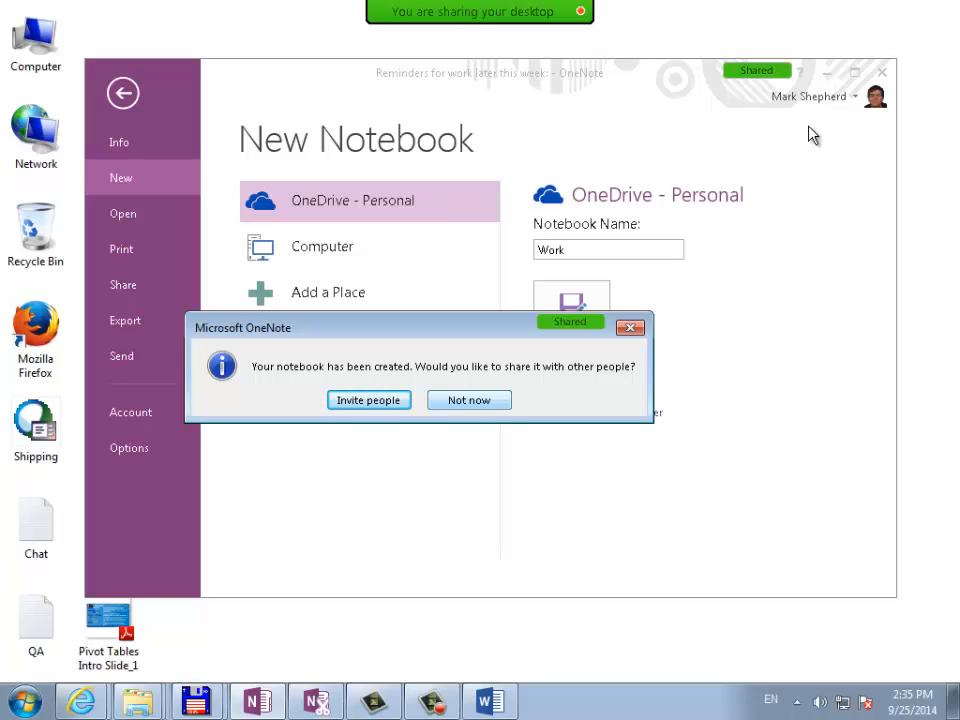
{"action": "left_click", "coordinate": [469, 400]}
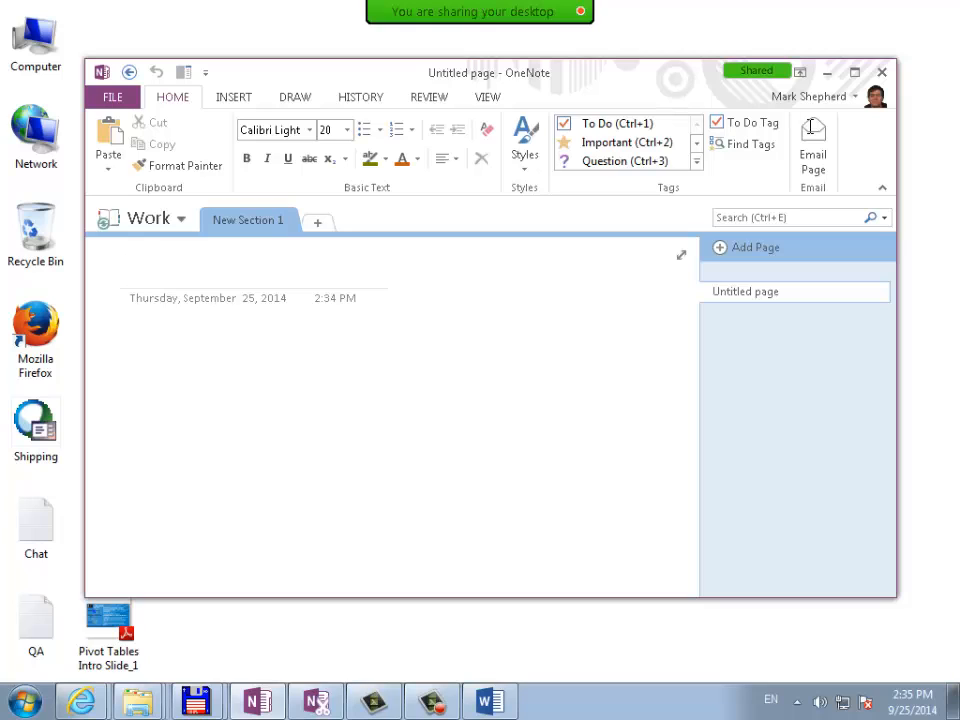
Paste the copied reminders onto the Work notebook's untitled page and move their container up closer to the page title
{"action": "key", "text": "Return"}
{"action": "left_click", "coordinate": [254, 398]}
{"action": "left_click", "coordinate": [288, 443]}
{"action": "key", "text": "ctrl+v"}
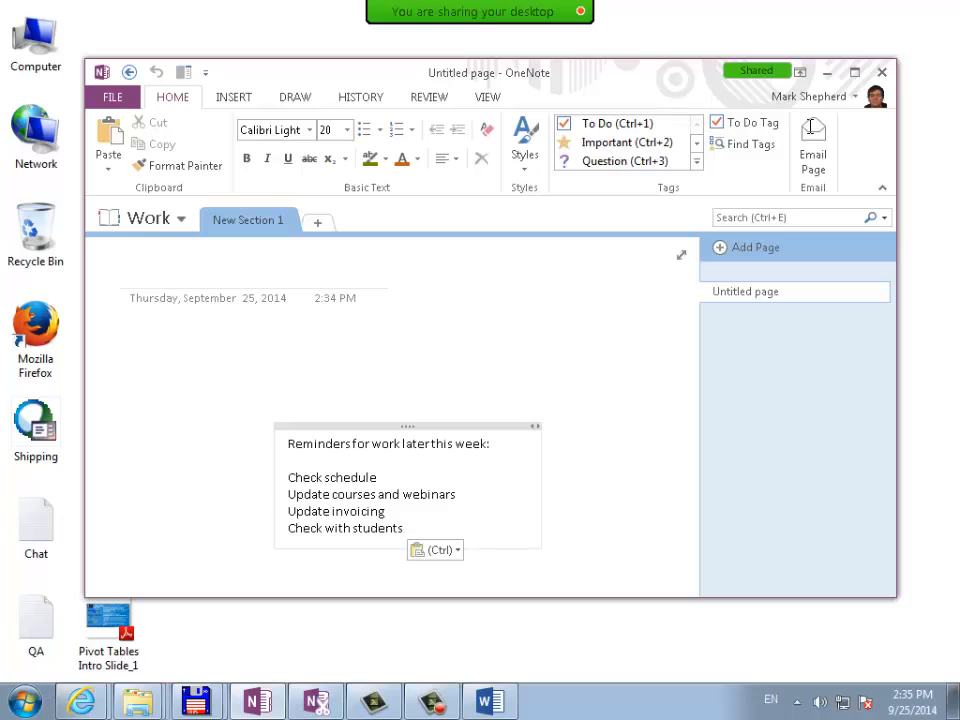
{"action": "left_click_drag", "start_coordinate": [407, 426], "coordinate": [362, 381]}
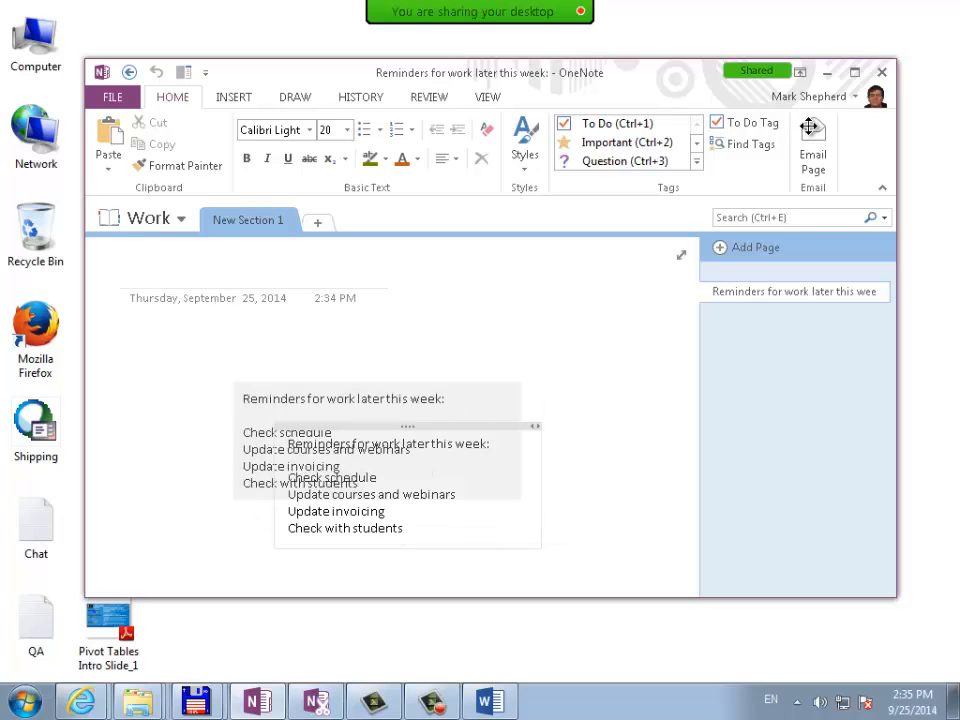
{"action": "left_click", "coordinate": [469, 330]}
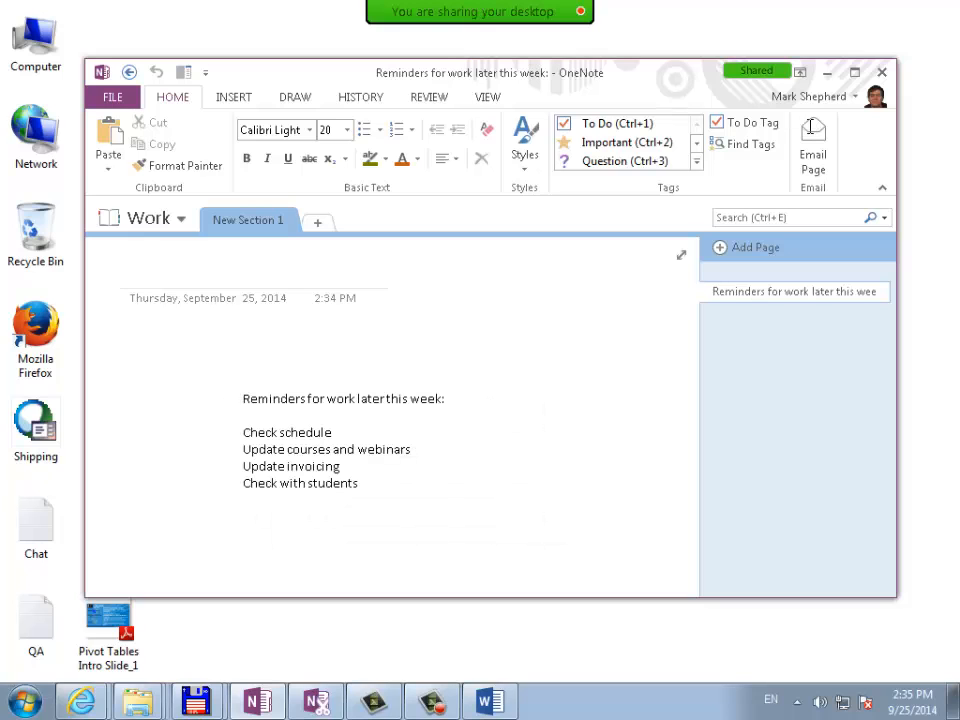
{"action": "left_click", "coordinate": [410, 398]}
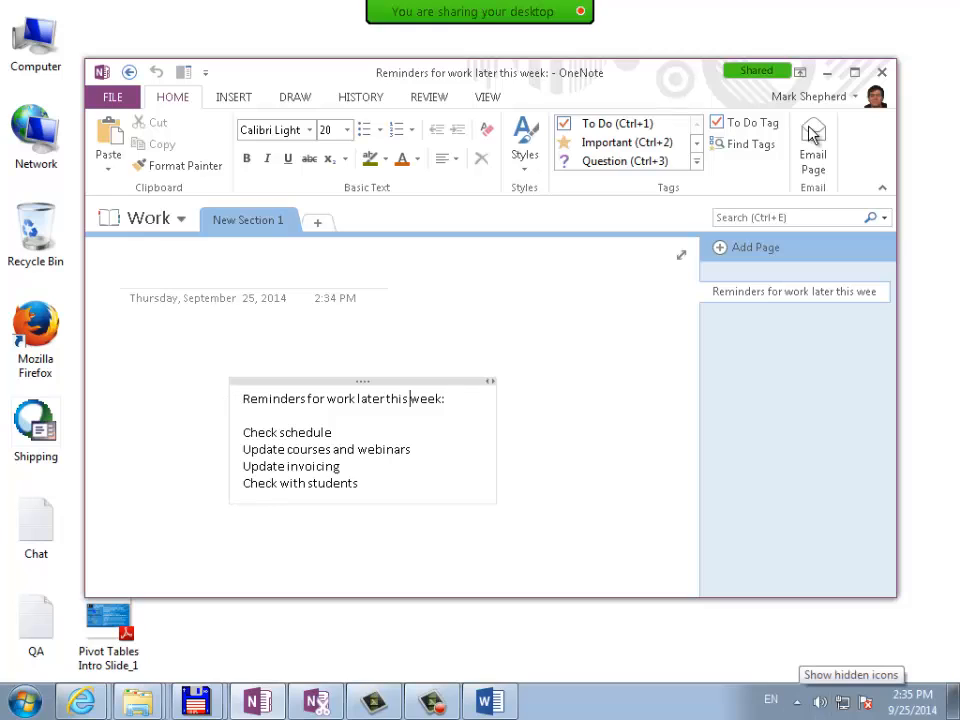
Title the page "Upcoming Reminders" and rename its section to "Day-To-Day Business"
{"action": "left_click", "coordinate": [130, 270]}
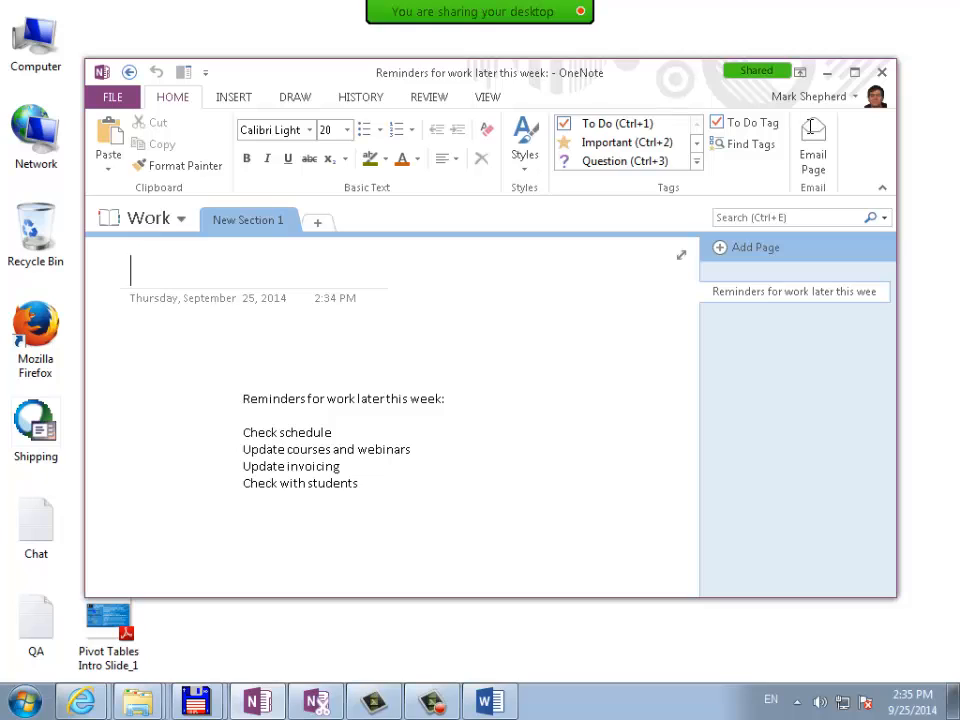
{"action": "type", "text": "Upcoming Reminders"}
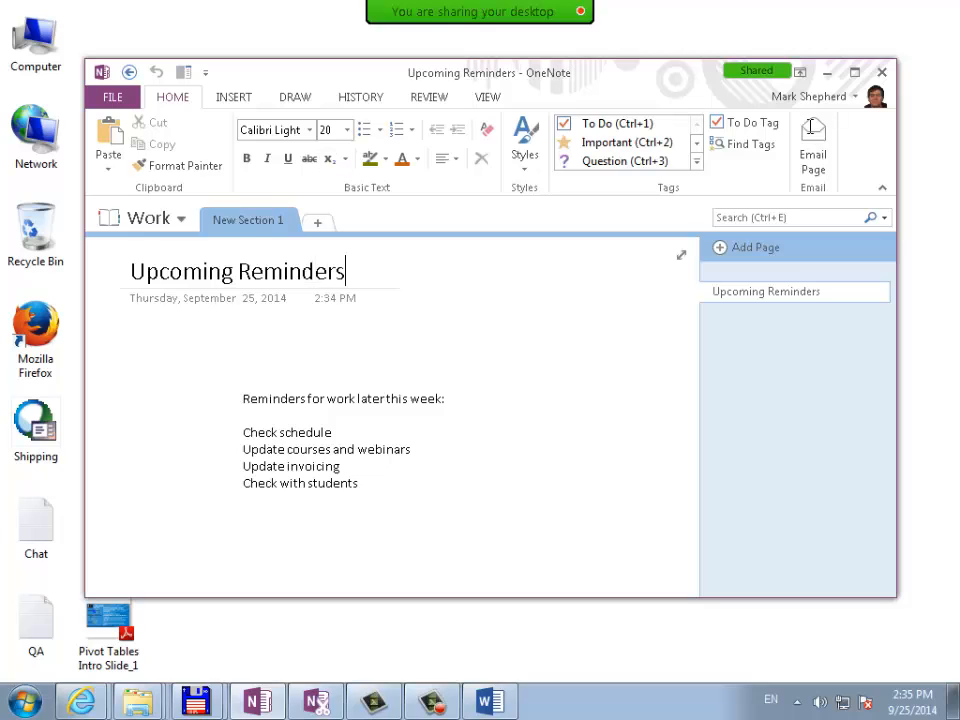
{"action": "double_click", "coordinate": [248, 220]}
{"action": "type", "text": "Days"}
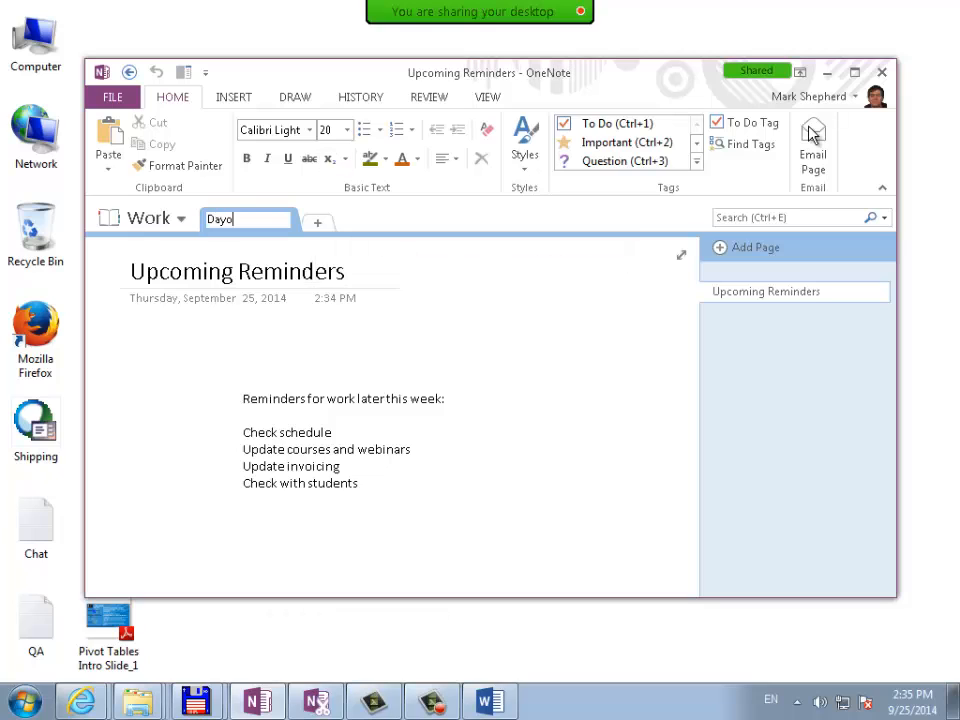
{"action": "key", "text": "BackSpace"}
{"action": "type", "text": "-To-Day Business"}
{"action": "key", "text": "Return"}
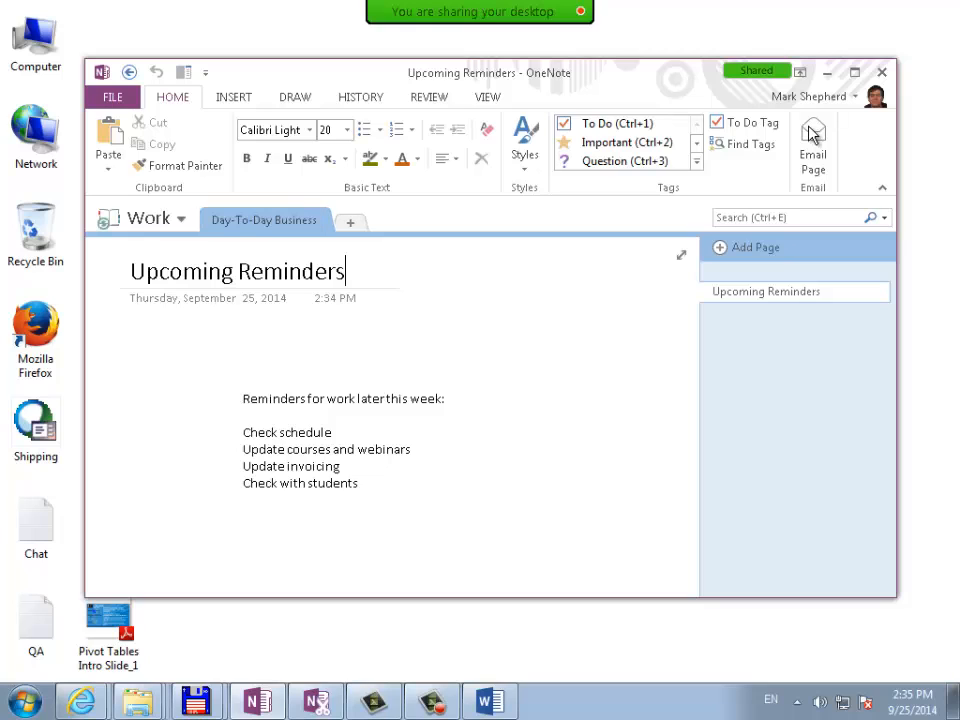
Select the reminders container, check the list of notebooks, and return to the Upcoming Reminders page
{"action": "left_click", "coordinate": [302, 271]}
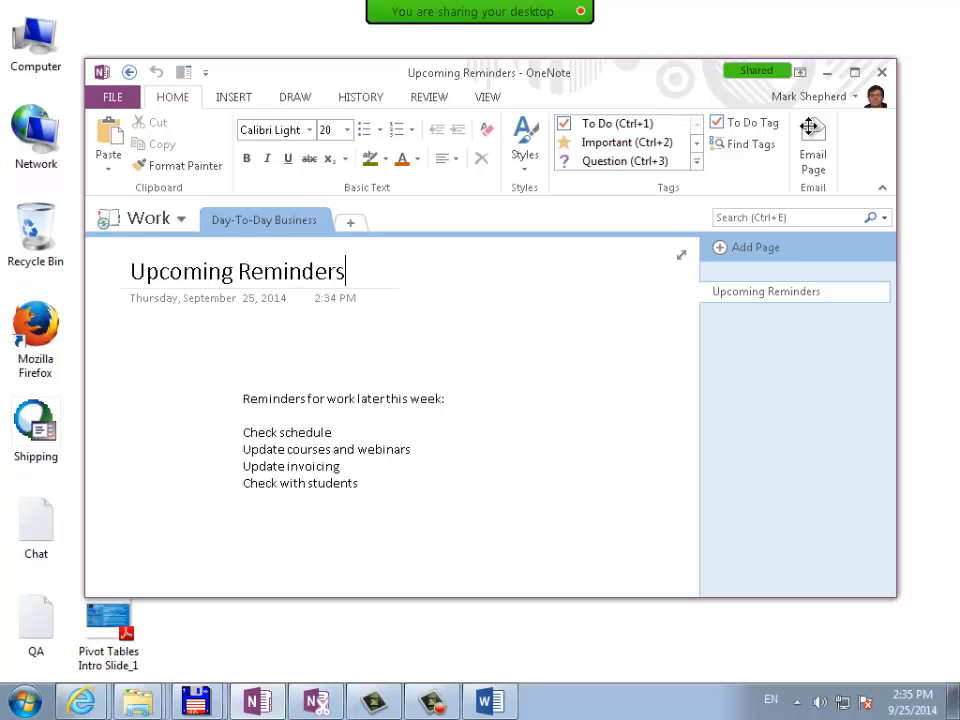
{"action": "left_click", "coordinate": [380, 398]}
{"action": "left_click", "coordinate": [408, 381]}
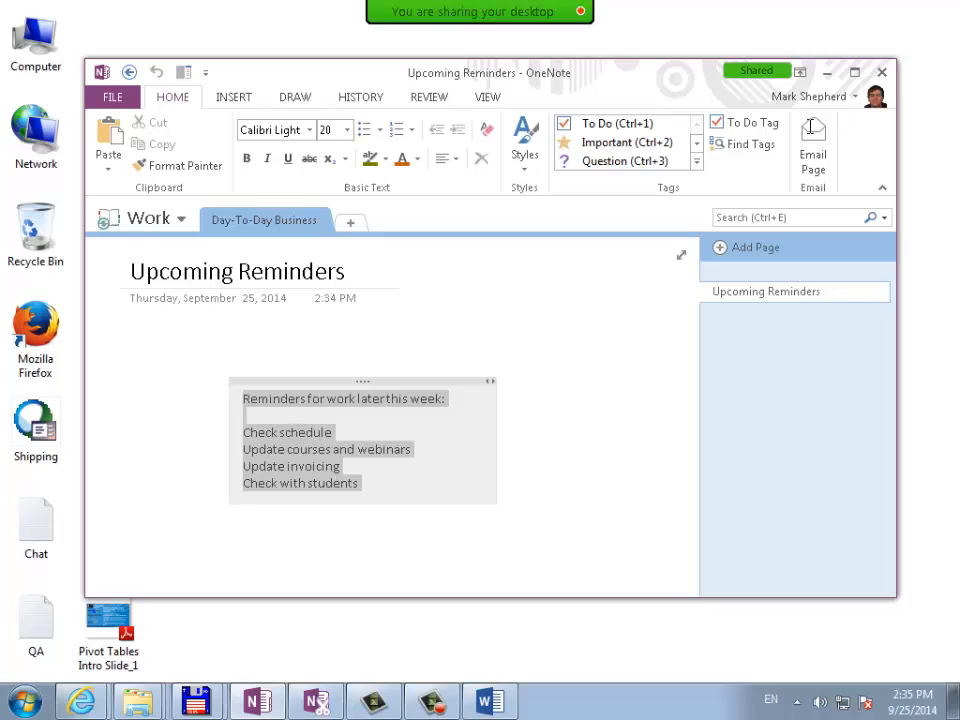
{"action": "key", "text": "ctrl+g"}
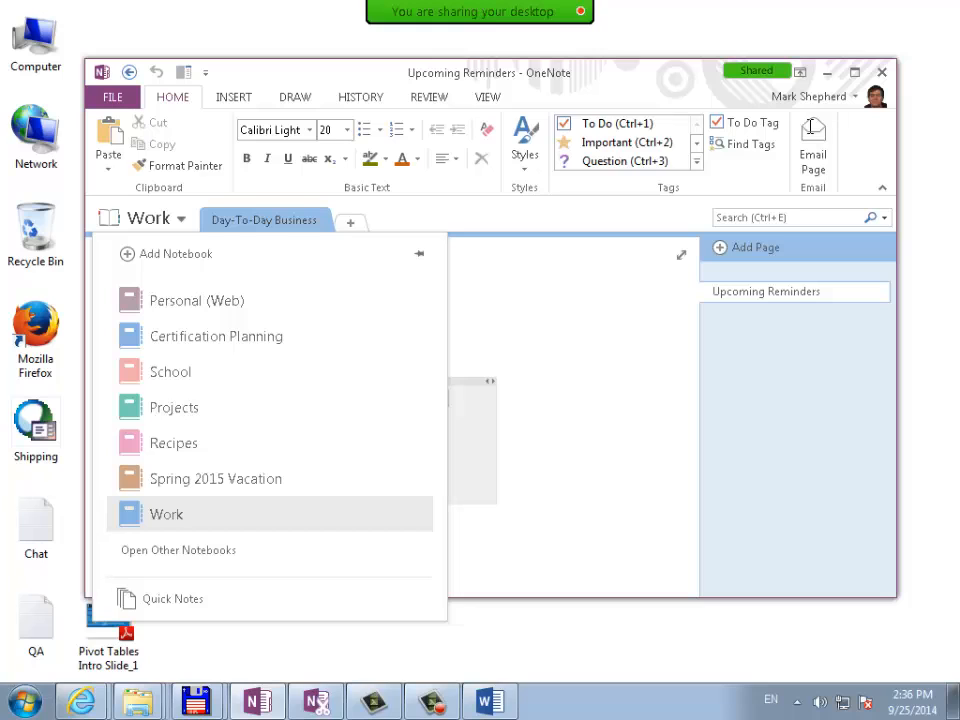
{"action": "left_click", "coordinate": [592, 308]}
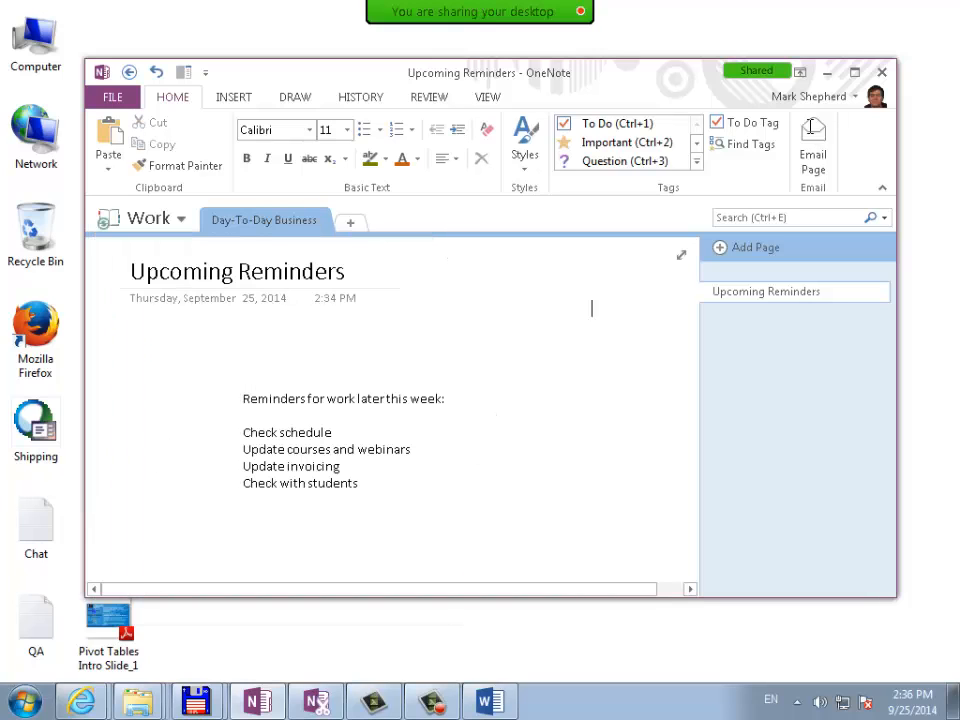
Select the four reminder lines and examine the options for inserting Excel spreadsheets and Visio drawings
{"action": "left_click_drag", "start_coordinate": [359, 484], "coordinate": [244, 433]}
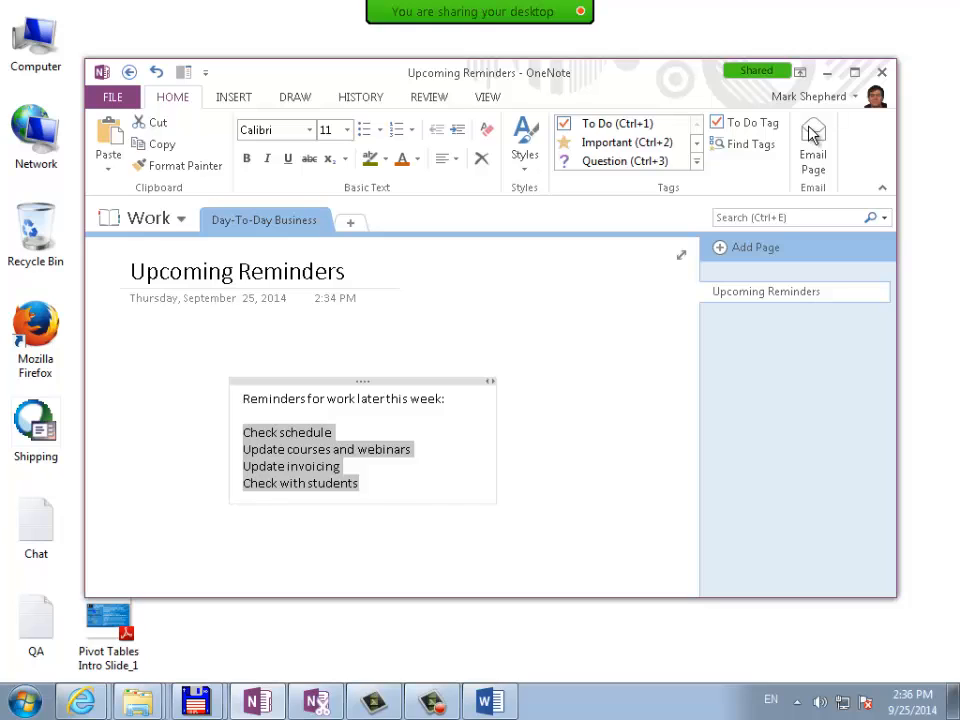
{"action": "left_click", "coordinate": [233, 96]}
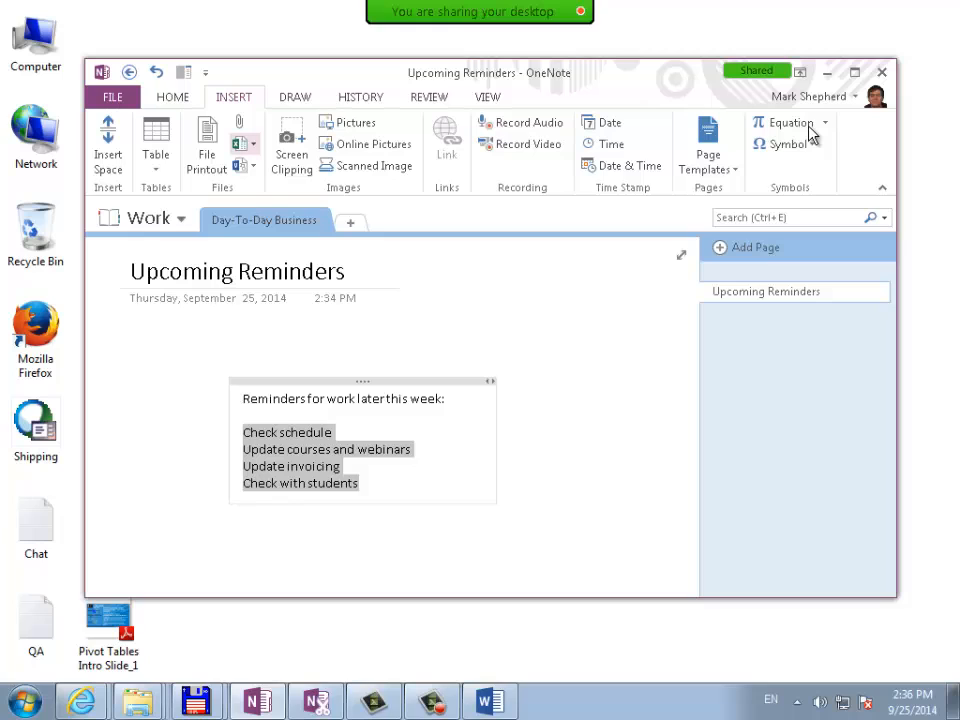
{"action": "left_click", "coordinate": [245, 144]}
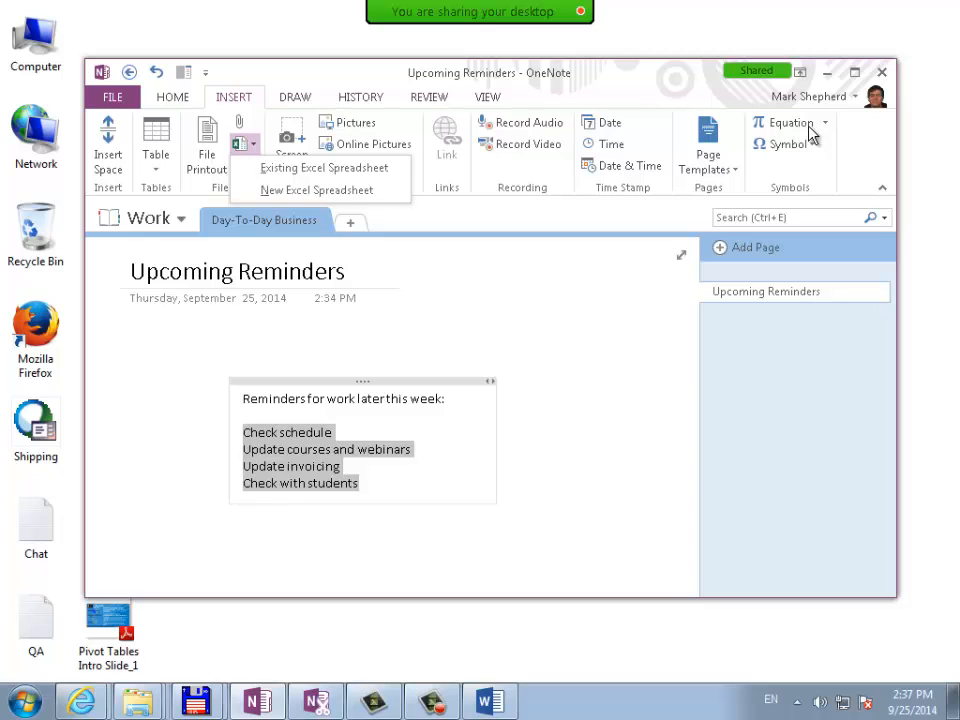
{"action": "left_click", "coordinate": [253, 144]}
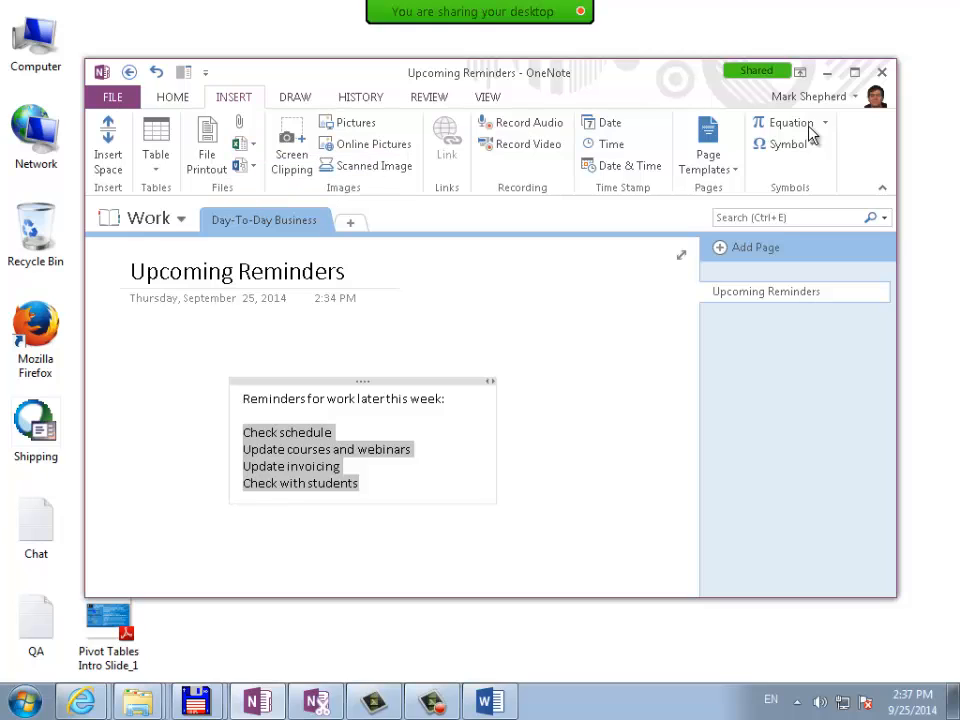
{"action": "left_click", "coordinate": [246, 166]}
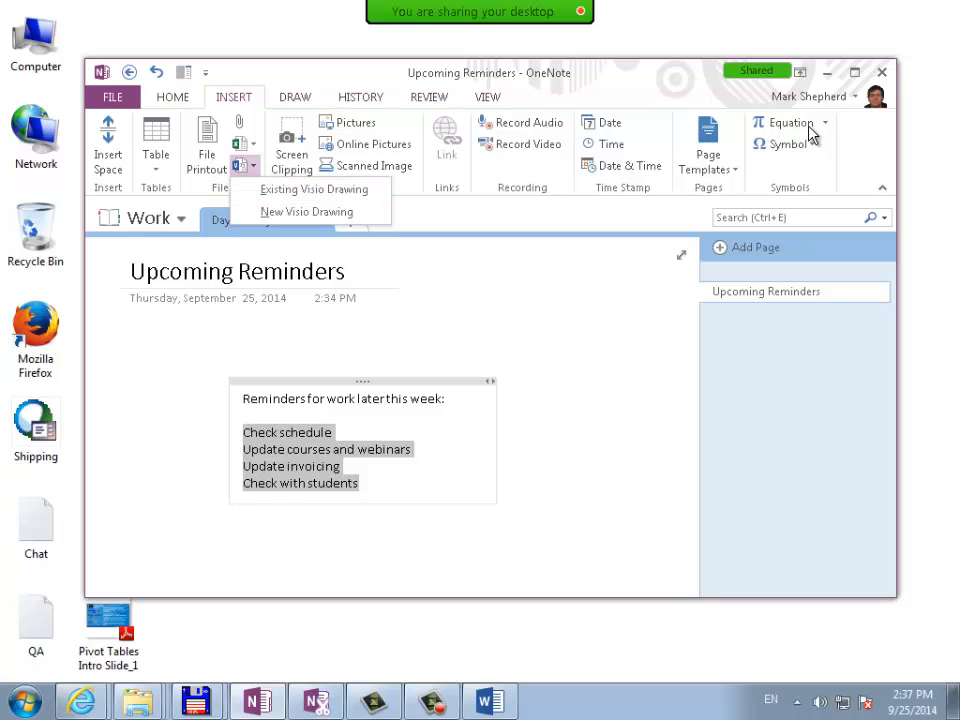
{"action": "key", "text": "Down"}
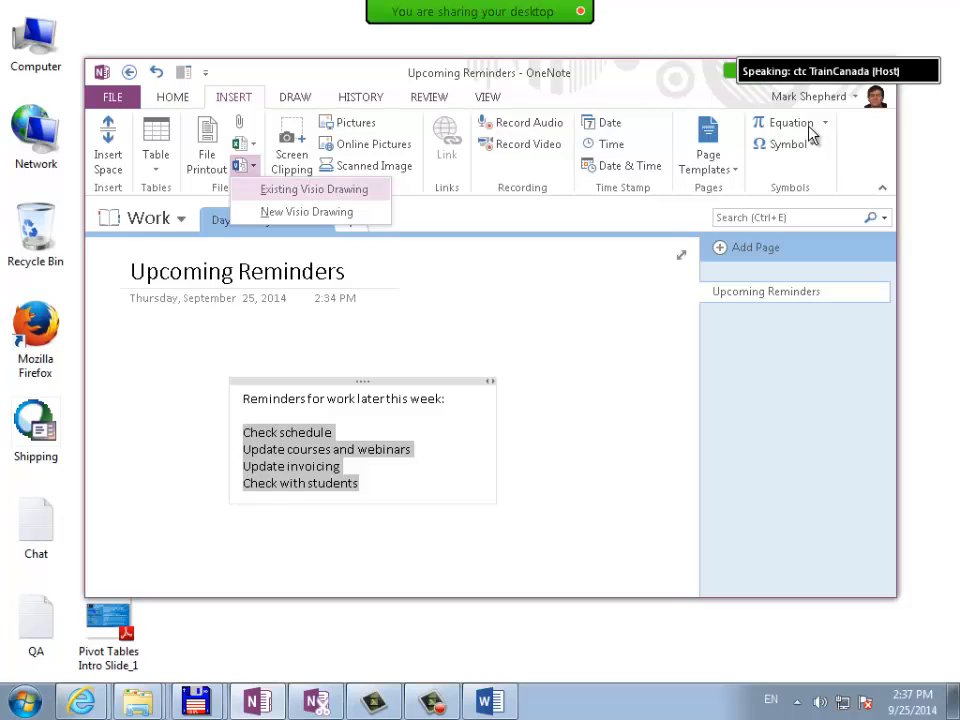
{"action": "key", "text": "Down"}
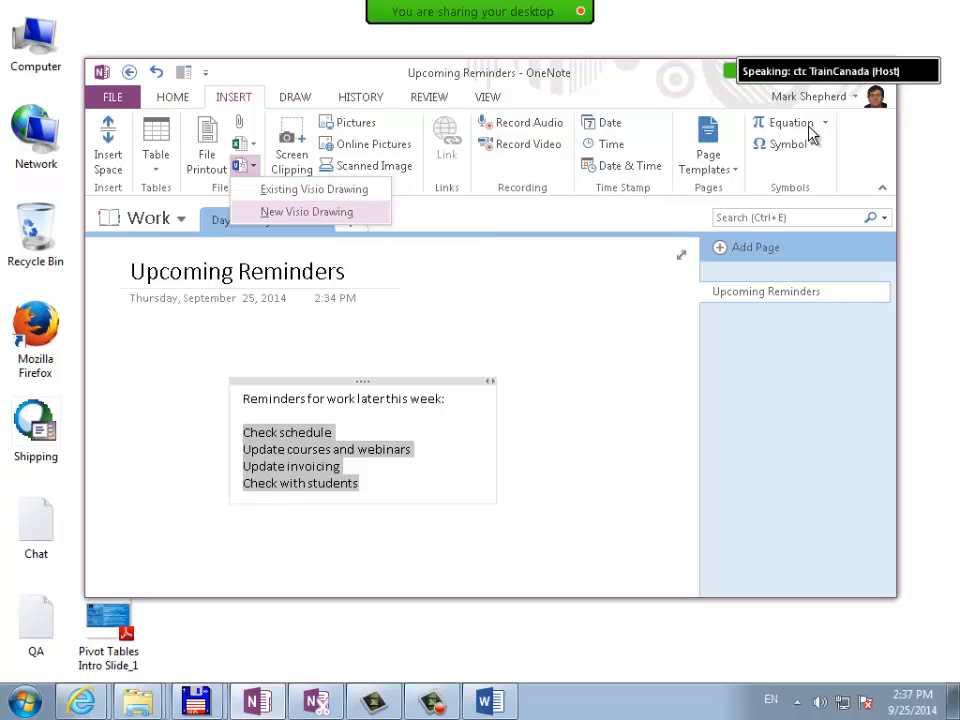
{"action": "key", "text": "Up"}
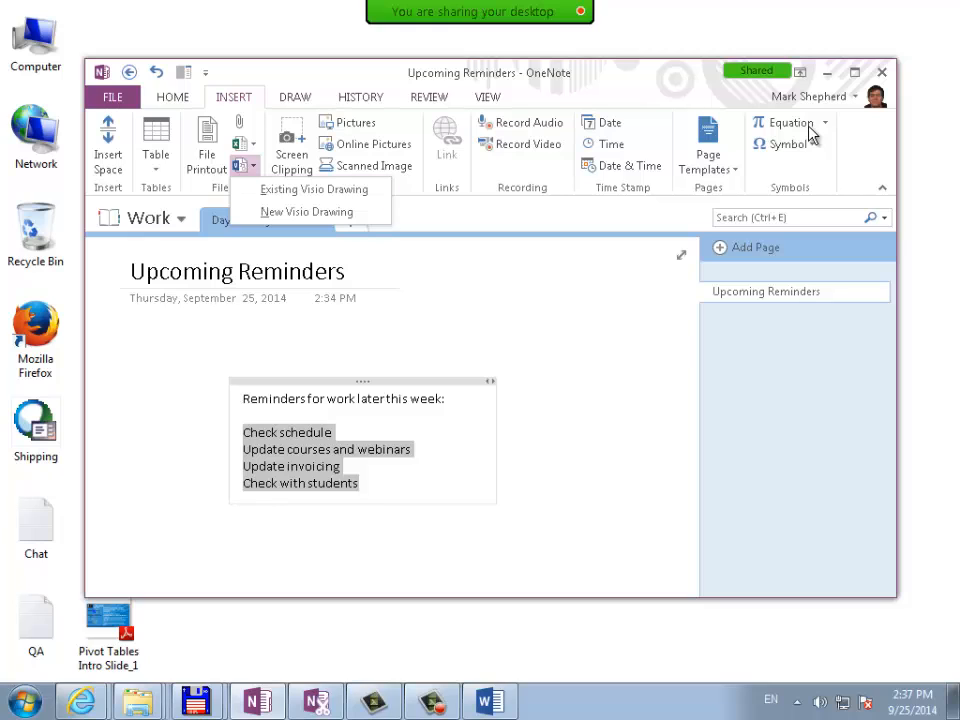
{"action": "key", "text": "Escape"}
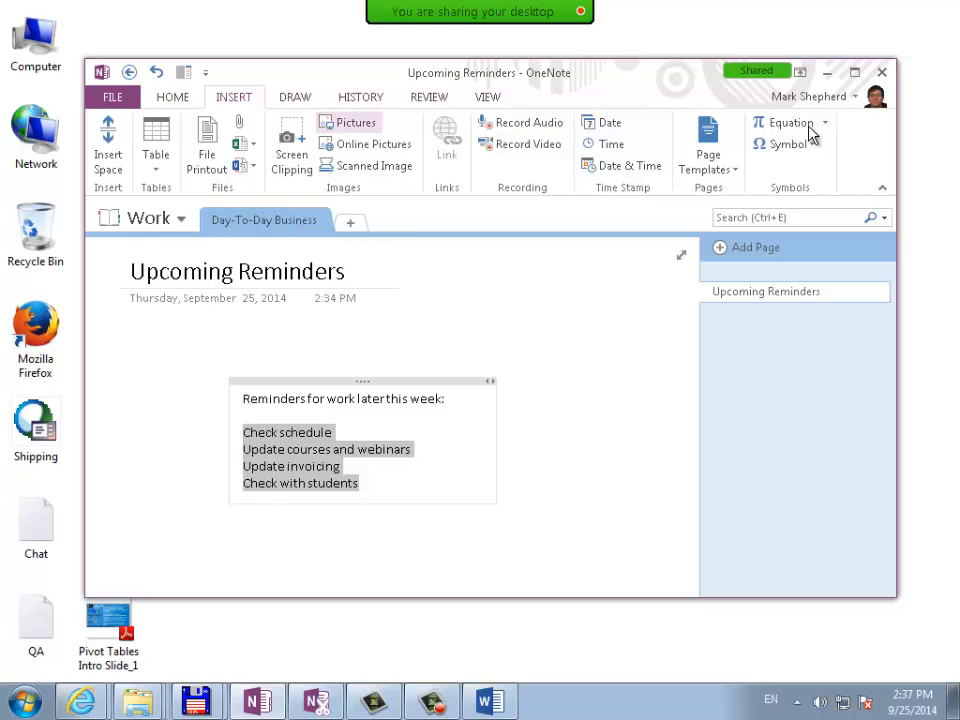
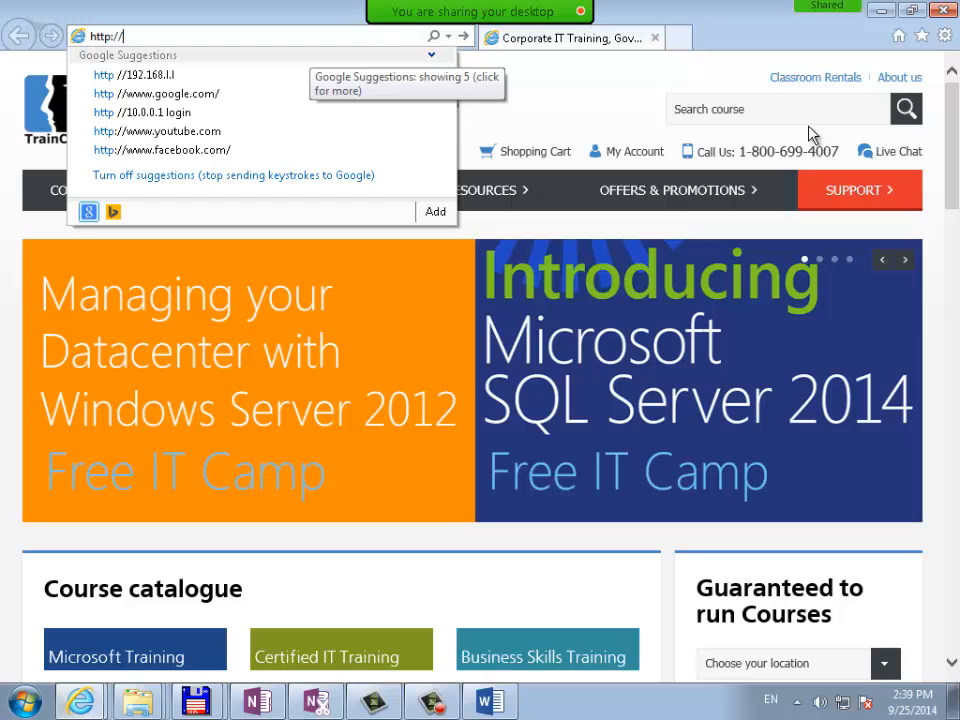
{"action": "type", "text": "/s"}
{"action": "key", "text": "BackSpace"}
{"action": "key", "text": "BackSpace"}
{"action": "key", "text": "BackSpace"}
{"action": "key", "text": "BackSpace"}
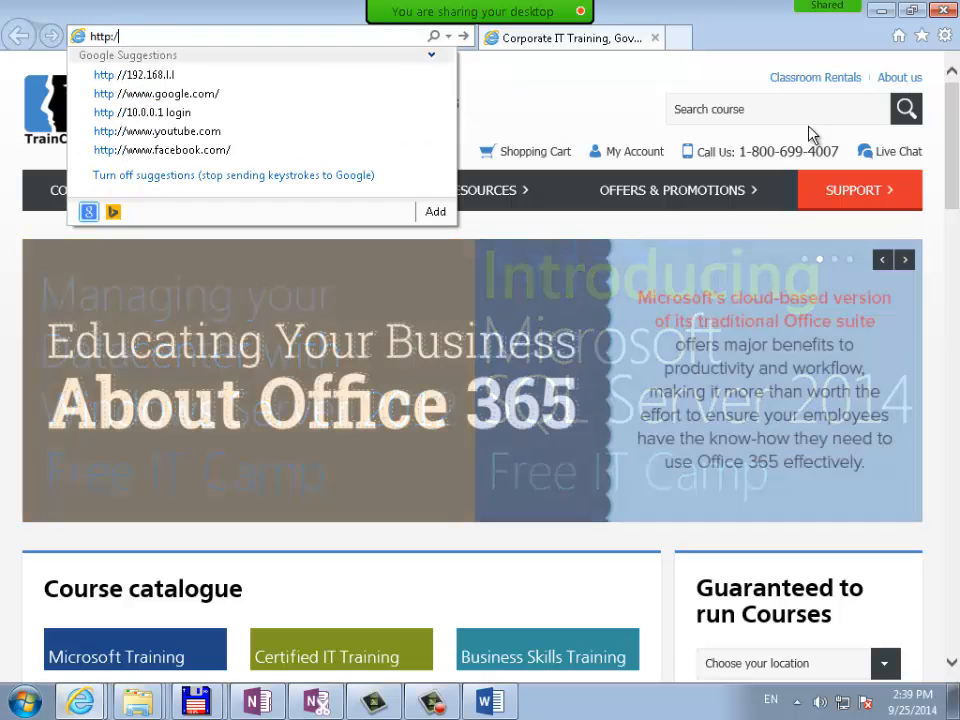
{"action": "type", "text": "s://"}
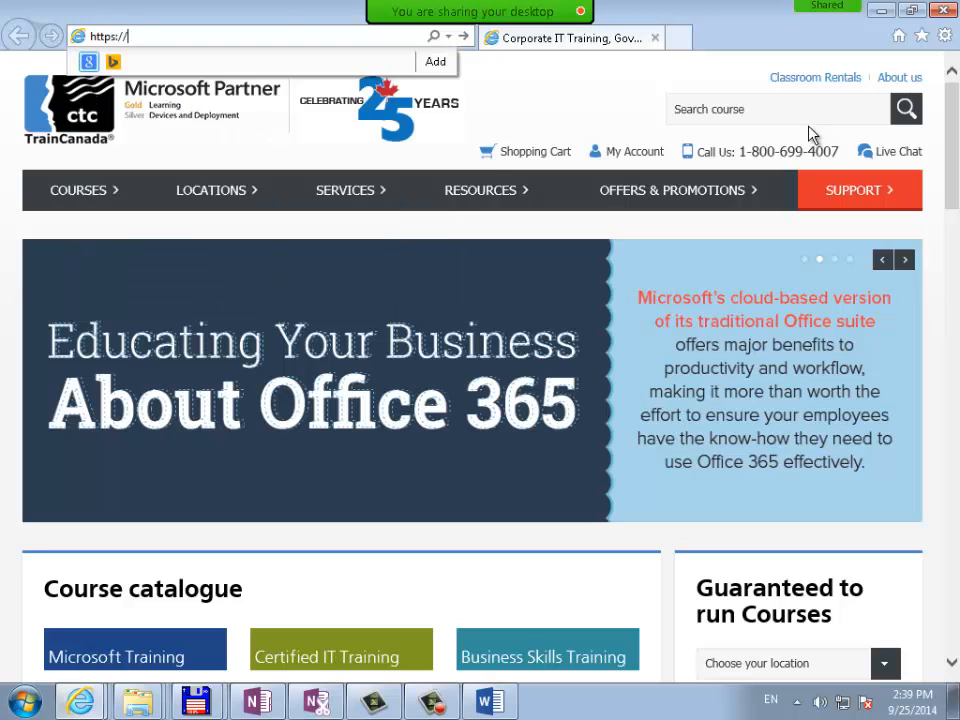
{"action": "type", "text": "twitter.com/c"}
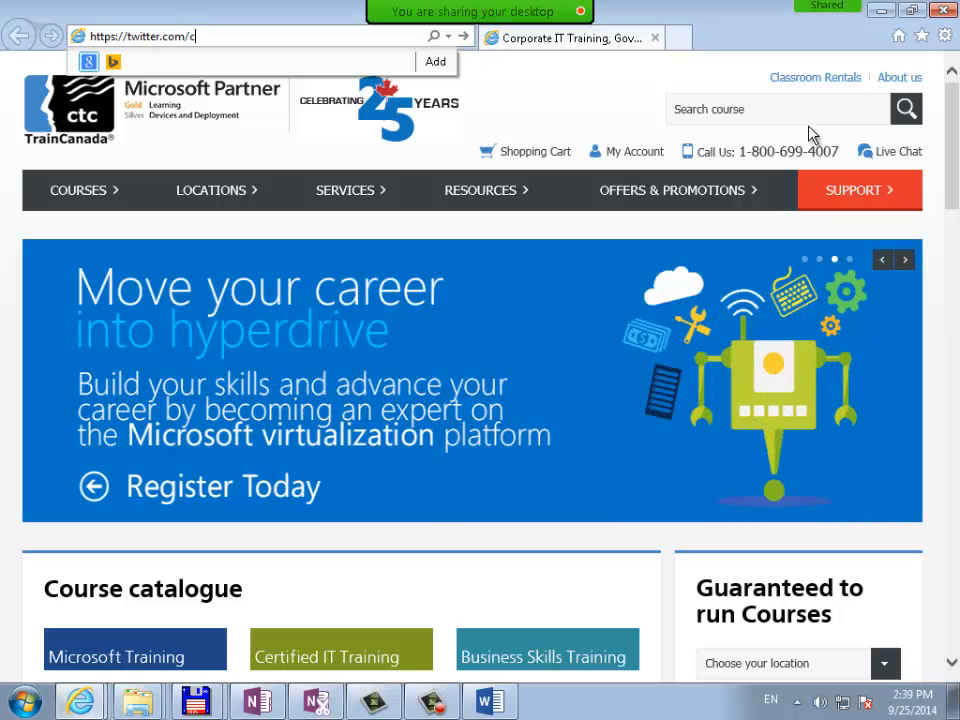
{"action": "type", "text": "tcTrainCanad"}
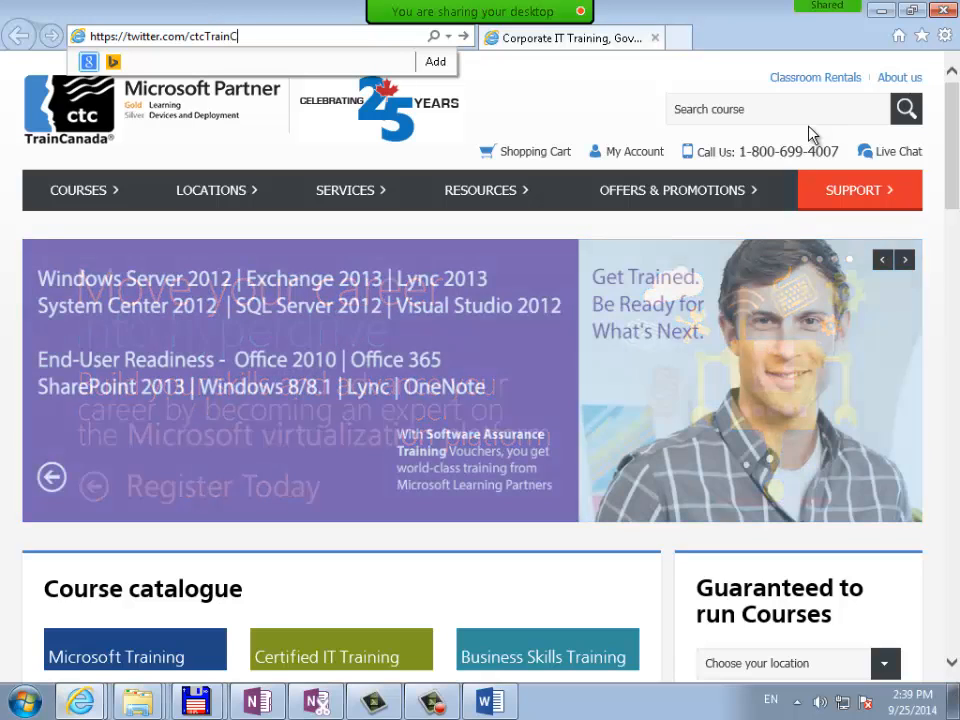
{"action": "type", "text": "a/"}
{"action": "key", "text": "Return"}
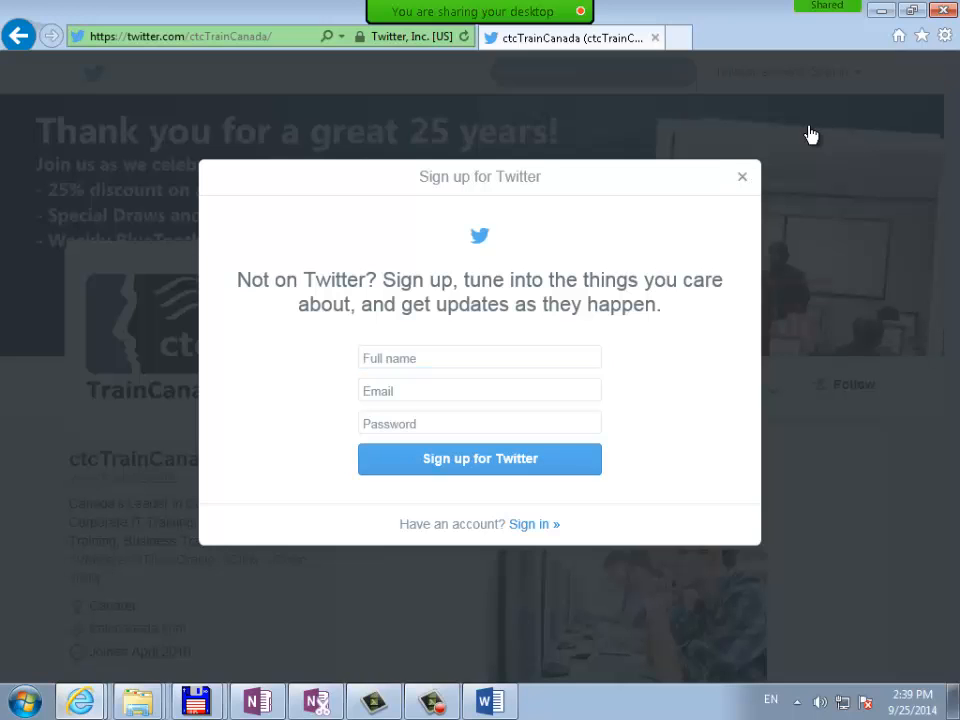
{"action": "left_click", "coordinate": [811, 135]}
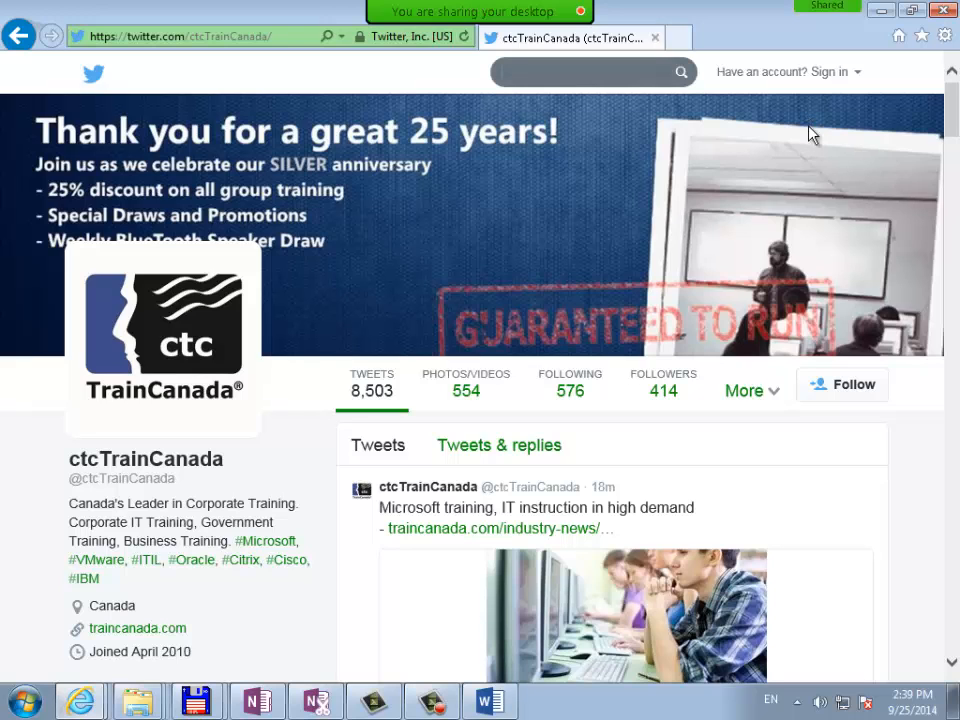
Find the ctcTrainCanada tweet about the instructor preparing for the free #OneNote webinar and display its full photo
{"action": "scroll", "coordinate": [811, 135], "scroll_direction": "down", "scroll_amount": 3}
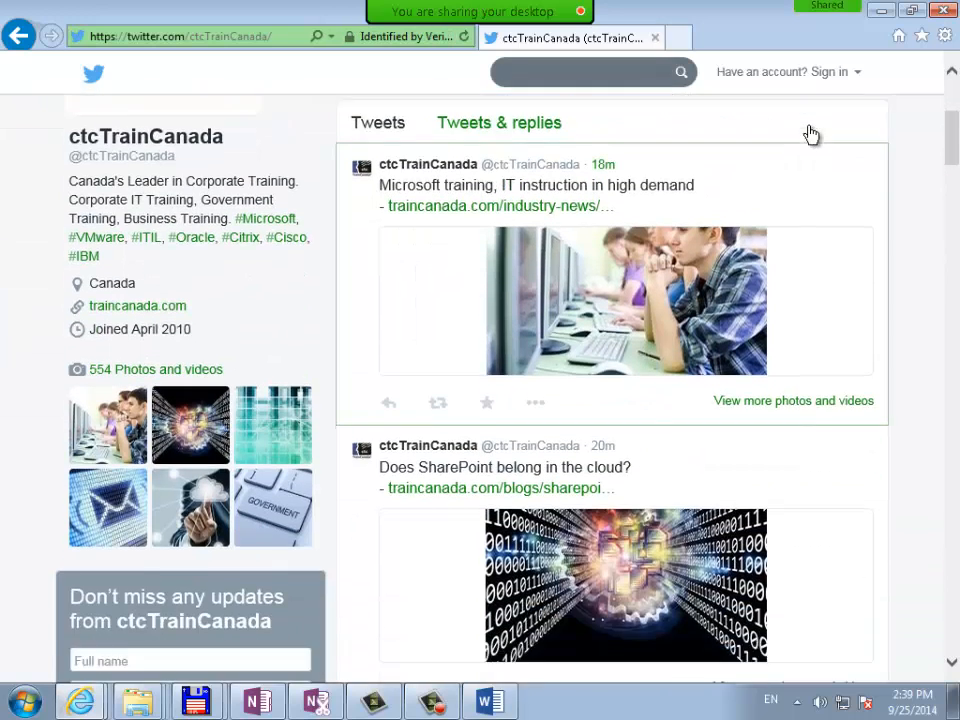
{"action": "scroll", "coordinate": [811, 135], "scroll_direction": "down", "scroll_amount": 6}
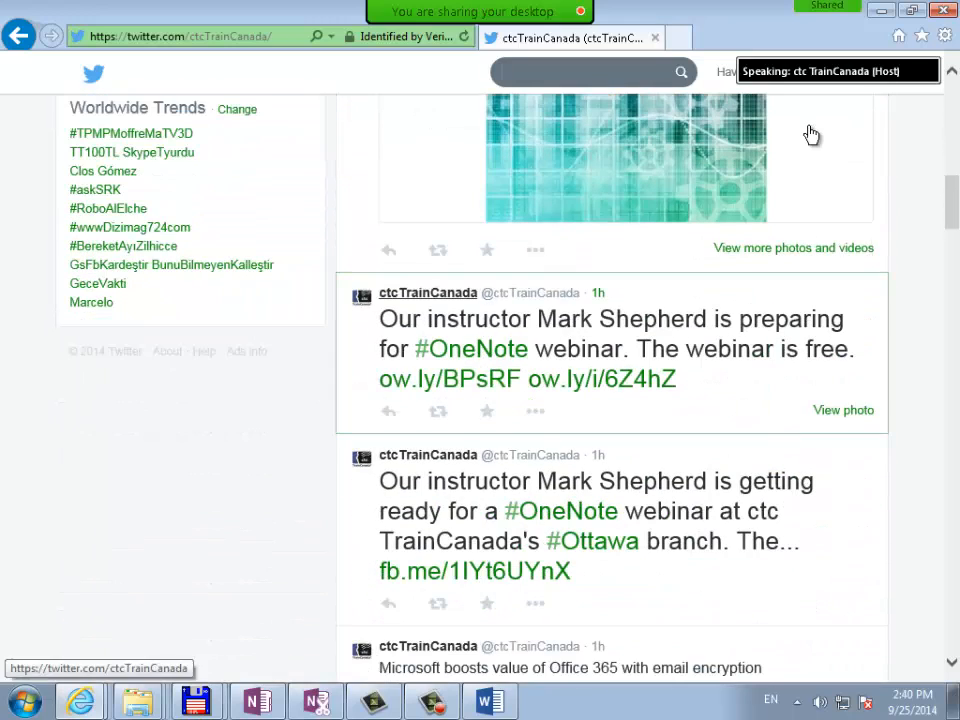
{"action": "scroll", "coordinate": [811, 135], "scroll_direction": "down", "scroll_amount": 2}
{"action": "scroll", "coordinate": [811, 135], "scroll_direction": "up", "scroll_amount": 2}
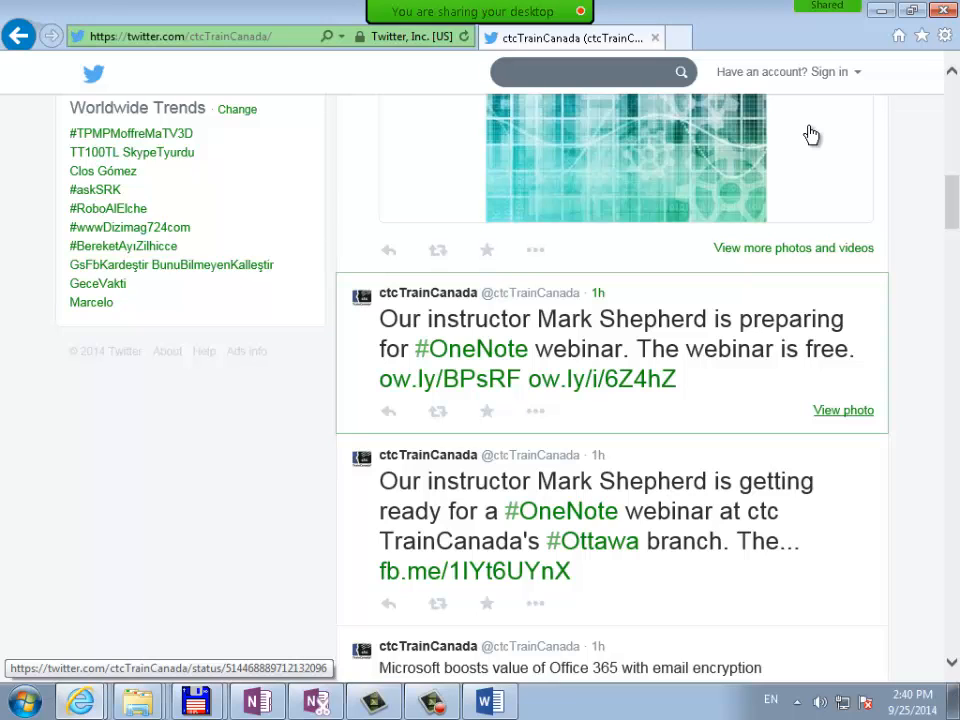
{"action": "left_click", "coordinate": [811, 135]}
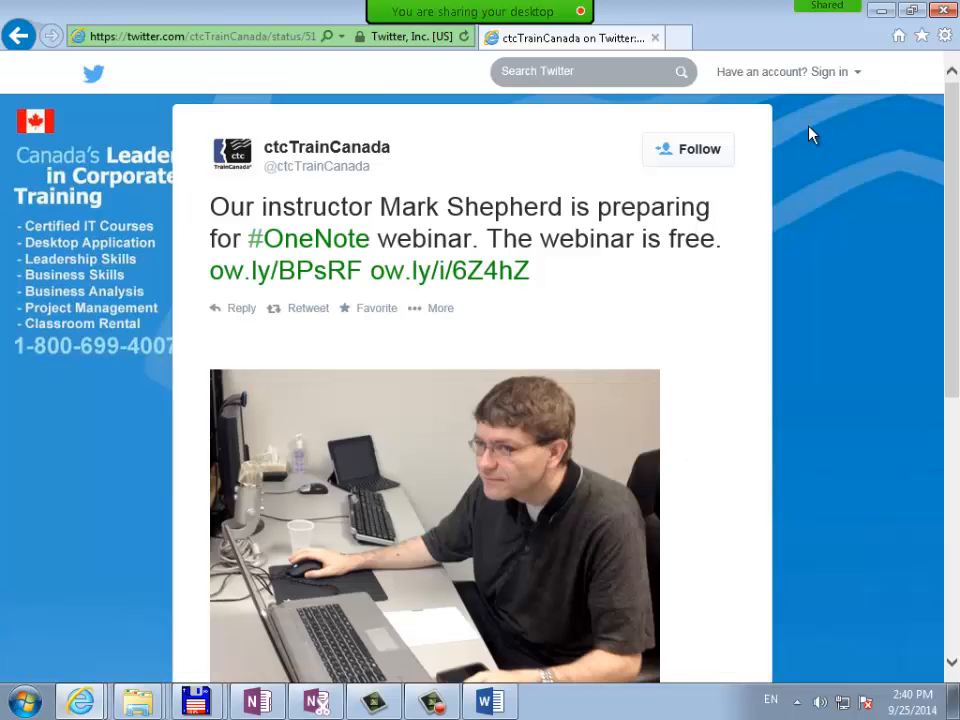
{"action": "scroll", "coordinate": [811, 135], "scroll_direction": "down", "scroll_amount": 2}
{"action": "scroll", "coordinate": [811, 135], "scroll_direction": "up", "scroll_amount": 1}
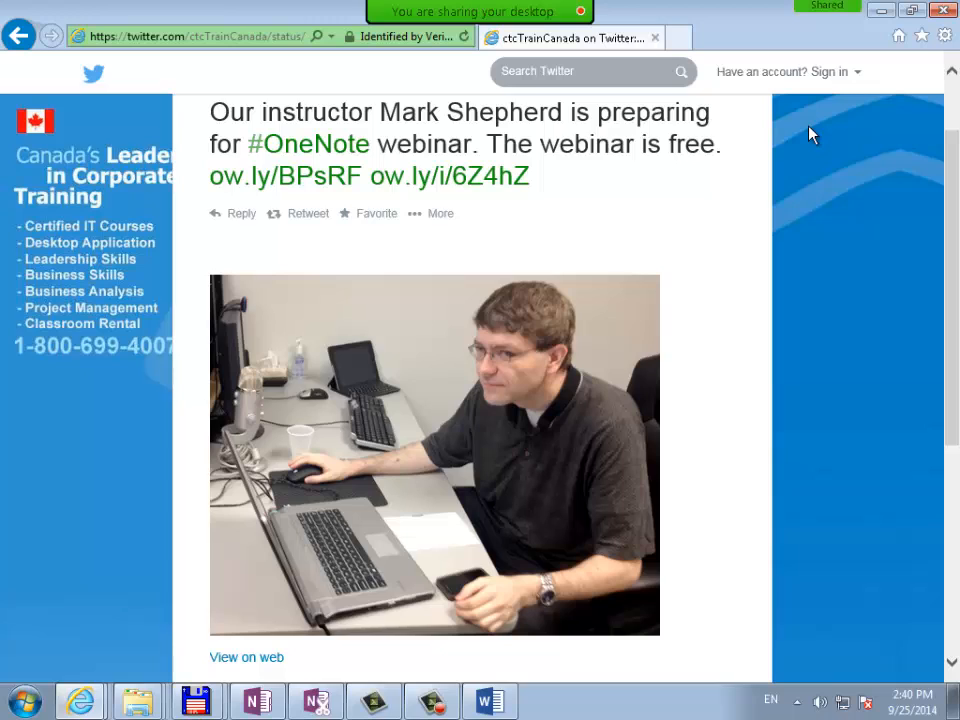
{"action": "scroll", "coordinate": [811, 135], "scroll_direction": "down", "scroll_amount": 1}
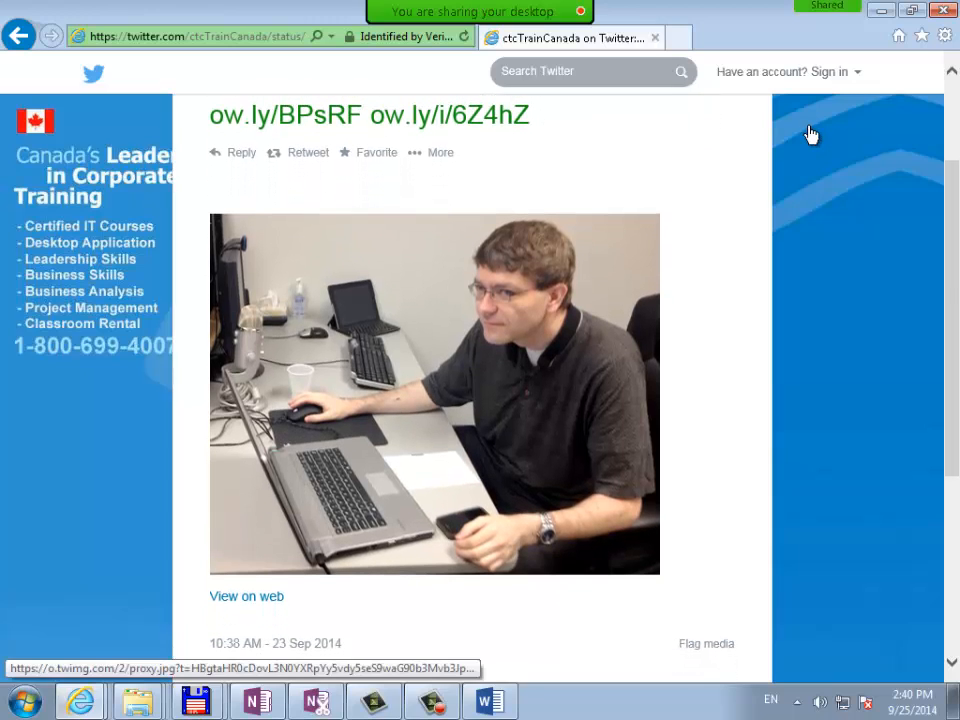
{"action": "right_click", "coordinate": [439, 343]}
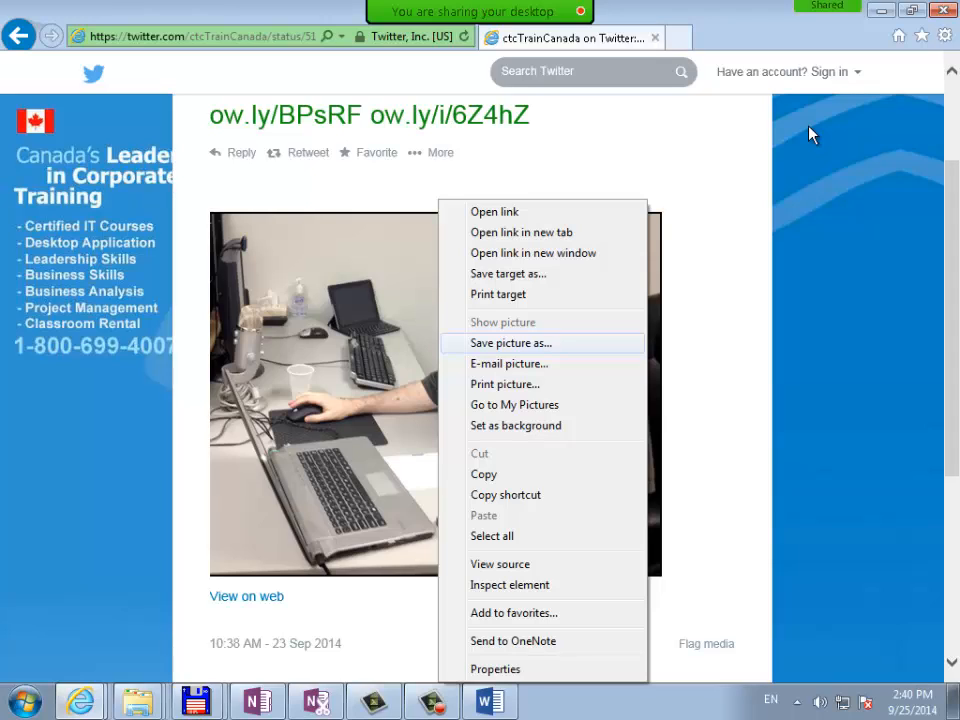
{"action": "key", "text": "Escape"}
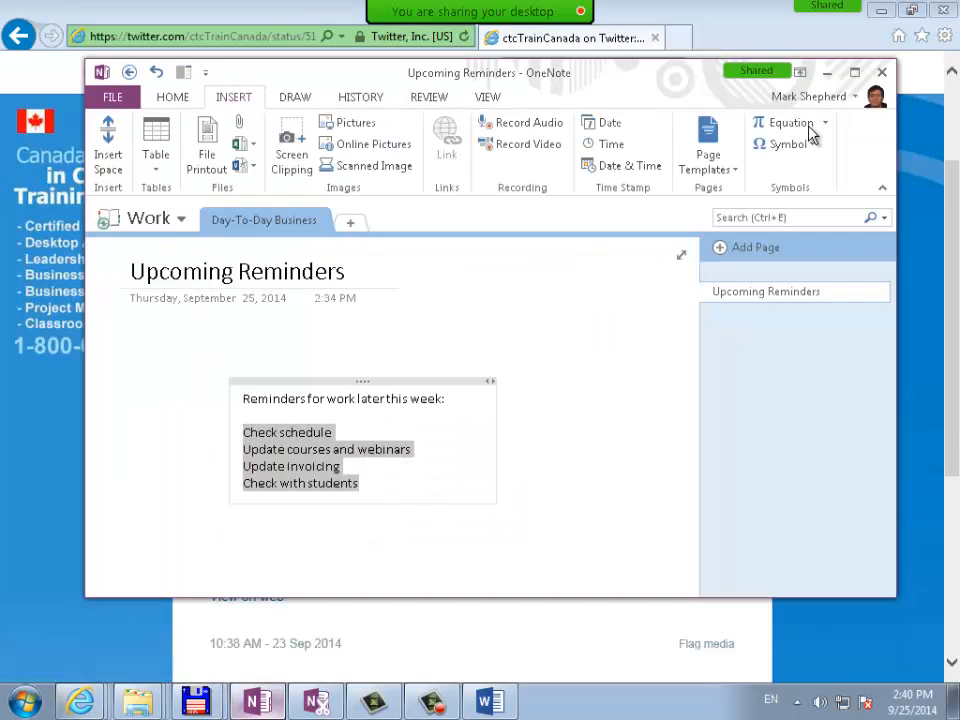
Switch back to OneNote and add a section named "Business Photos" to the Work notebook
{"action": "key", "text": "alt+Tab"}
{"action": "left_click", "coordinate": [446, 331]}
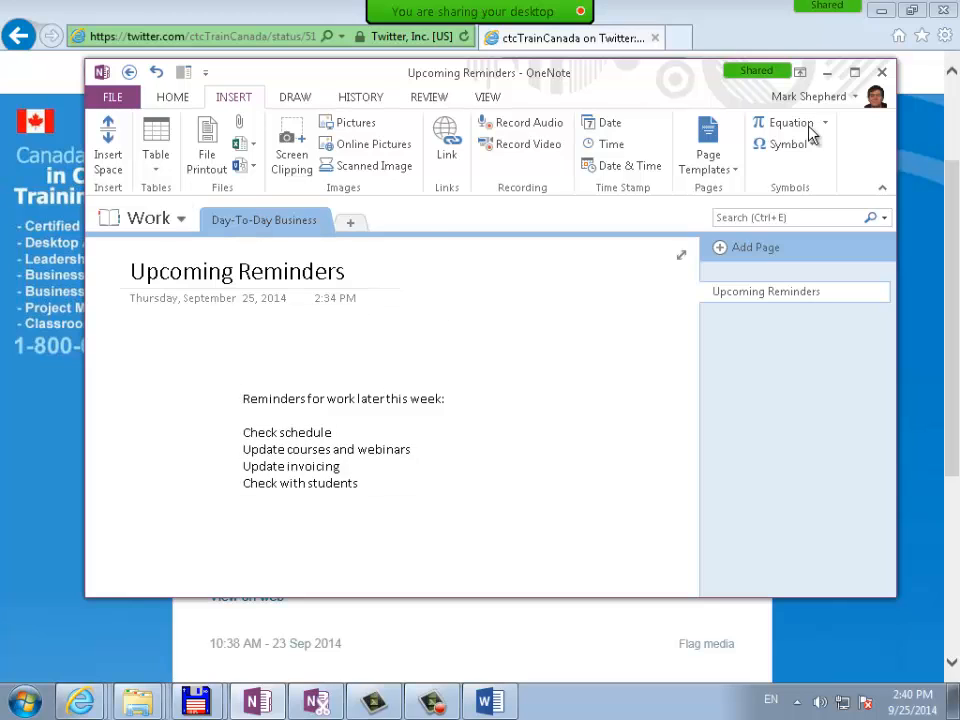
{"action": "key", "text": "ctrl+t"}
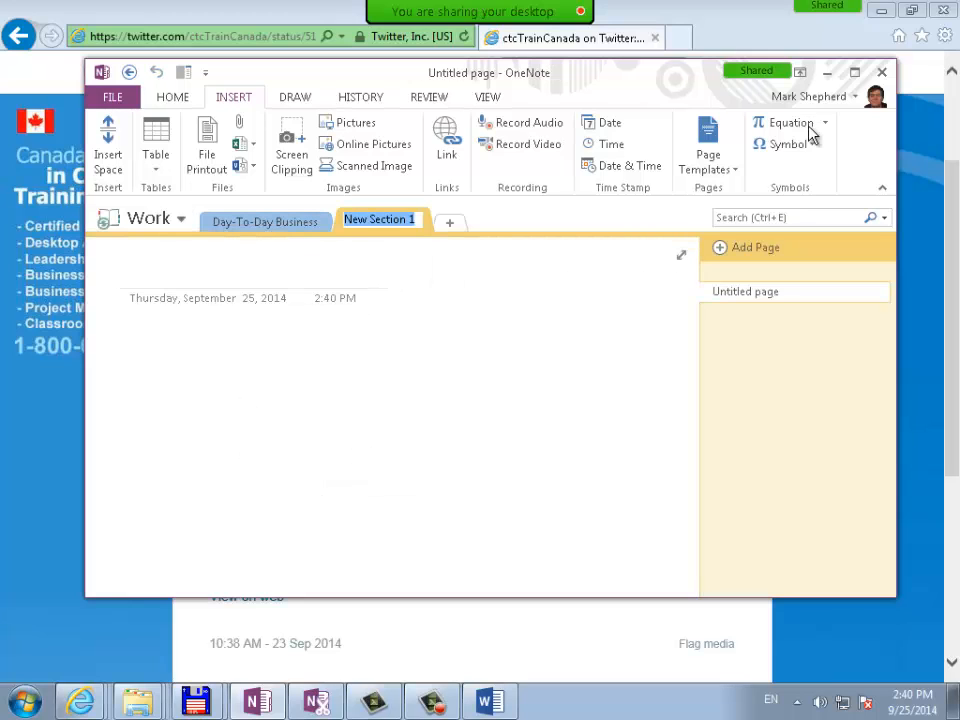
{"action": "type", "text": "Business Pho"}
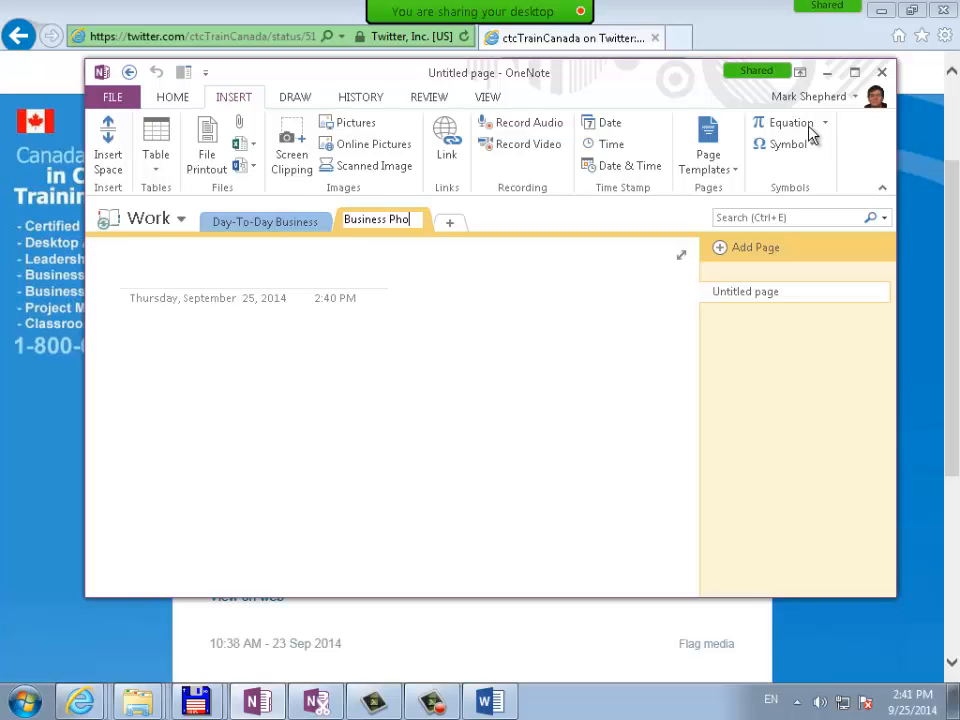
{"action": "type", "text": "tos"}
{"action": "key", "text": "Return"}
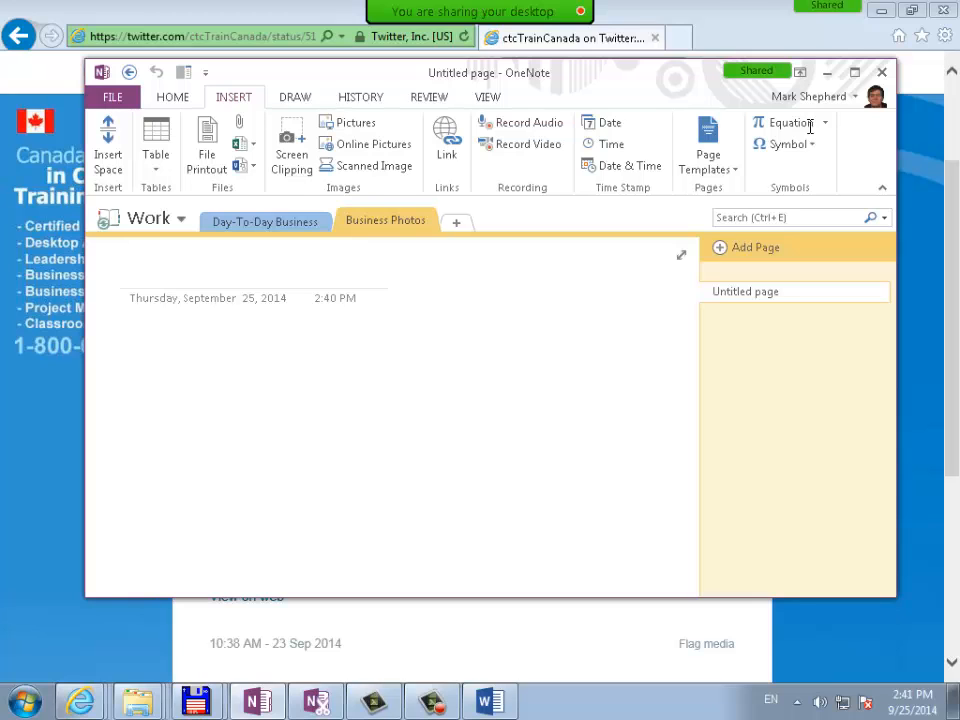
Title the new section's untitled page "Photos On-Line"
{"action": "type", "text": "Ph"}
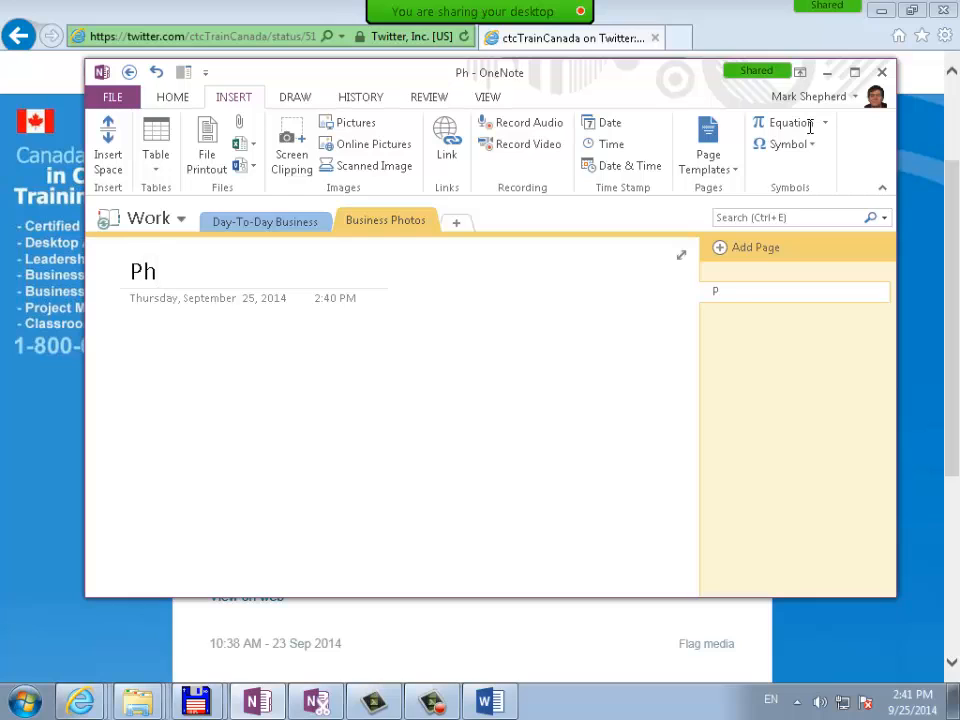
{"action": "type", "text": "otos On-Line"}
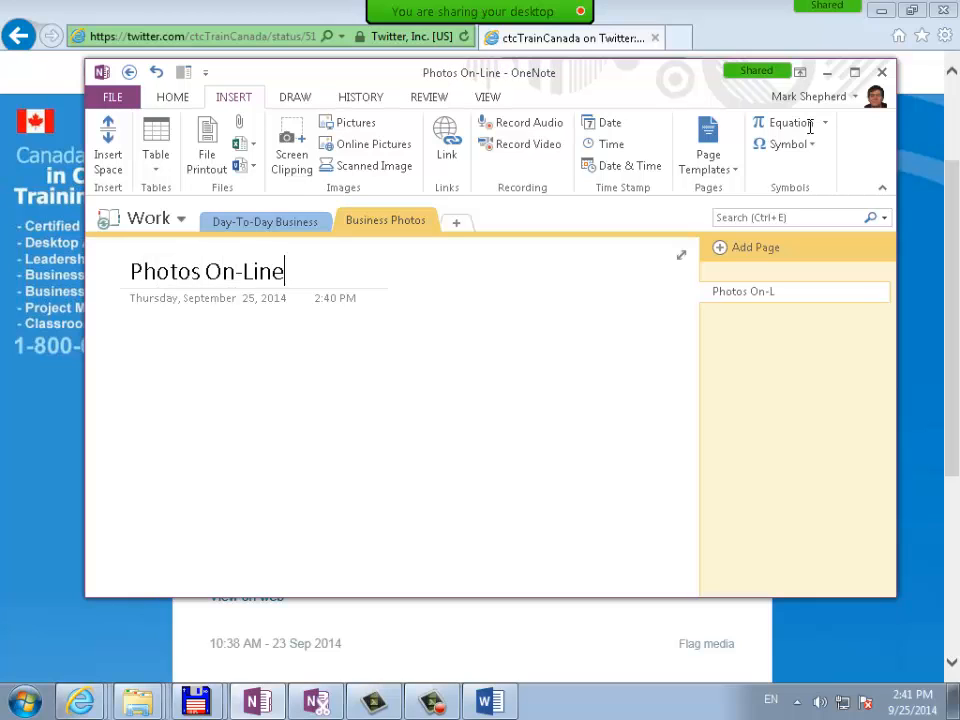
{"action": "key", "text": "Return"}
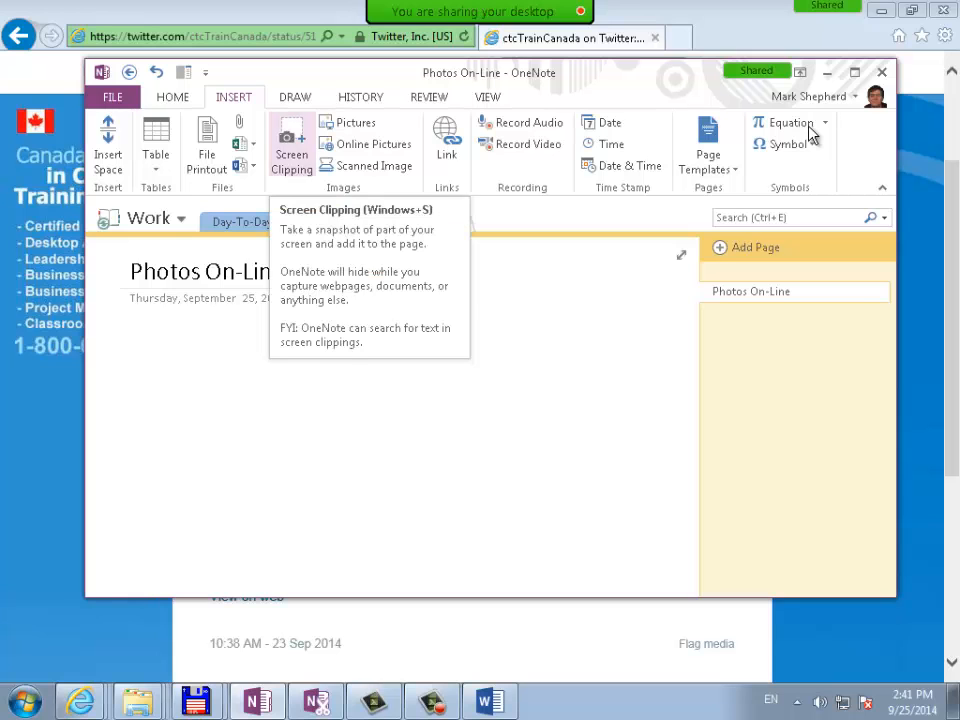
Insert a screen clipping of the tweet's photo into the page and delete the two Twitter links below it
{"action": "key", "text": "super+s"}
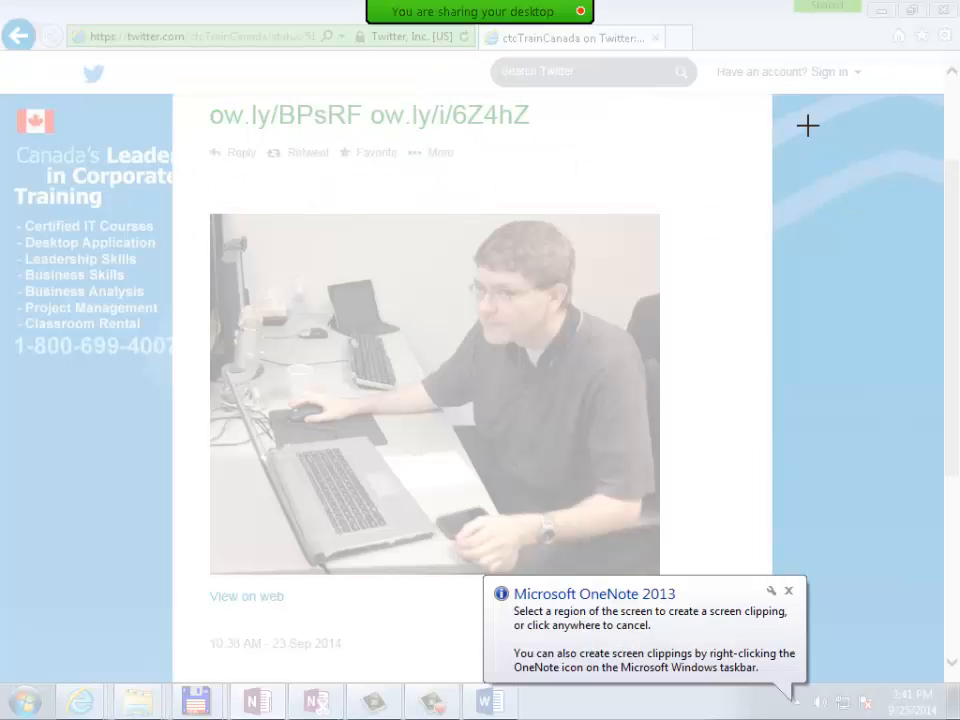
{"action": "mouse_move", "coordinate": [208, 212]}
{"action": "left_mouse_down"}
{"action": "mouse_move", "coordinate": [351, 339]}
{"action": "mouse_move", "coordinate": [669, 578]}
{"action": "mouse_move", "coordinate": [660, 574]}
{"action": "left_mouse_up"}
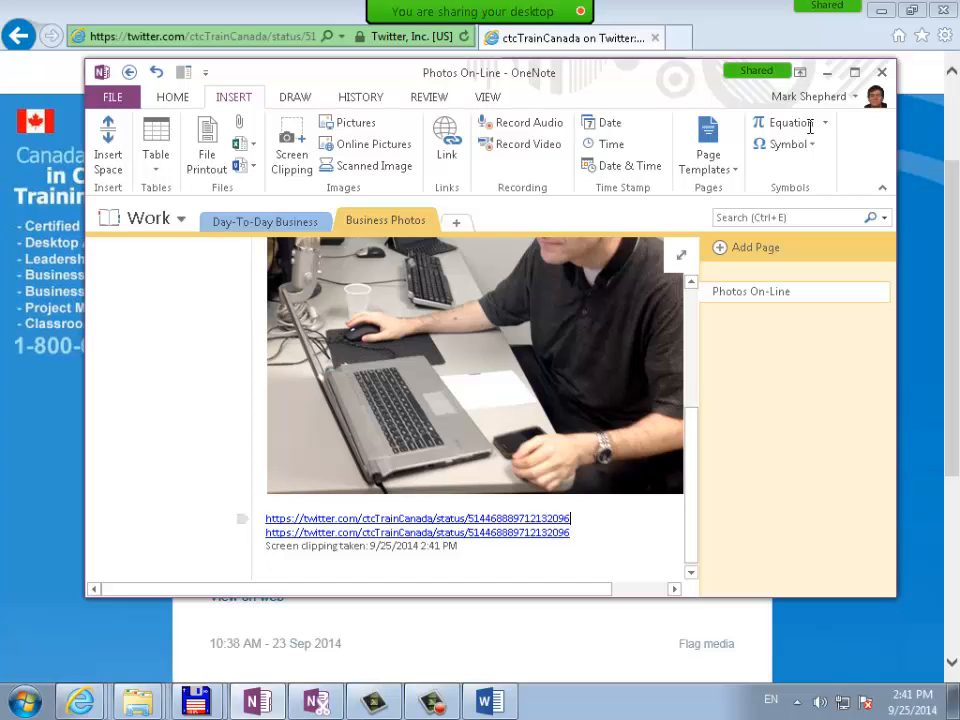
{"action": "left_click_drag", "start_coordinate": [570, 533], "coordinate": [380, 519]}
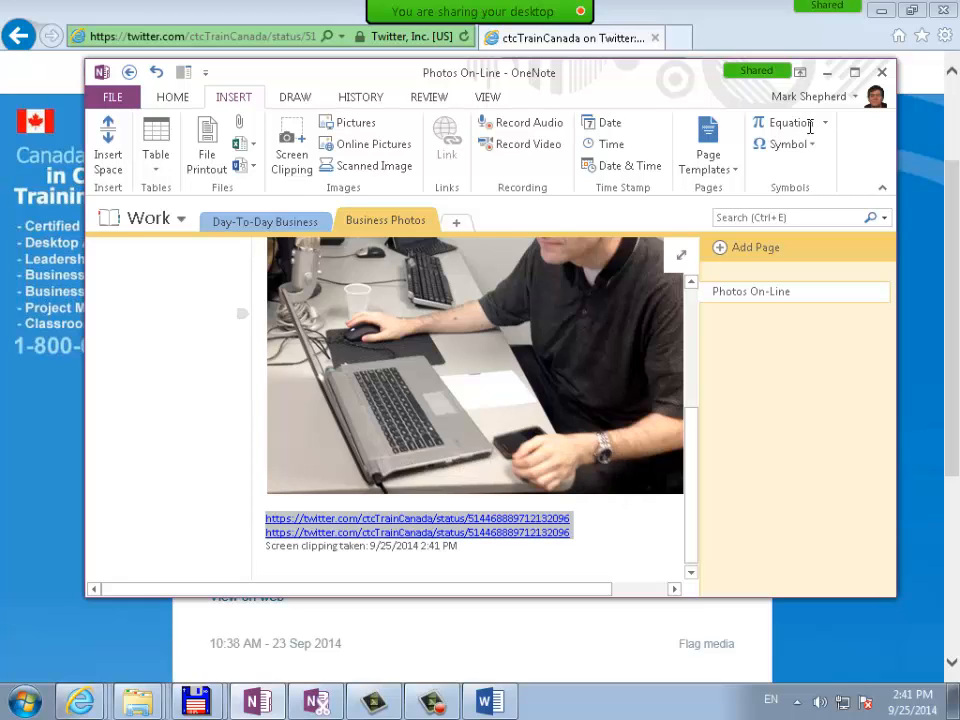
{"action": "key", "text": "Delete"}
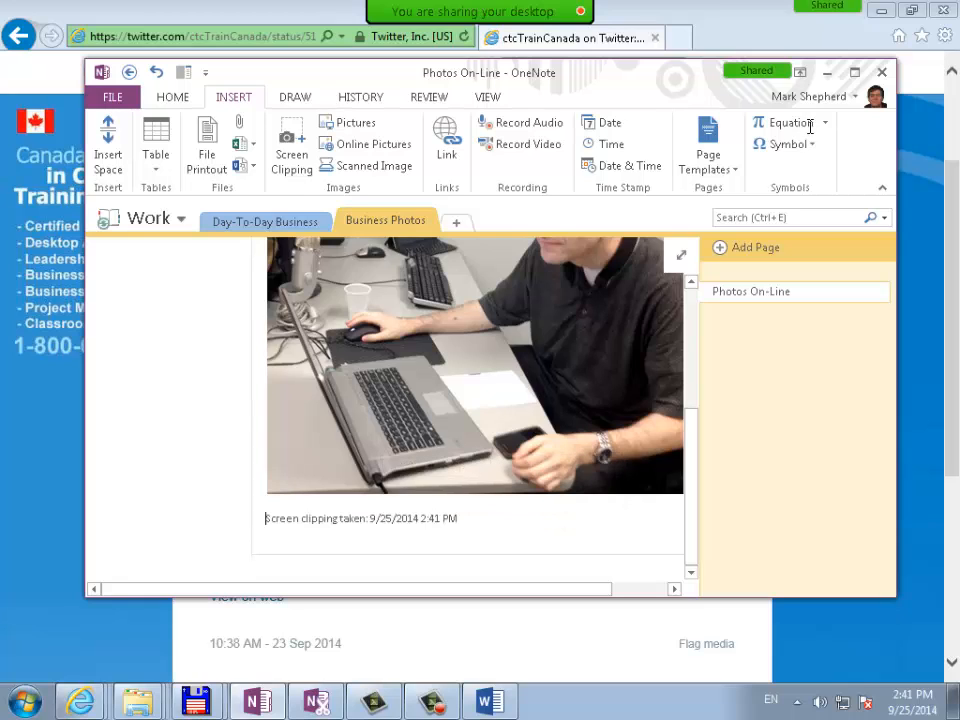
Move the screen clipping down and closer to the page's left margin, and shrink it to about two thirds of its size
{"action": "scroll", "coordinate": [810, 127], "scroll_direction": "up", "scroll_amount": 4}
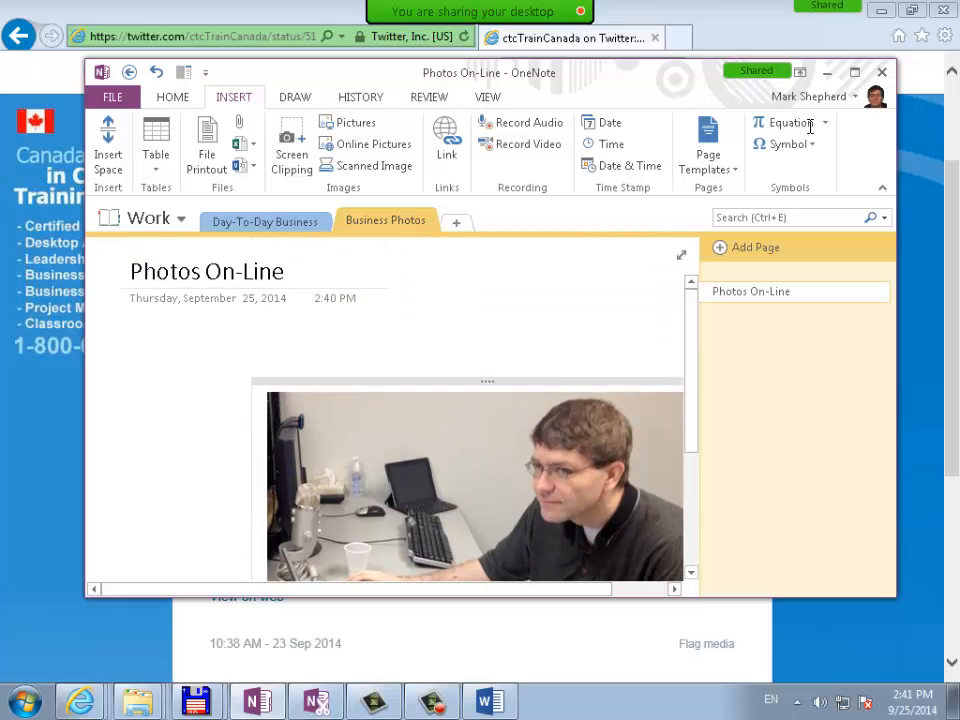
{"action": "left_click_drag", "start_coordinate": [487, 381], "coordinate": [397, 431]}
{"action": "scroll", "coordinate": [397, 431], "scroll_direction": "down", "scroll_amount": 2}
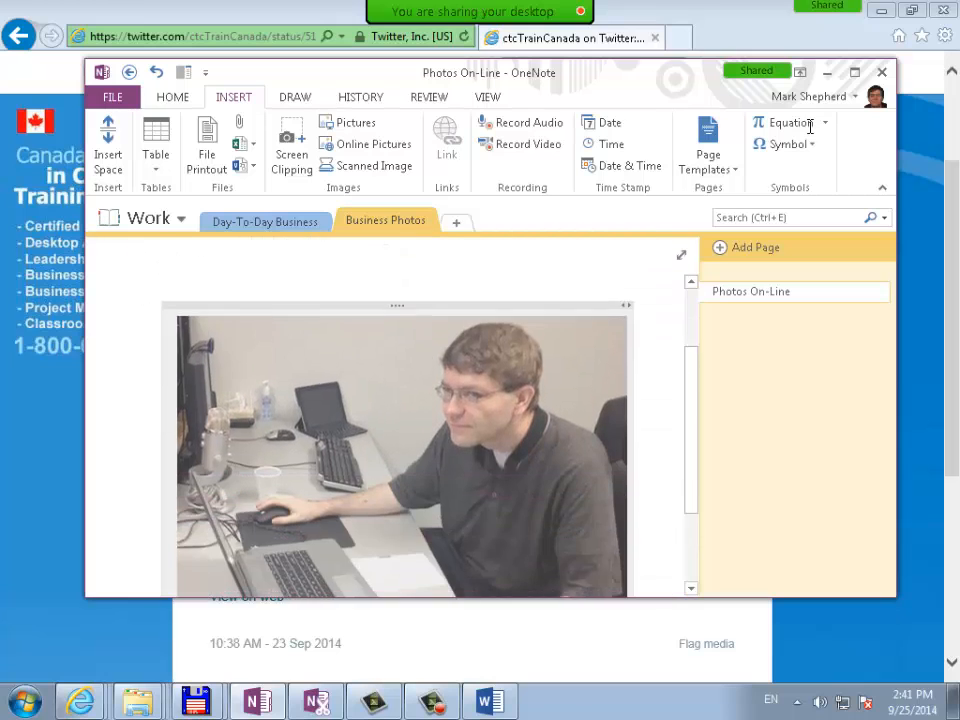
{"action": "scroll", "coordinate": [397, 431], "scroll_direction": "down", "scroll_amount": 3}
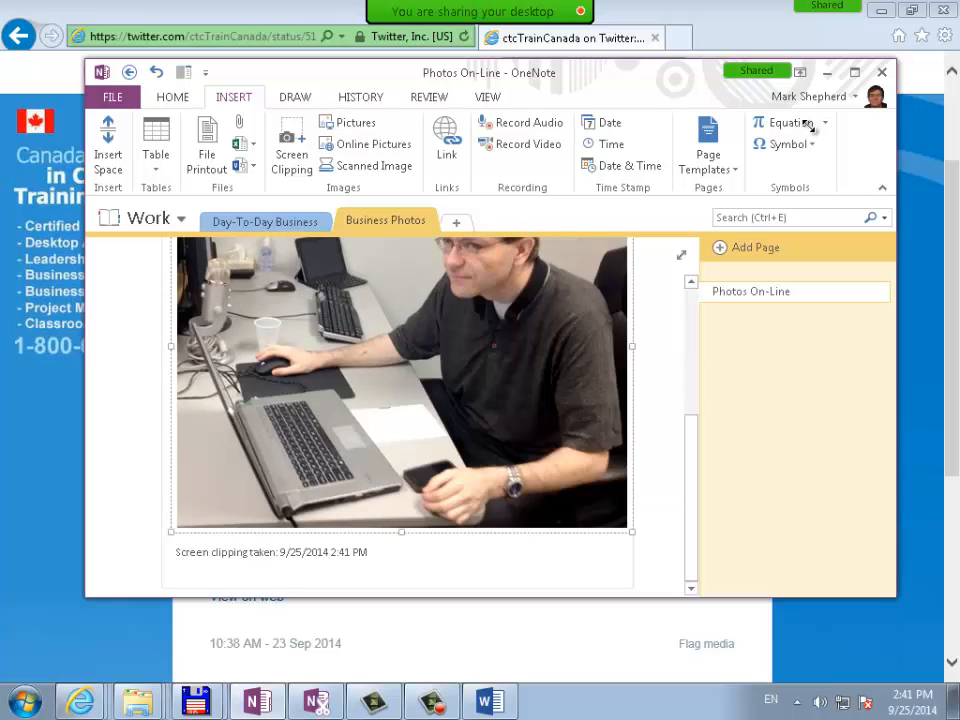
{"action": "left_click_drag", "start_coordinate": [632, 532], "coordinate": [477, 407]}
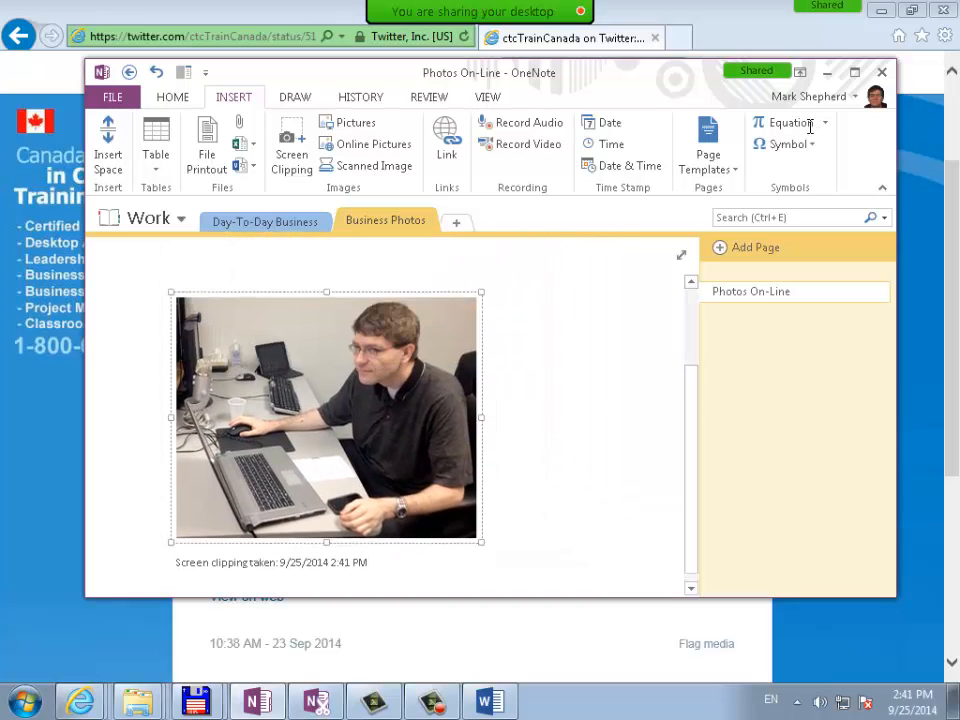
{"action": "scroll", "coordinate": [477, 407], "scroll_direction": "up", "scroll_amount": 1}
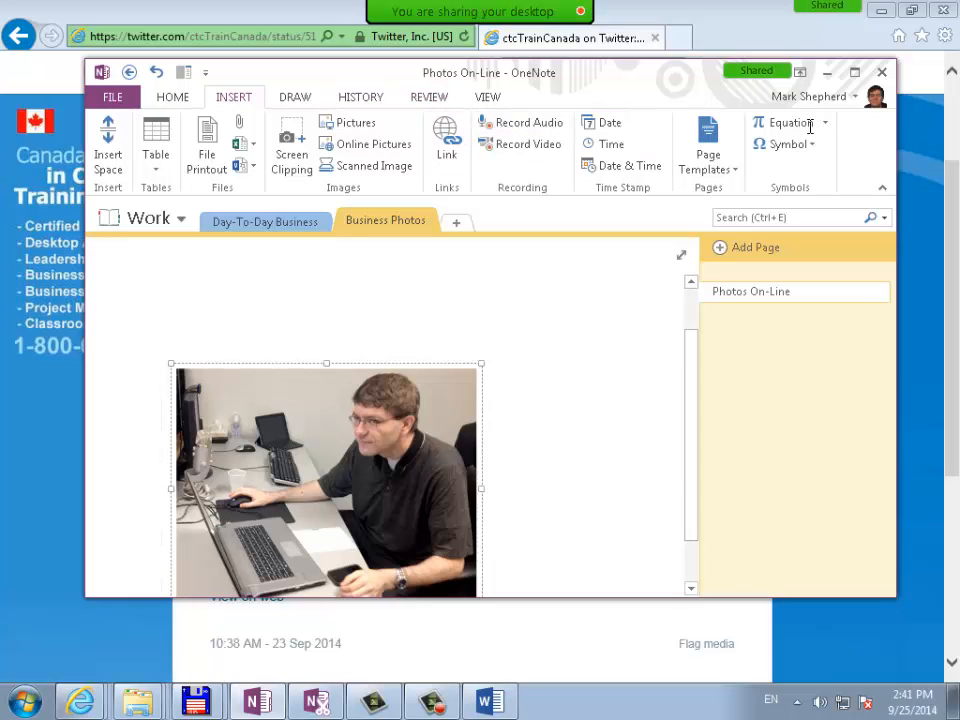
{"action": "scroll", "coordinate": [808, 126], "scroll_direction": "down", "scroll_amount": 1}
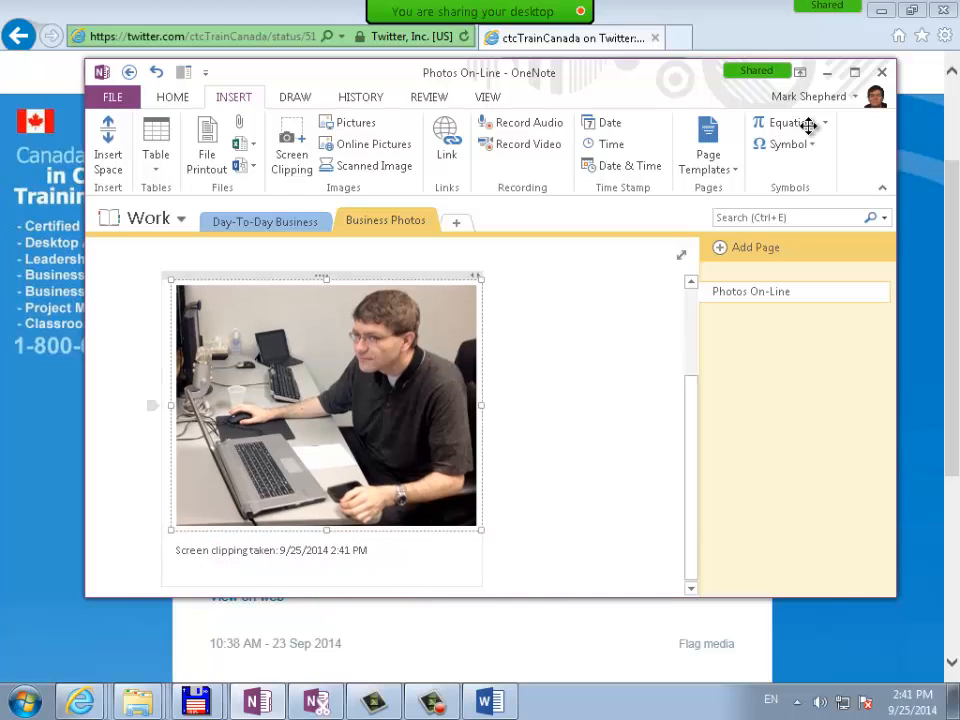
{"action": "key", "text": "shift+F10"}
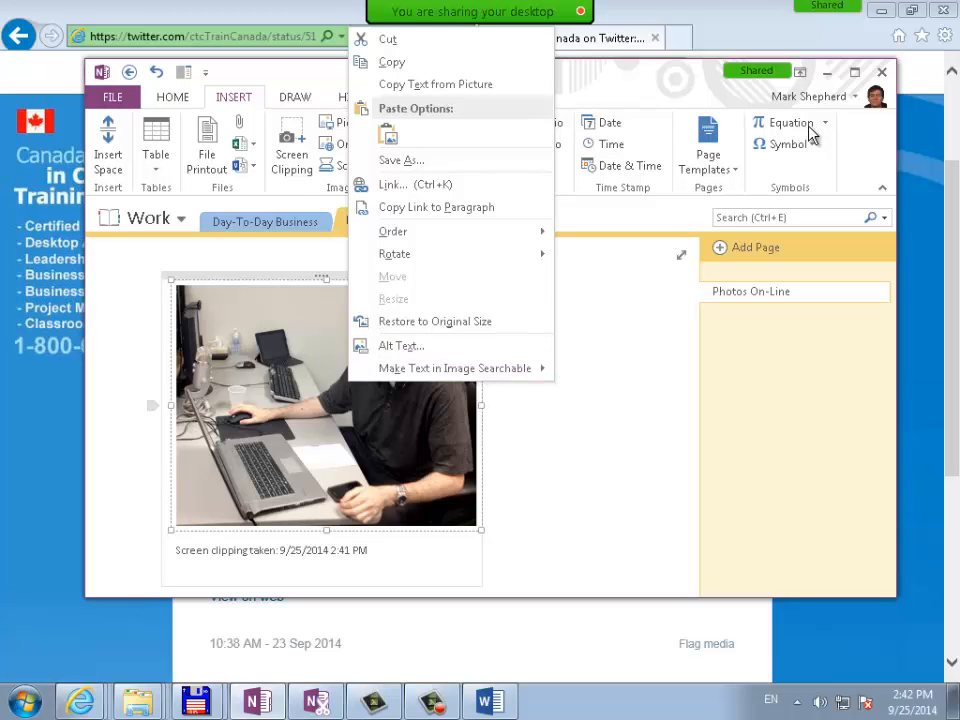
{"action": "key", "text": "Escape"}
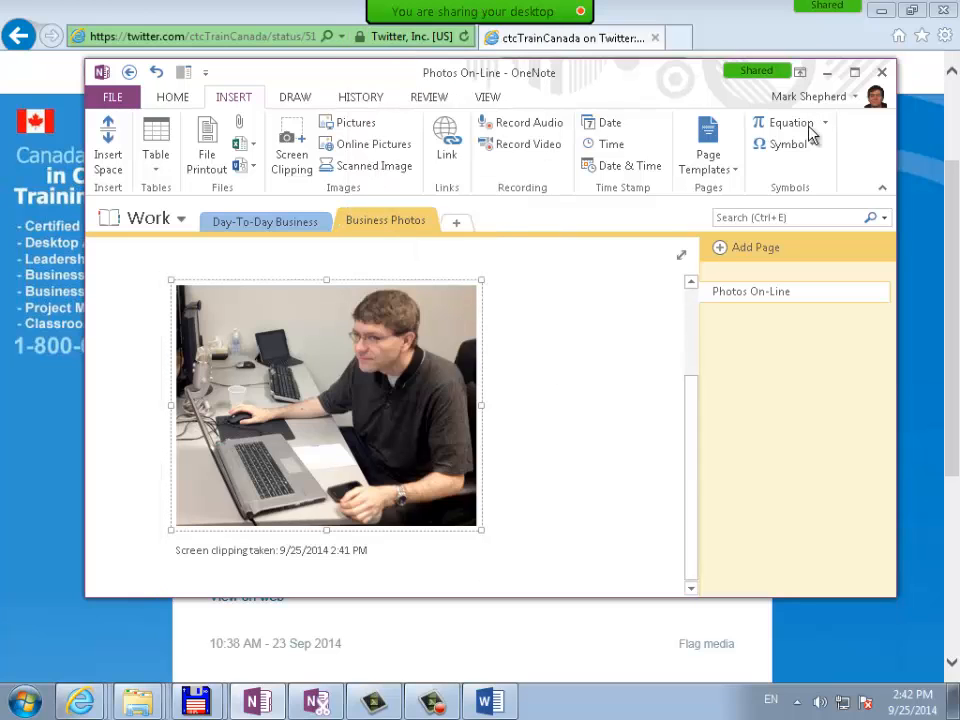
{"action": "scroll", "coordinate": [812, 135], "scroll_direction": "up", "scroll_amount": 3}
{"action": "scroll", "coordinate": [812, 135], "scroll_direction": "down", "scroll_amount": 3}
Add a note reading "Add some text" to the right of the photo and move it closer to the photo
{"action": "left_click", "coordinate": [559, 360]}
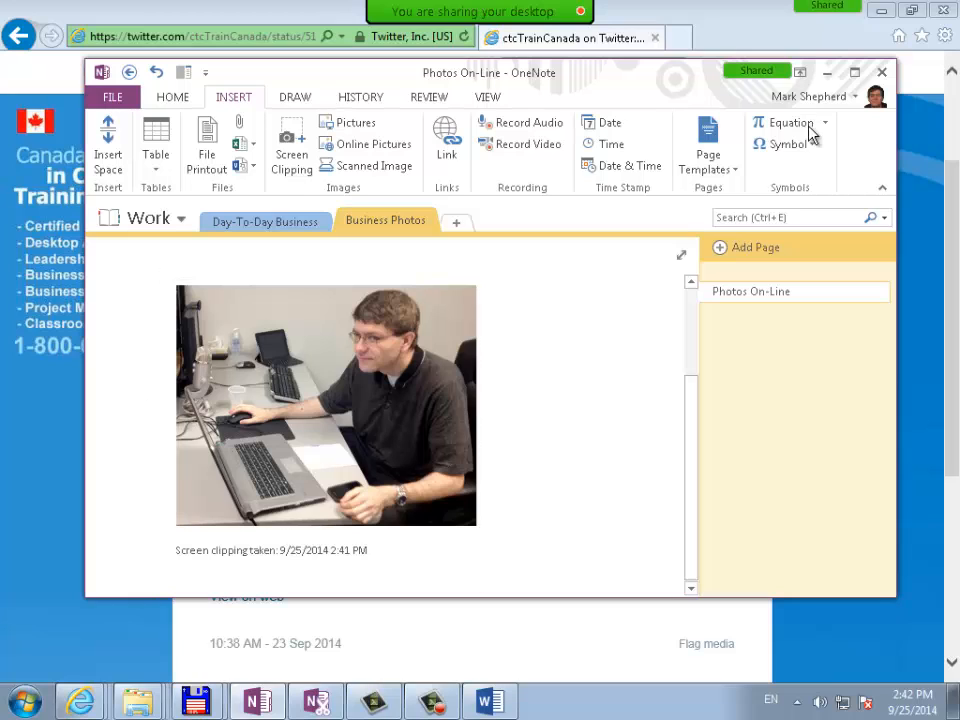
{"action": "type", "text": "Add some text"}
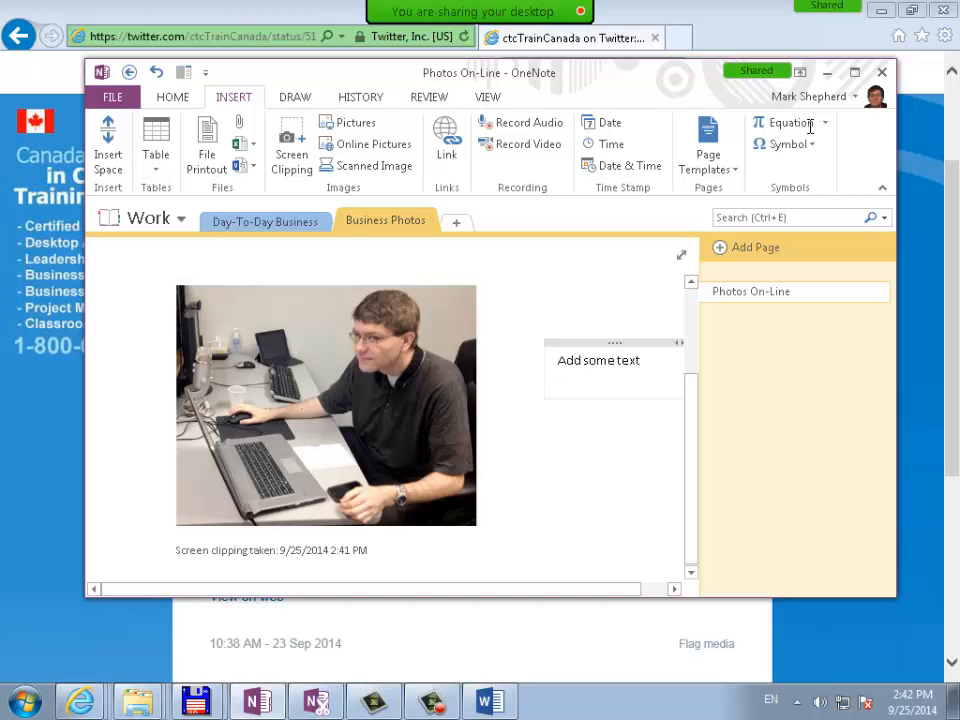
{"action": "key", "text": "Return"}
{"action": "left_click_drag", "start_coordinate": [615, 343], "coordinate": [570, 343]}
Insert the current date and time on the line below "Add some text"
{"action": "left_click", "coordinate": [592, 376]}
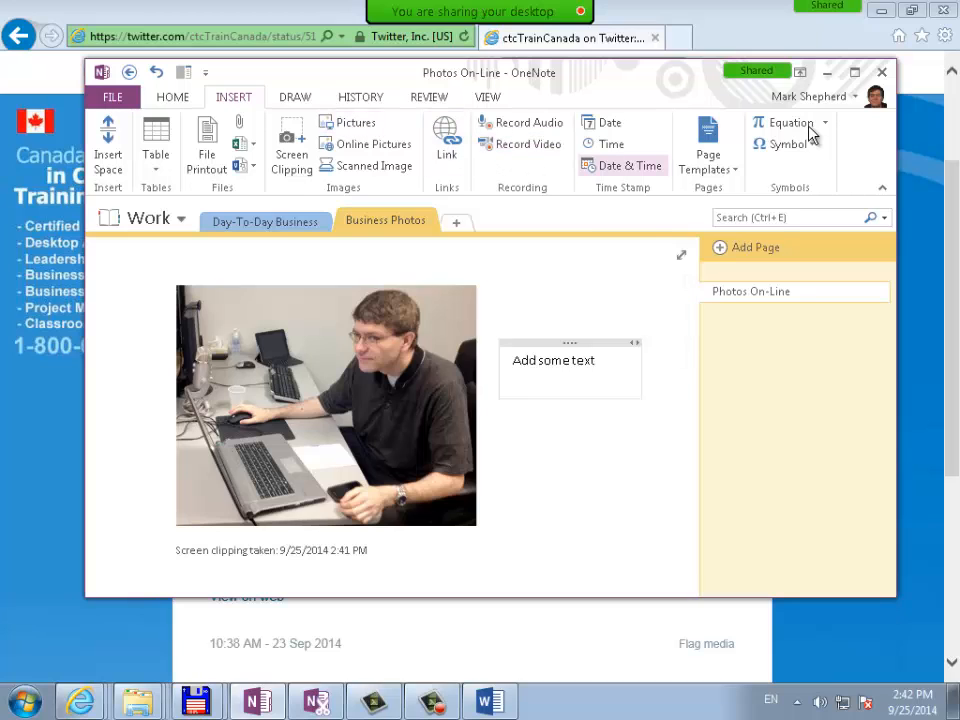
{"action": "left_click", "coordinate": [629, 165]}
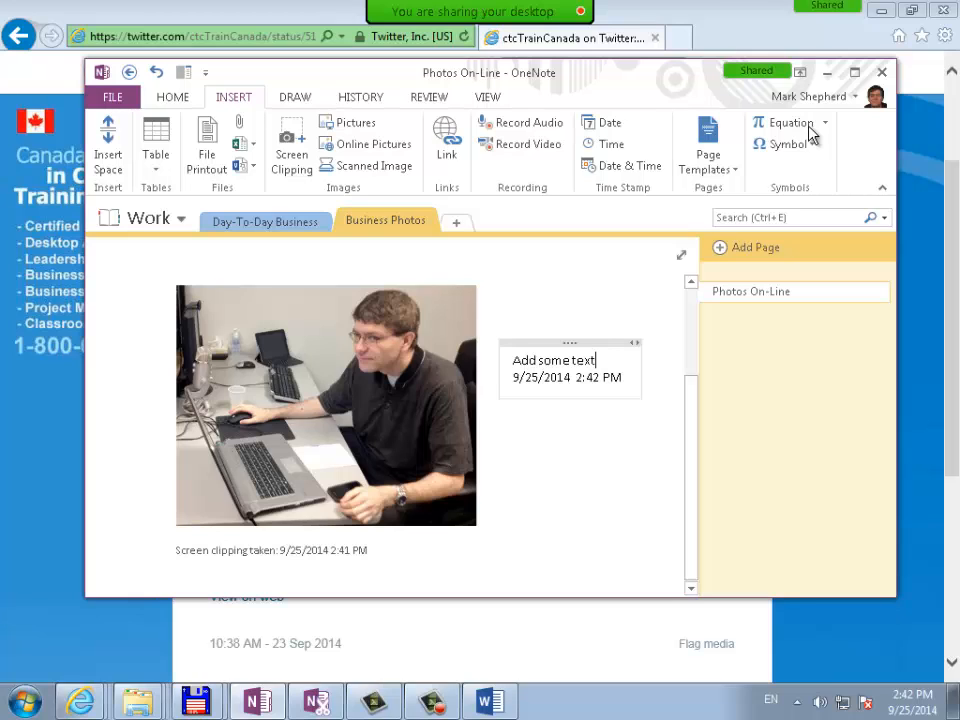
{"action": "left_click_drag", "start_coordinate": [622, 378], "coordinate": [513, 378]}
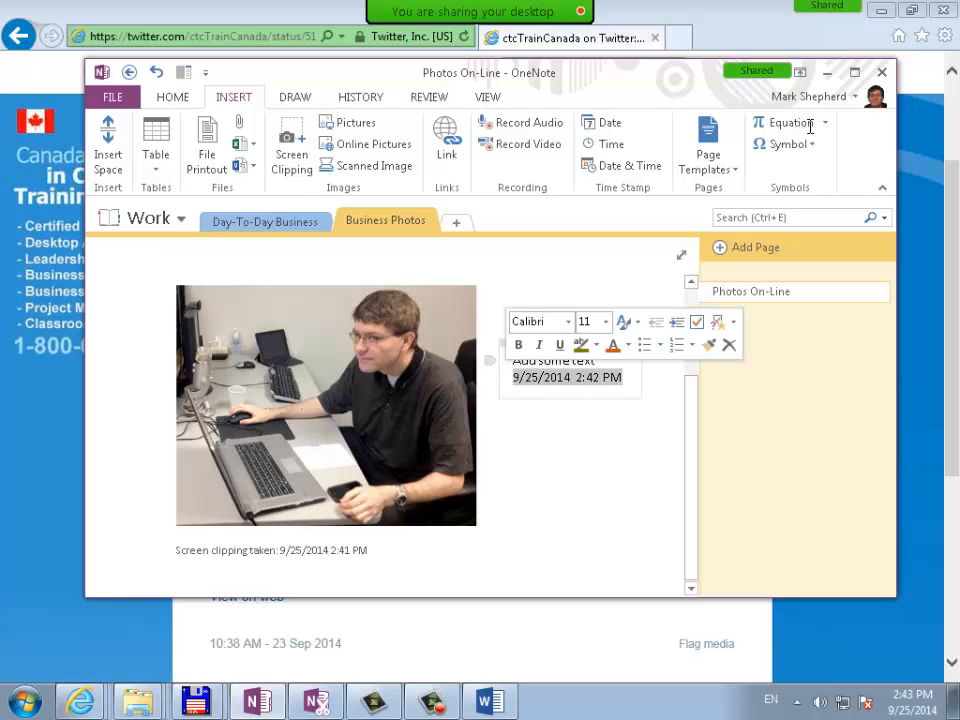
Add a separate note reading "New text area" near the photo's lower right corner, with the current date and time below it
{"action": "left_click", "coordinate": [622, 378]}
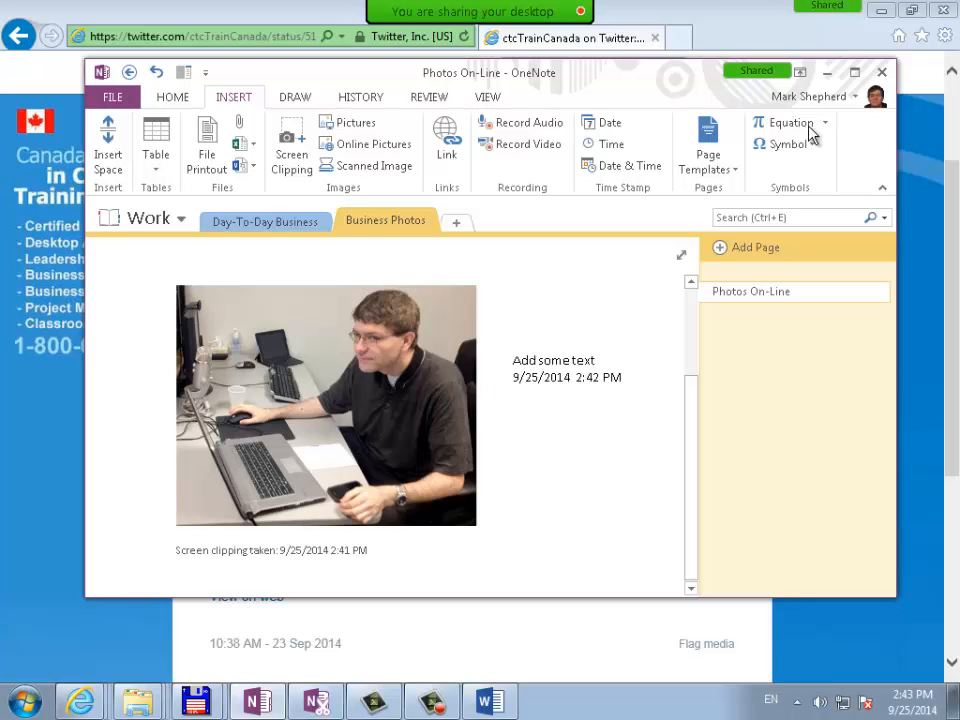
{"action": "type", "text": "New text area"}
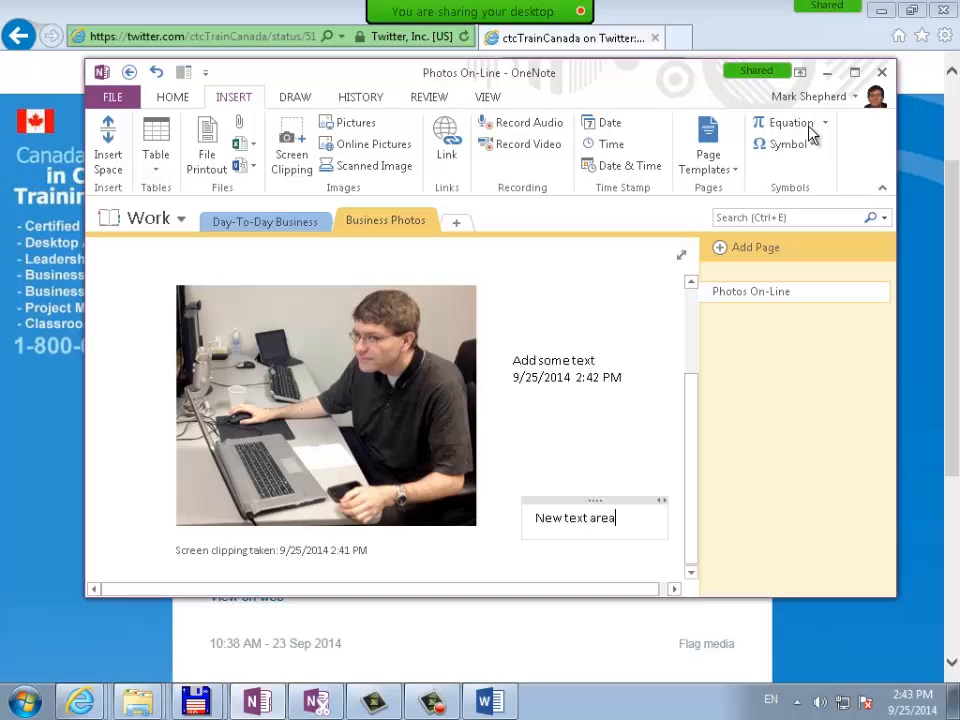
{"action": "key", "text": "Return"}
{"action": "key", "text": "alt+shift+f"}
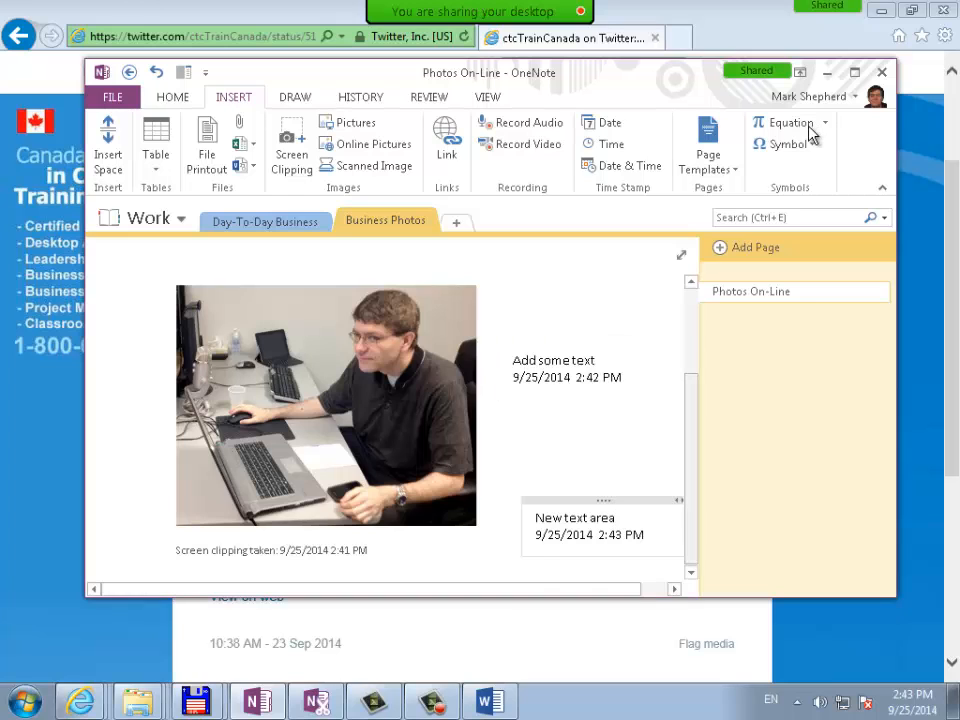
Change the page time below the "Photos On-Line" title to 2:43 PM
{"action": "key", "text": "Up"}
{"action": "key", "text": "Up"}
{"action": "key", "text": "Up"}
{"action": "key", "text": "Down"}
{"action": "key", "text": "Down"}
{"action": "key", "text": "Down"}
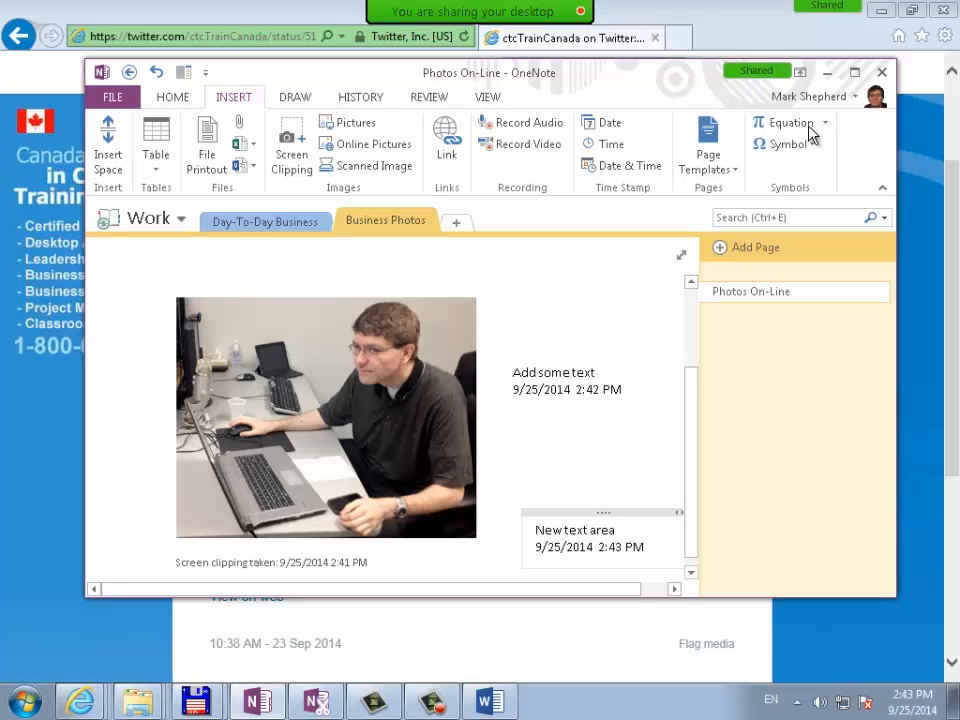
{"action": "key", "text": "Up"}
{"action": "key", "text": "Up"}
{"action": "key", "text": "Up"}
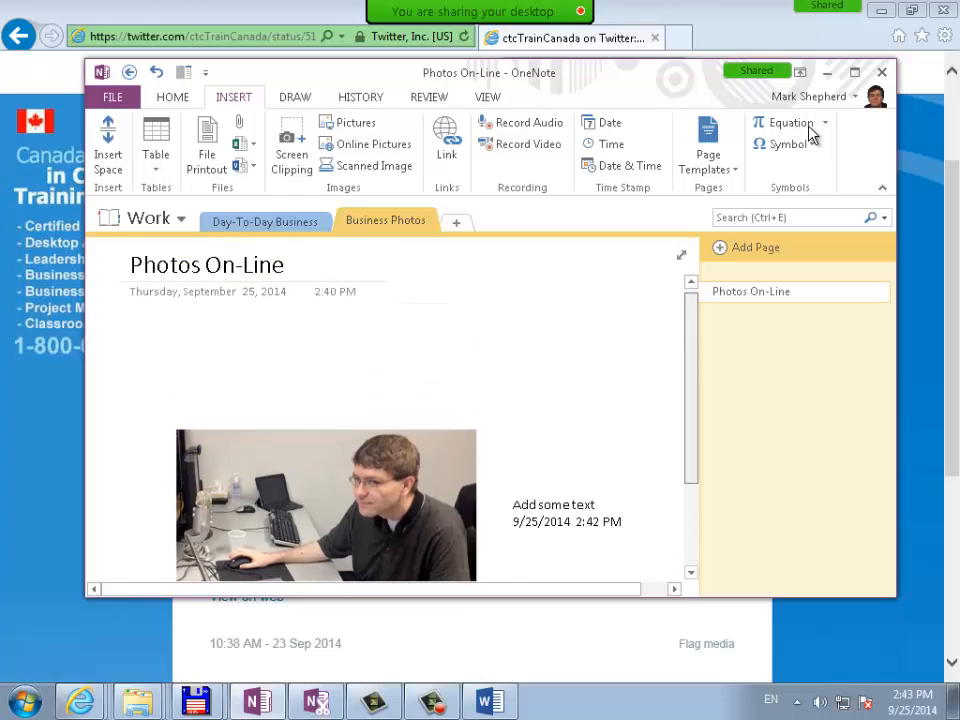
{"action": "key", "text": "Down"}
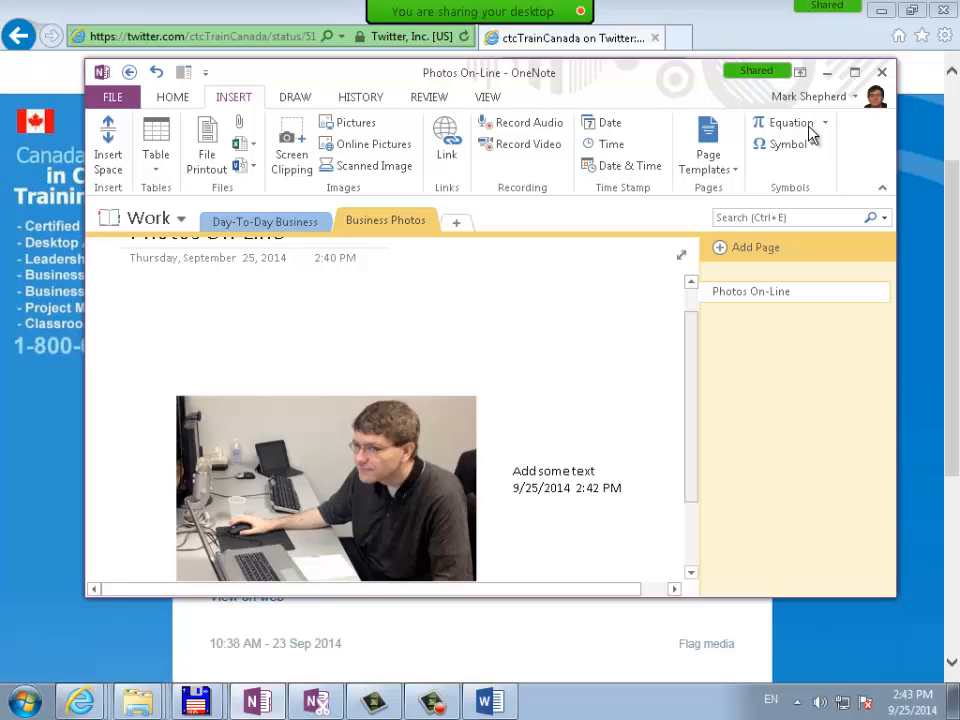
{"action": "key", "text": "Up"}
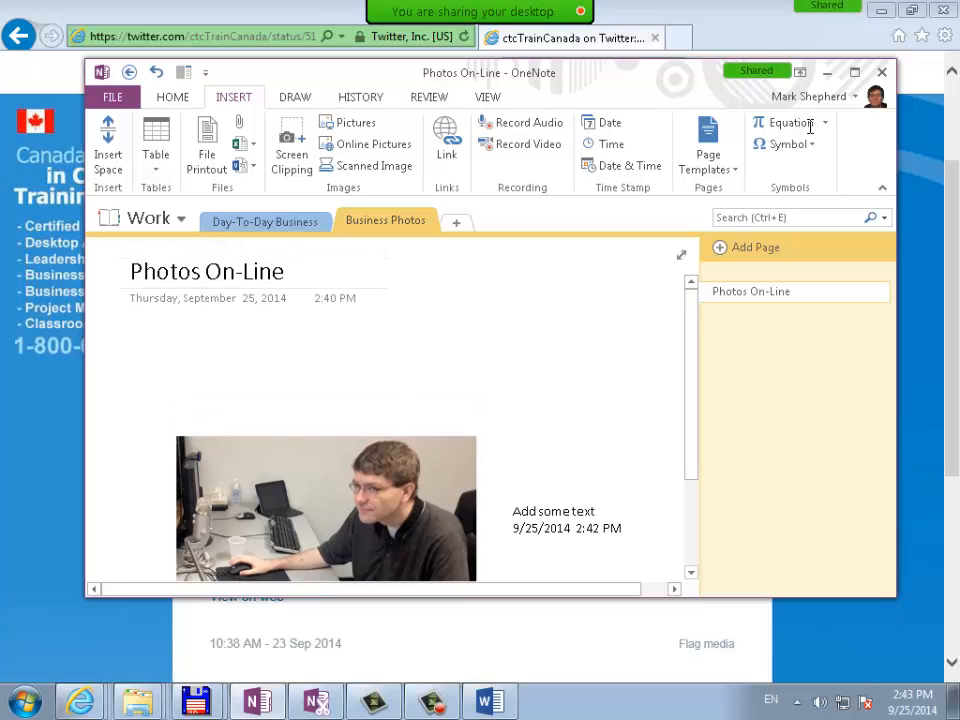
{"action": "key", "text": "Up"}
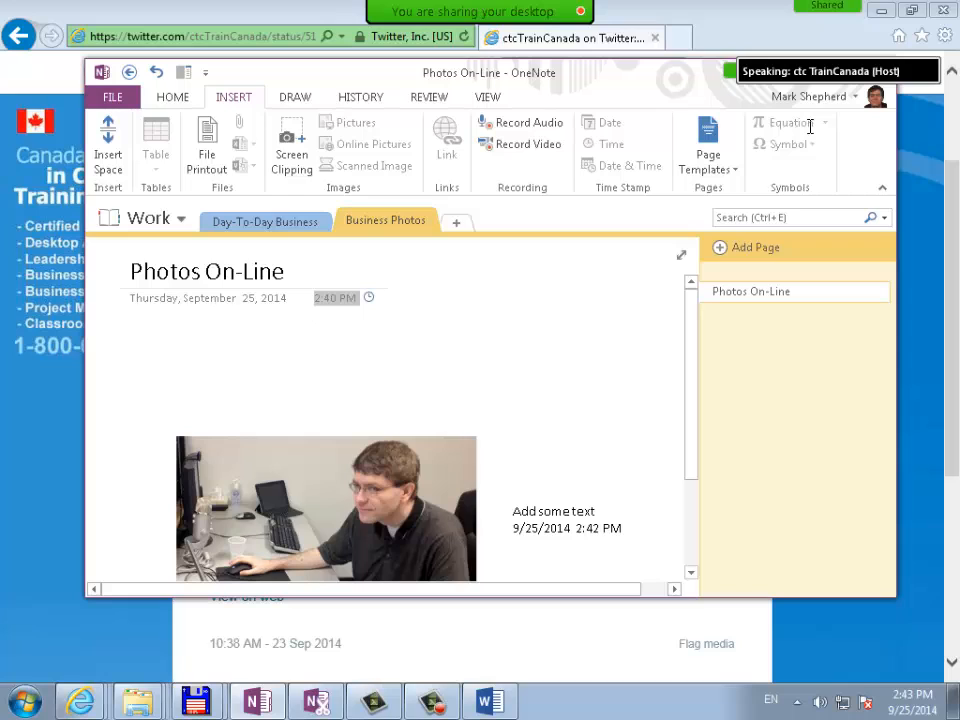
{"action": "key", "text": "Down"}
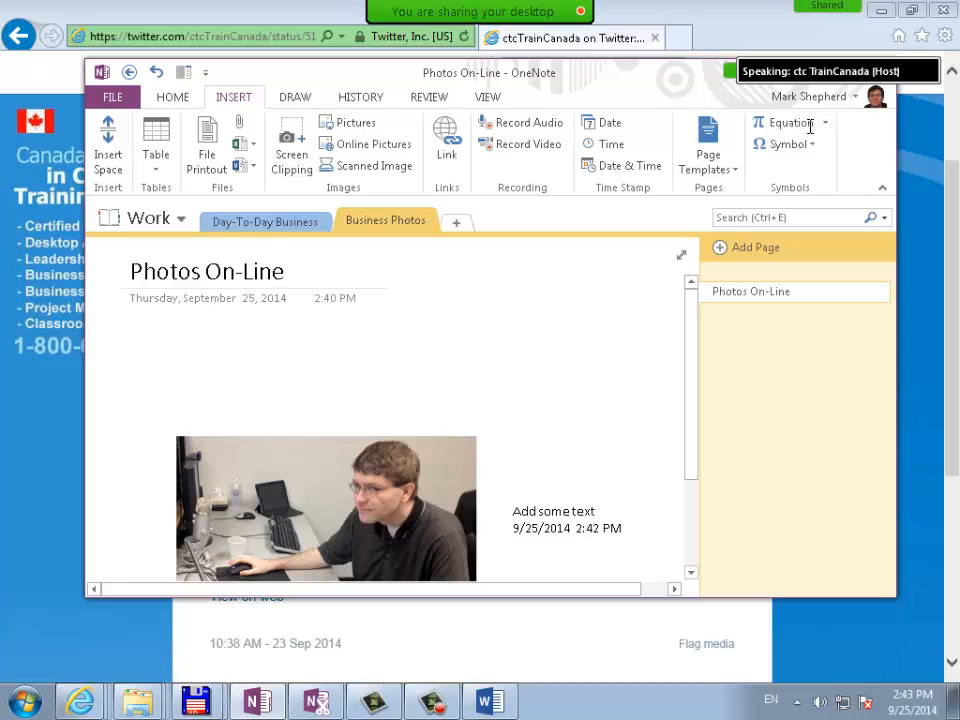
{"action": "key", "text": "Up"}
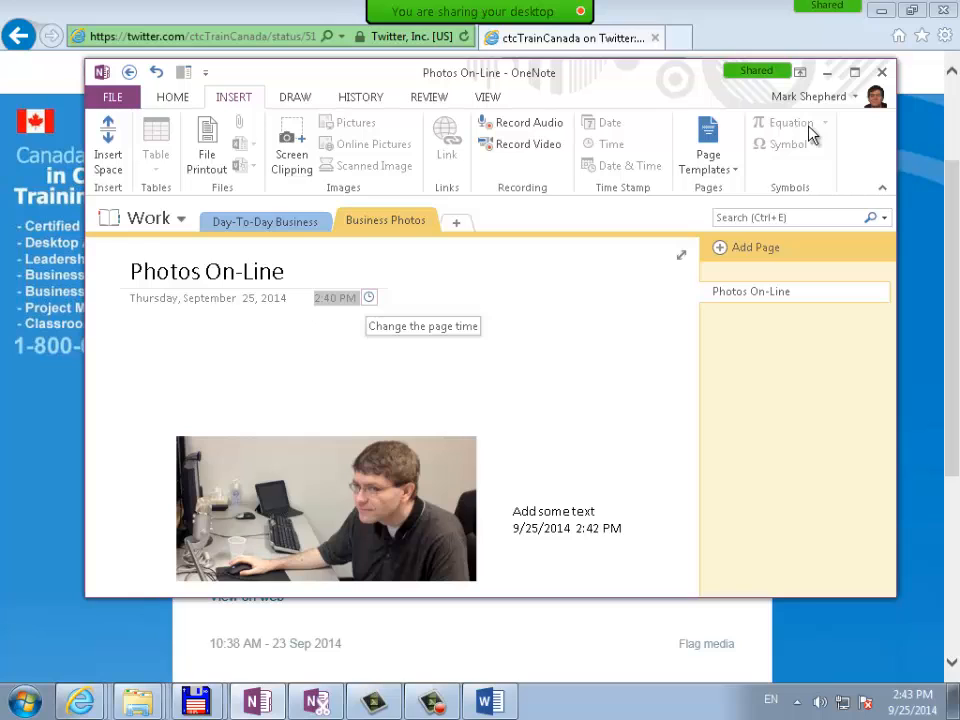
{"action": "key", "text": "Return"}
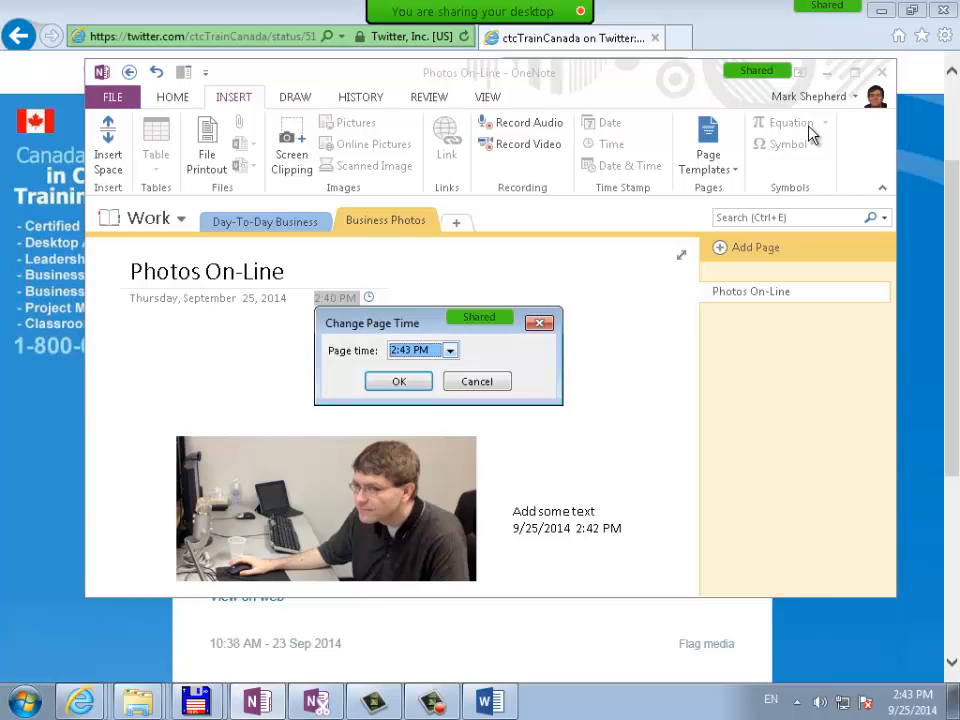
{"action": "key", "text": "Return"}
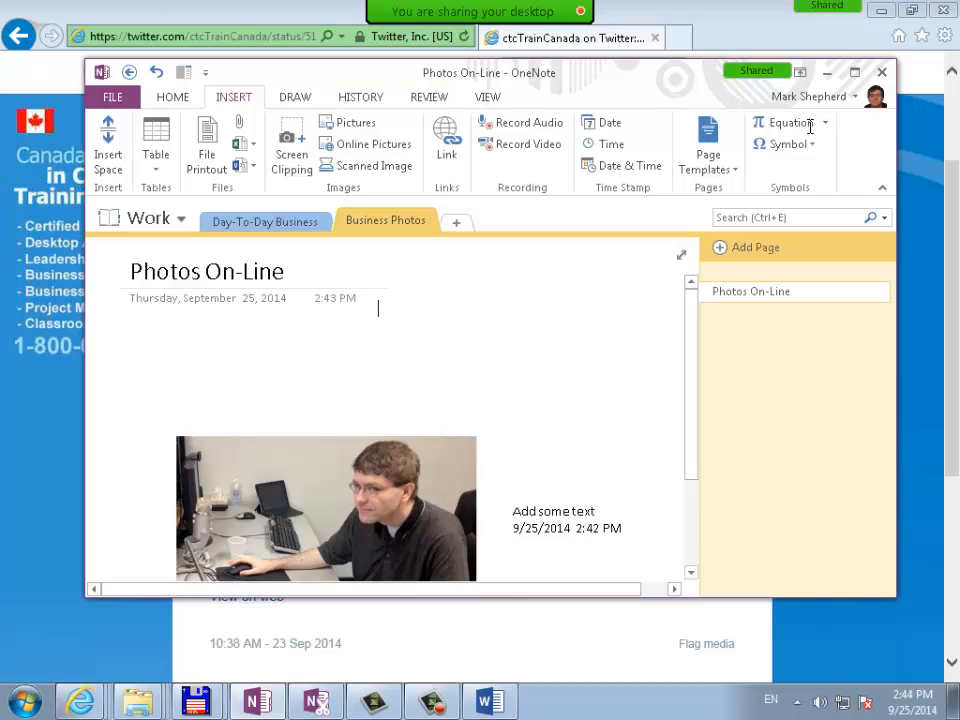
{"action": "left_click", "coordinate": [335, 298]}
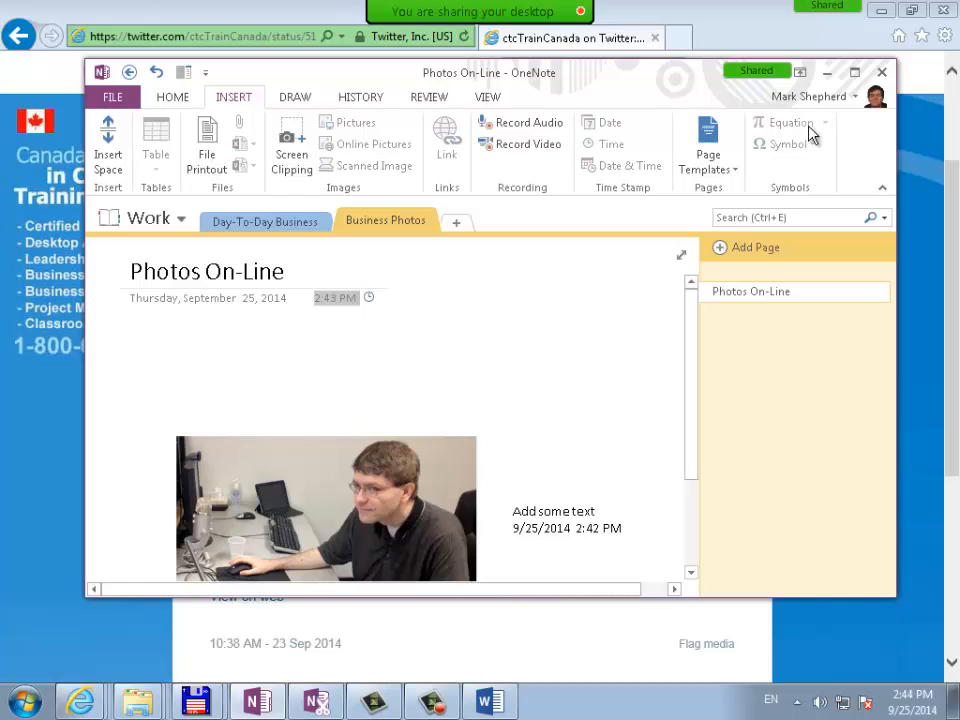
{"action": "mouse_move", "coordinate": [691, 384]}
{"action": "left_mouse_down"}
{"action": "mouse_move", "coordinate": [691, 450]}
{"action": "mouse_move", "coordinate": [691, 384]}
{"action": "left_mouse_up"}
{"action": "left_click_drag", "start_coordinate": [691, 384], "coordinate": [691, 455]}
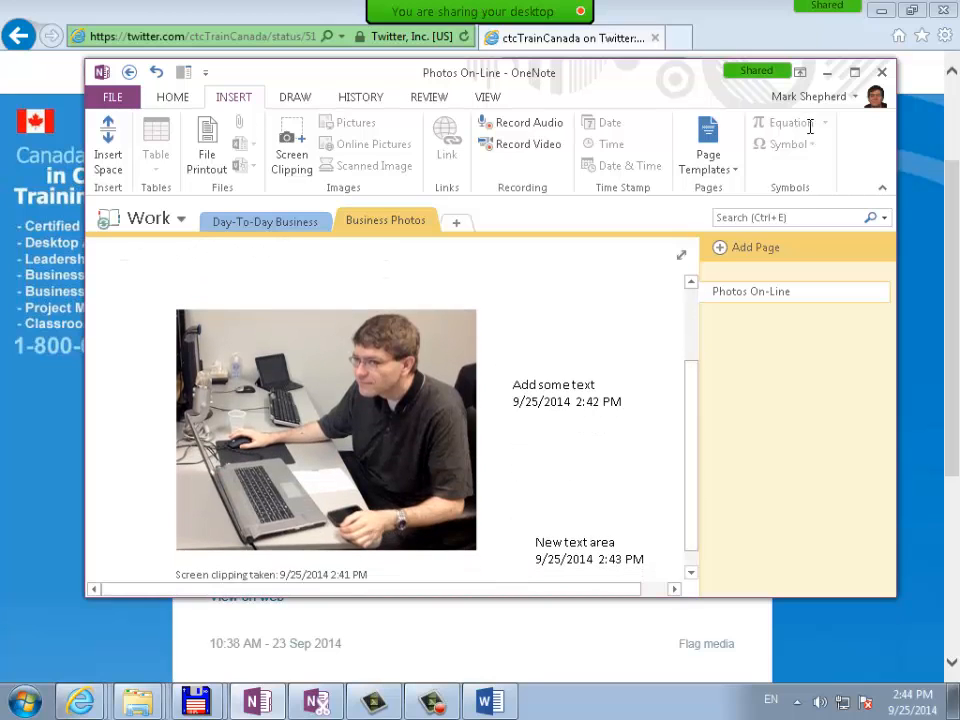
{"action": "left_click", "coordinate": [295, 97]}
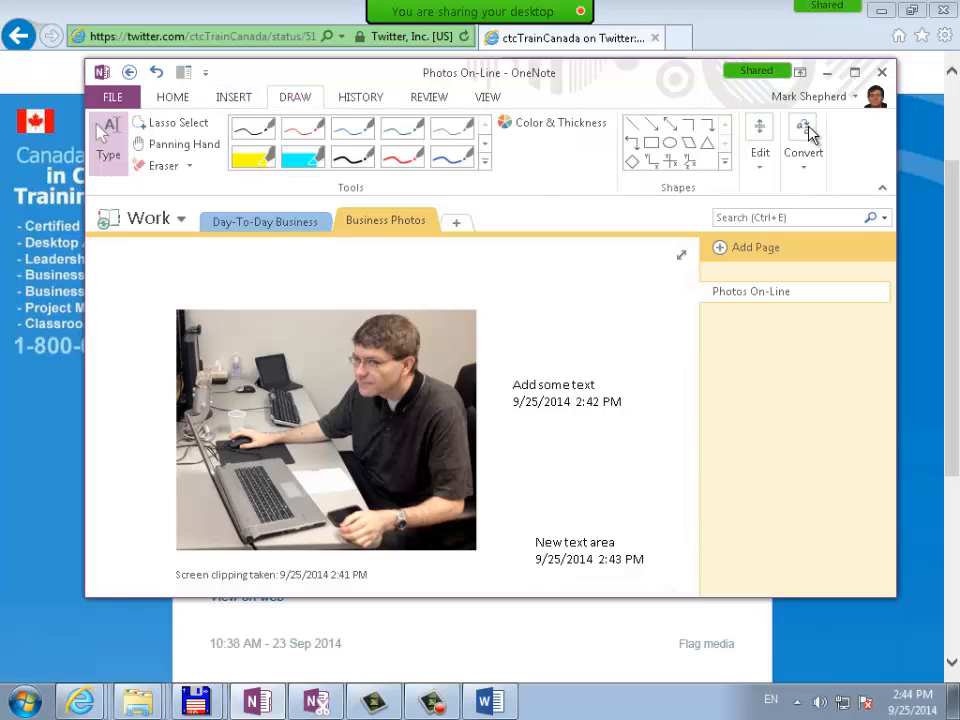
{"action": "left_click", "coordinate": [233, 97]}
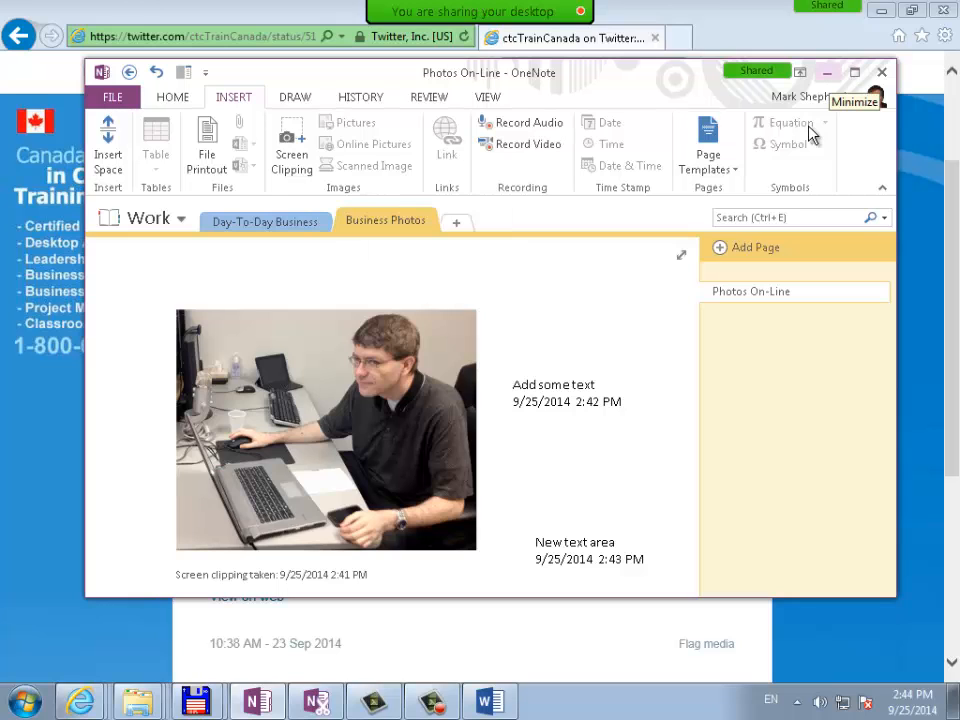
Minimize the notebook window and share the desktop again from Cisco WebEx Event Center
{"action": "left_click", "coordinate": [827, 72]}
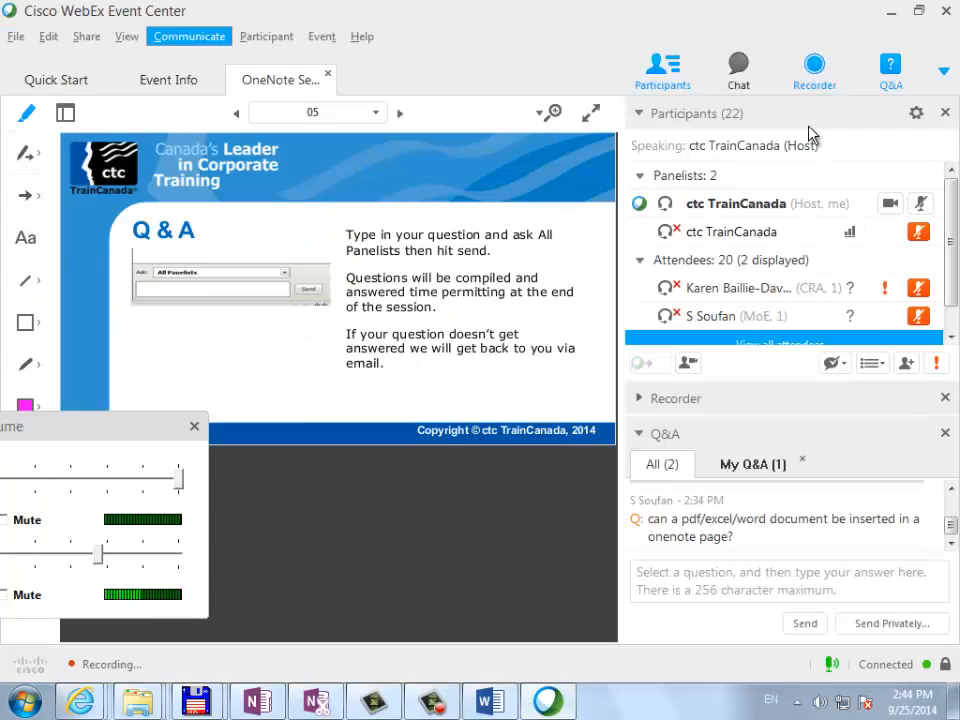
{"action": "key", "text": "alt+s"}
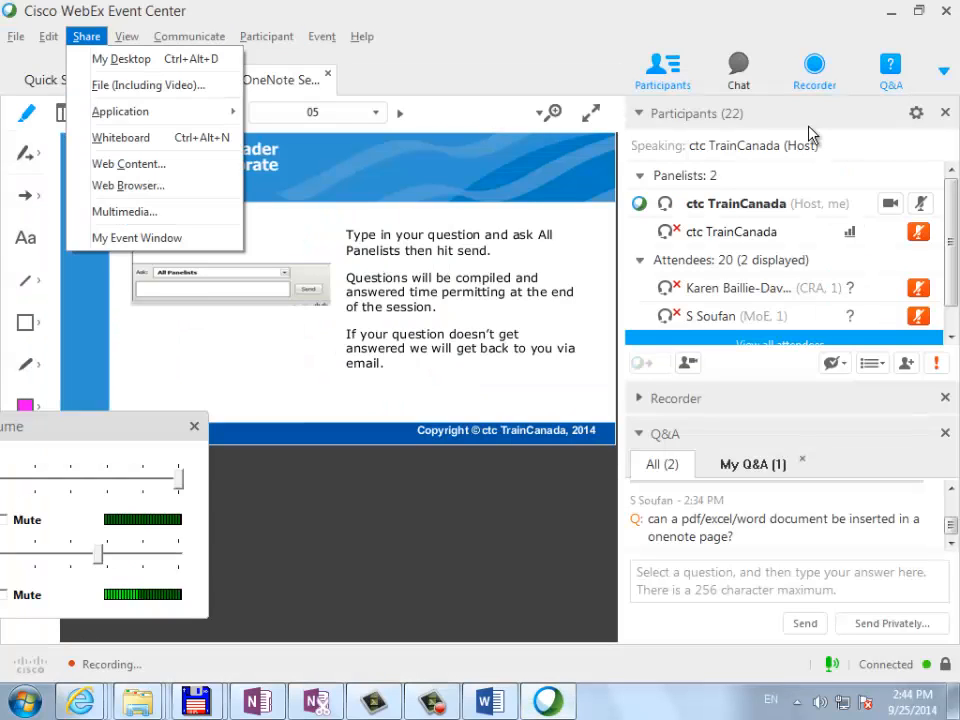
{"action": "key", "text": "Down"}
{"action": "key", "text": "Return"}
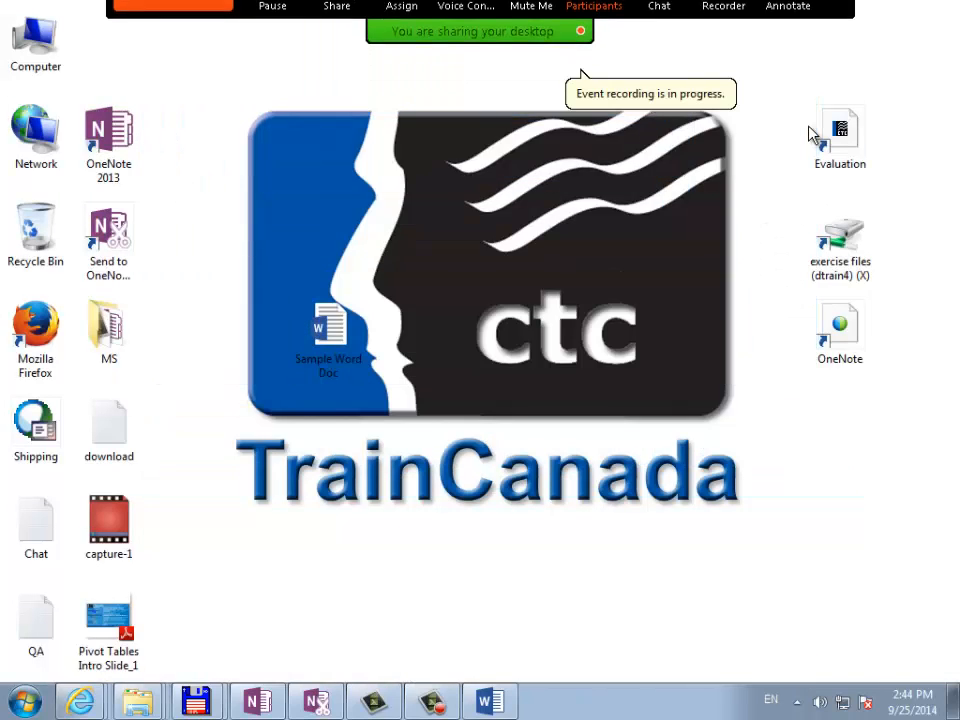
Place the Sample Word Doc icon beside the MS folder on the desktop and close that document in Word, saving its changes
{"action": "left_click_drag", "start_coordinate": [328, 330], "coordinate": [182, 335]}
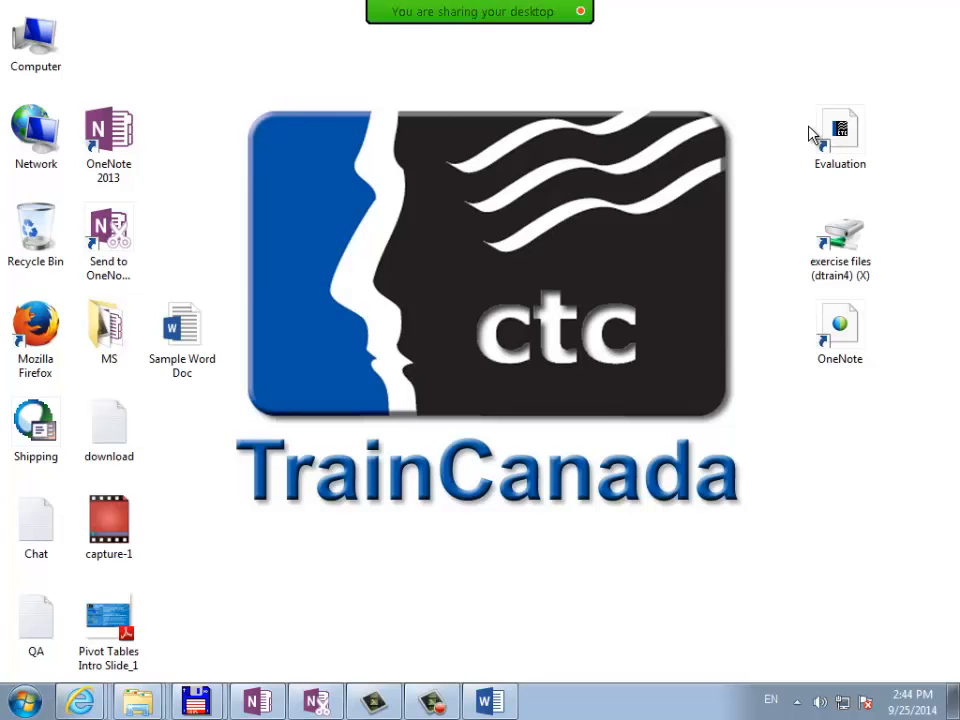
{"action": "key", "text": "alt+Tab"}
{"action": "key", "text": "alt+F4"}
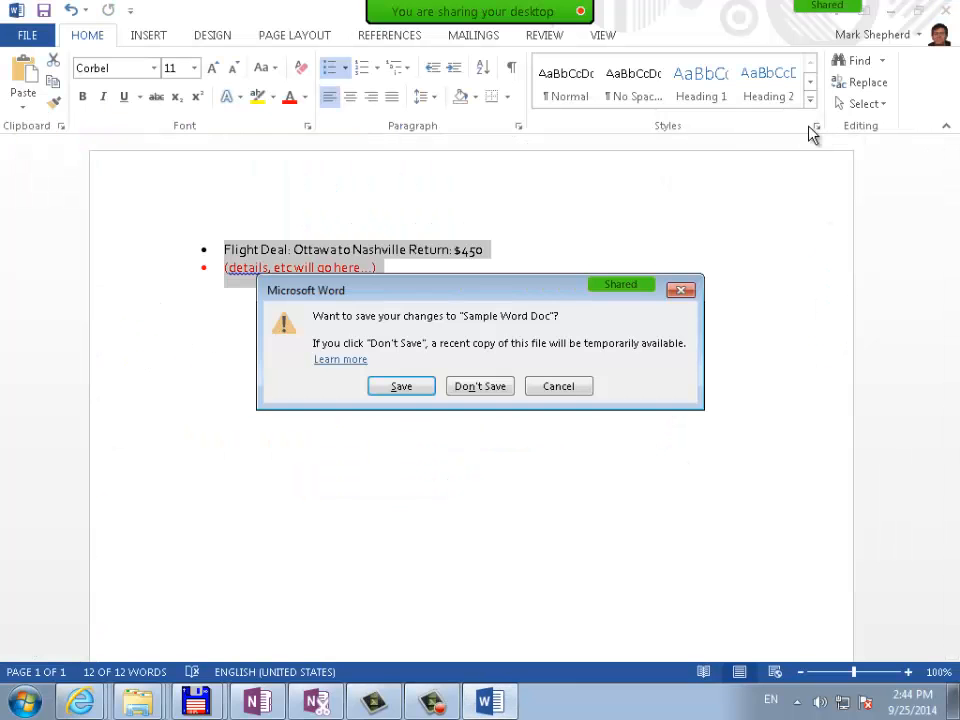
{"action": "key", "text": "Return"}
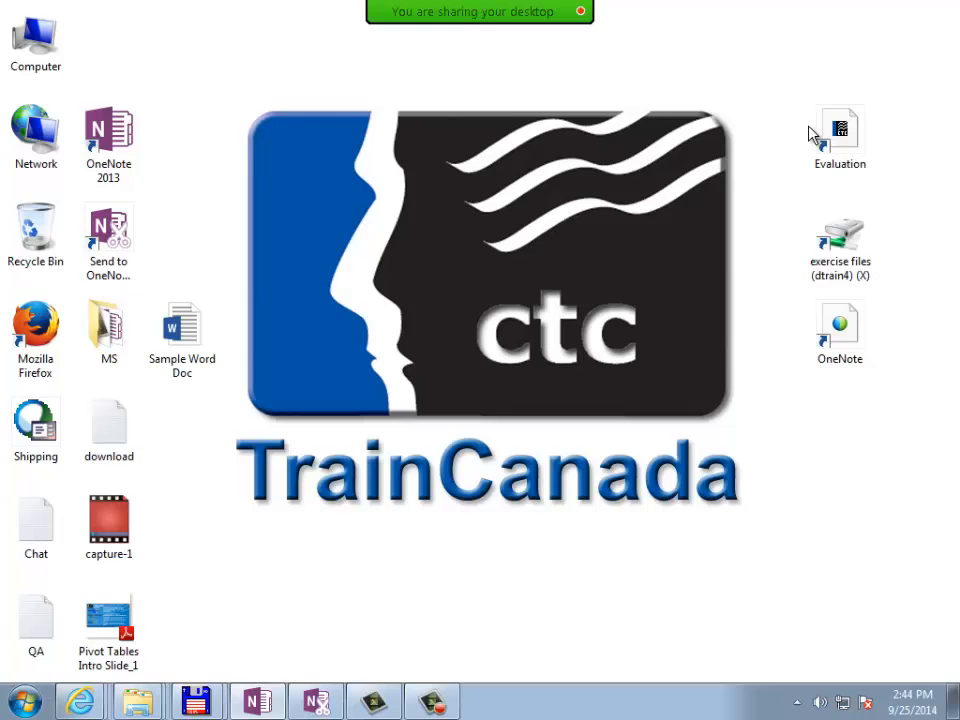
Create a new Microsoft Excel worksheet named "Sales Report" on the desktop and open it in Excel
{"action": "right_click", "coordinate": [583, 337]}
{"action": "mouse_move", "coordinate": [625, 534]}
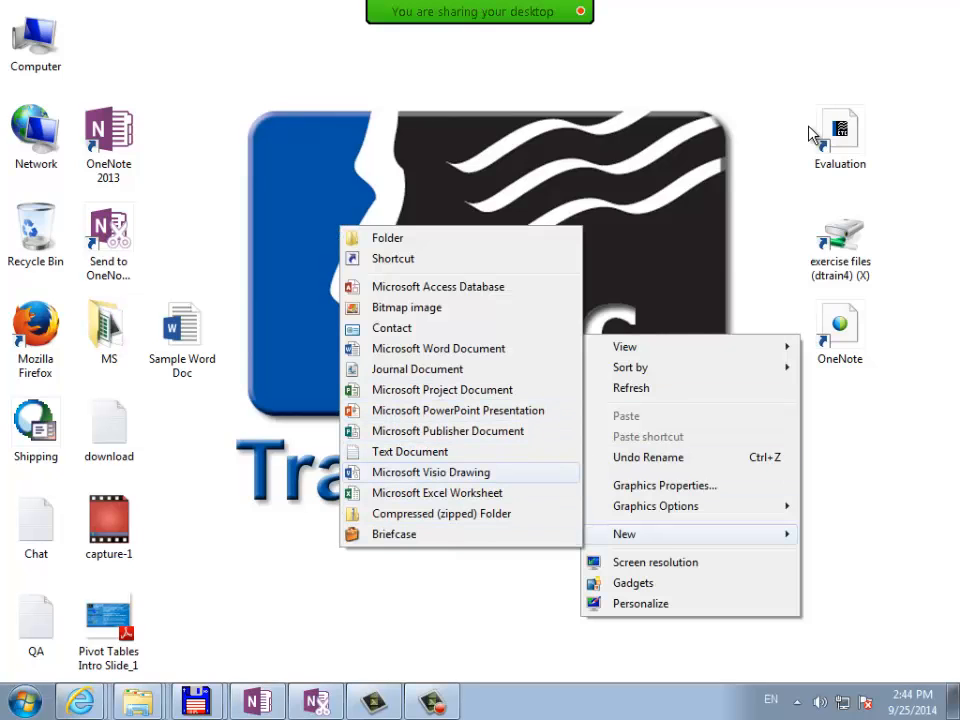
{"action": "left_click", "coordinate": [437, 492]}
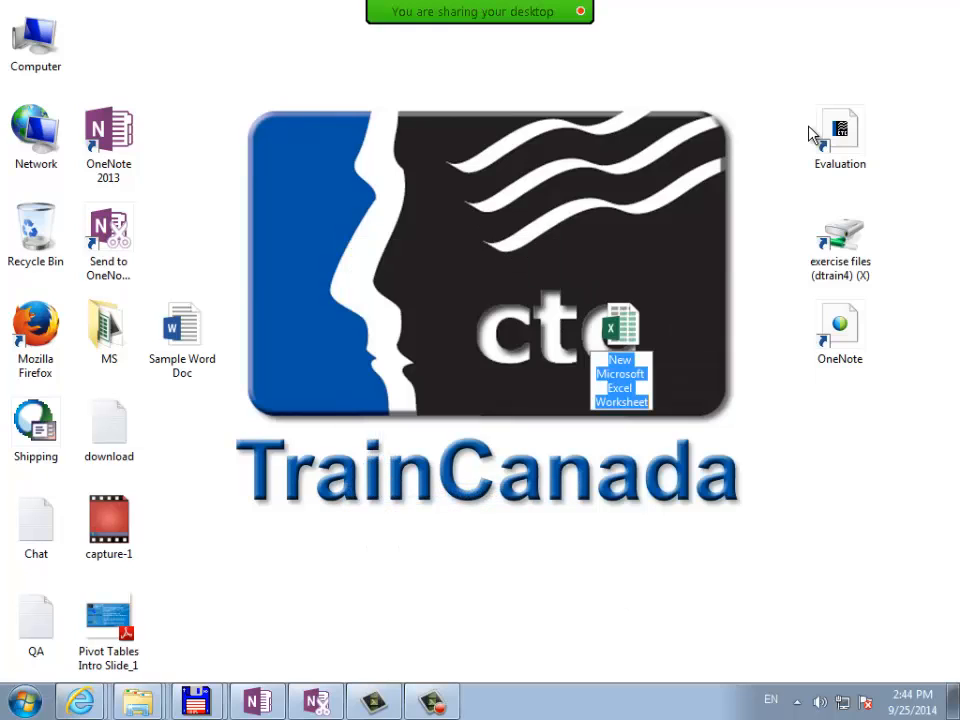
{"action": "type", "text": "Sales Report"}
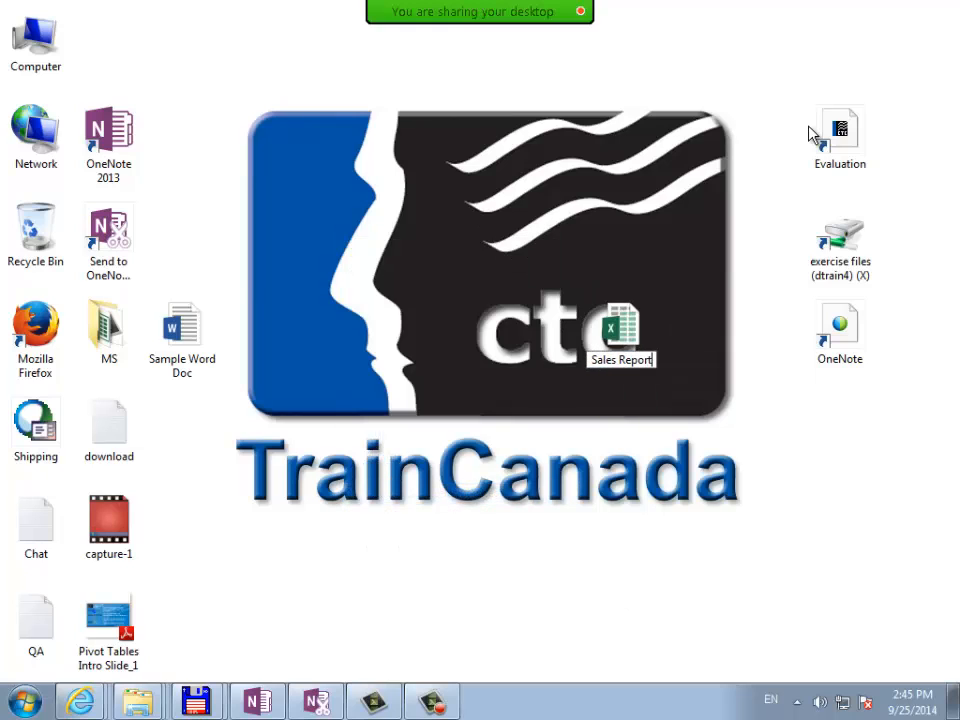
{"action": "key", "text": "Return"}
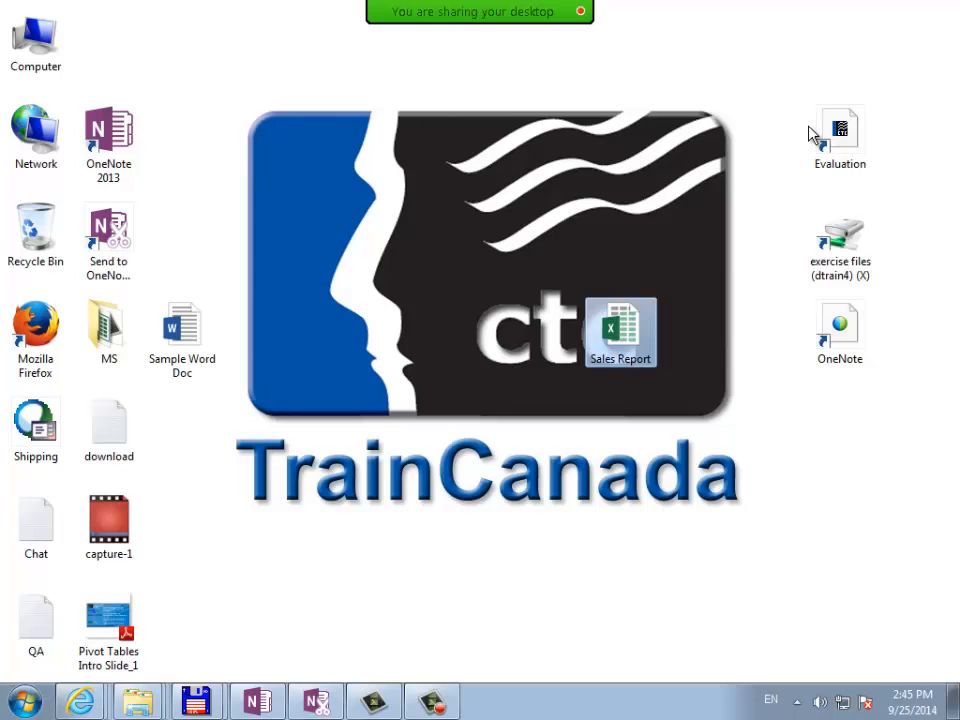
{"action": "key", "text": "Return"}
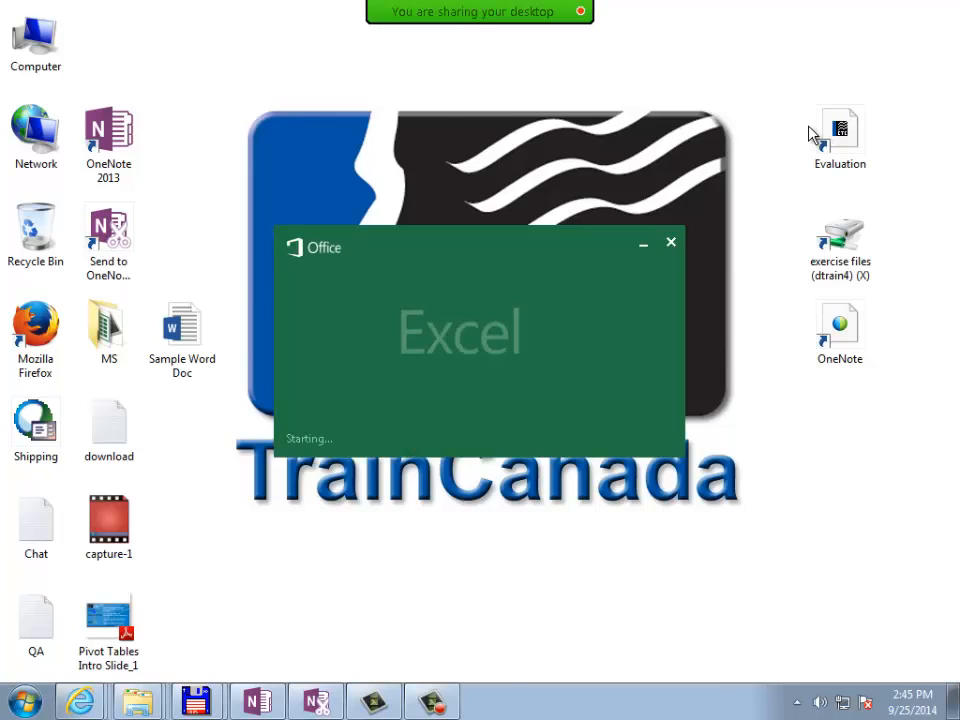
Enter January in cell B2 and fill the month headings across to June in G2
{"action": "key", "text": "Right"}
{"action": "key", "text": "Down"}
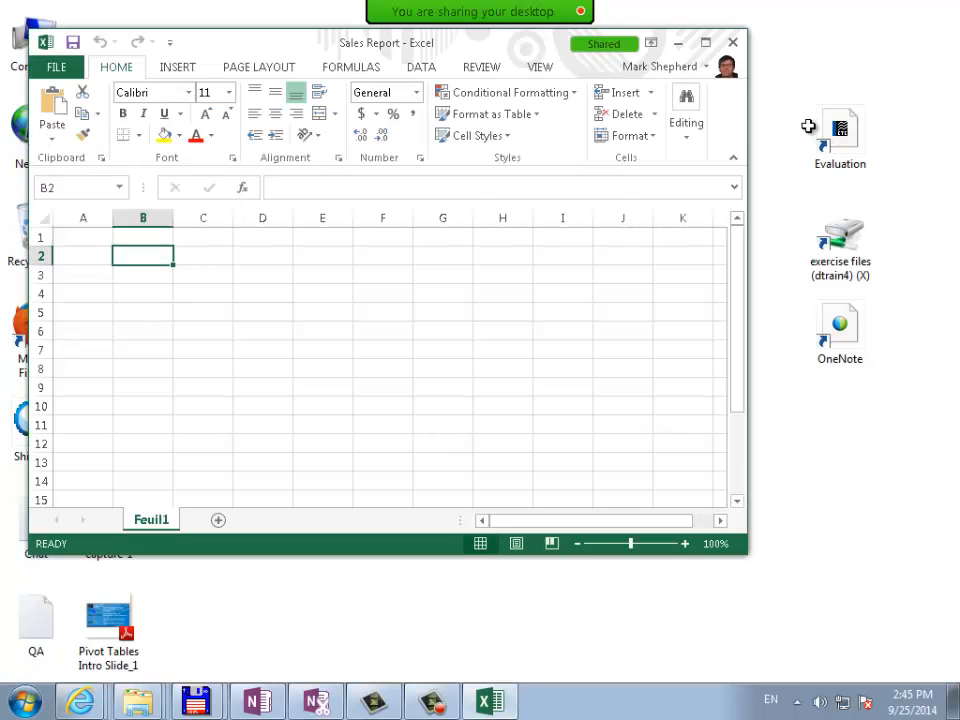
{"action": "type", "text": "January"}
{"action": "key", "text": "Return"}
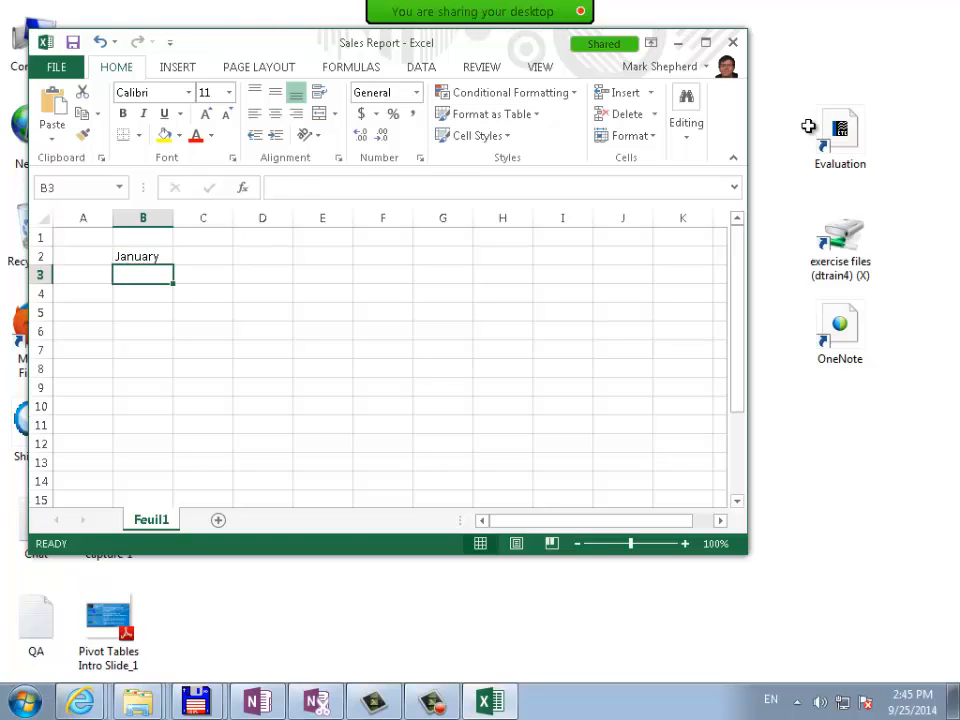
{"action": "left_click", "coordinate": [143, 256]}
{"action": "left_click_drag", "start_coordinate": [173, 265], "coordinate": [442, 262]}
Enter the row labels NORTH, SOUTH, WEST and EAST in cells A3 to A6
{"action": "left_click", "coordinate": [83, 275]}
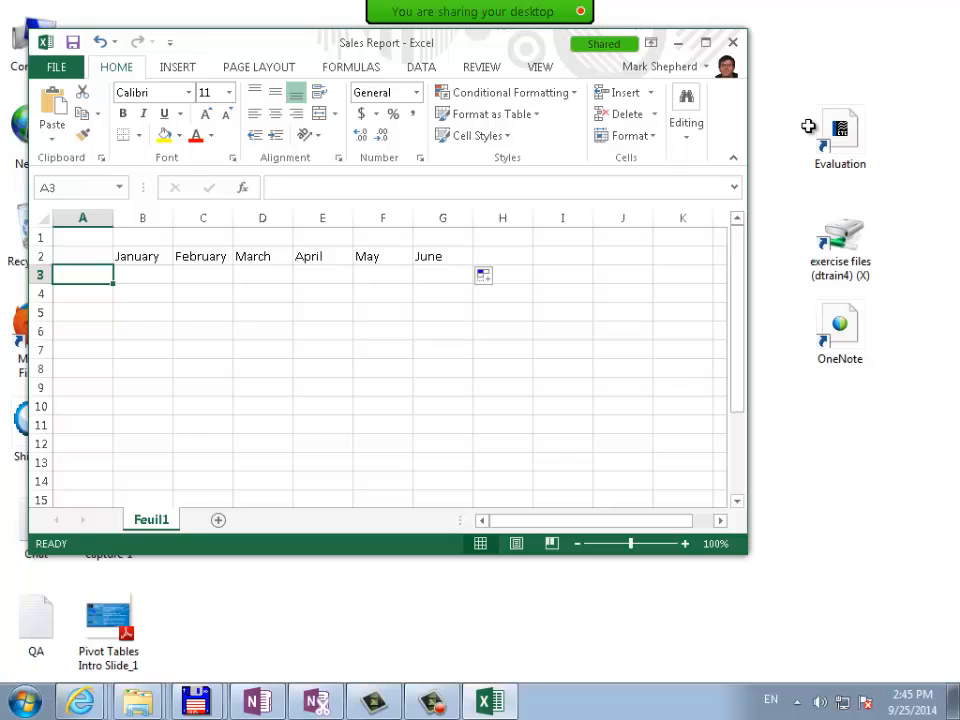
{"action": "type", "text": "NORTH"}
{"action": "key", "text": "Return"}
{"action": "type", "text": "SOUTH"}
{"action": "key", "text": "Return"}
{"action": "type", "text": "W"}
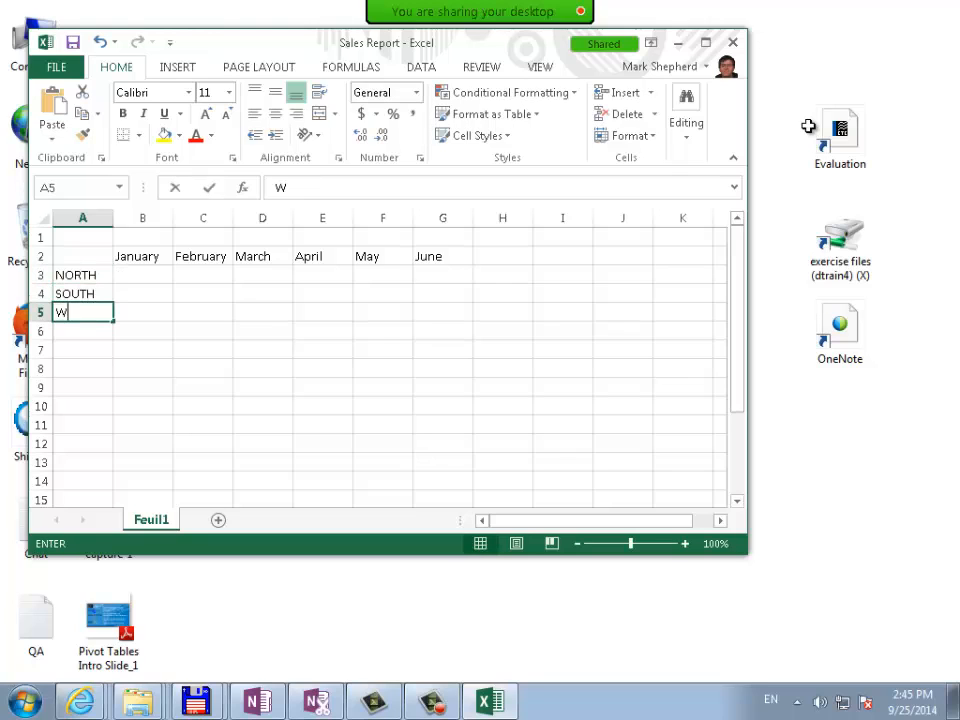
{"action": "type", "text": "EST"}
{"action": "key", "text": "Return"}
{"action": "type", "text": "EAST"}
{"action": "key", "text": "Return"}
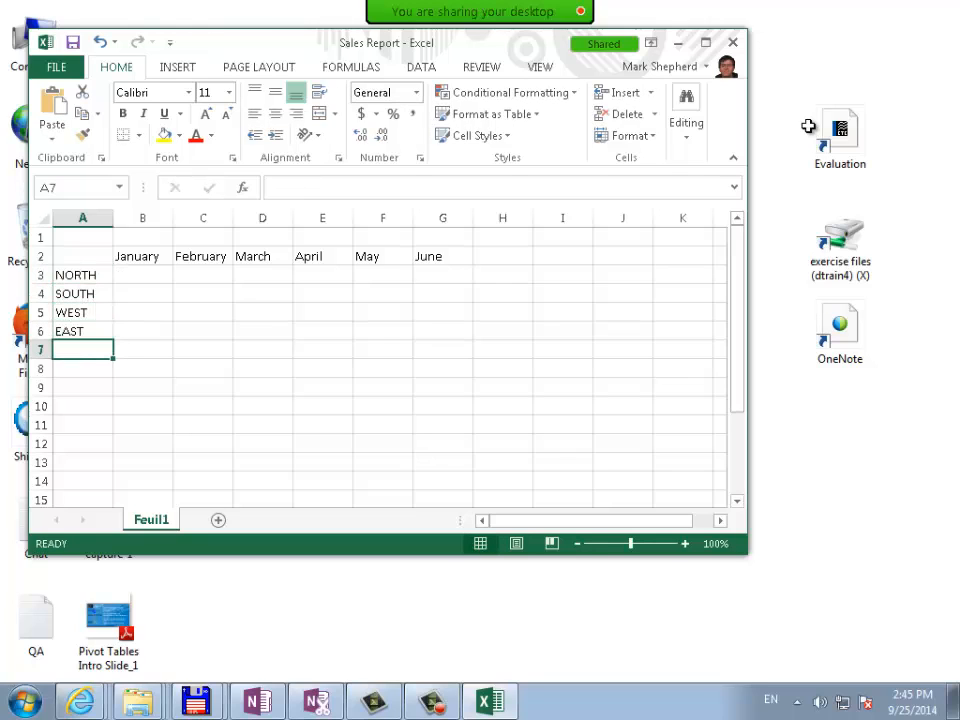
Enter =RANDBETWEEN(1000,5000) in cell B3 and fill the formula across B3:G6
{"action": "key", "text": "Up"}
{"action": "key", "text": "Up"}
{"action": "key", "text": "Up"}
{"action": "key", "text": "Up"}
{"action": "key", "text": "Right"}
{"action": "type", "text": "=RANDB"}
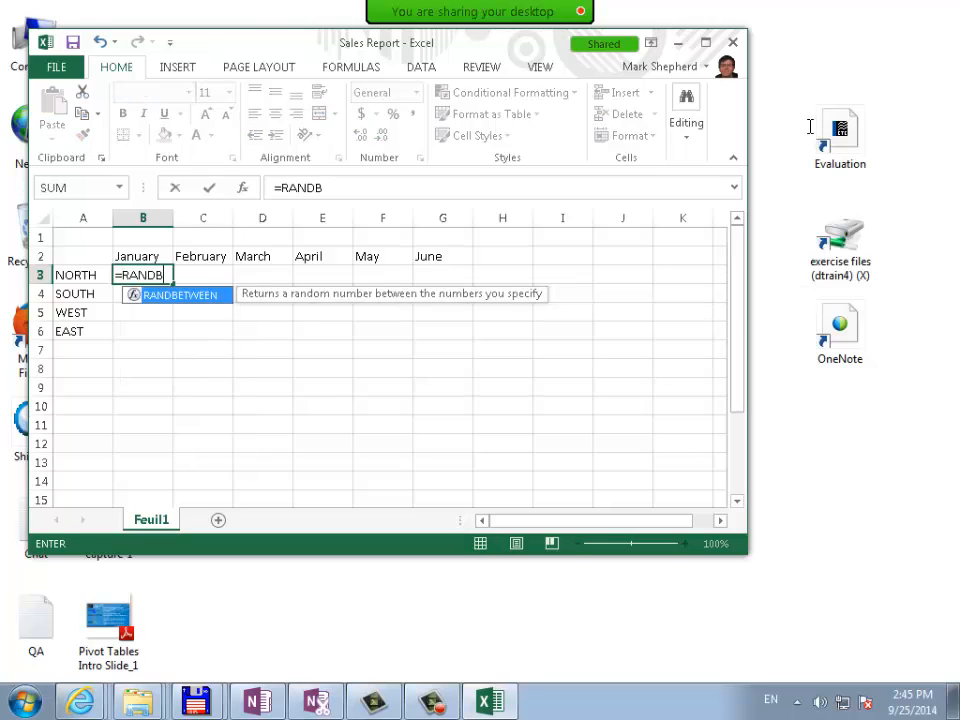
{"action": "type", "text": "ETWEEN("}
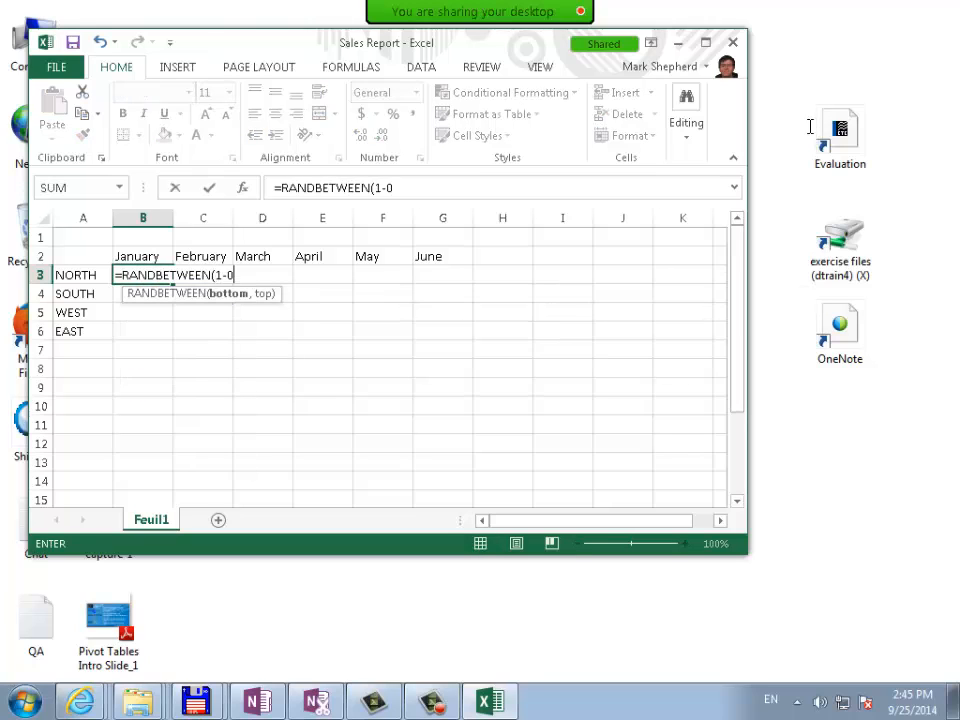
{"action": "type", "text": "1000,5000"}
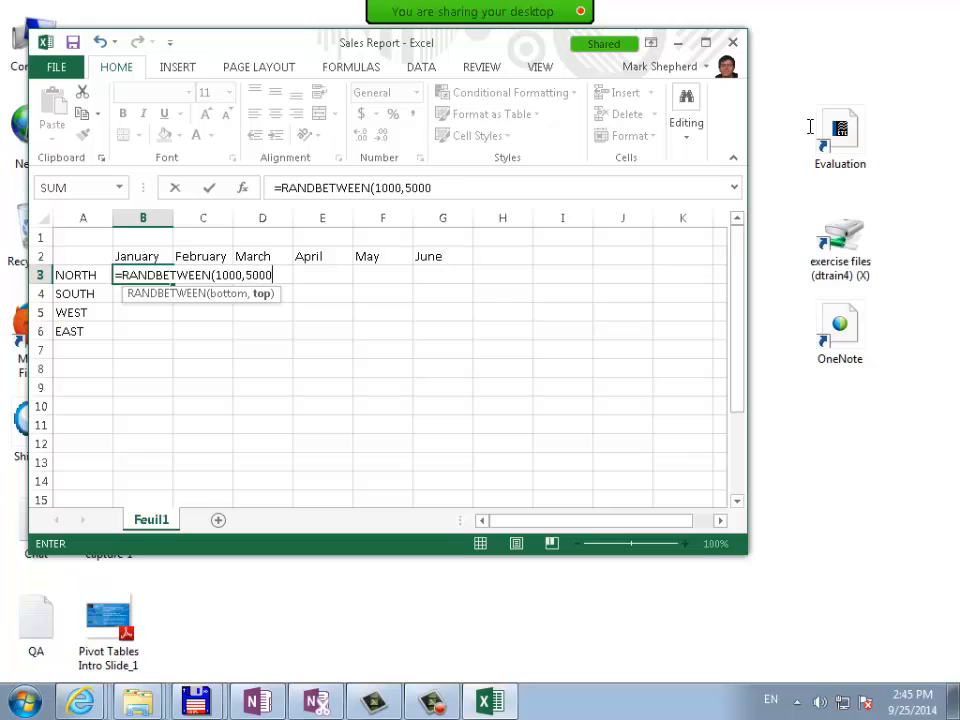
{"action": "key", "text": "Return"}
{"action": "key", "text": "Up"}
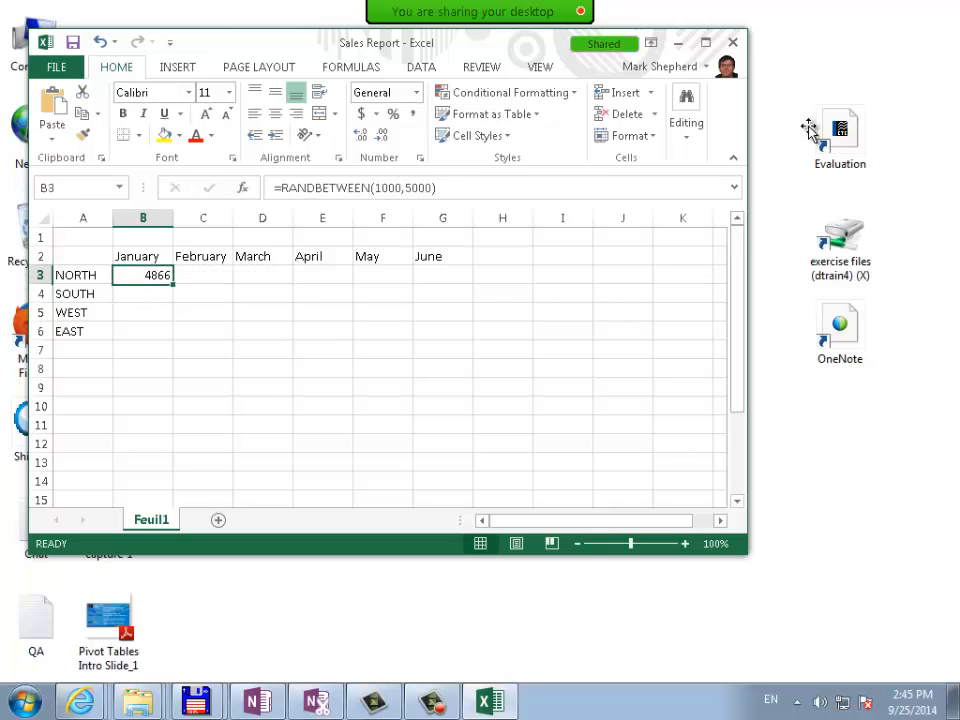
{"action": "left_click_drag", "start_coordinate": [173, 284], "coordinate": [470, 338]}
Add the label TOTALS in cell H2 after June and in cell A7 below EAST
{"action": "left_click", "coordinate": [503, 256]}
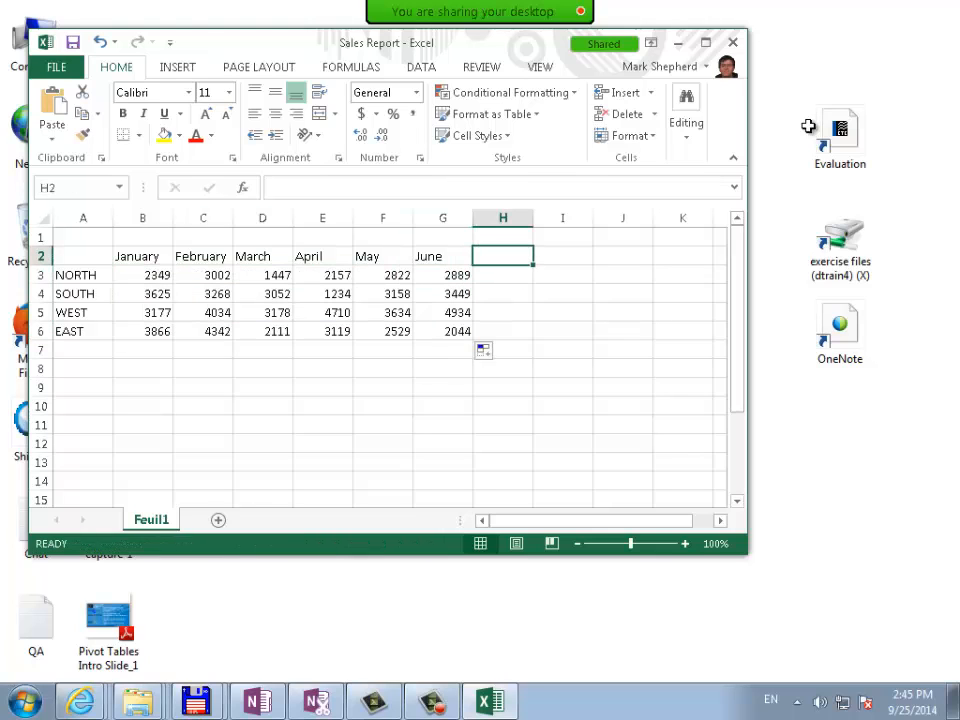
{"action": "type", "text": "TOTALS"}
{"action": "key", "text": "Return"}
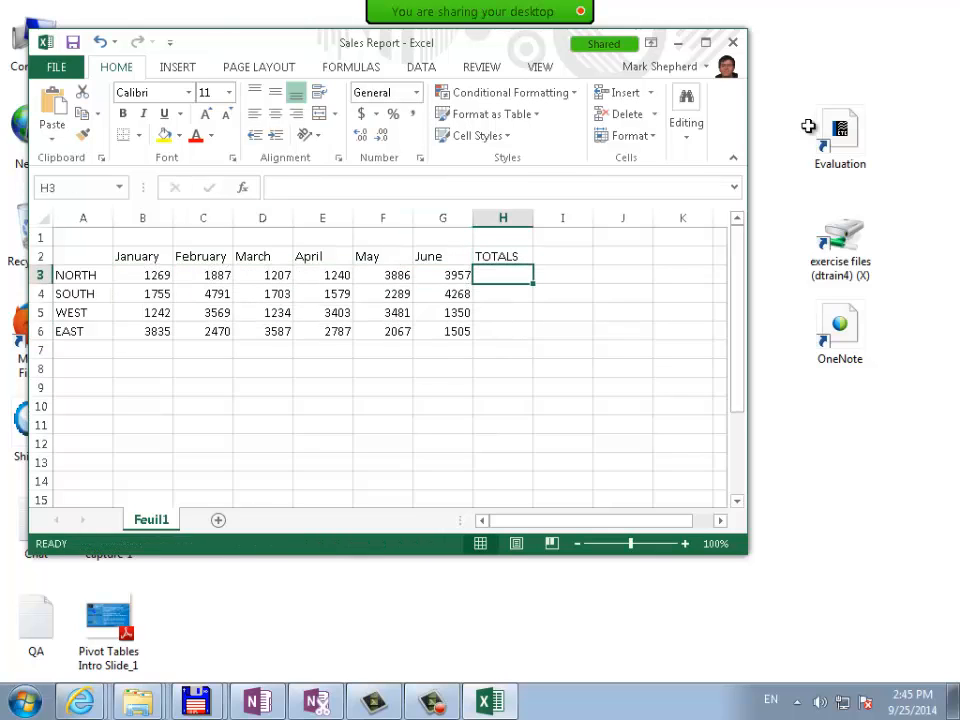
{"action": "left_click", "coordinate": [83, 350]}
{"action": "type", "text": "TOTALS"}
{"action": "key", "text": "Return"}
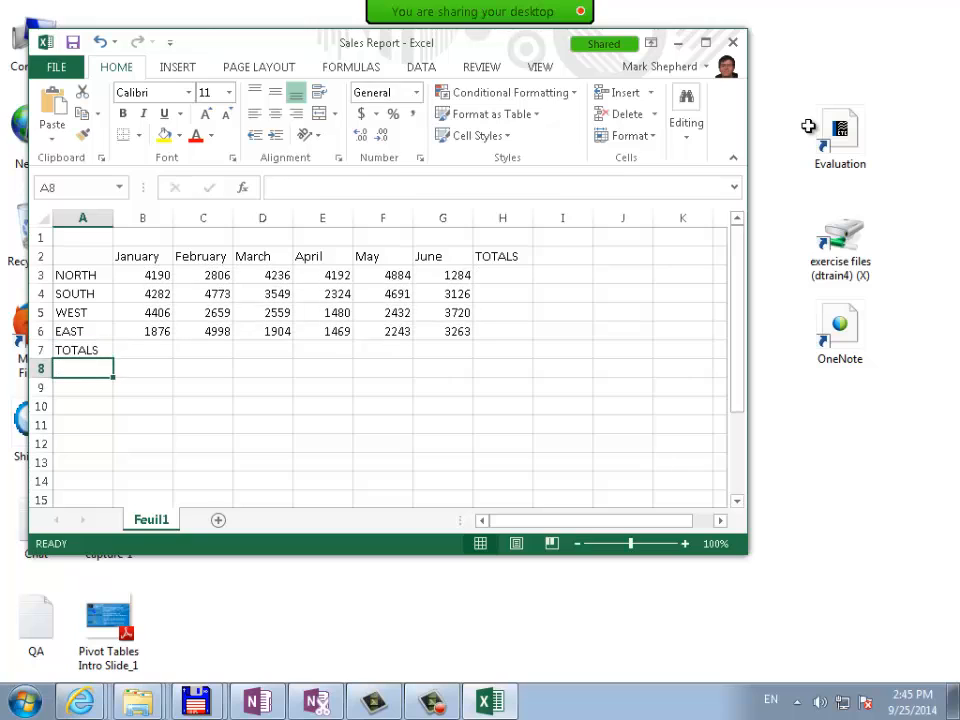
Replace the random-number formulas in B3:G6 with their values by copying and pasting values only
{"action": "left_click_drag", "start_coordinate": [142, 275], "coordinate": [443, 331]}
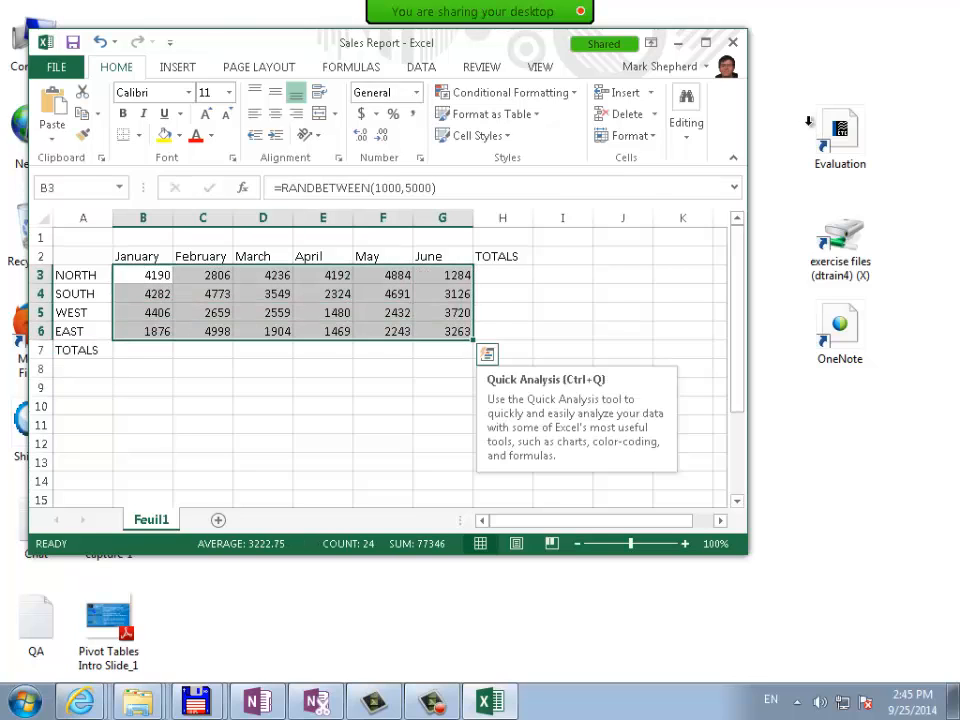
{"action": "key", "text": "ctrl+c"}
{"action": "left_click", "coordinate": [52, 137]}
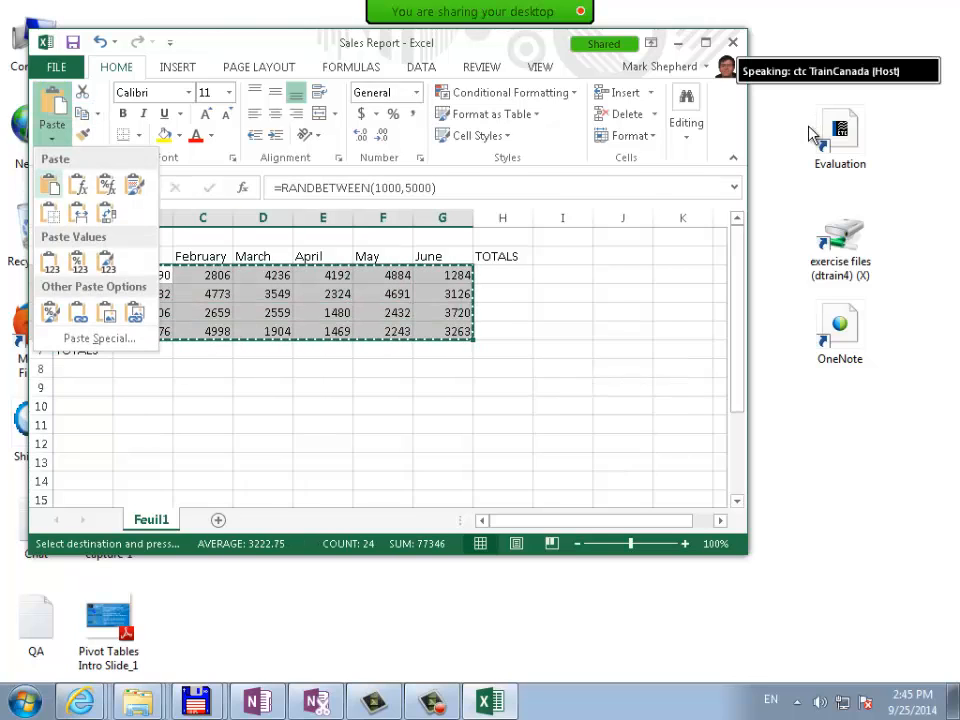
{"action": "left_click", "coordinate": [51, 263]}
{"action": "left_click", "coordinate": [263, 275]}
{"action": "key", "text": "Escape"}
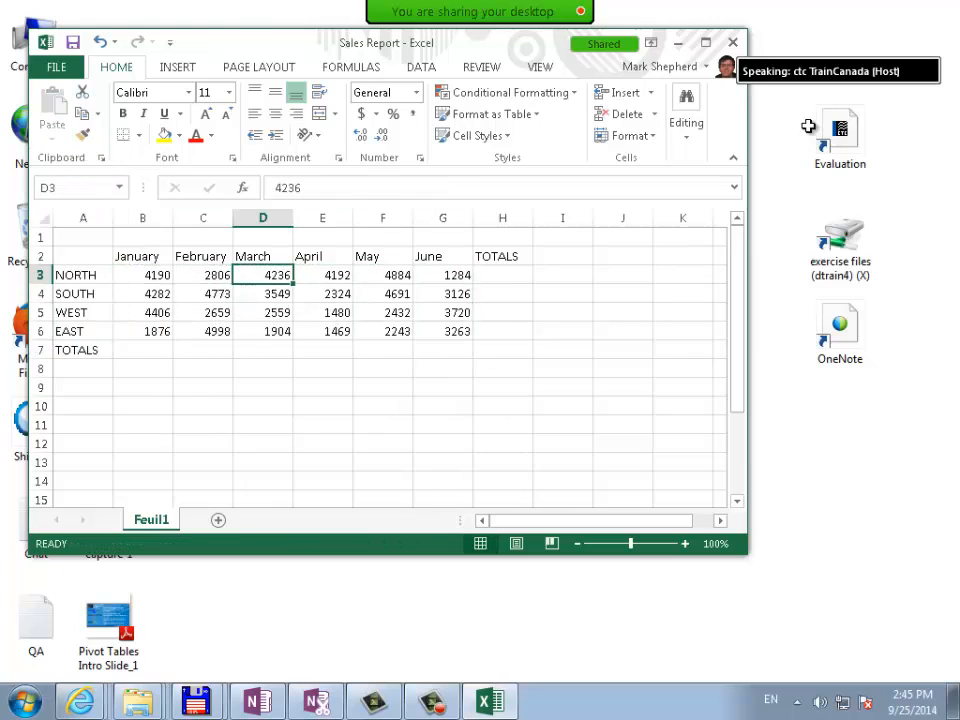
Fill the TOTALS row and column of the table A2:H7 with AutoSum totals
{"action": "left_click_drag", "start_coordinate": [83, 256], "coordinate": [503, 350]}
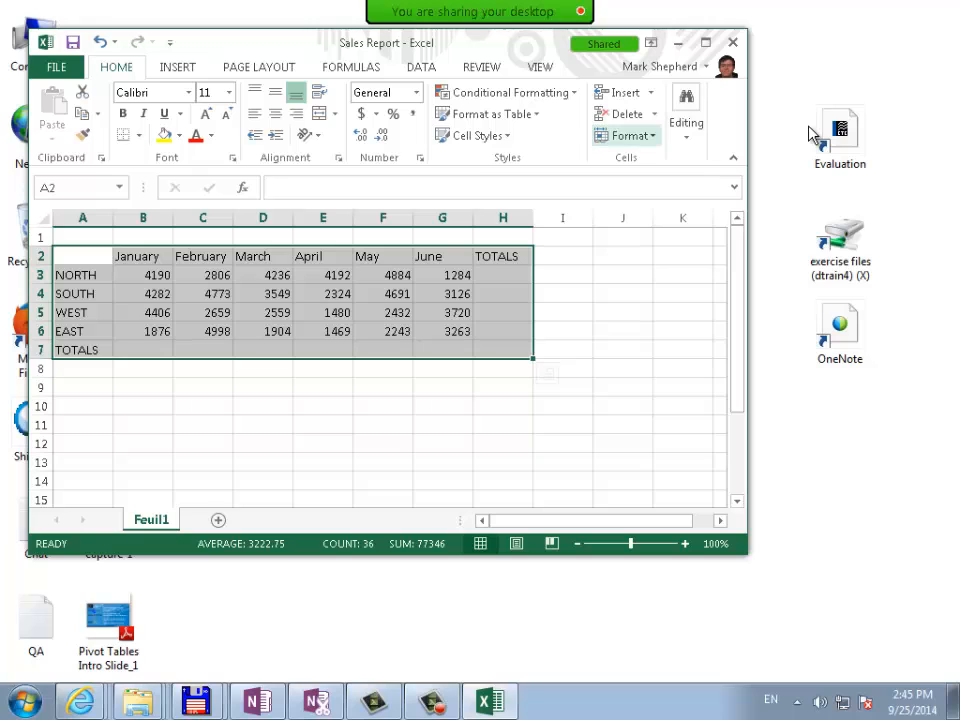
{"action": "left_click", "coordinate": [686, 123]}
{"action": "left_click", "coordinate": [711, 177]}
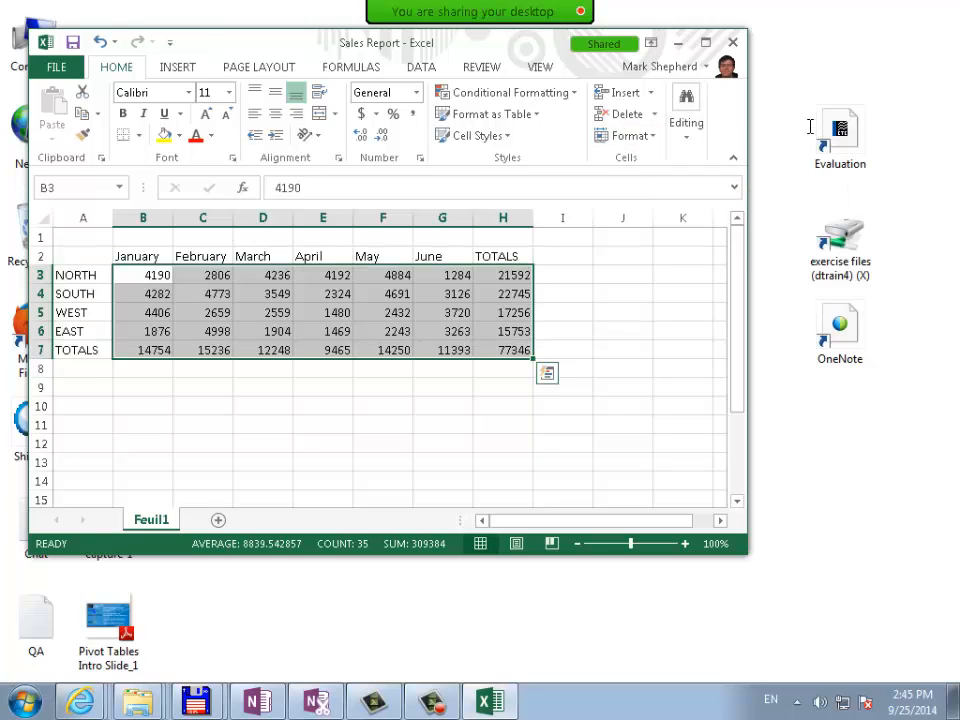
{"action": "left_click", "coordinate": [563, 350]}
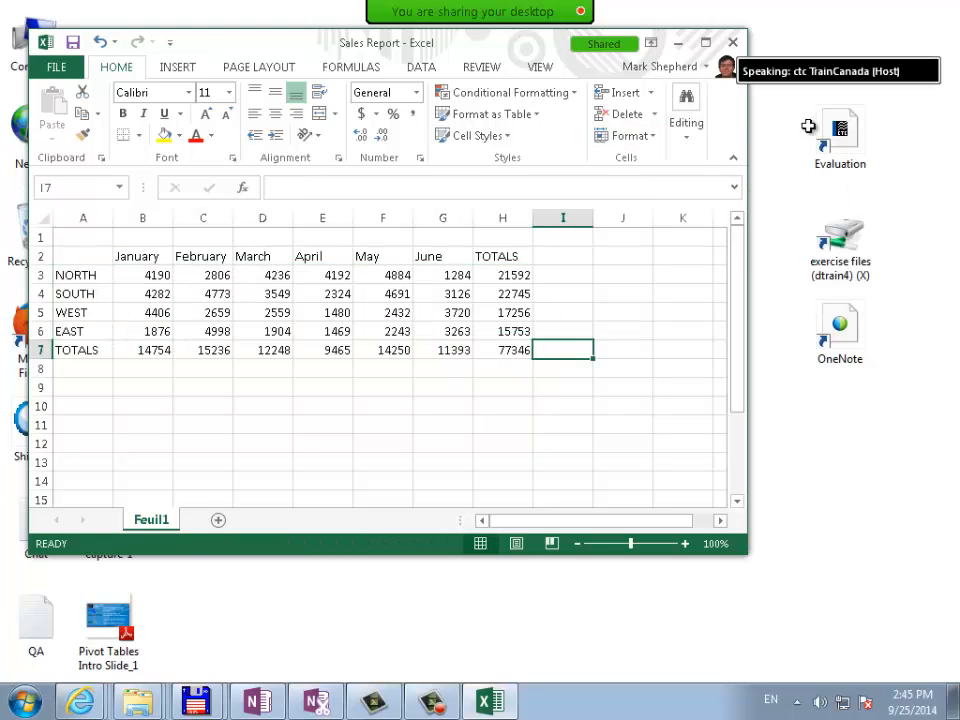
{"action": "left_click", "coordinate": [263, 256]}
{"action": "left_click", "coordinate": [383, 313]}
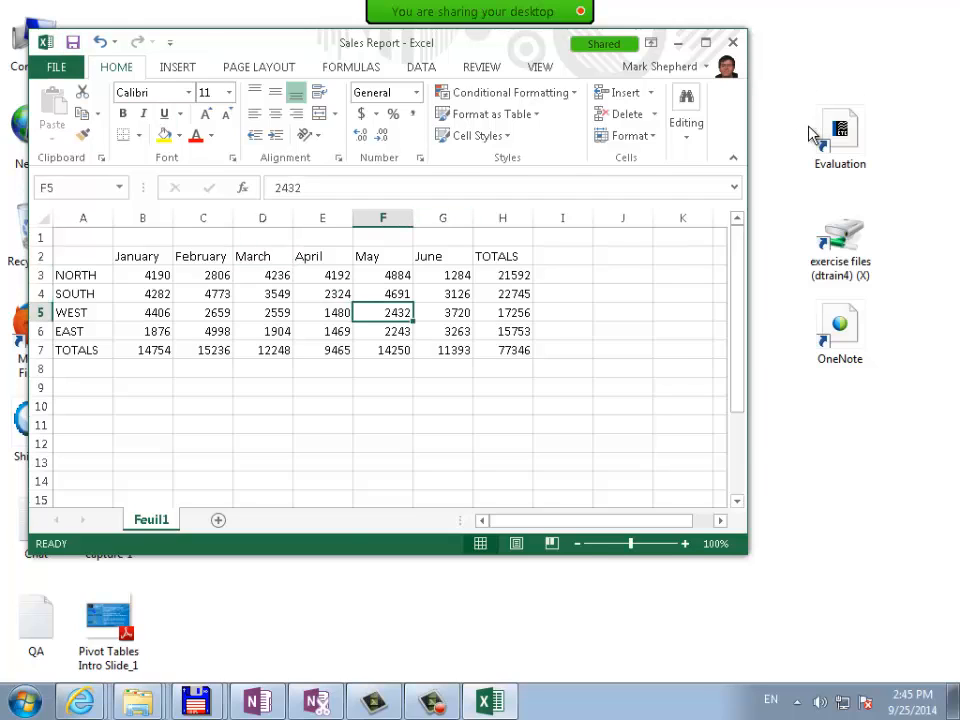
Rename the worksheet Feuil1 as Sheet1
{"action": "double_click", "coordinate": [151, 519]}
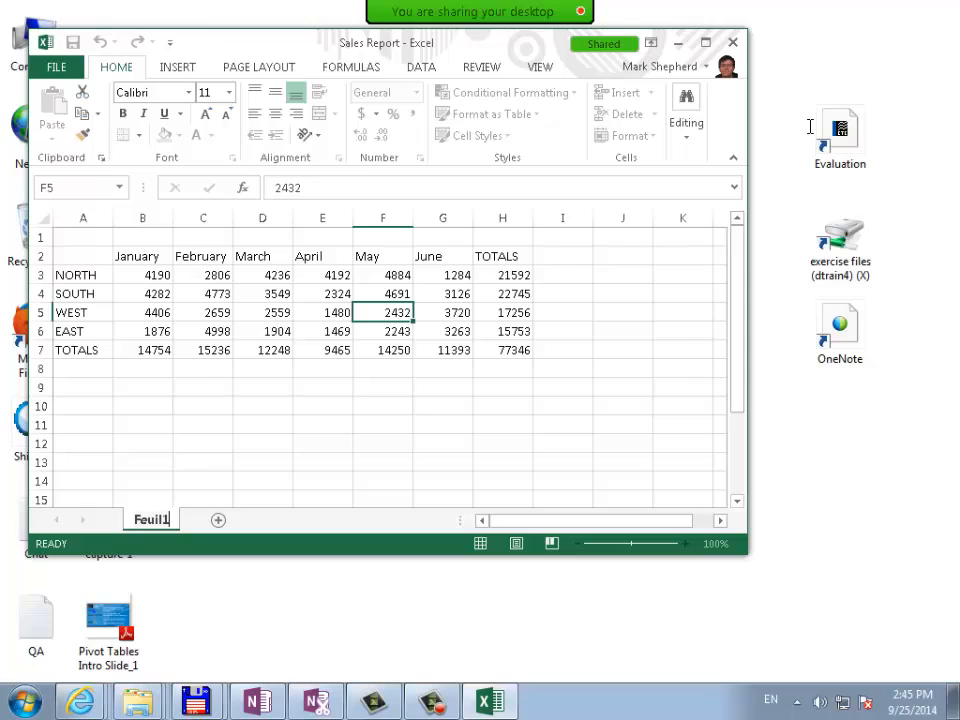
{"action": "type", "text": "Fe"}
{"action": "key", "text": "BackSpace"}
{"action": "key", "text": "BackSpace"}
{"action": "type", "text": "sHEE"}
{"action": "key", "text": "BackSpace"}
{"action": "key", "text": "BackSpace"}
{"action": "key", "text": "BackSpace"}
{"action": "key", "text": "BackSpace"}
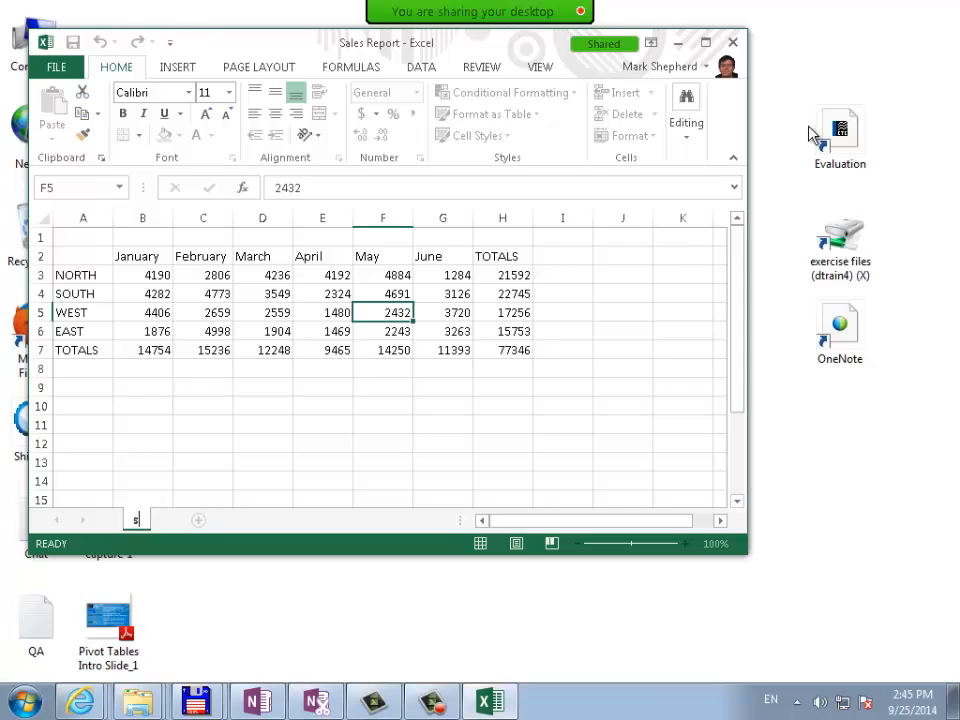
{"action": "type", "text": "sHEE"}
{"action": "key", "text": "BackSpace"}
{"action": "key", "text": "BackSpace"}
{"action": "key", "text": "BackSpace"}
{"action": "key", "text": "BackSpace"}
{"action": "type", "text": "Sheet1"}
{"action": "key", "text": "Return"}
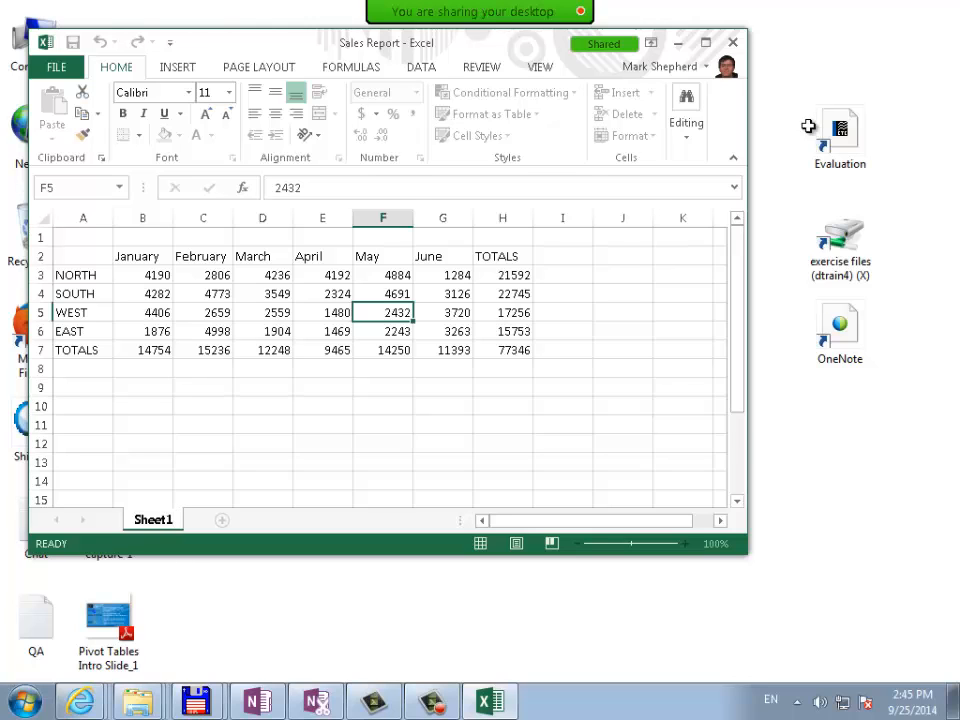
Close the Sales Report workbook and place its icon above the Sample Word Doc icon on the desktop
{"action": "key", "text": "alt+F4"}
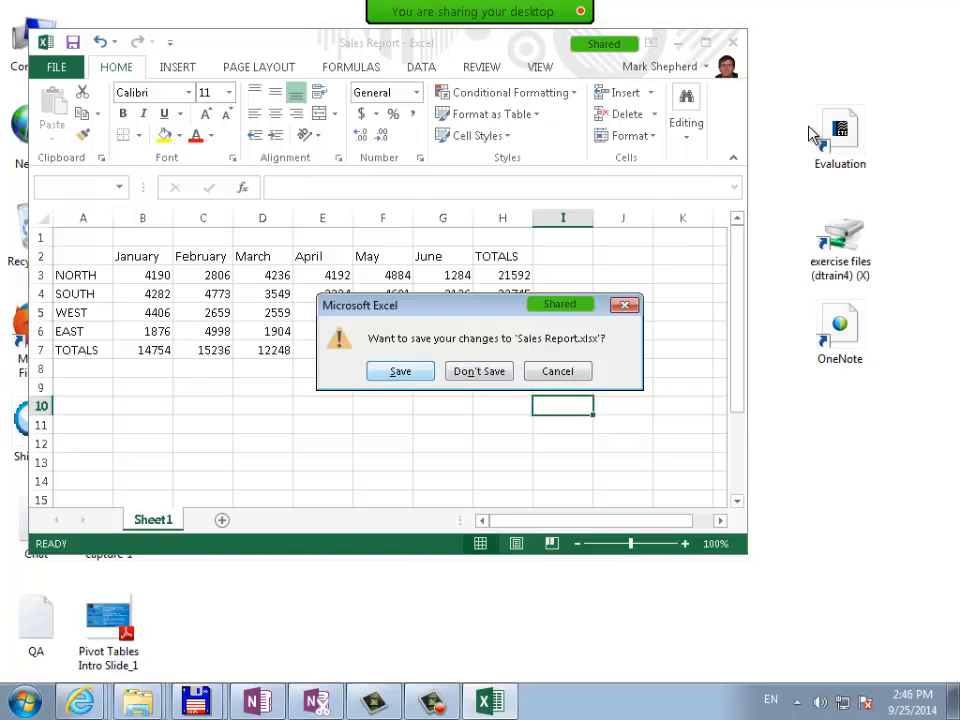
{"action": "key", "text": "n"}
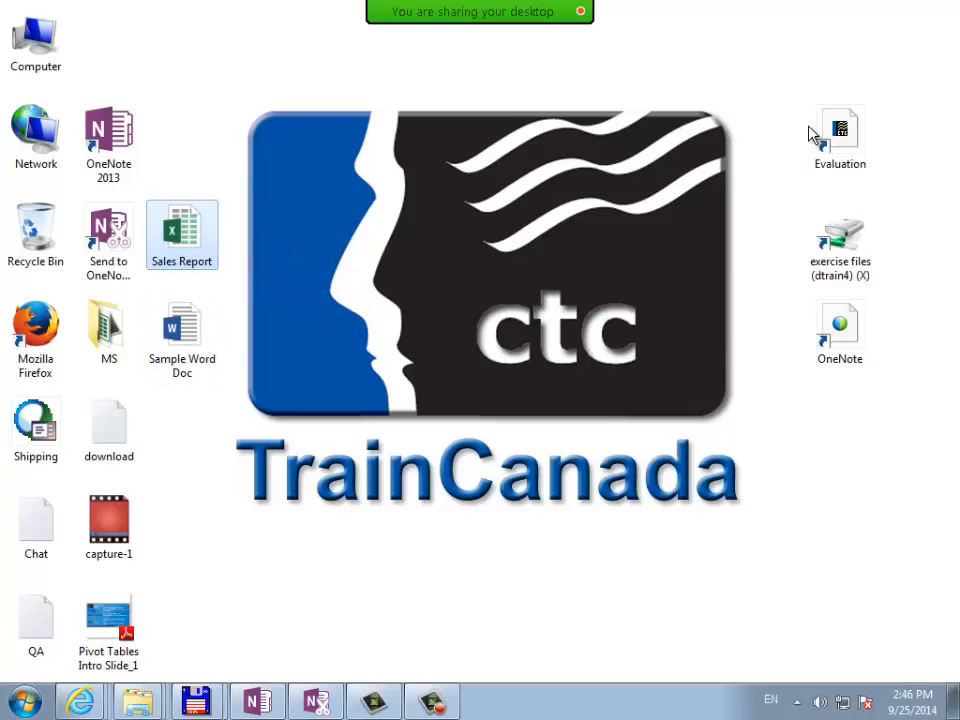
Switch to OneNote and insert the existing Sales Report spreadsheet from the desktop as an attached file above the photo on the Photos On-Line page
{"action": "key", "text": "alt+Tab"}
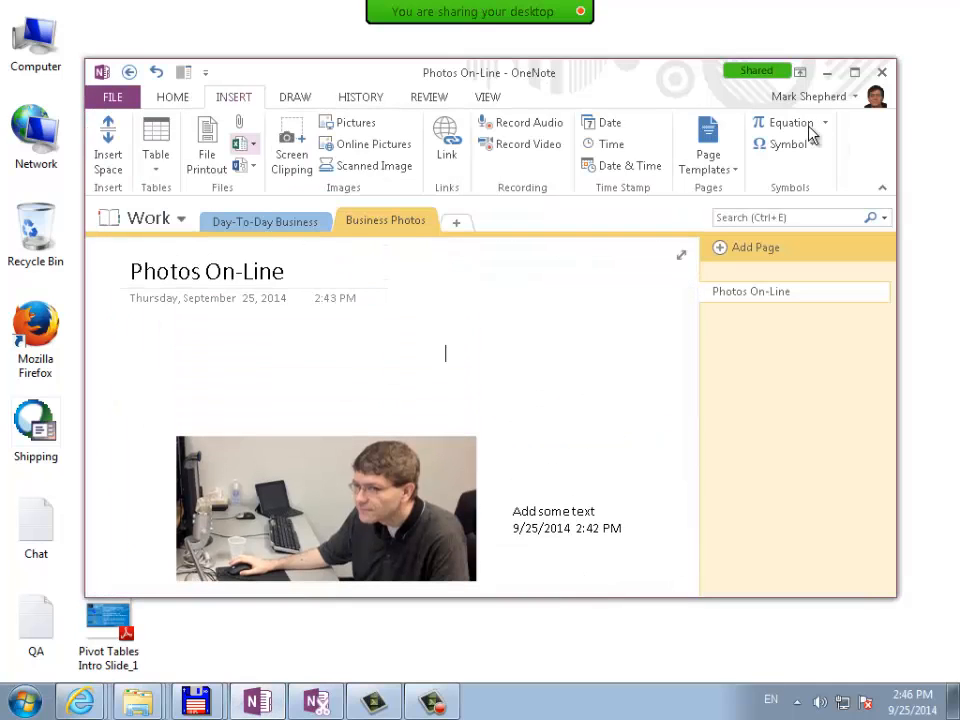
{"action": "left_click", "coordinate": [246, 144]}
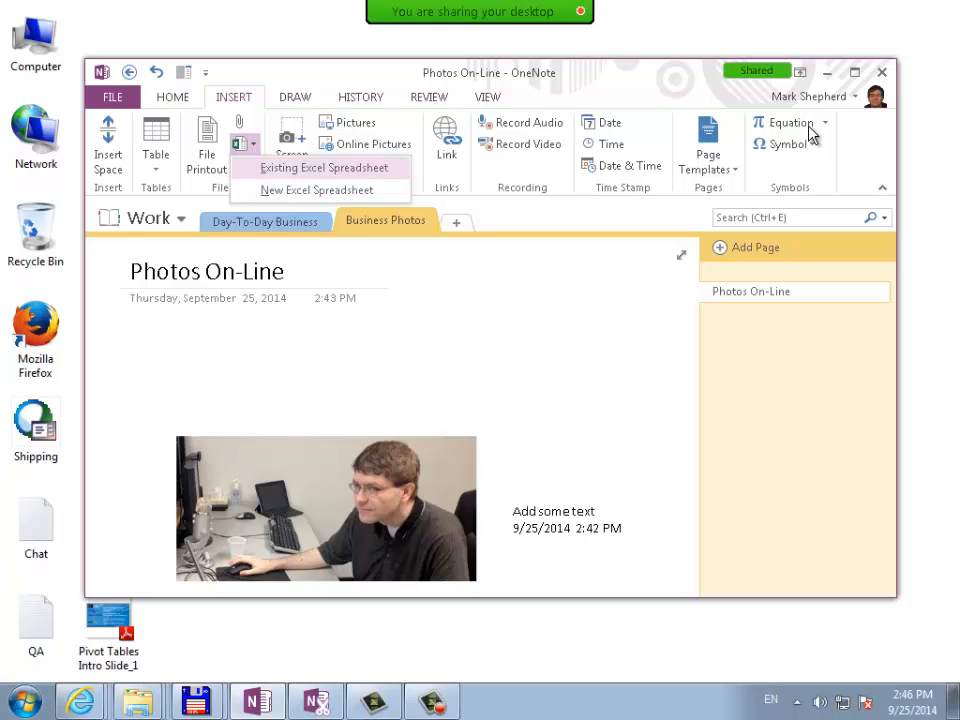
{"action": "left_click", "coordinate": [445, 353]}
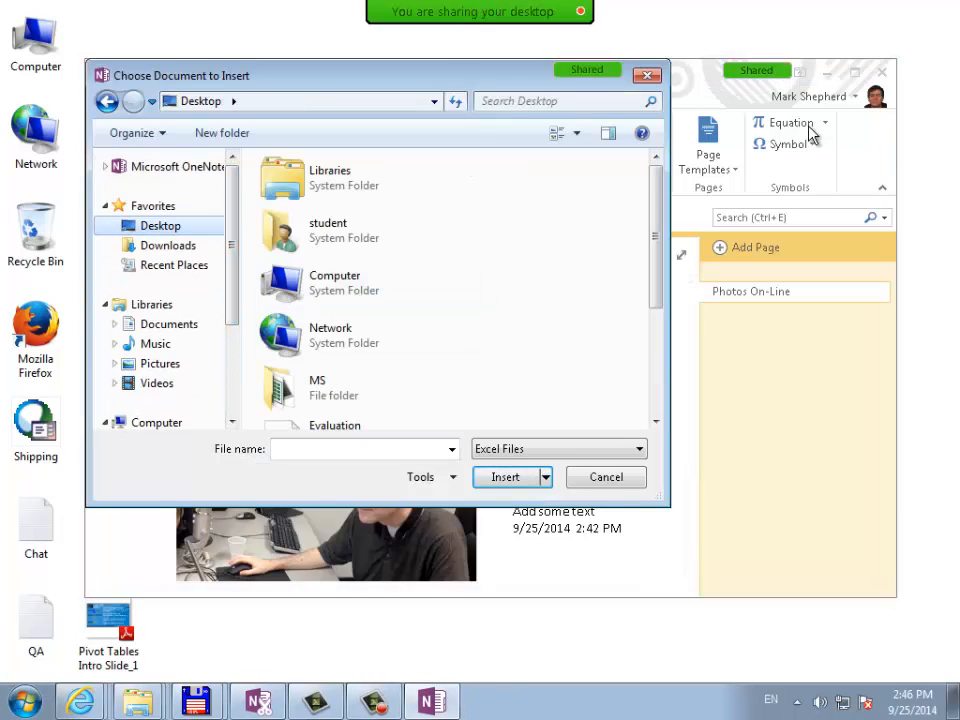
{"action": "left_click_drag", "start_coordinate": [655, 236], "coordinate": [655, 345]}
{"action": "left_click", "coordinate": [372, 405]}
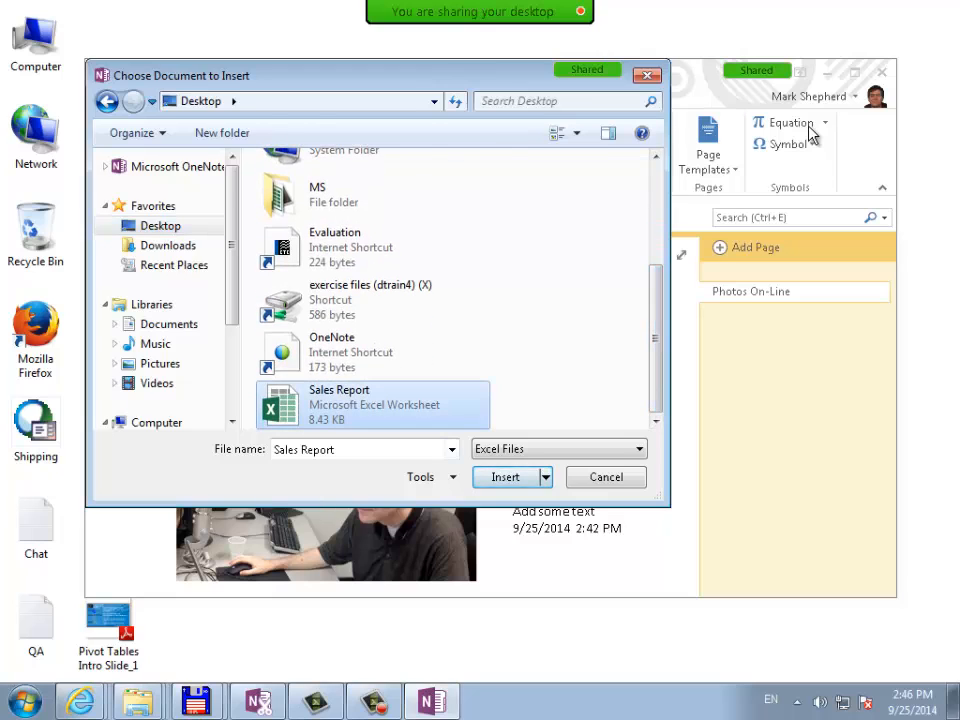
{"action": "key", "text": "Return"}
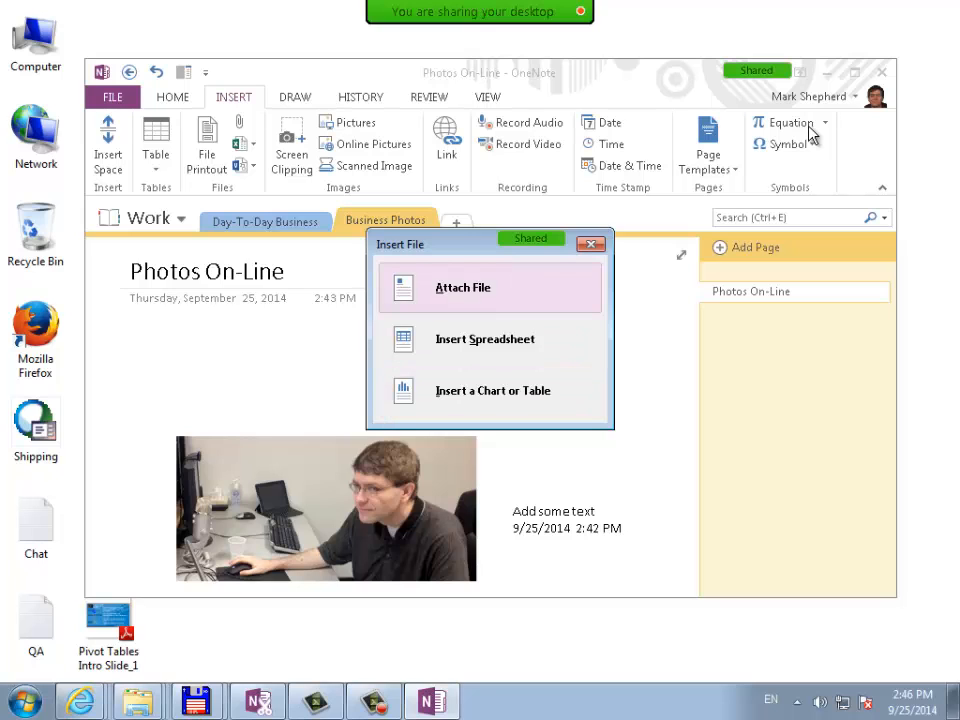
{"action": "left_click", "coordinate": [463, 288]}
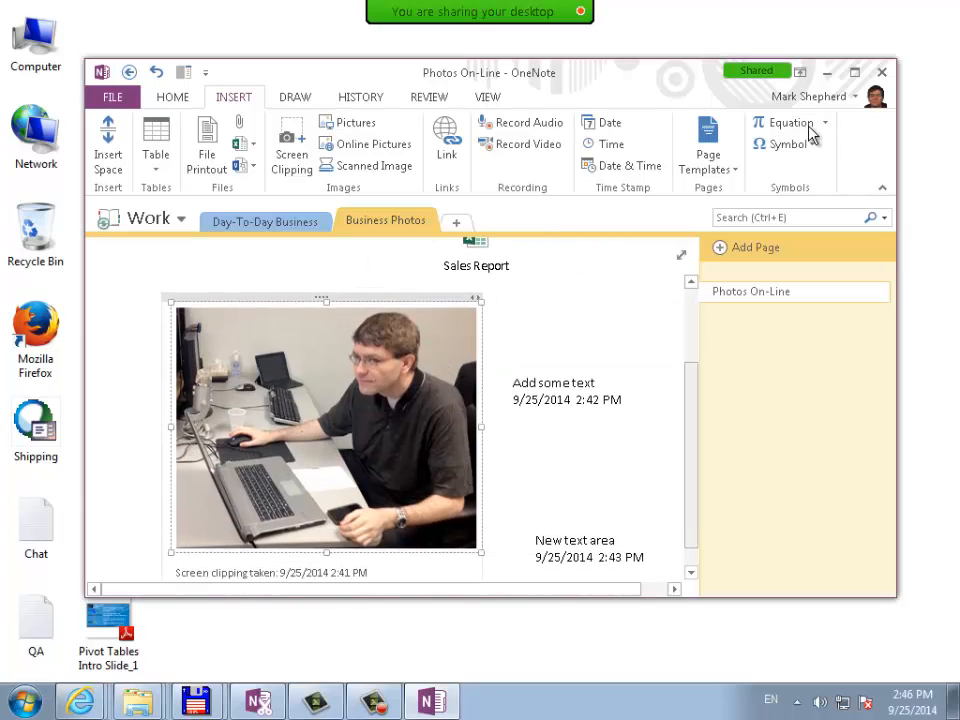
Open the attached Sales Report spreadsheet above the photo to view its contents, and close it again
{"action": "left_click_drag", "start_coordinate": [691, 430], "coordinate": [691, 368]}
{"action": "left_click", "coordinate": [476, 350]}
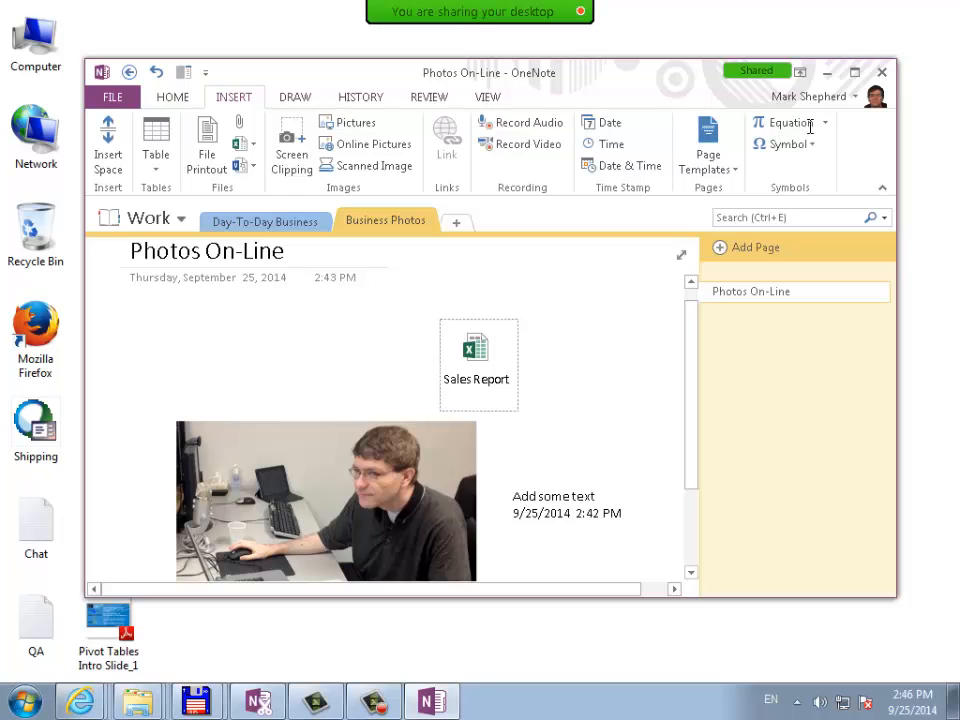
{"action": "double_click", "coordinate": [476, 350]}
{"action": "left_click", "coordinate": [450, 390]}
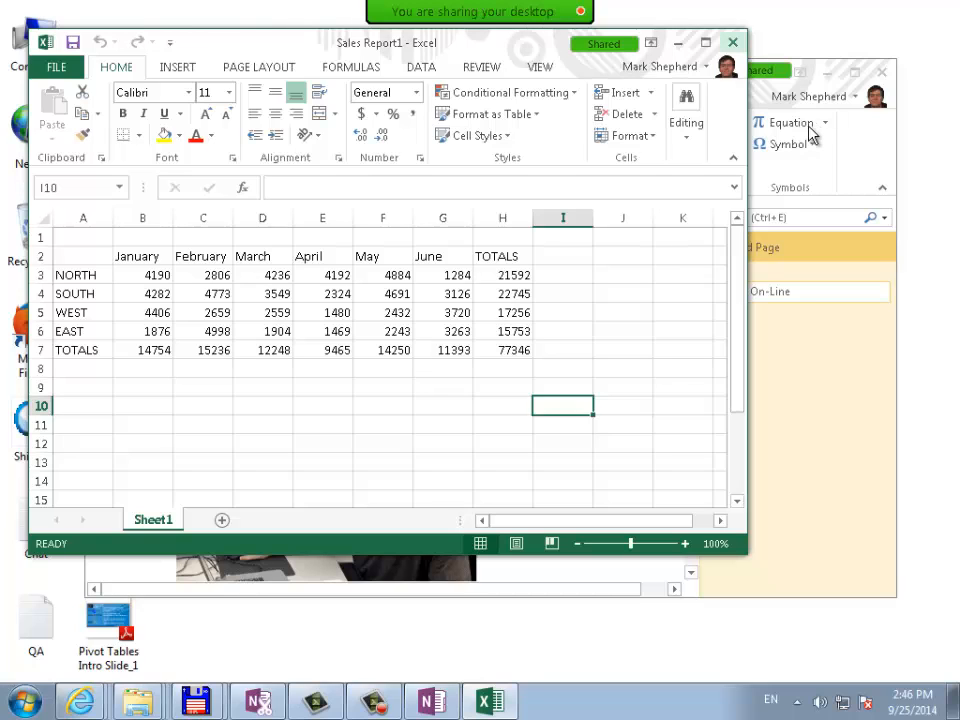
{"action": "left_click", "coordinate": [733, 42]}
Delete the attached Sales Report icon and insert the existing Sales Report workbook from the desktop as an embedded spreadsheet above the photo
{"action": "key", "text": "Delete"}
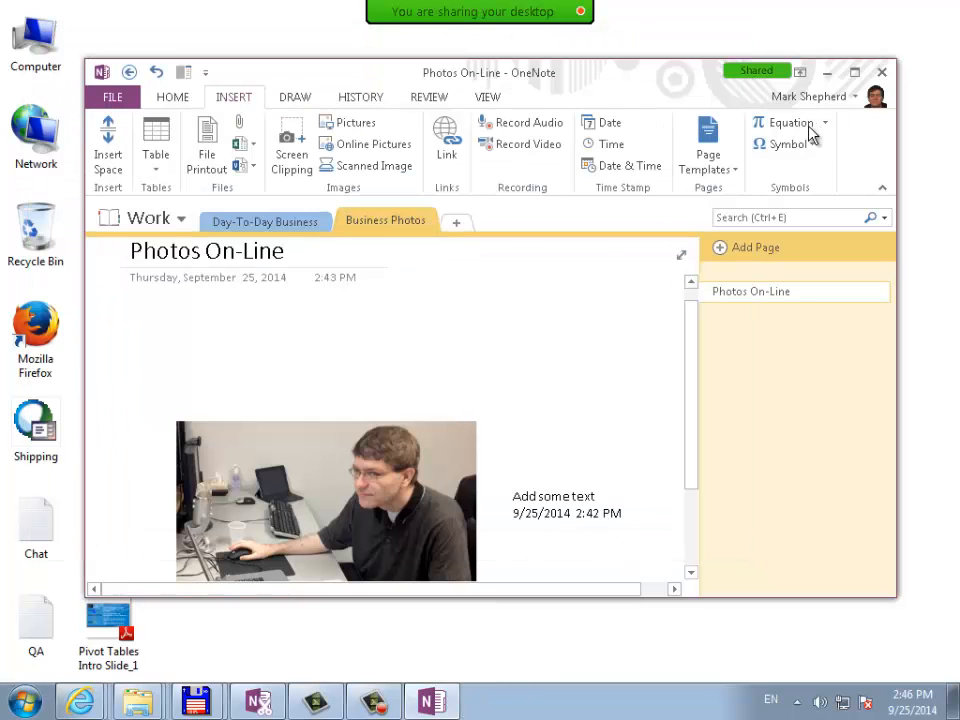
{"action": "left_click", "coordinate": [245, 144]}
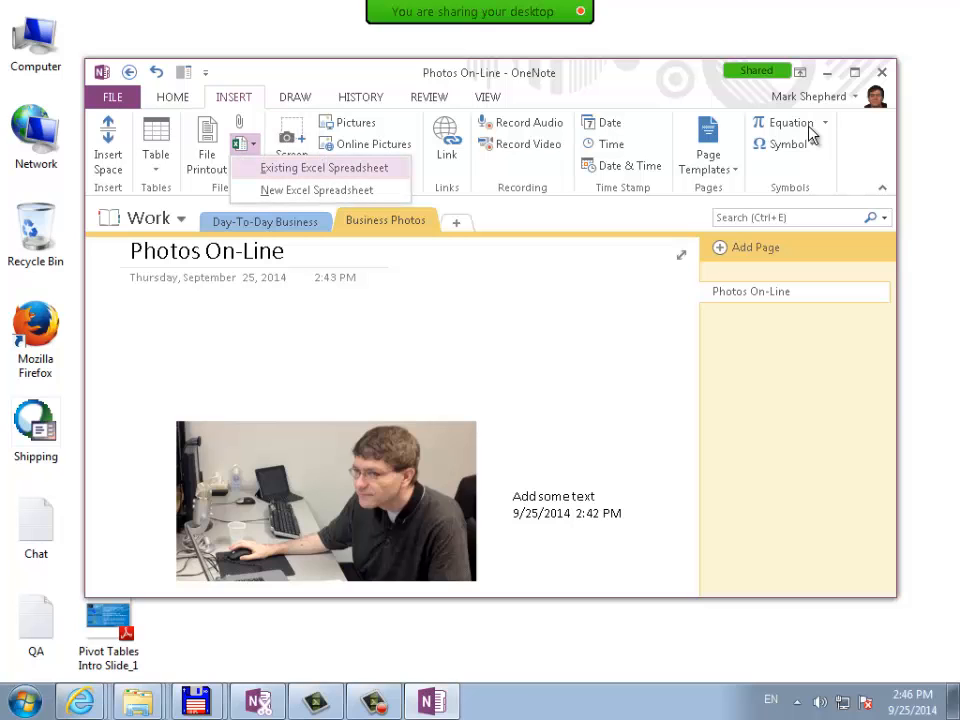
{"action": "left_click", "coordinate": [324, 168]}
{"action": "left_click", "coordinate": [308, 266]}
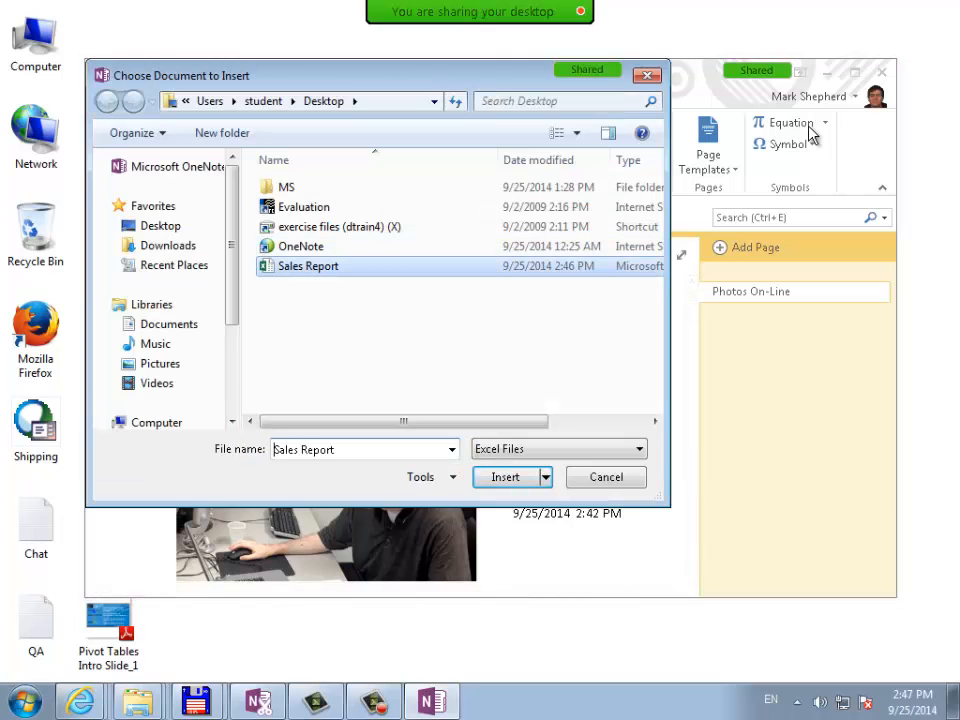
{"action": "left_click", "coordinate": [505, 477]}
{"action": "left_click", "coordinate": [484, 336]}
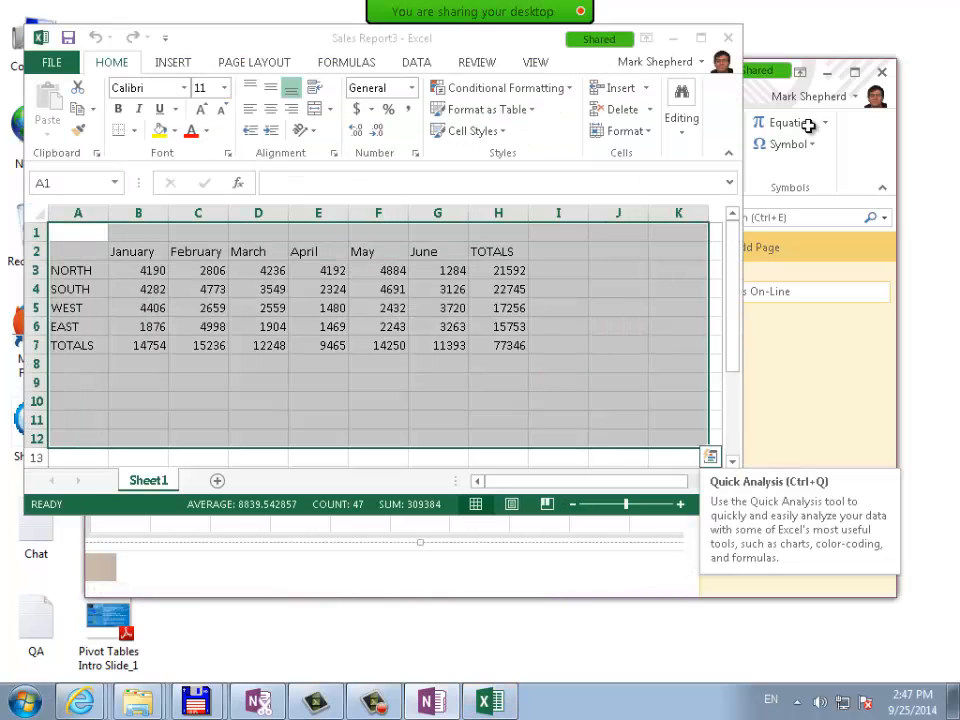
Enter the formula =SUM(D3:D7) in cell D8 of the embedded Sales Report spreadsheet opened for editing
{"action": "left_click", "coordinate": [258, 346]}
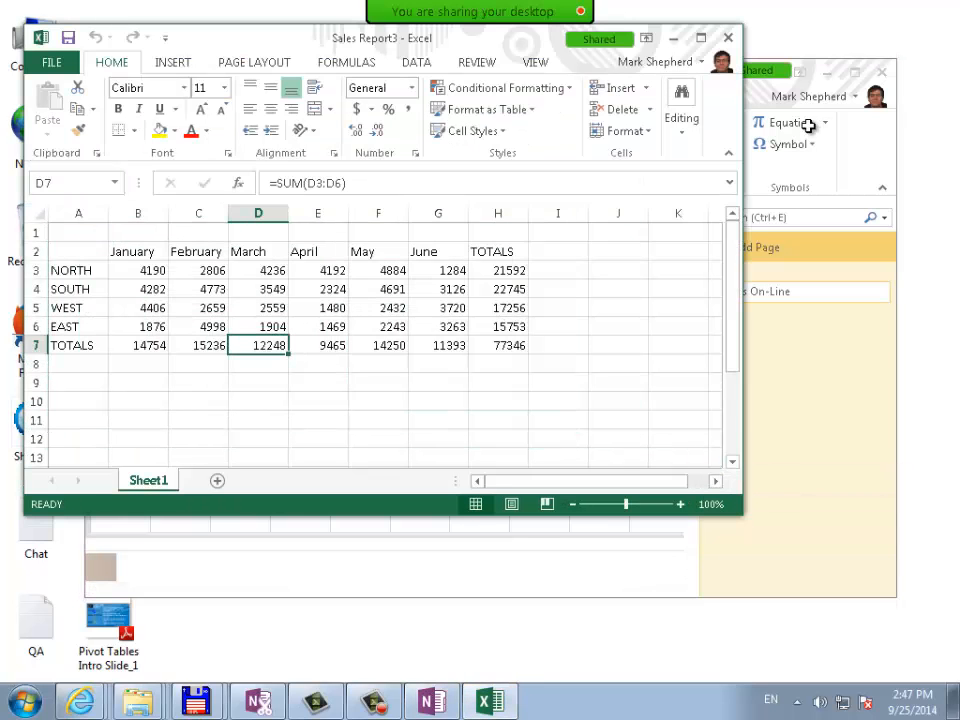
{"action": "left_click", "coordinate": [258, 363]}
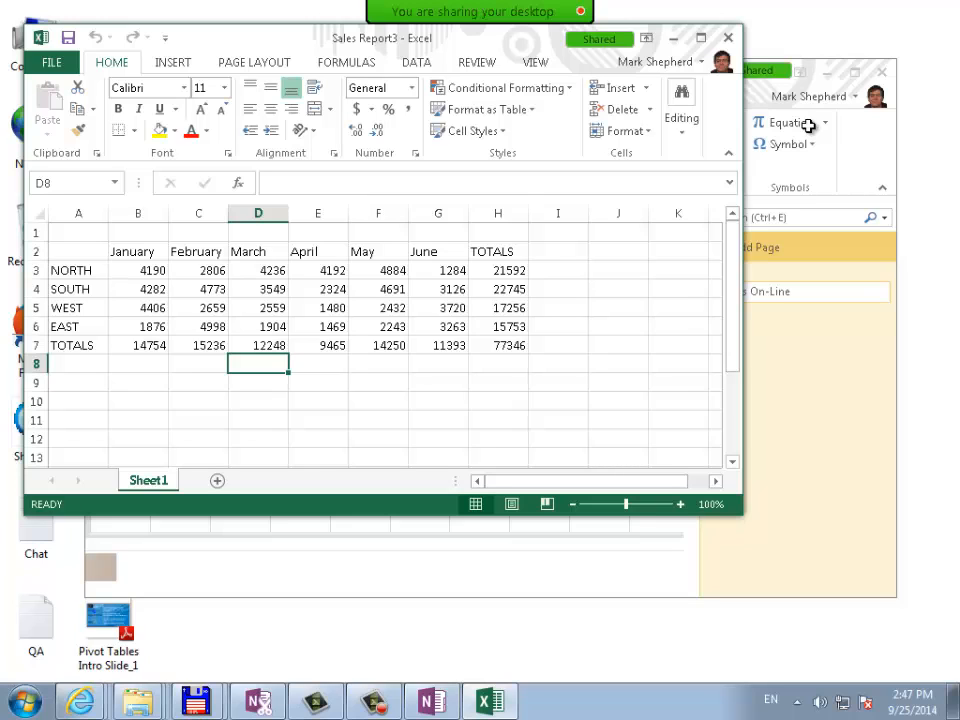
{"action": "type", "text": "=SUM"}
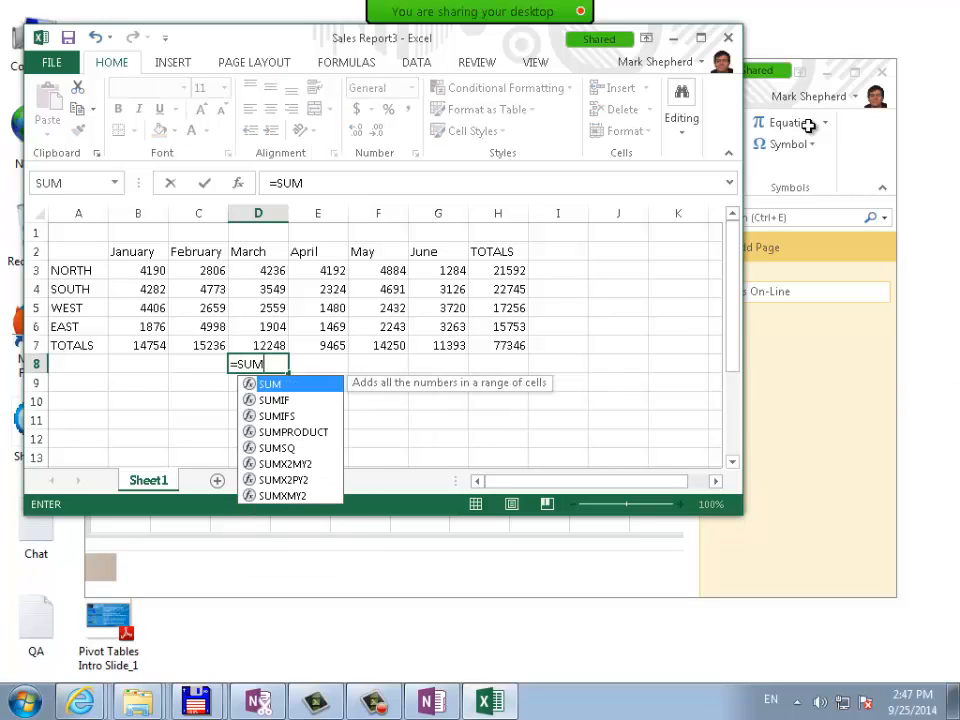
{"action": "type", "text": "("}
{"action": "left_click_drag", "start_coordinate": [258, 270], "coordinate": [258, 345]}
{"action": "key", "text": "Return"}
{"action": "key", "text": "Up"}
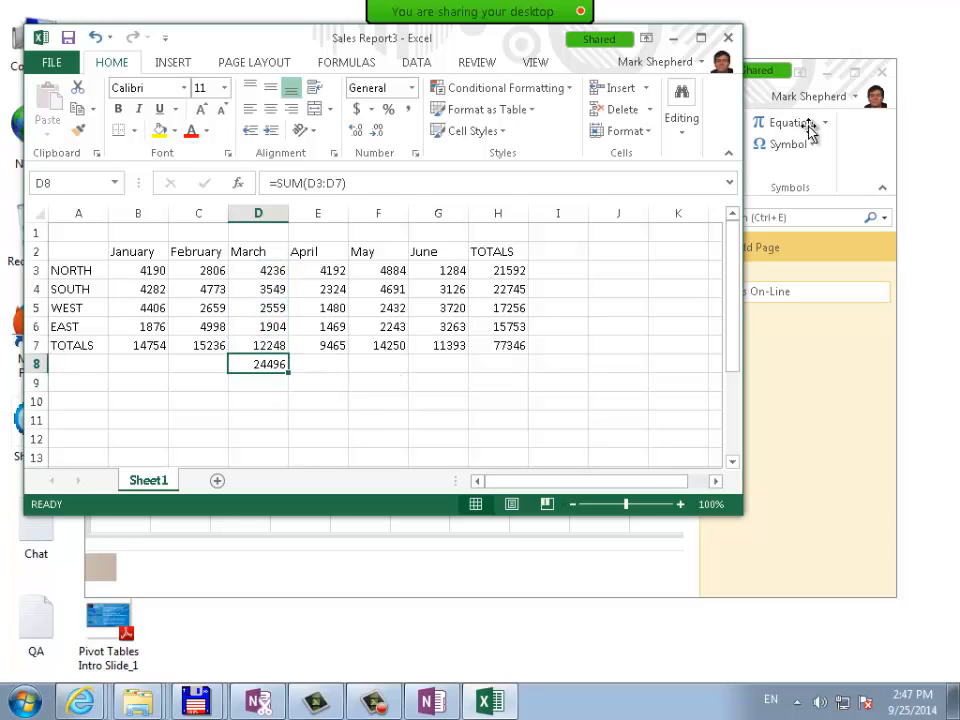
Save the changes to the embedded Sales Report spreadsheet and close its Excel window
{"action": "left_click", "coordinate": [258, 327]}
{"action": "left_click", "coordinate": [258, 289]}
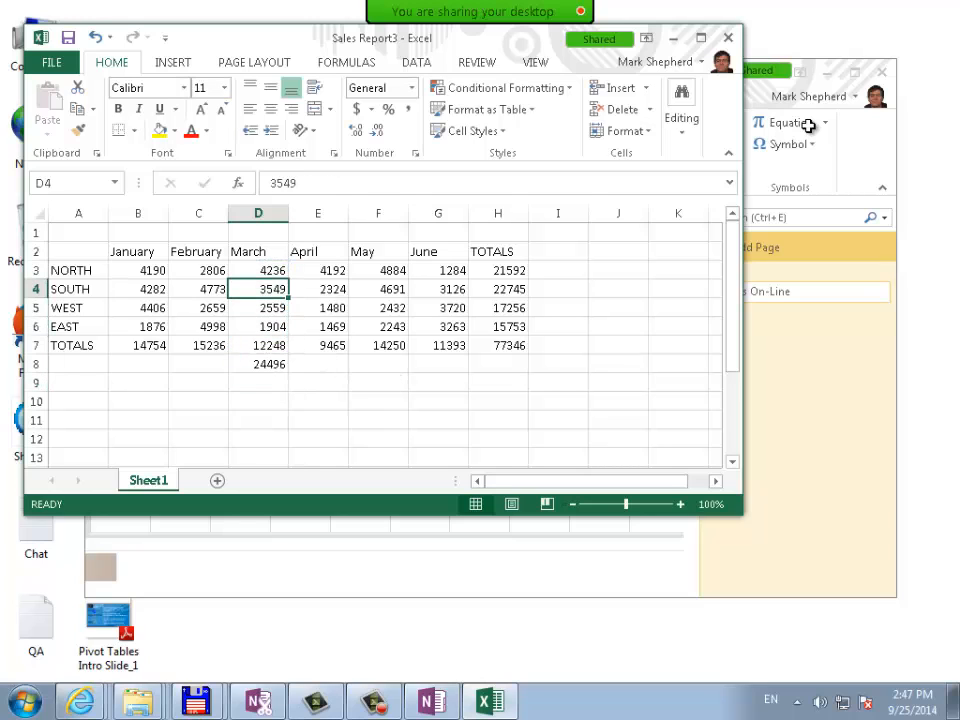
{"action": "left_click", "coordinate": [318, 364]}
{"action": "left_click", "coordinate": [258, 327]}
{"action": "key", "text": "Right"}
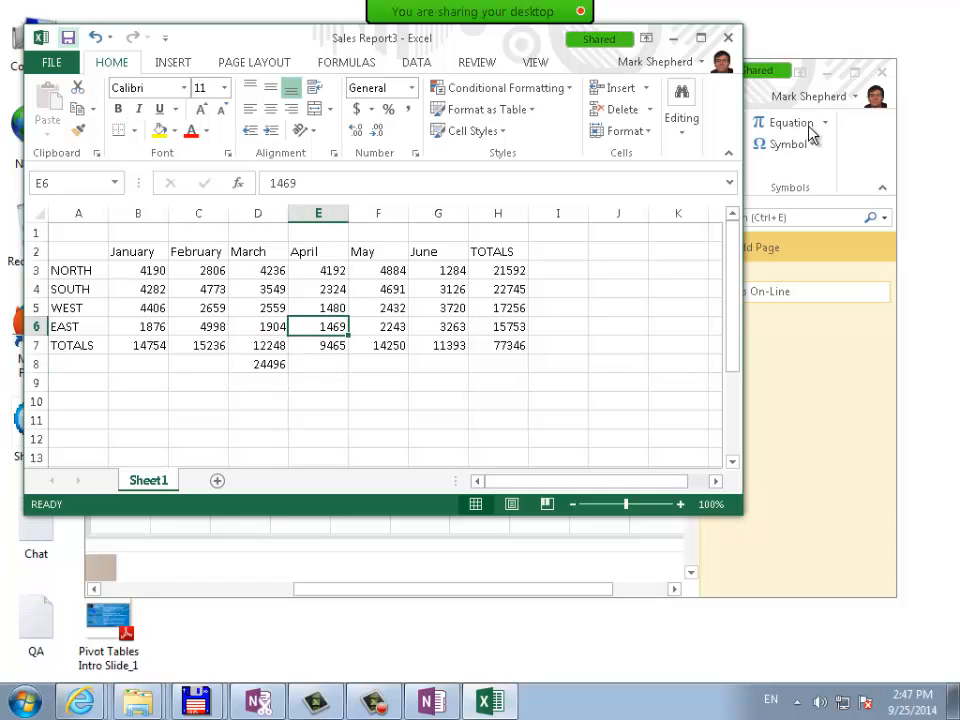
{"action": "left_click", "coordinate": [728, 38]}
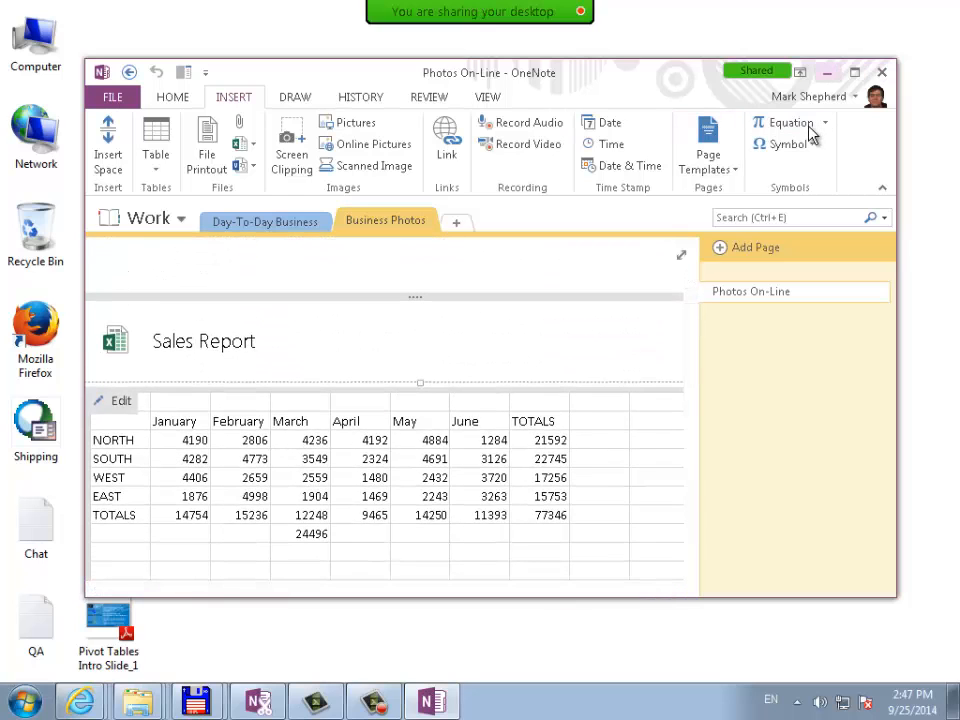
Minimize OneNote, open the original Sales Report from the desktop, examine row 8 below the totals, and close the workbook
{"action": "left_click", "coordinate": [827, 73]}
{"action": "double_click", "coordinate": [182, 235]}
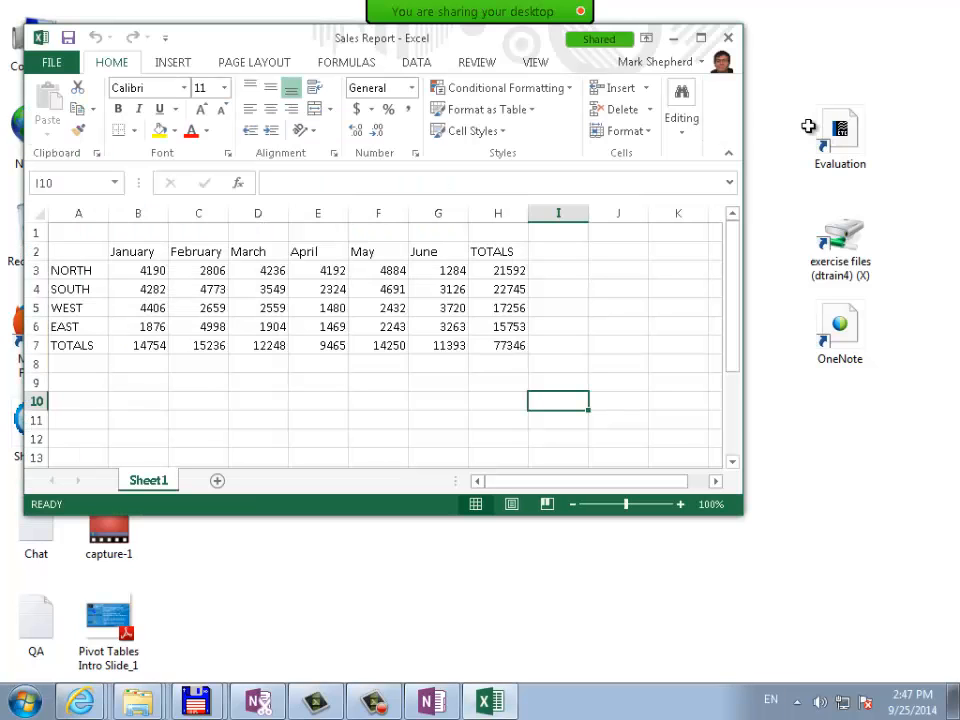
{"action": "left_click", "coordinate": [258, 364]}
{"action": "left_click", "coordinate": [318, 364]}
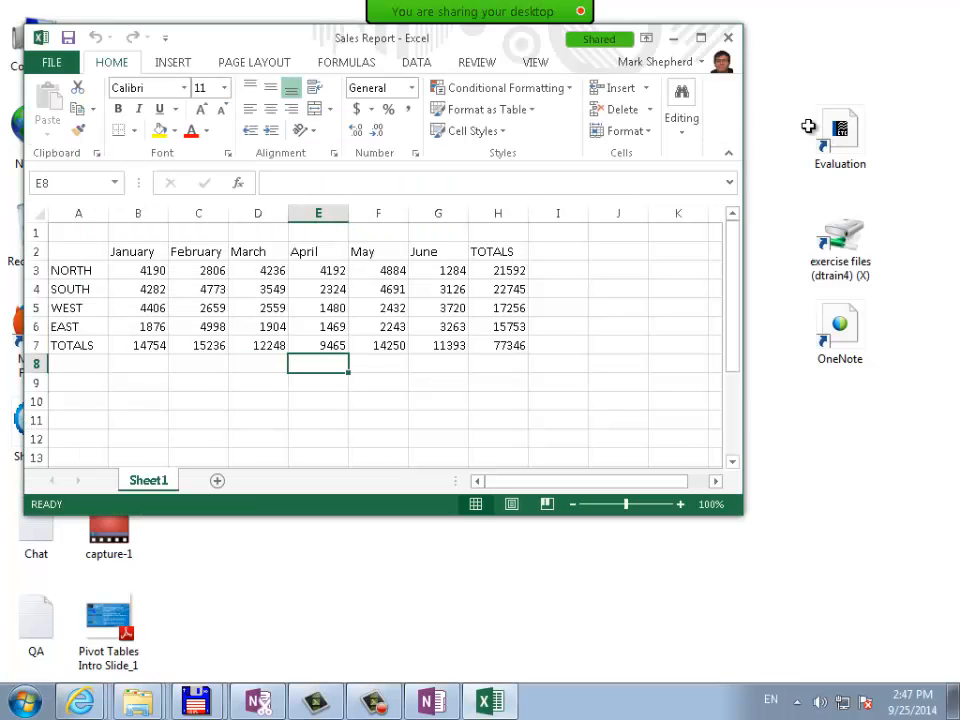
{"action": "key", "text": "Left"}
{"action": "key", "text": "Right"}
{"action": "key", "text": "Left"}
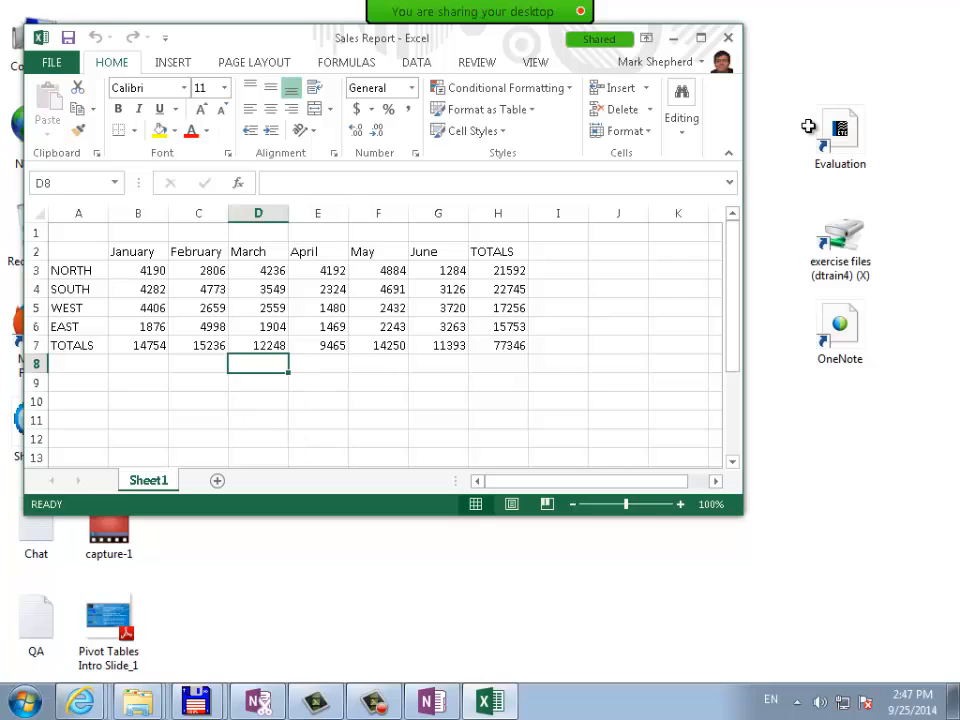
{"action": "key", "text": "Right"}
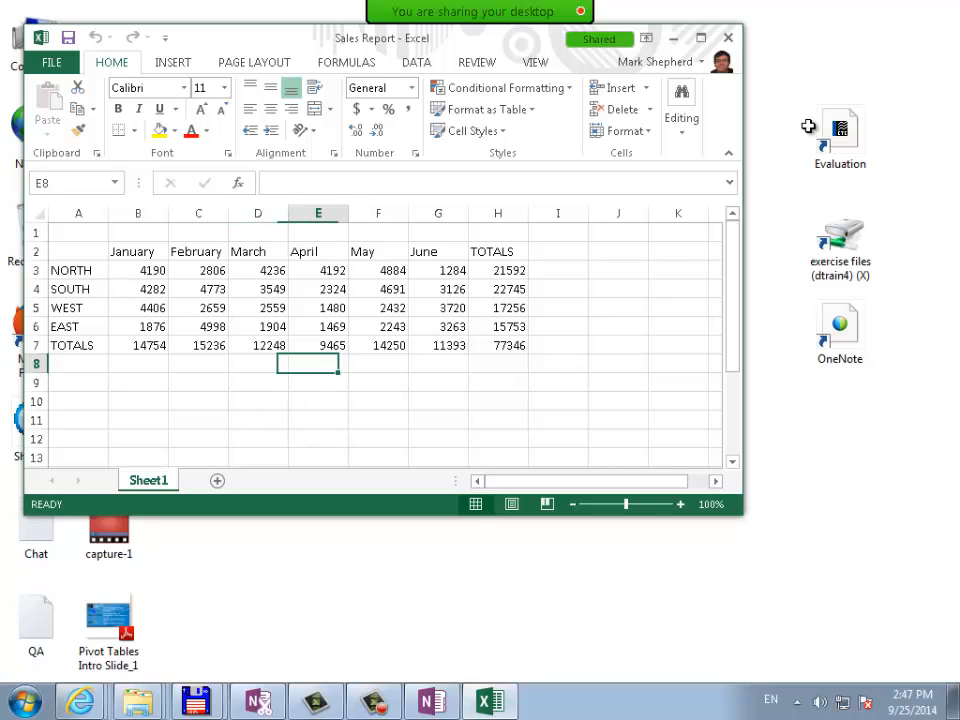
{"action": "key", "text": "alt+F4"}
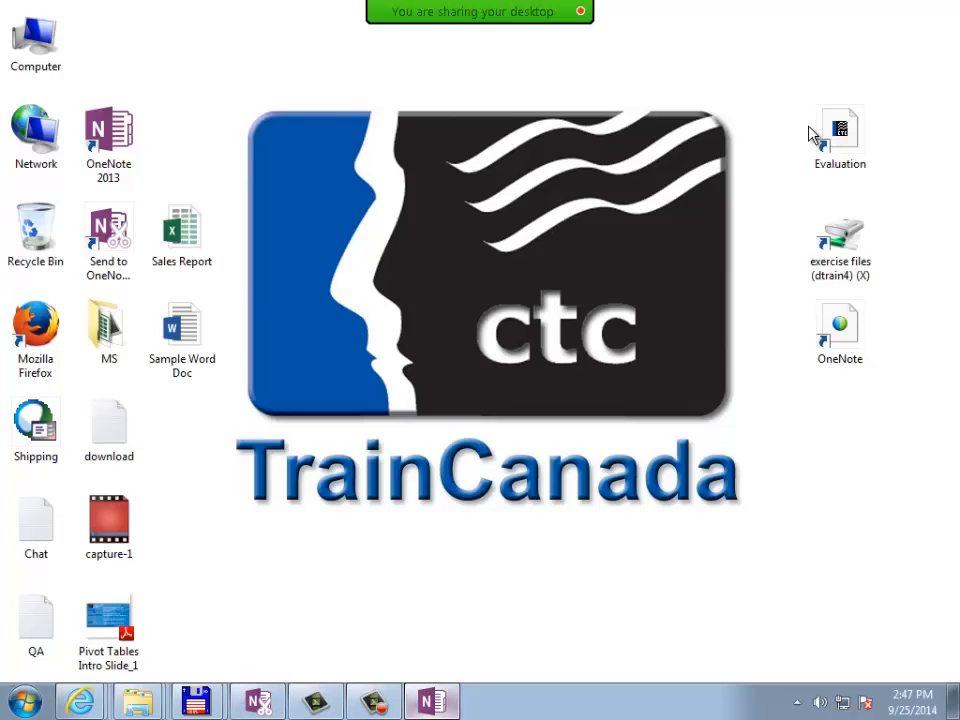
Switch back to OneNote and insert Sample Word Doc from the desktop as an attached file between the two time-stamped text notes
{"action": "key", "text": "alt+Tab"}
{"action": "scroll", "coordinate": [809, 127], "scroll_direction": "down", "scroll_amount": 5}
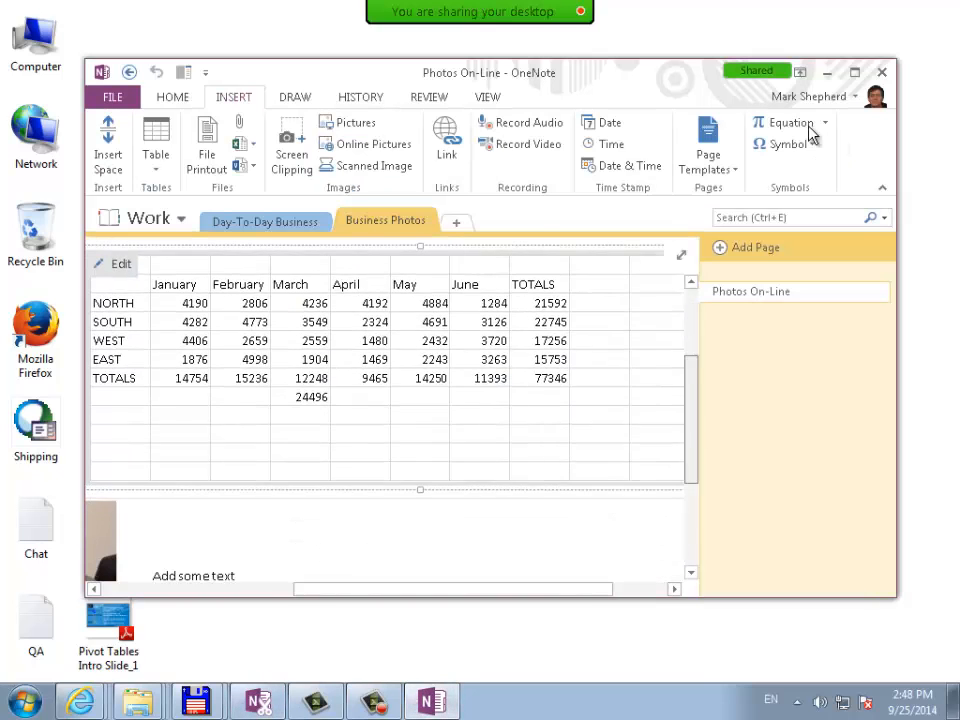
{"action": "scroll", "coordinate": [809, 134], "scroll_direction": "left", "scroll_amount": 3}
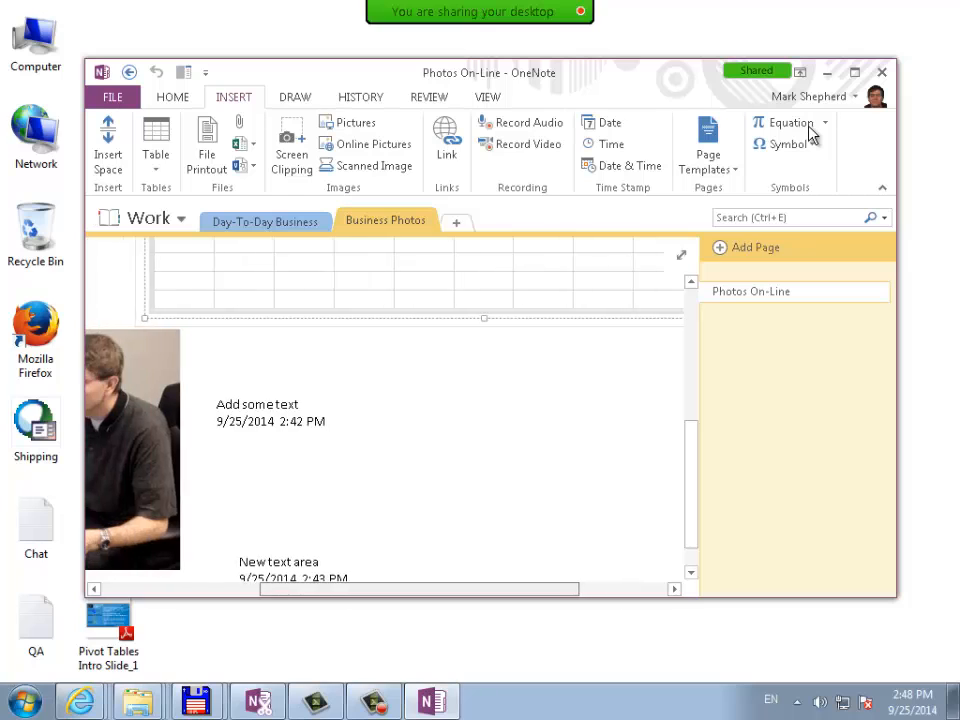
{"action": "scroll", "coordinate": [812, 134], "scroll_direction": "down", "scroll_amount": 1}
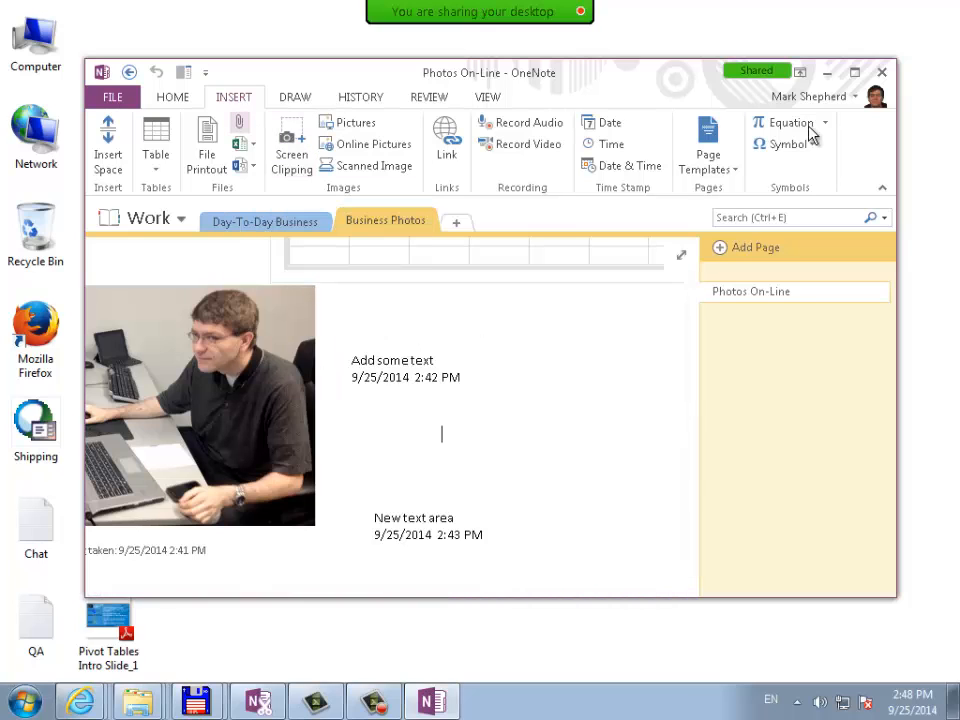
{"action": "left_click", "coordinate": [239, 121]}
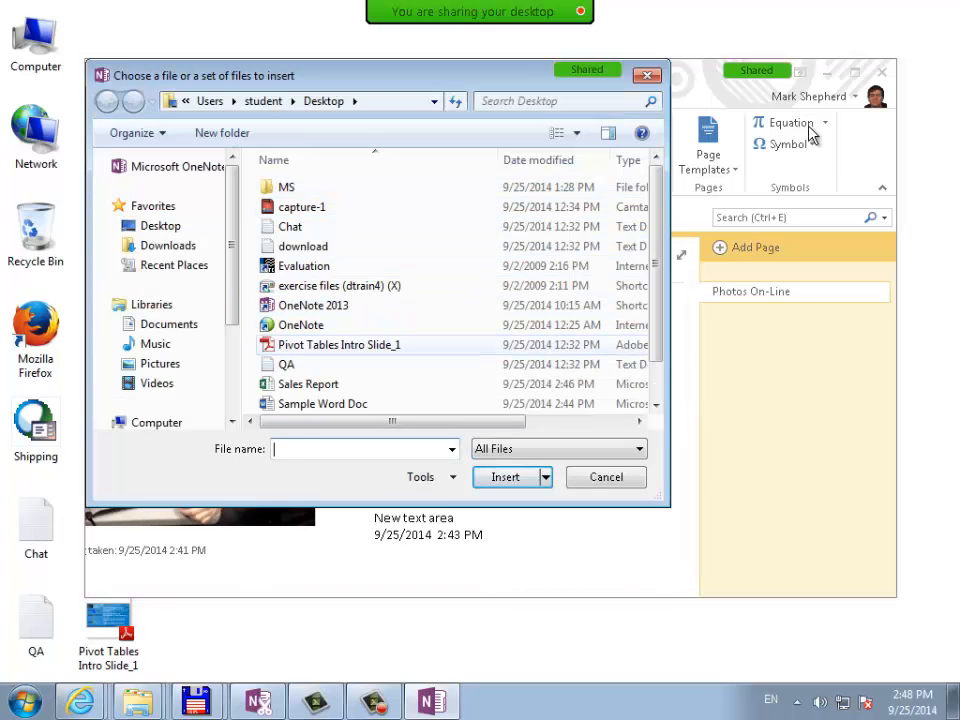
{"action": "left_click_drag", "start_coordinate": [655, 318], "coordinate": [655, 350]}
{"action": "left_click", "coordinate": [323, 364]}
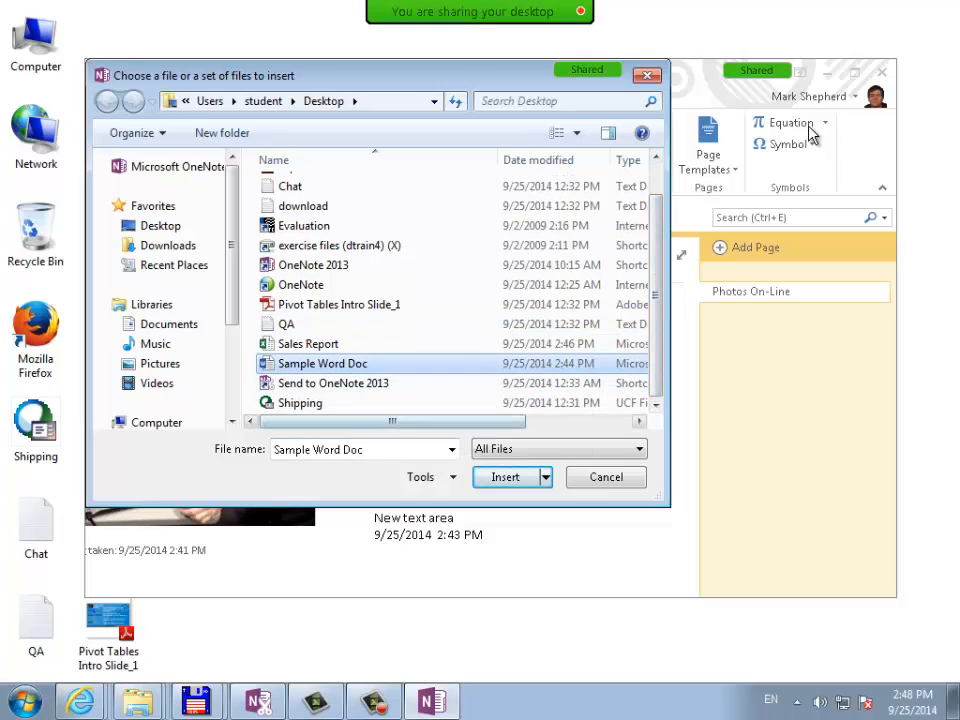
{"action": "key", "text": "Return"}
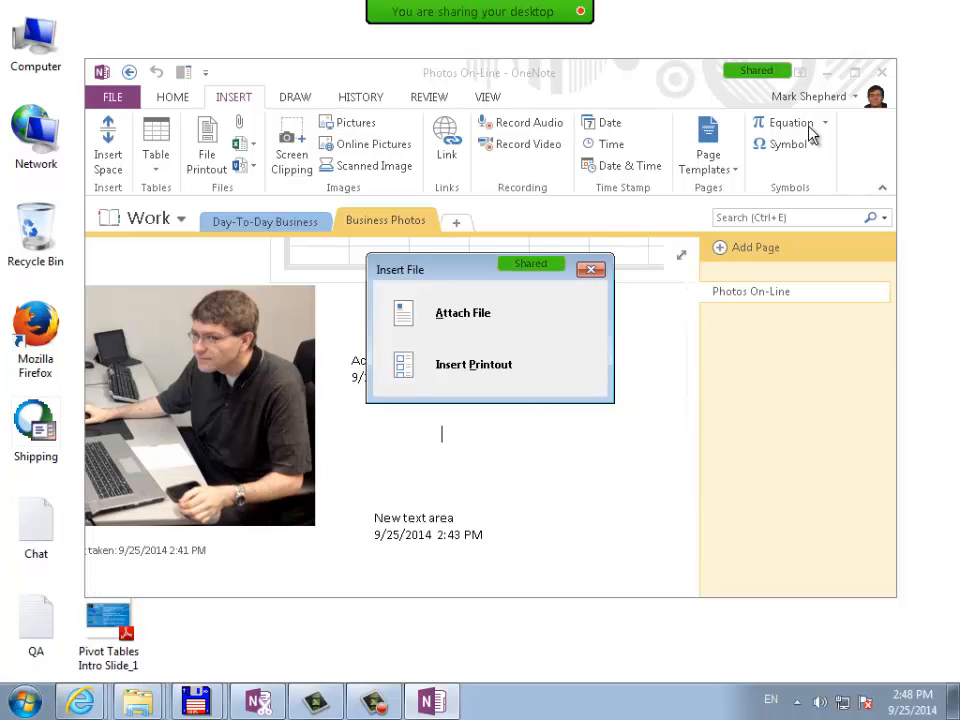
{"action": "key", "text": "Down"}
{"action": "key", "text": "Down"}
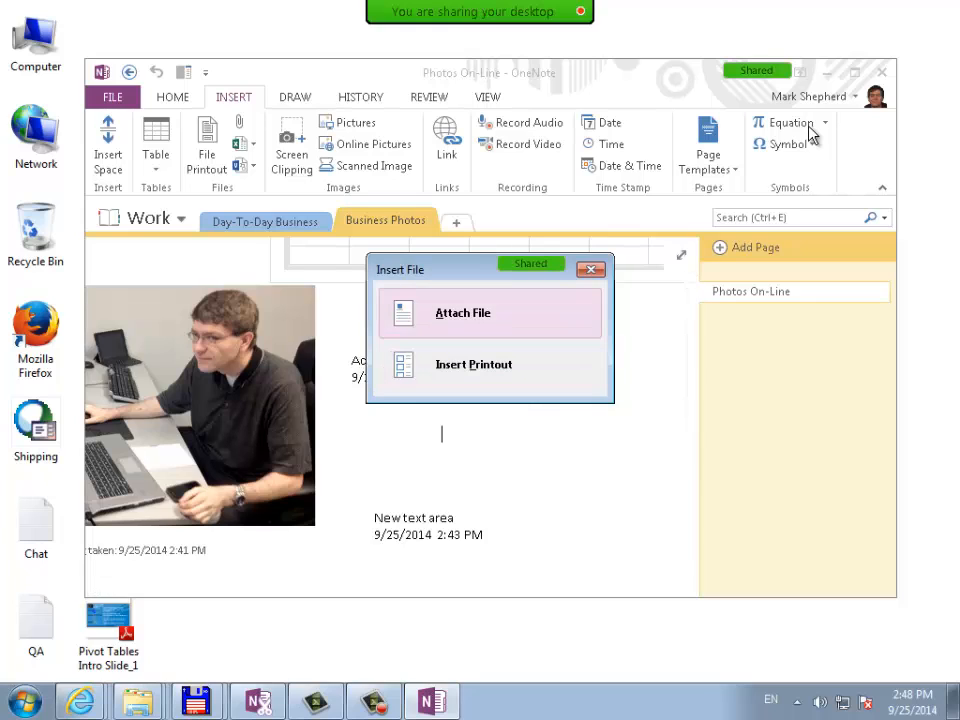
{"action": "left_click_drag", "start_coordinate": [450, 269], "coordinate": [476, 268]}
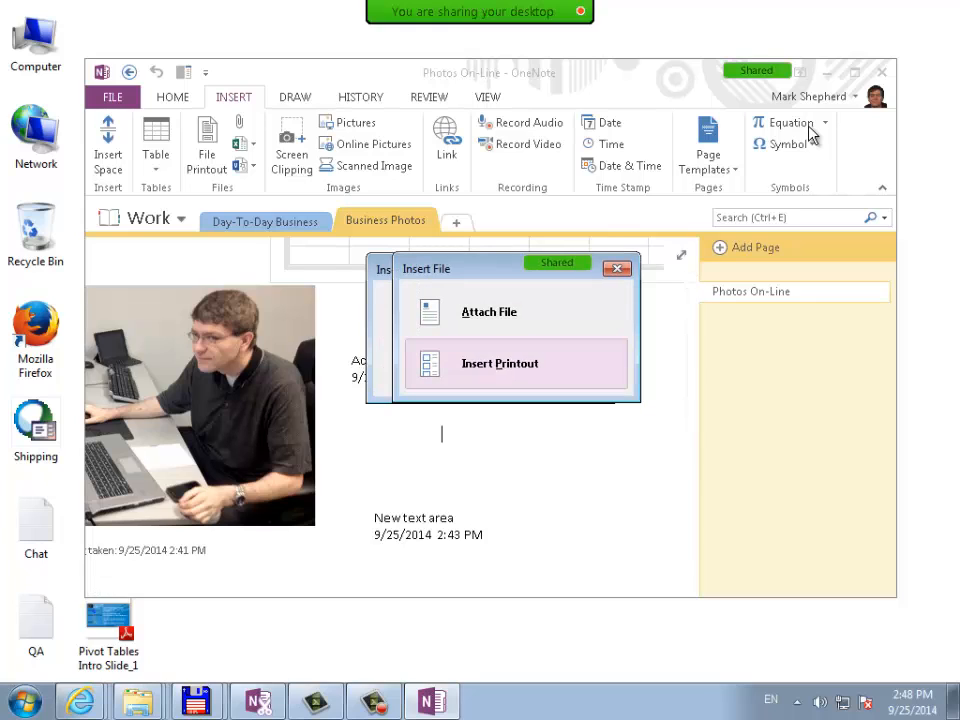
{"action": "key", "text": "Up"}
{"action": "key", "text": "Down"}
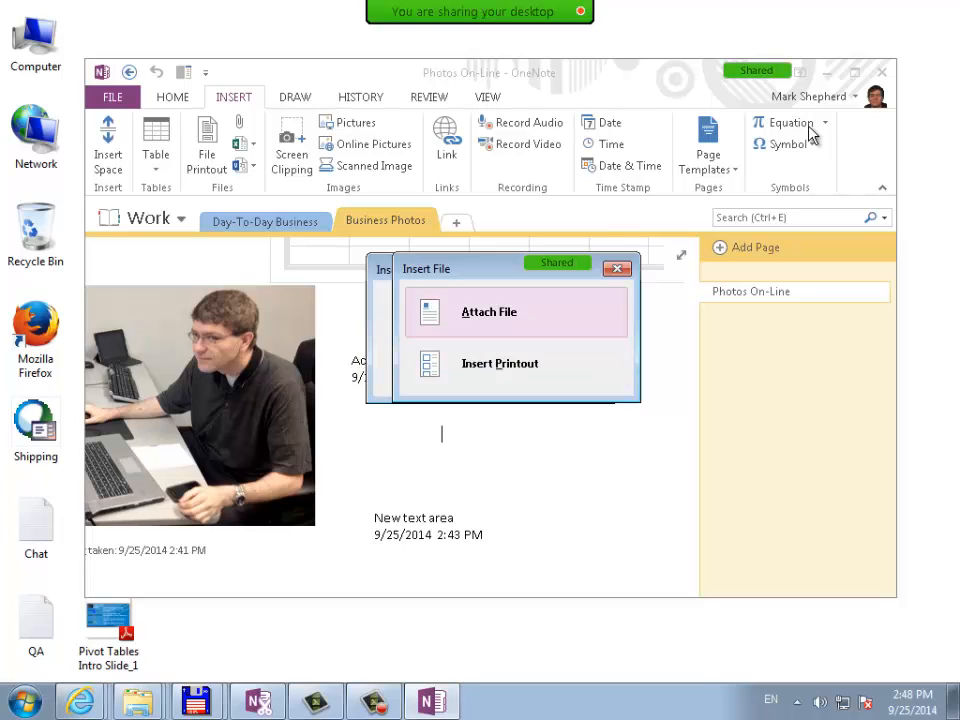
{"action": "key", "text": "Return"}
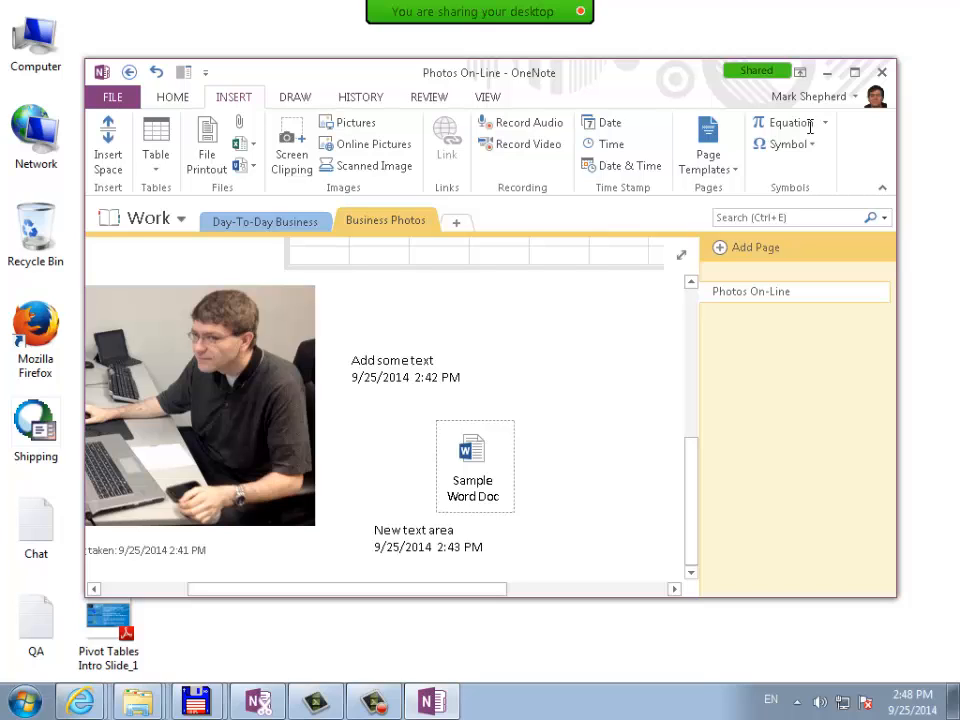
Open the attached Sample Word Doc, add the line "Add more details here!" below the bullets, and save and close it
{"action": "double_click", "coordinate": [472, 450]}
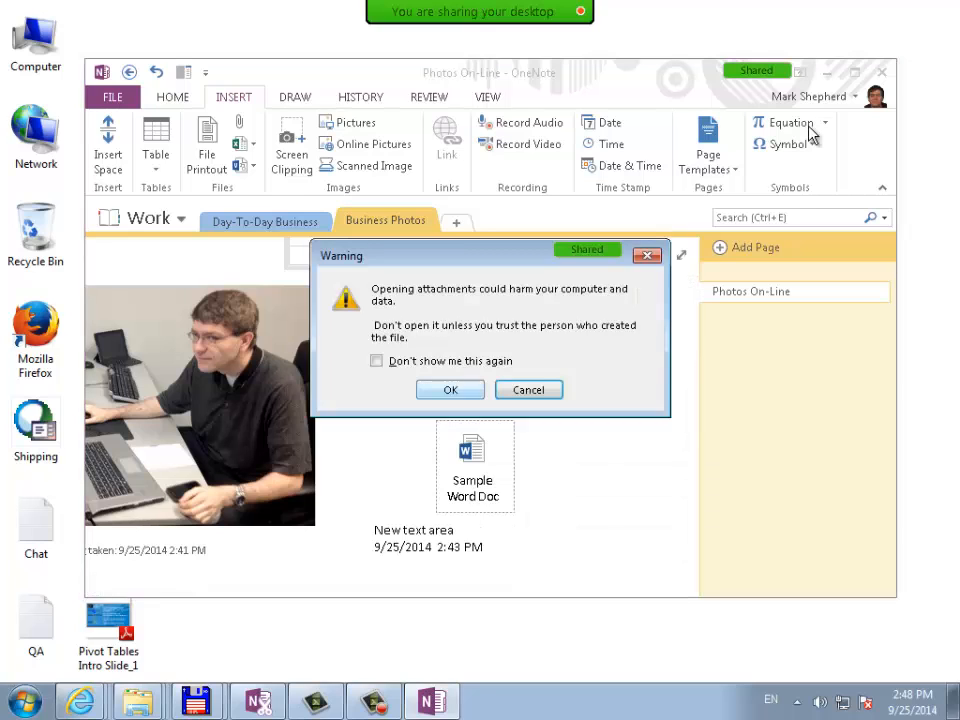
{"action": "key", "text": "Return"}
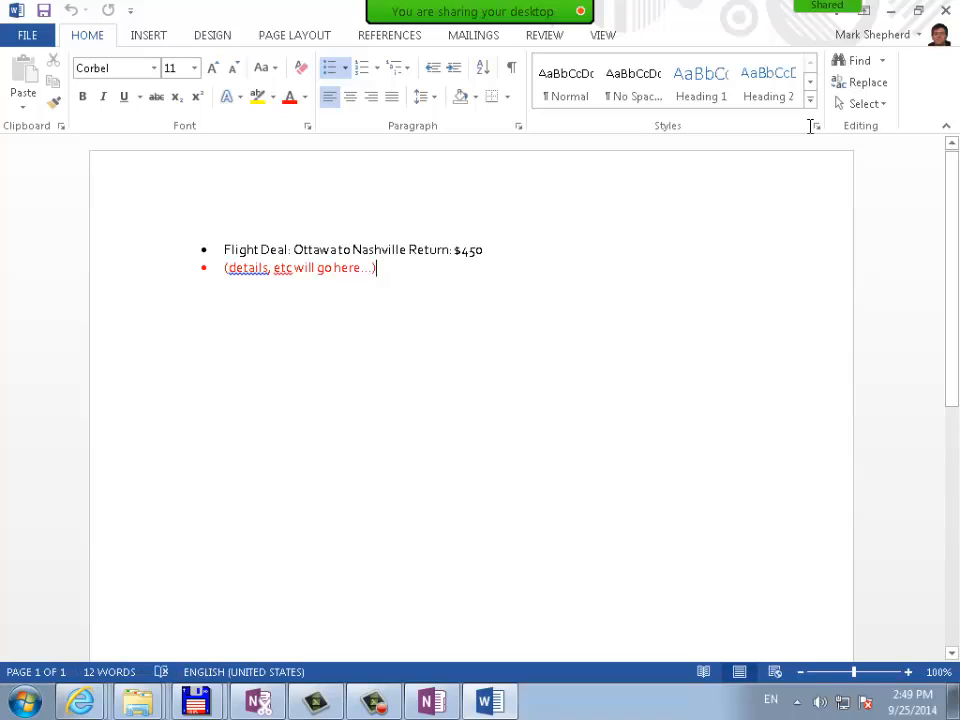
{"action": "key", "text": "Return"}
{"action": "key", "text": "Return"}
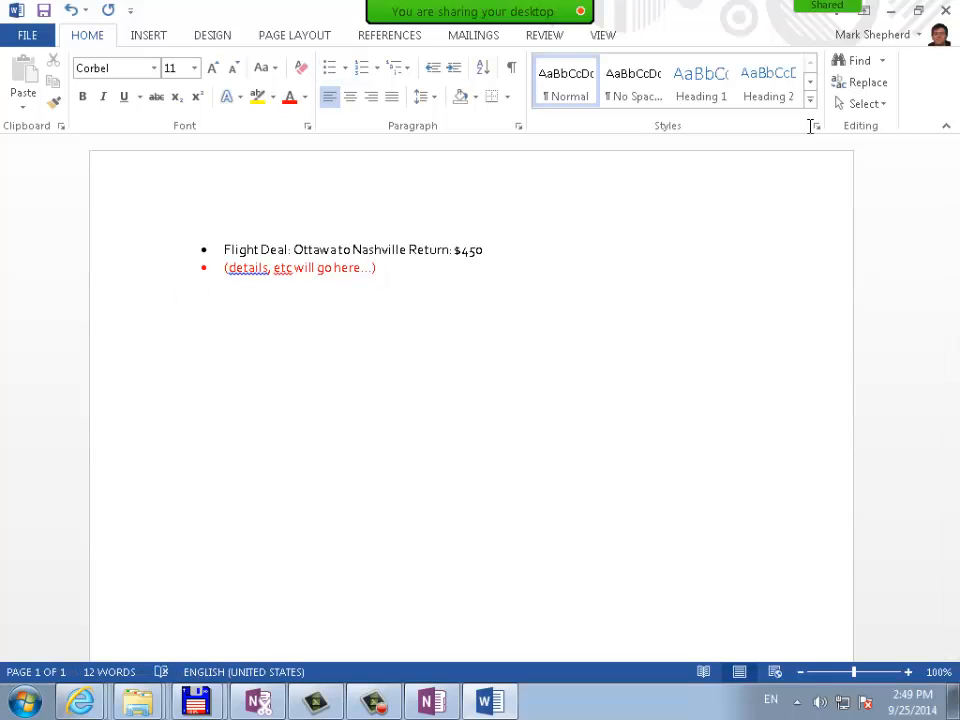
{"action": "type", "text": "Add more details her"}
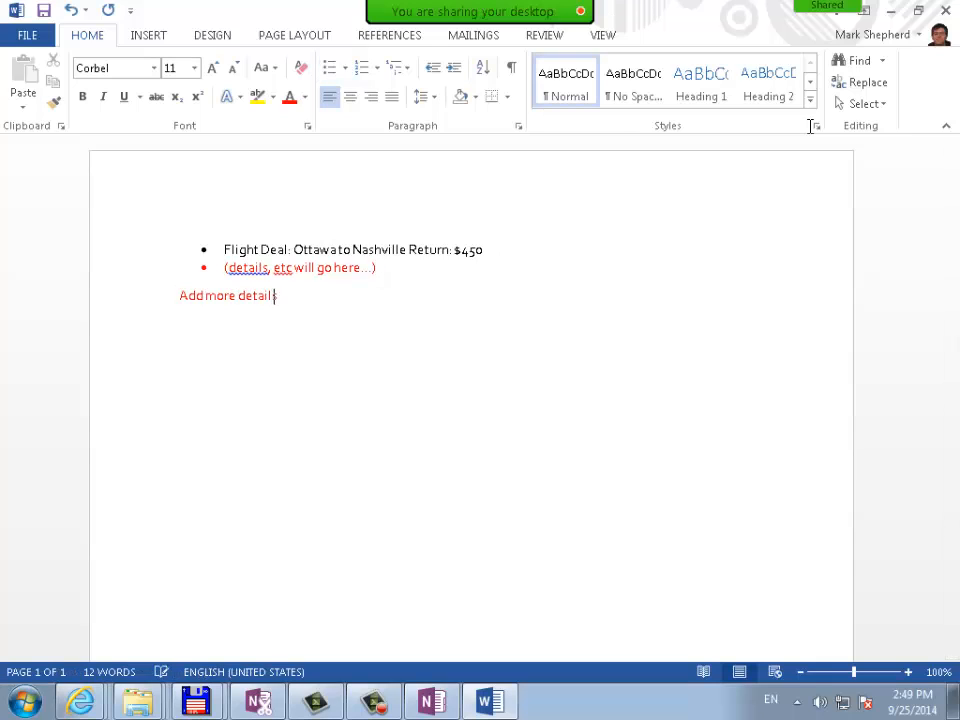
{"action": "type", "text": "e!"}
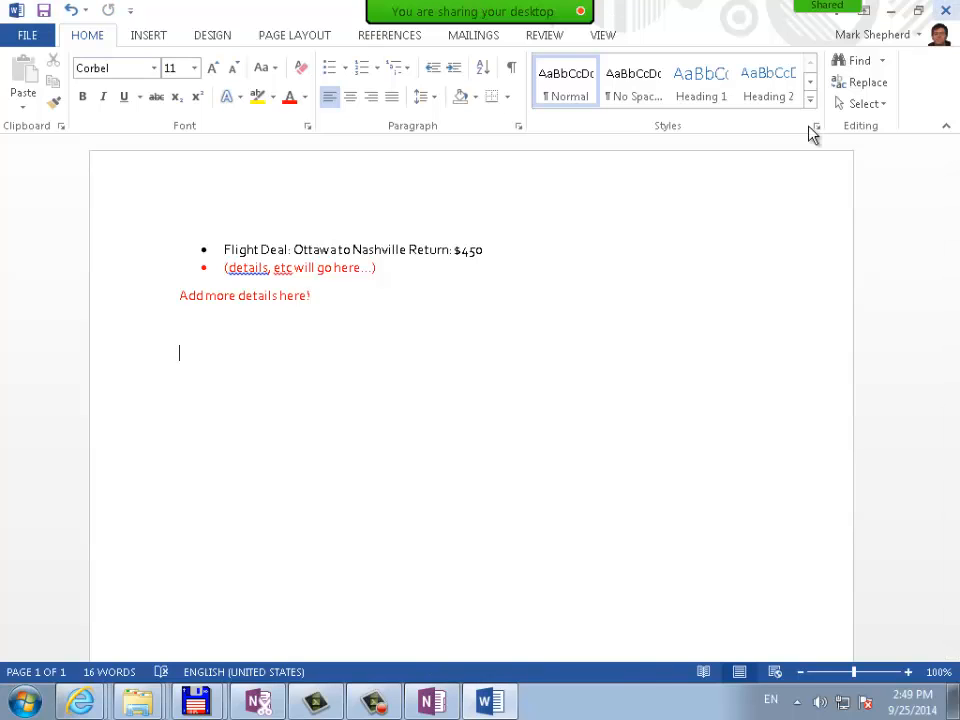
{"action": "key", "text": "alt+F4"}
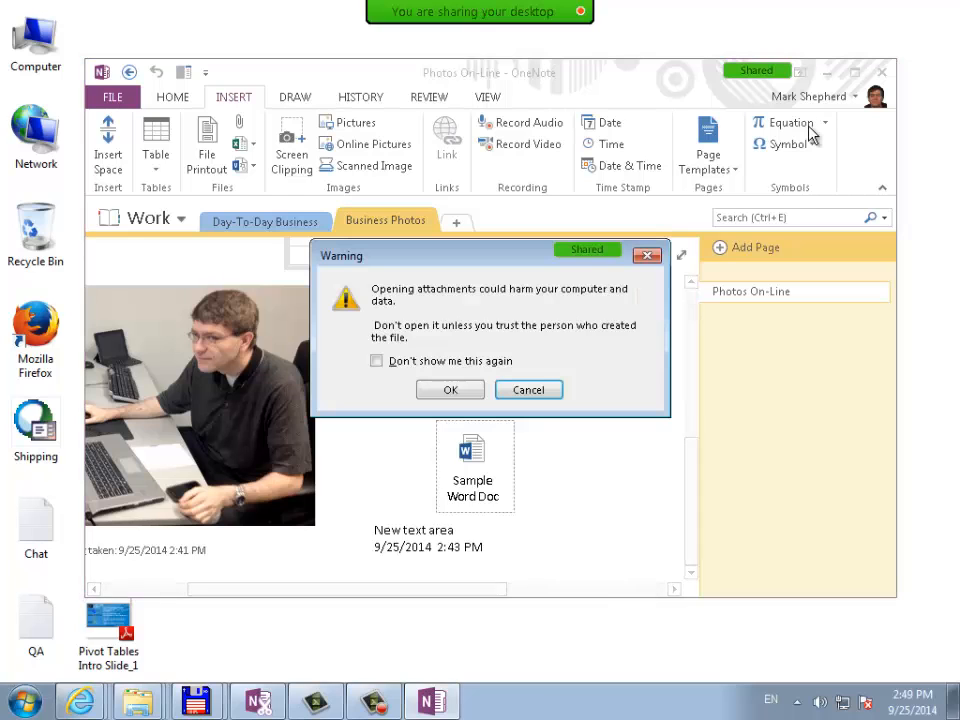
Reopen the attached Sample Word Doc from the OneNote page to check the text below the bullets
{"action": "key", "text": "Return"}
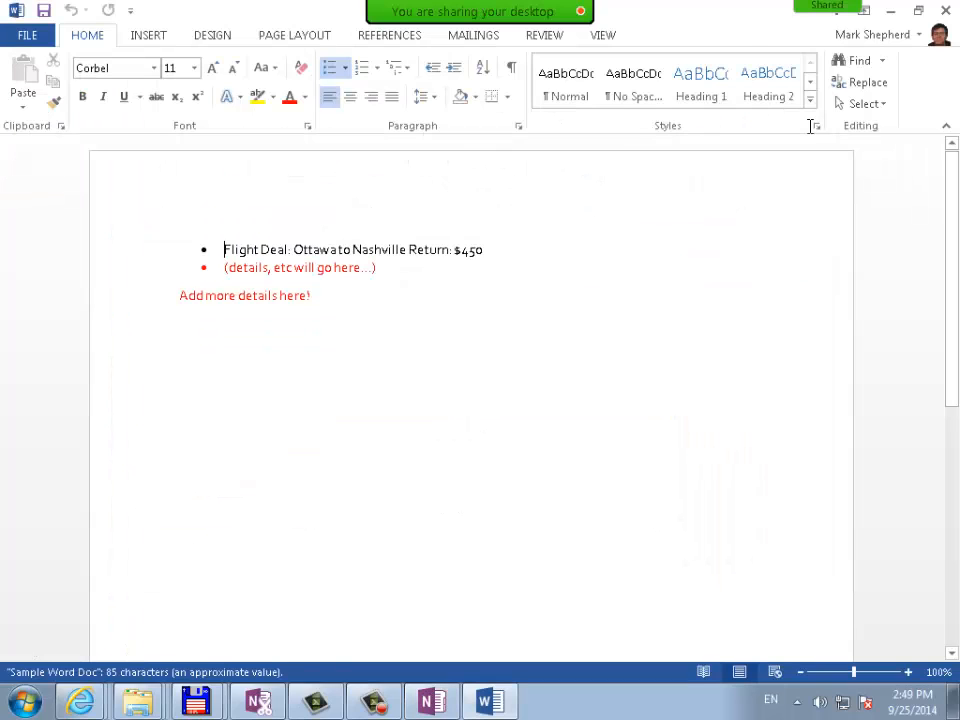
Close Sample Word Doc and delete its attachment from between the two time-stamped text notes on the OneNote page
{"action": "key", "text": "ctrl+End"}
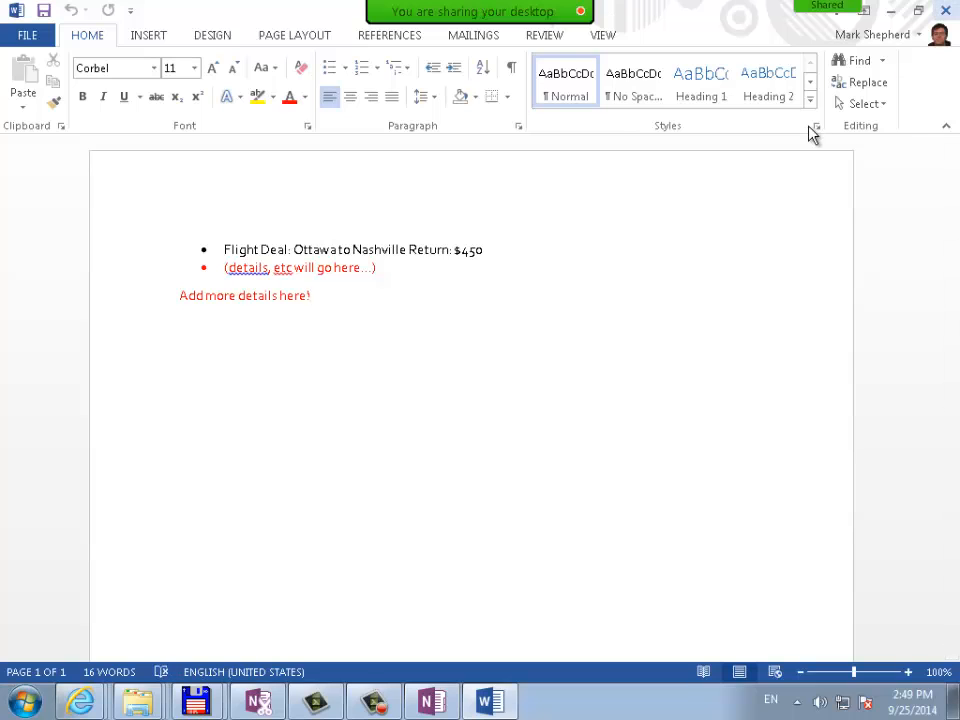
{"action": "key", "text": "alt+F4"}
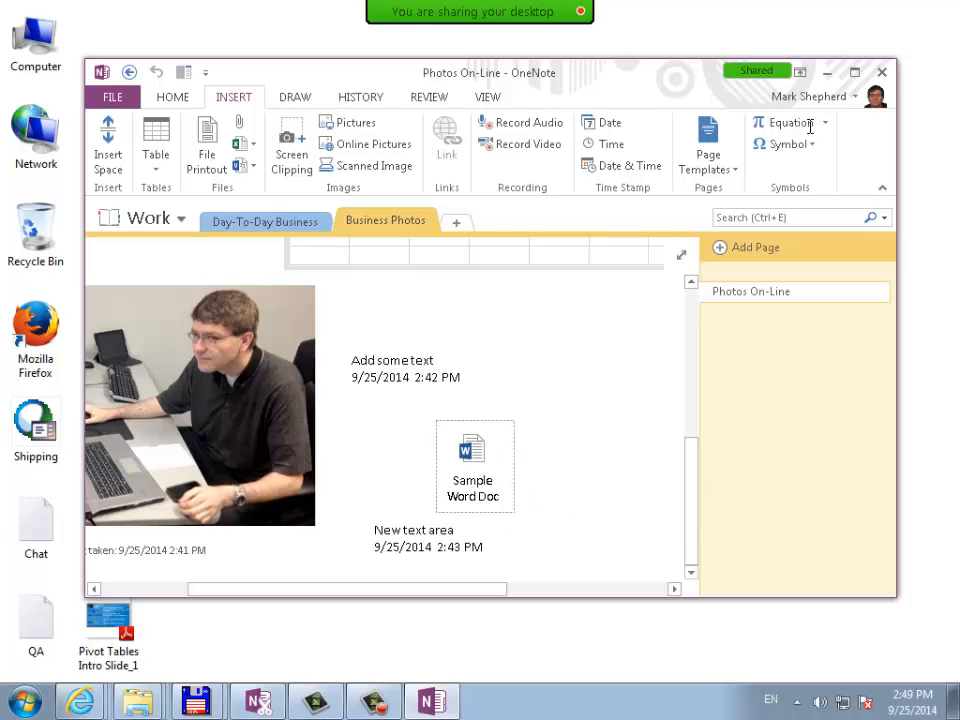
{"action": "key", "text": "Delete"}
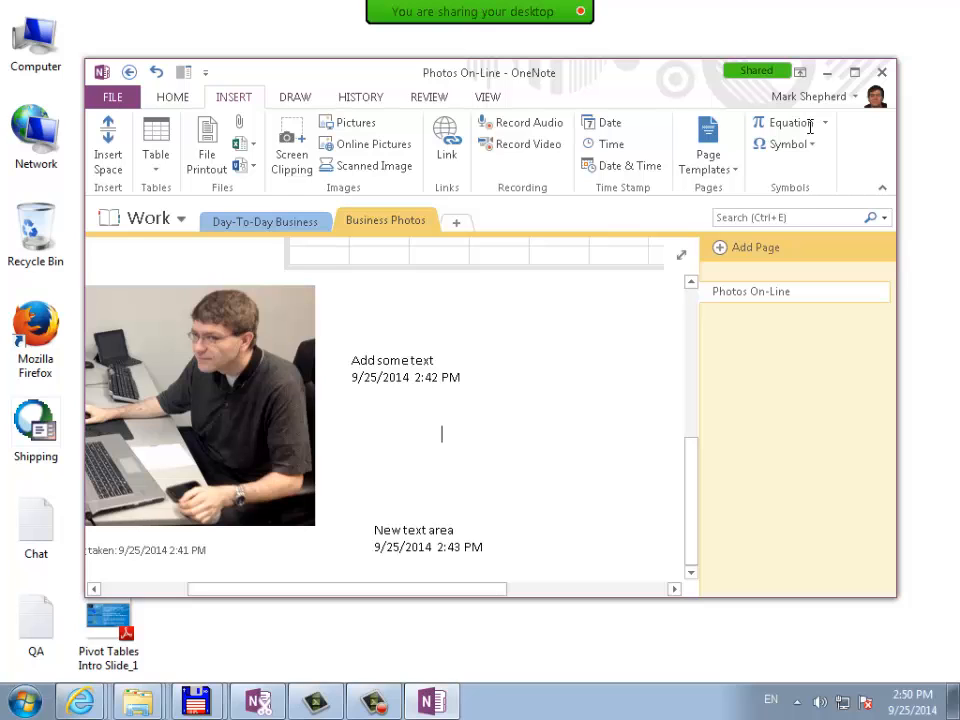
{"action": "scroll", "coordinate": [809, 127], "scroll_direction": "up", "scroll_amount": 7}
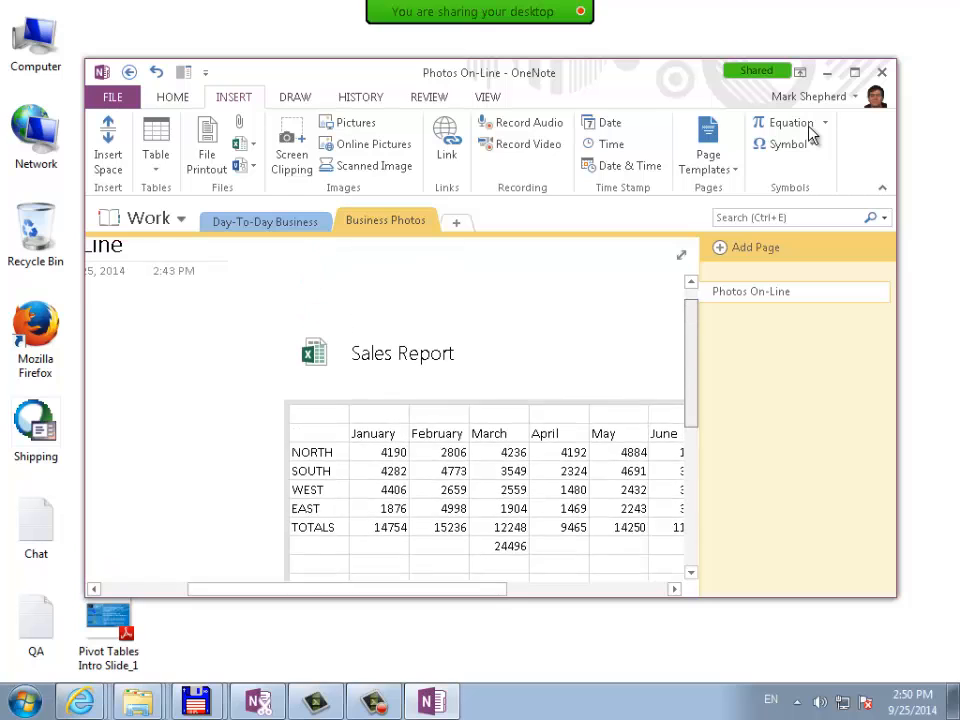
{"action": "scroll", "coordinate": [809, 127], "scroll_direction": "down", "scroll_amount": 7}
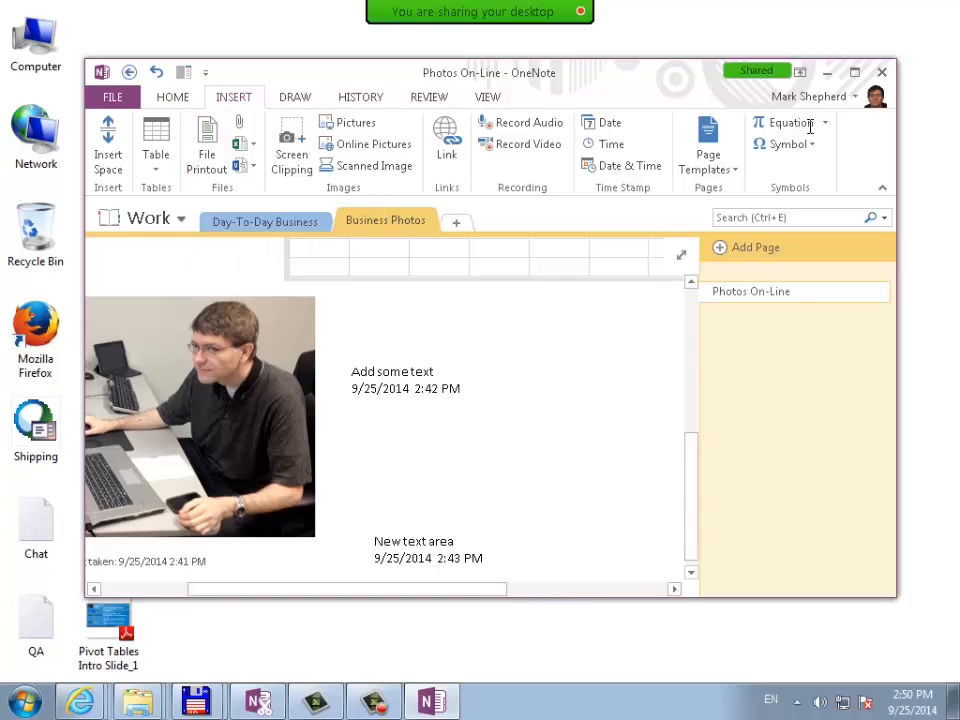
{"action": "mouse_move", "coordinate": [691, 496]}
{"action": "left_mouse_down"}
{"action": "mouse_move", "coordinate": [691, 436]}
{"action": "mouse_move", "coordinate": [691, 501]}
{"action": "left_mouse_up"}
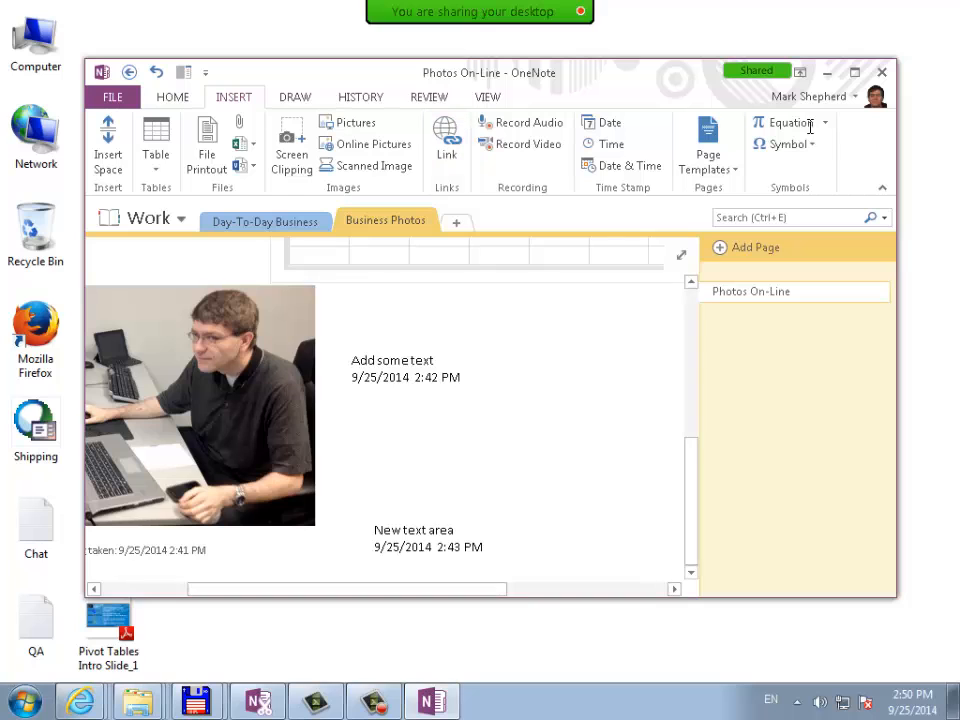
{"action": "mouse_move", "coordinate": [691, 500]}
{"action": "left_mouse_down"}
{"action": "mouse_move", "coordinate": [691, 353]}
{"action": "mouse_move", "coordinate": [691, 501]}
{"action": "left_mouse_up"}
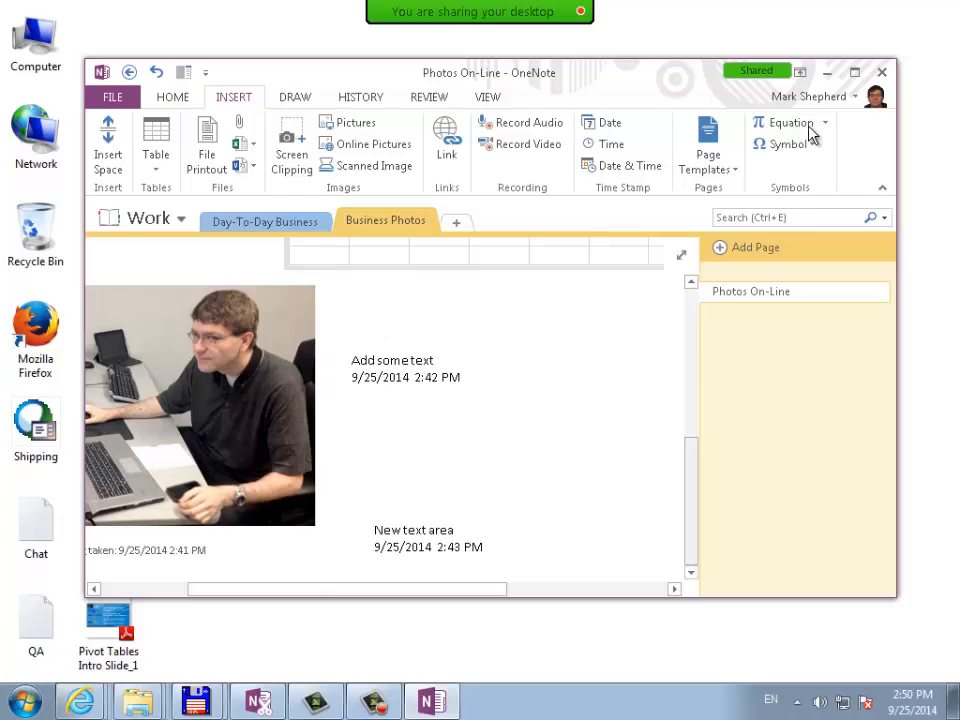
{"action": "scroll", "coordinate": [441, 431], "scroll_direction": "up", "scroll_amount": 2}
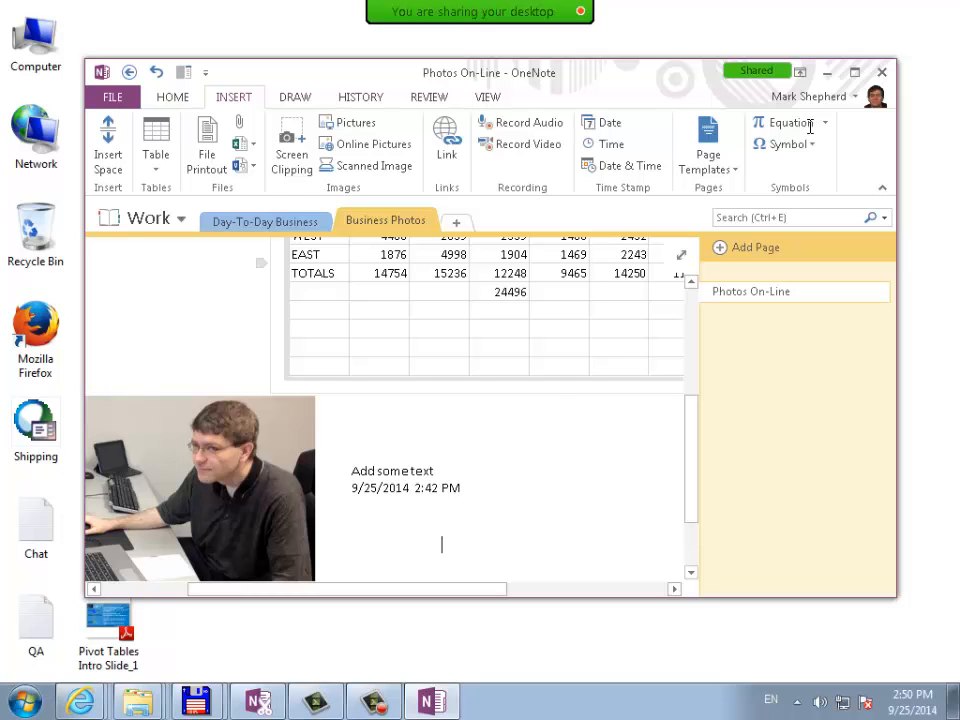
{"action": "scroll", "coordinate": [810, 127], "scroll_direction": "up", "scroll_amount": 5}
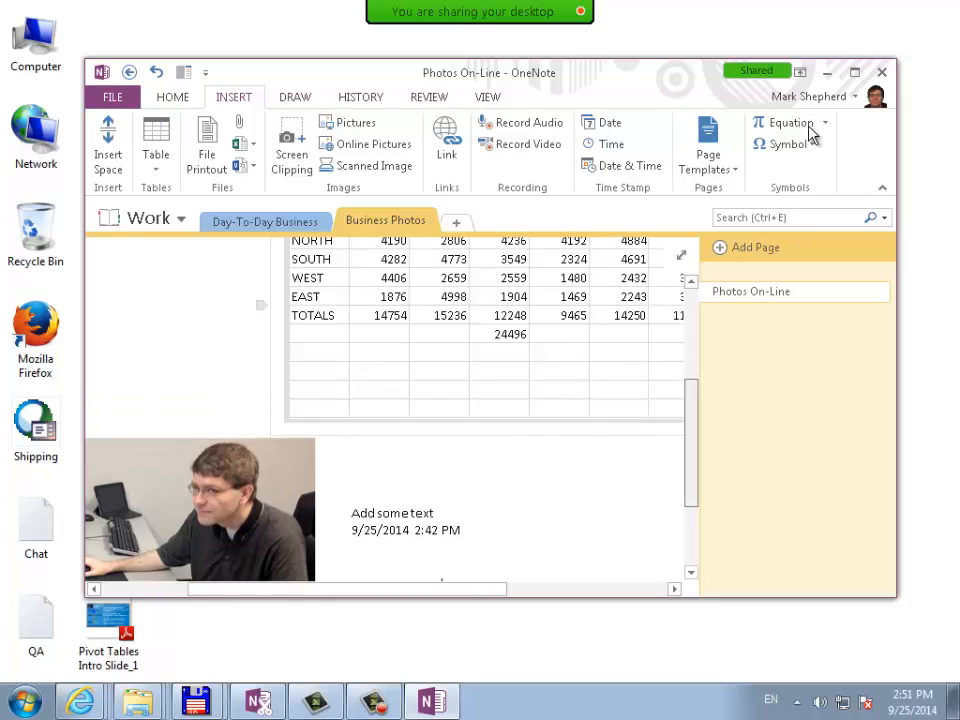